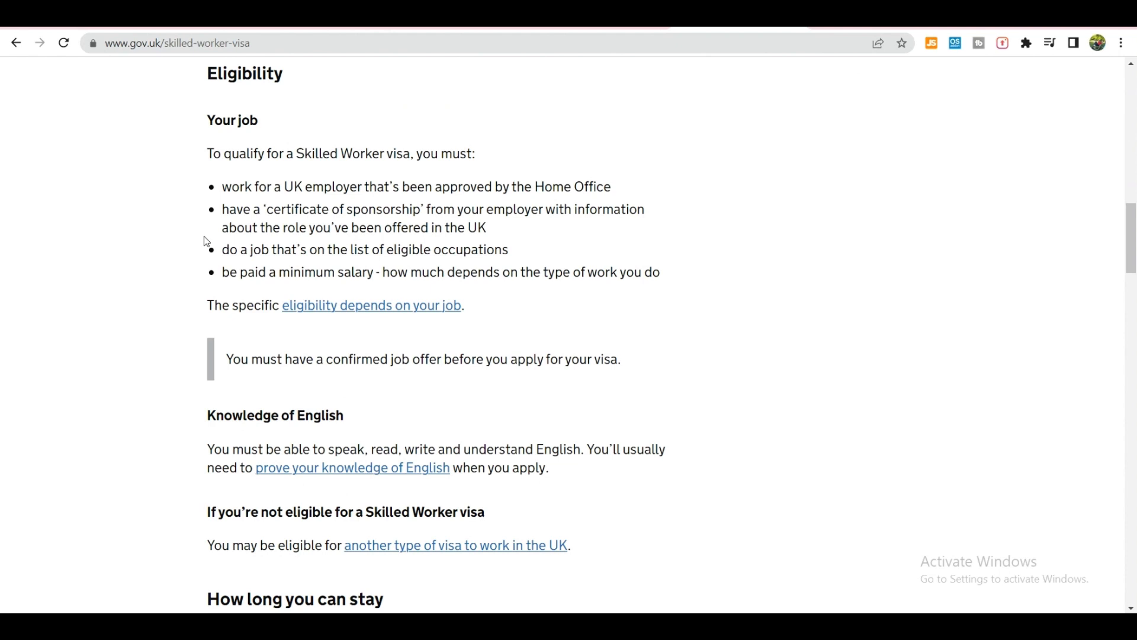
# Step: Look at the guidance on extending a current visa, then return to the main Skilled Worker page
pyautogui.scroll(-10, 444, 284)
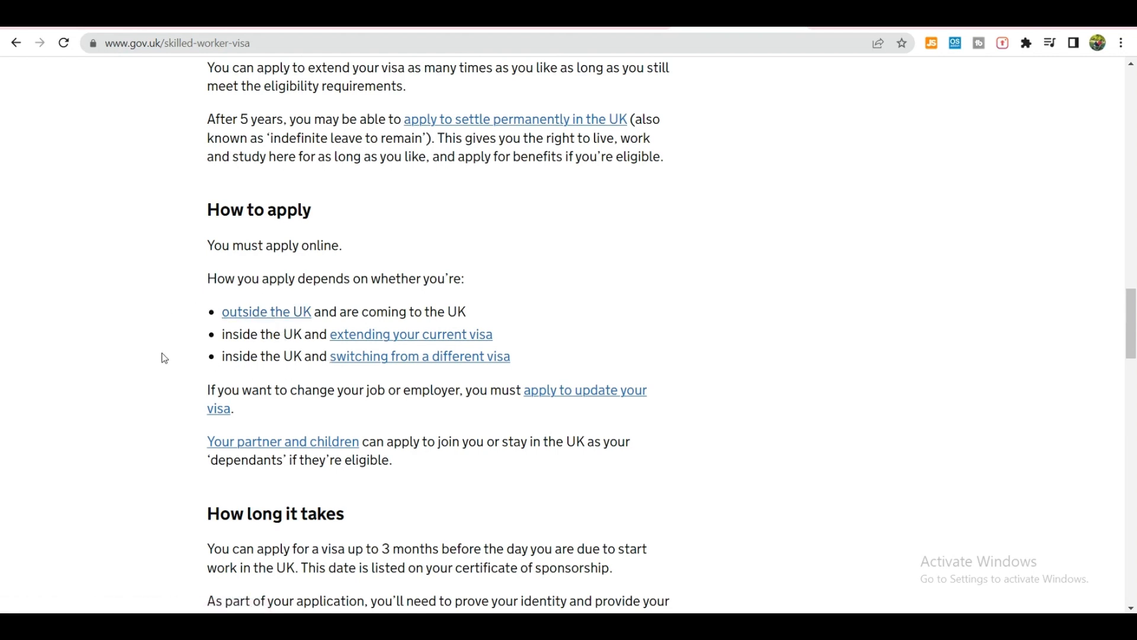
pyautogui.click(333, 339)
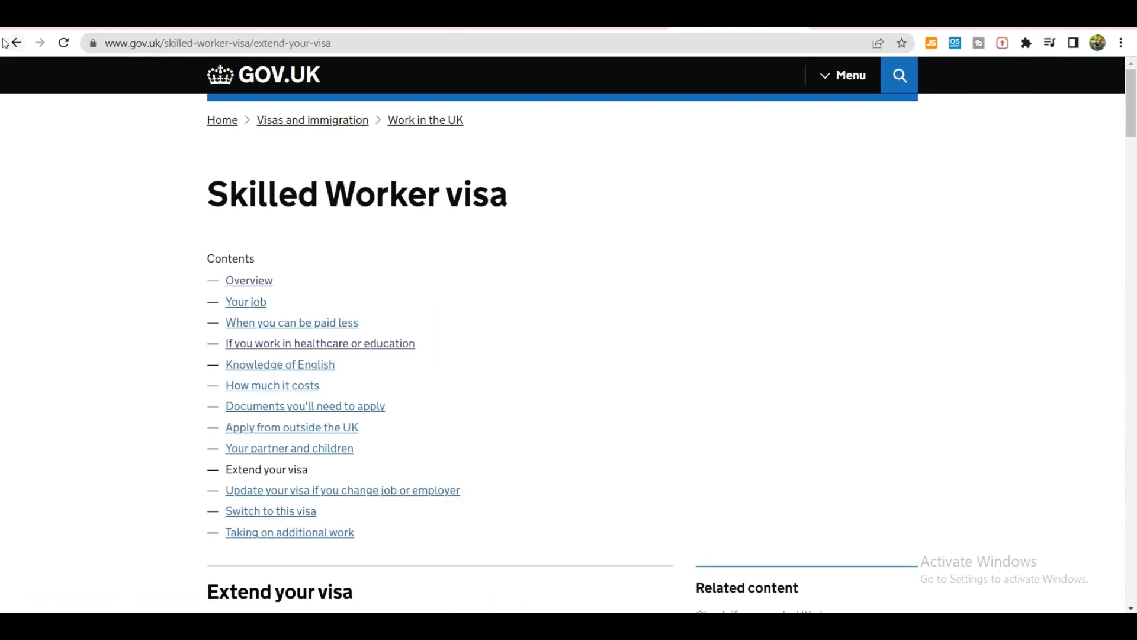
pyautogui.click(14, 43)
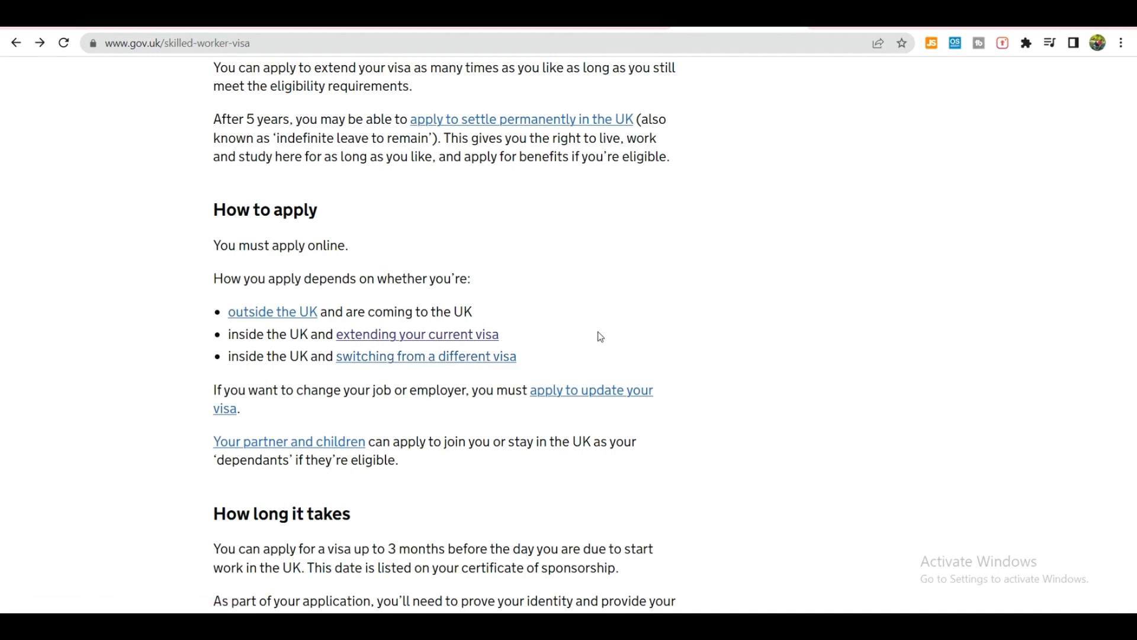
# Step: Open the 'outside the UK' application guidance and scroll down to Start now
pyautogui.scroll(-1, 600, 336)
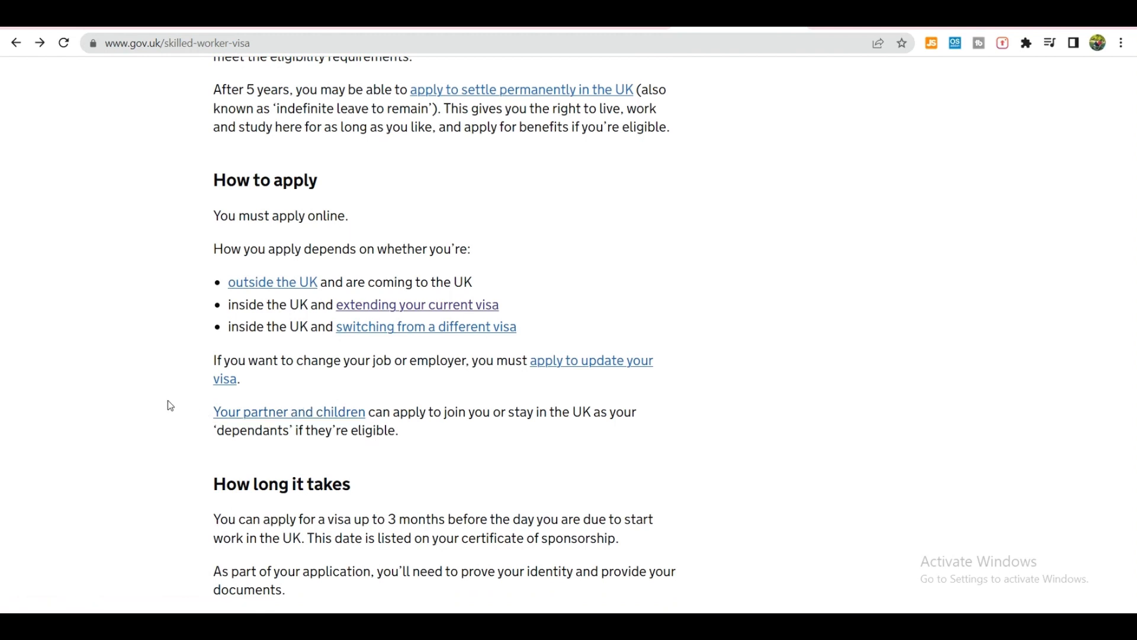
pyautogui.scroll(-6, 168, 400)
pyautogui.scroll(-1, 170, 406)
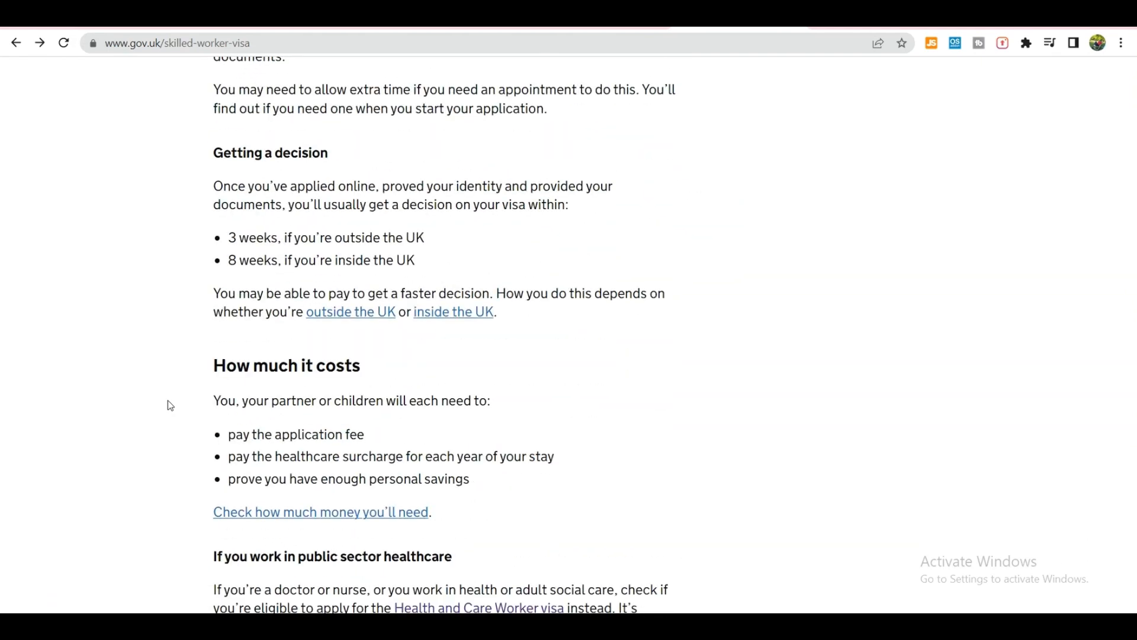
pyautogui.scroll(-5, 170, 405)
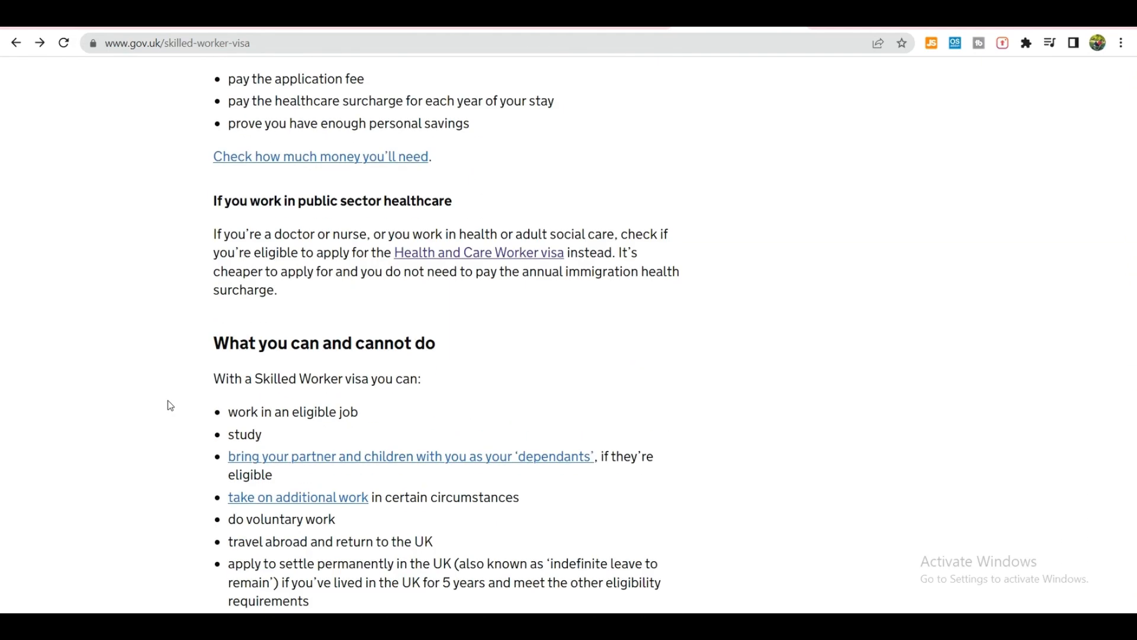
pyautogui.scroll(-4, 170, 405)
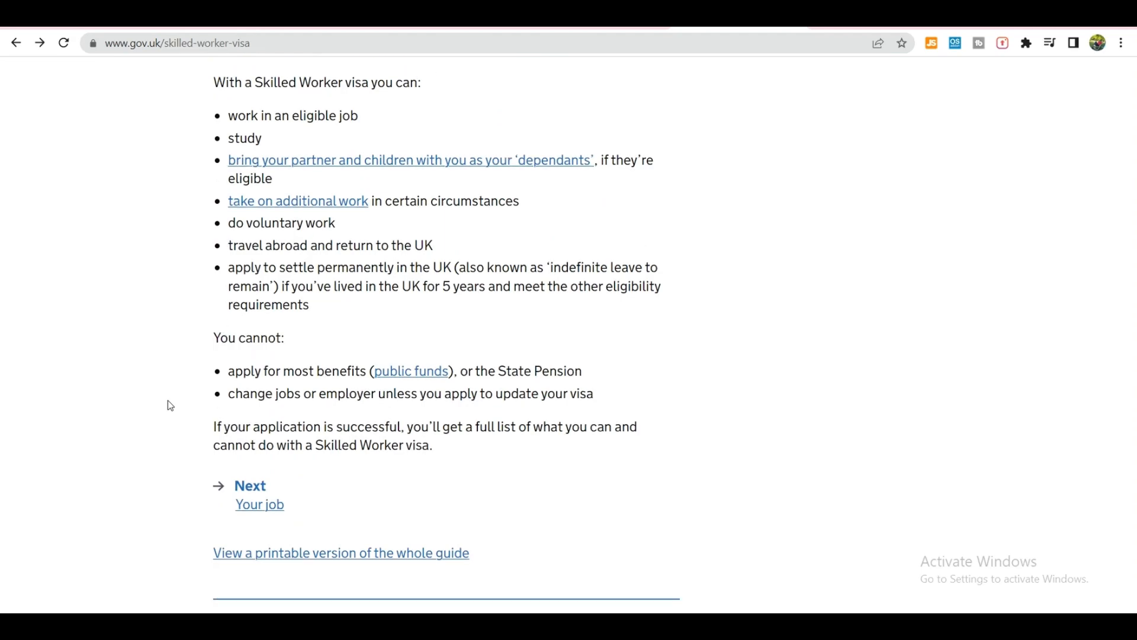
pyautogui.scroll(1, 170, 406)
pyautogui.scroll(16, 170, 405)
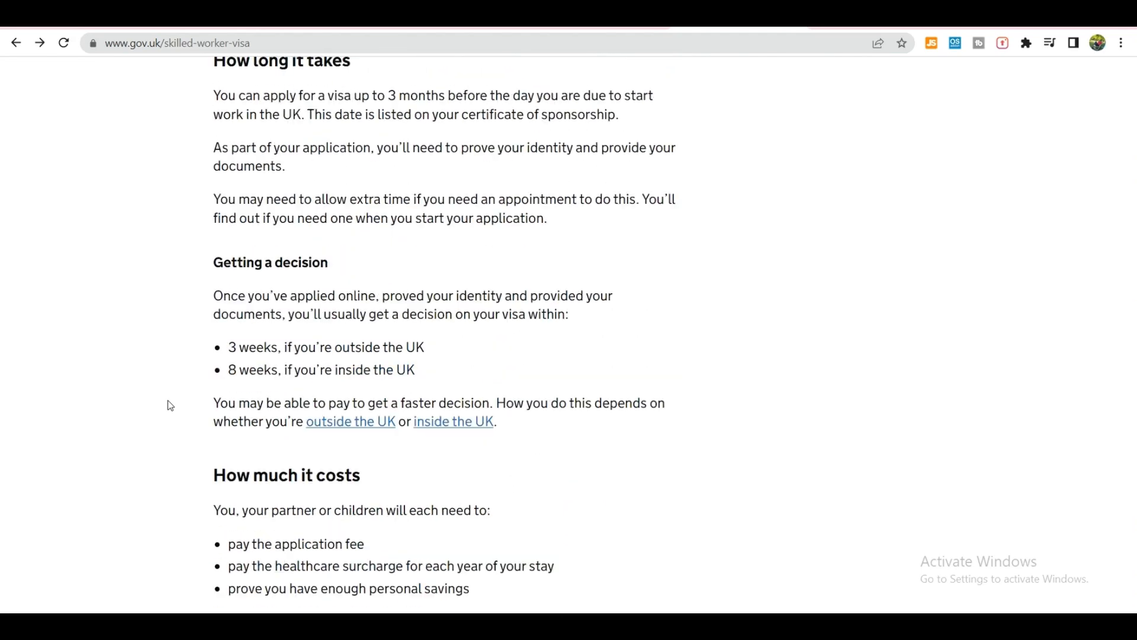
pyautogui.scroll(10, 170, 406)
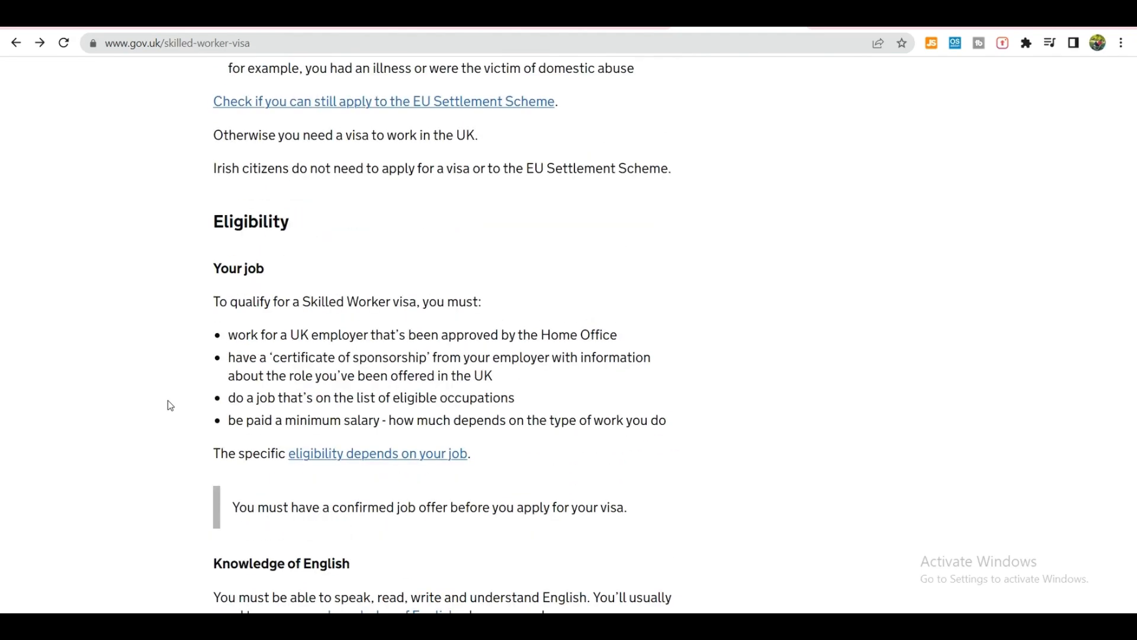
pyautogui.scroll(-11, 170, 405)
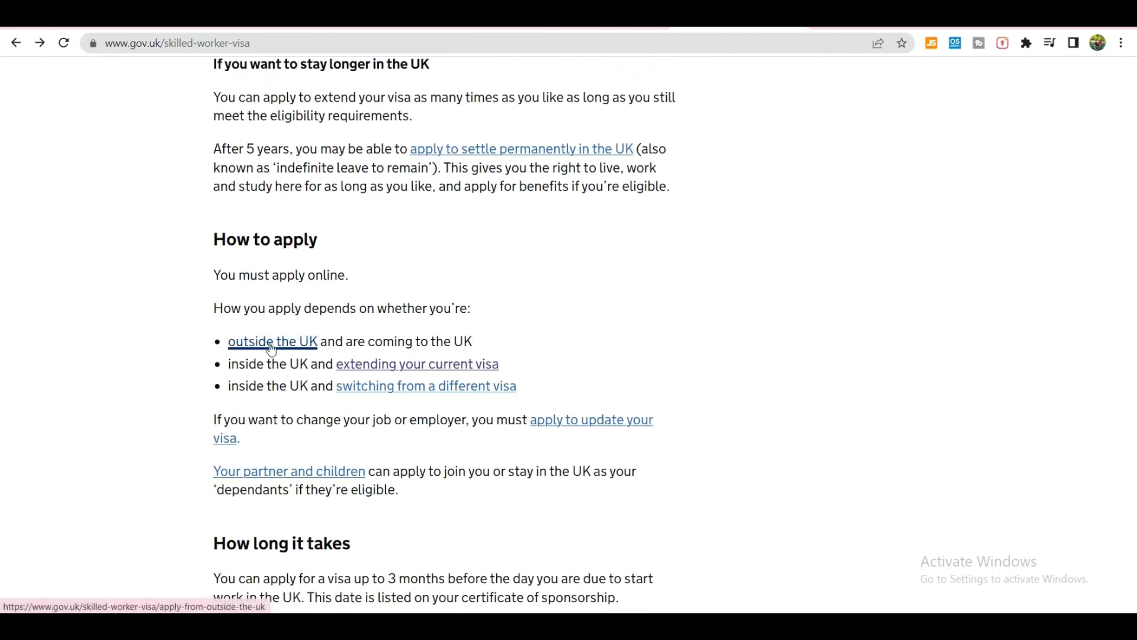
pyautogui.click(271, 344)
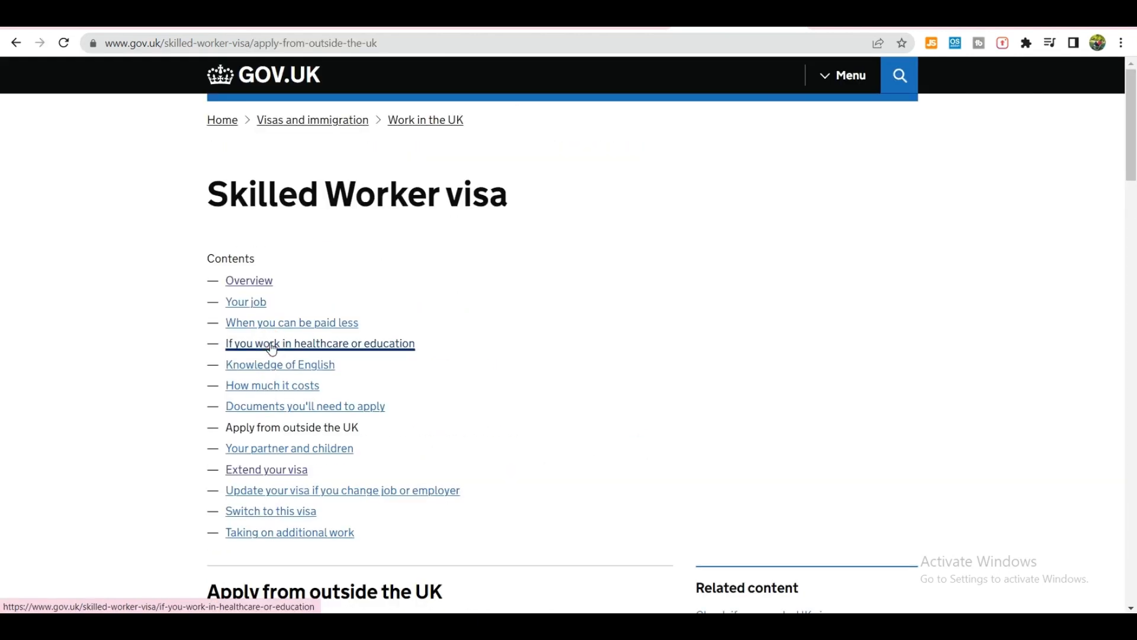
pyautogui.scroll(-10, 270, 343)
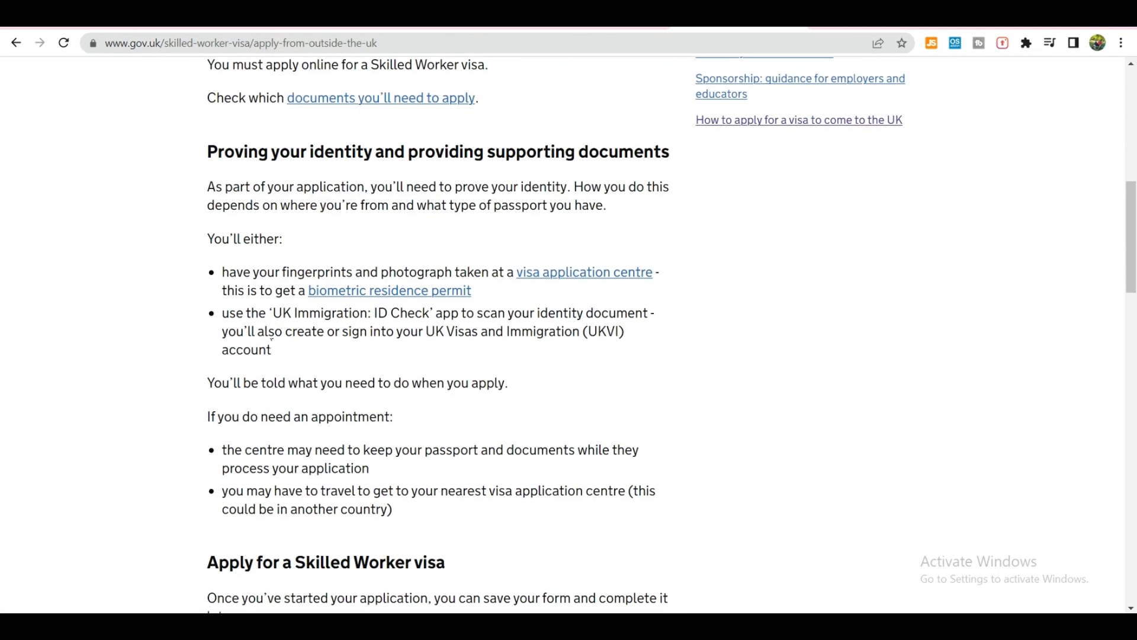
pyautogui.scroll(-1, 272, 341)
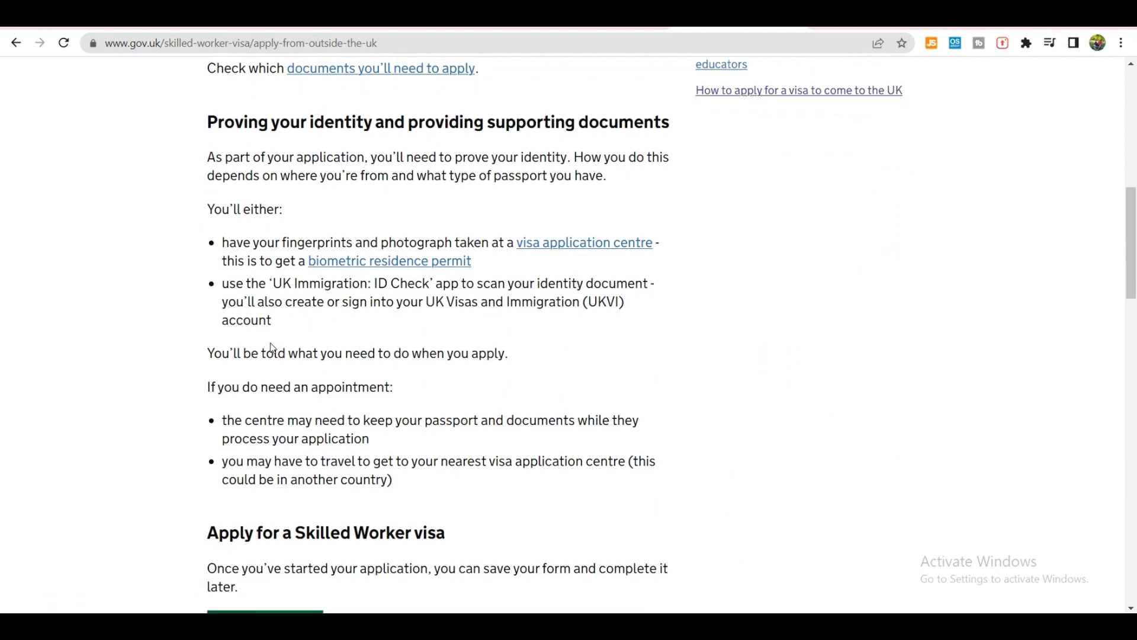
pyautogui.scroll(-3, 270, 343)
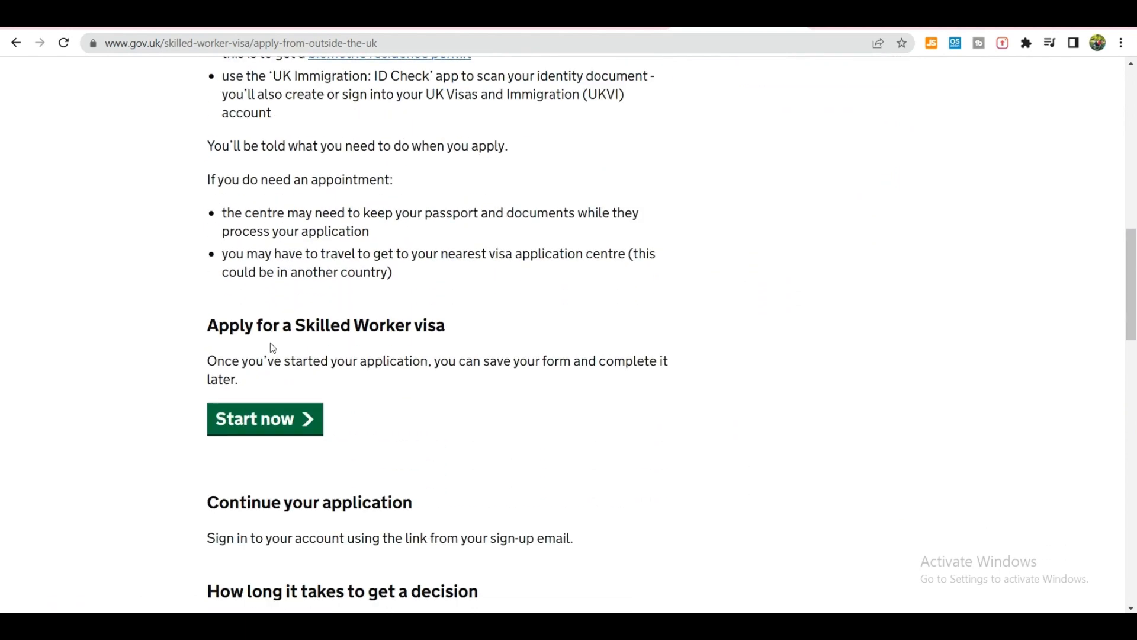
# Step: Start the application and answer England, Scotland, Wales or Northern Ireland as the place of residence
pyautogui.click(259, 418)
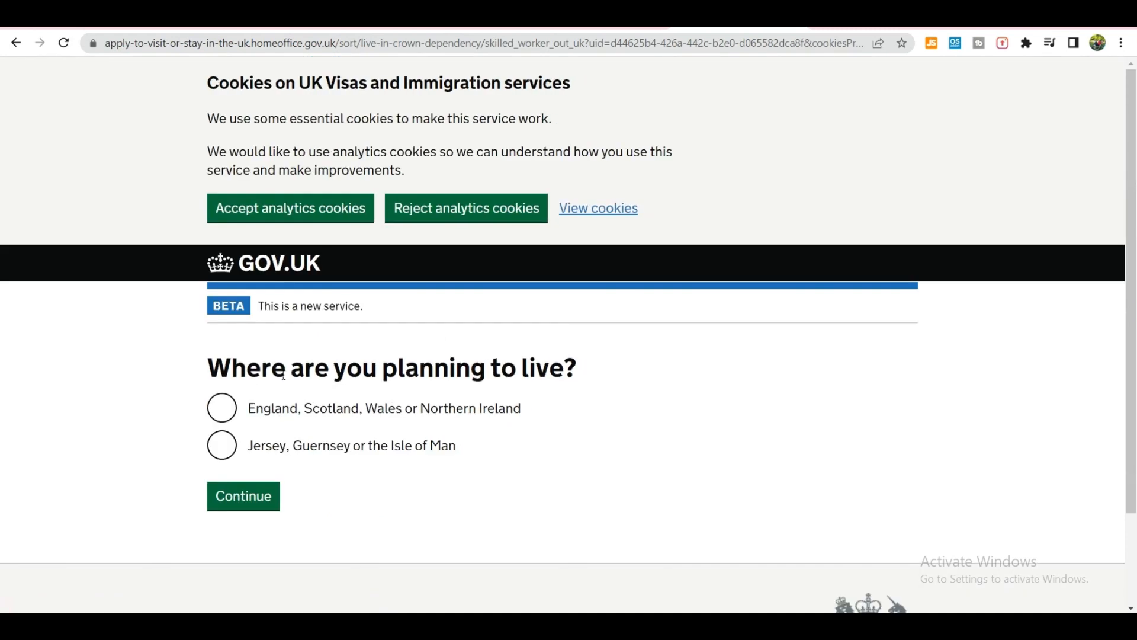
pyautogui.click(222, 407)
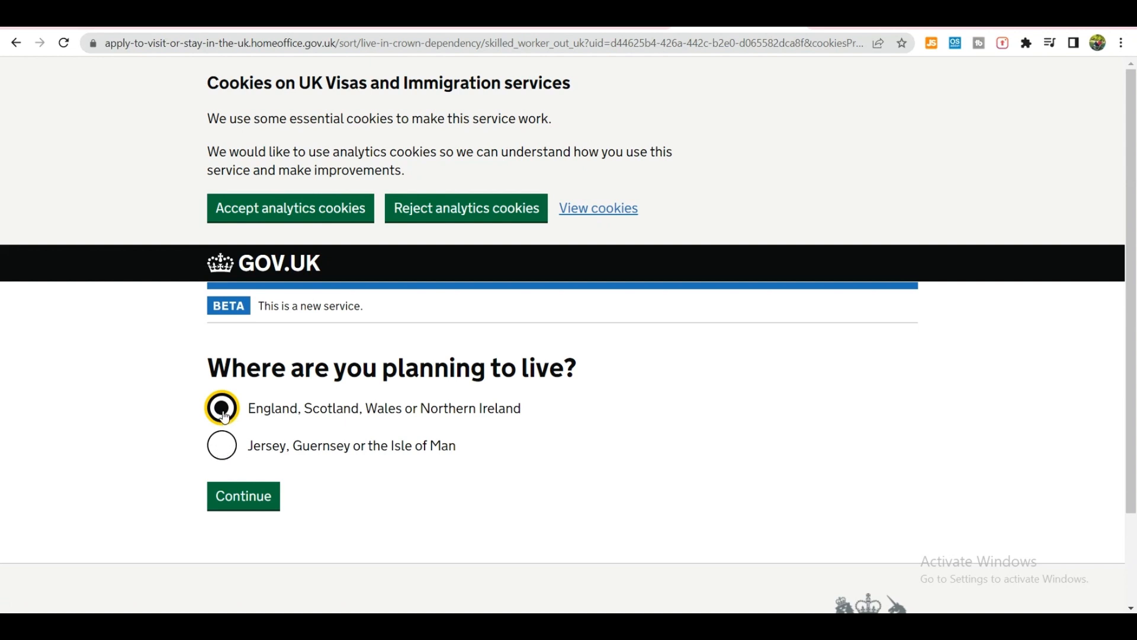
pyautogui.click(250, 495)
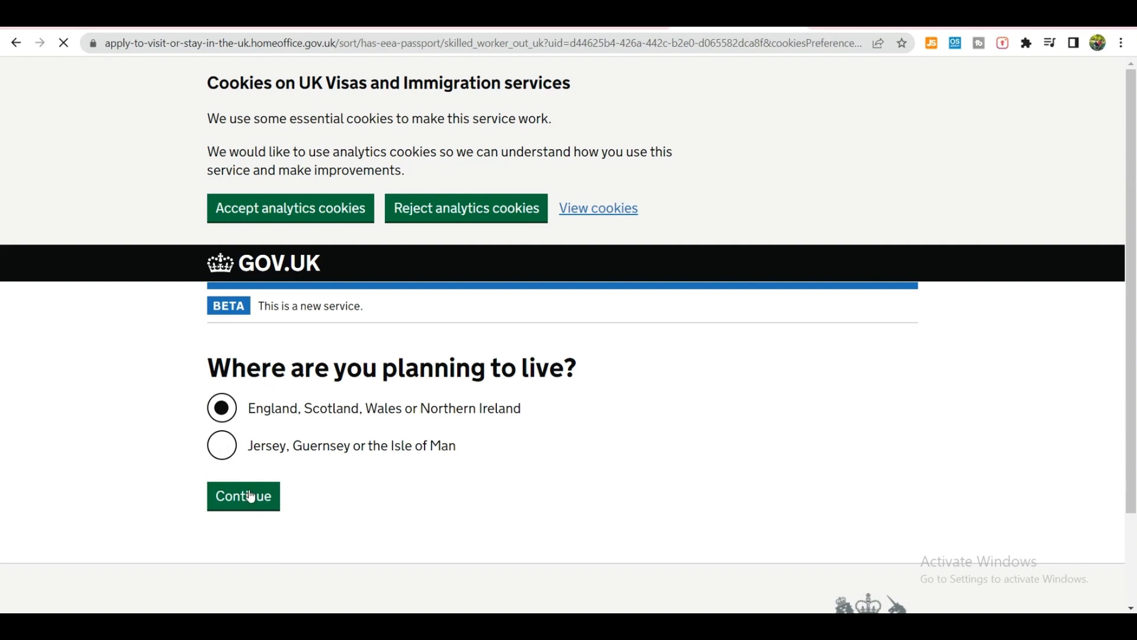
# Step: Answer No to holding an EU, EEA or Swiss passport
pyautogui.scroll(-1, 251, 495)
pyautogui.scroll(-1, 251, 496)
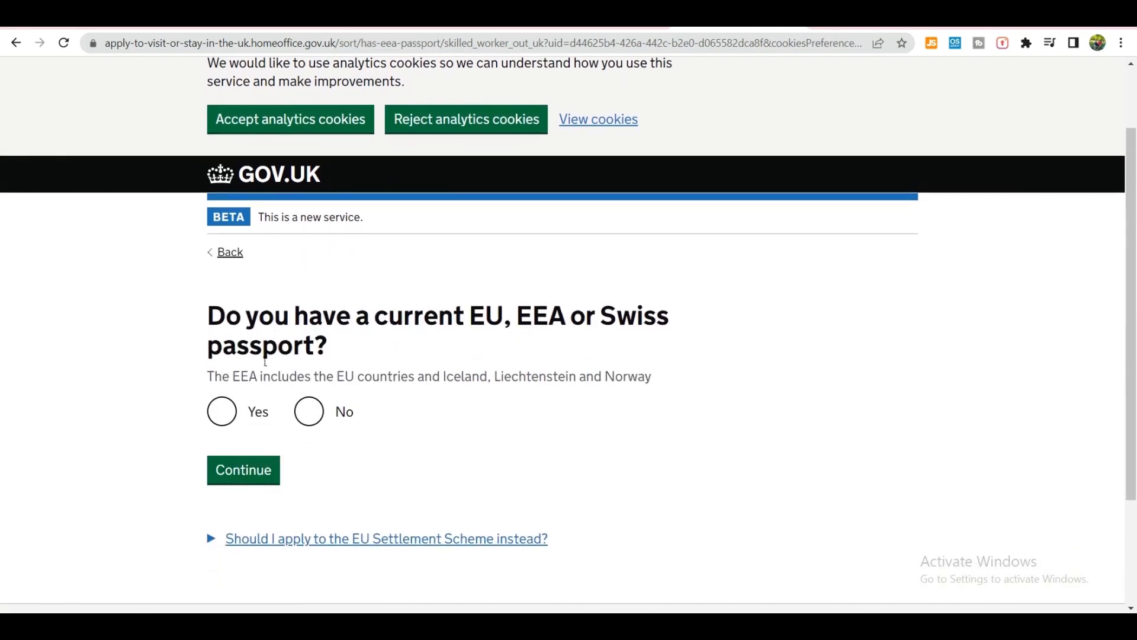
pyautogui.click(315, 413)
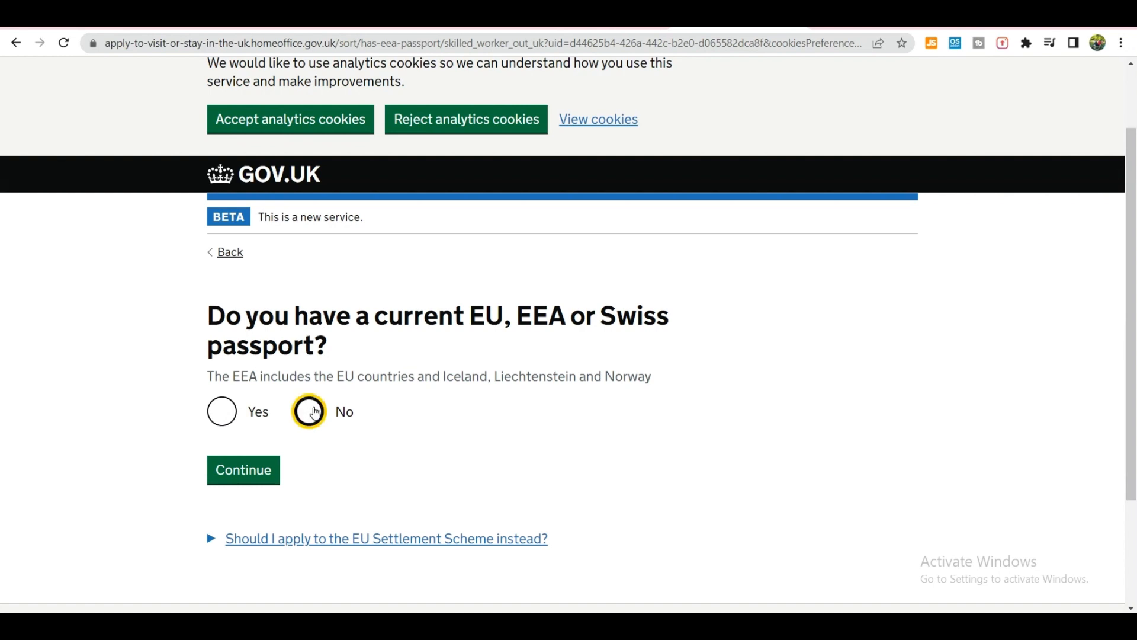
pyautogui.click(277, 474)
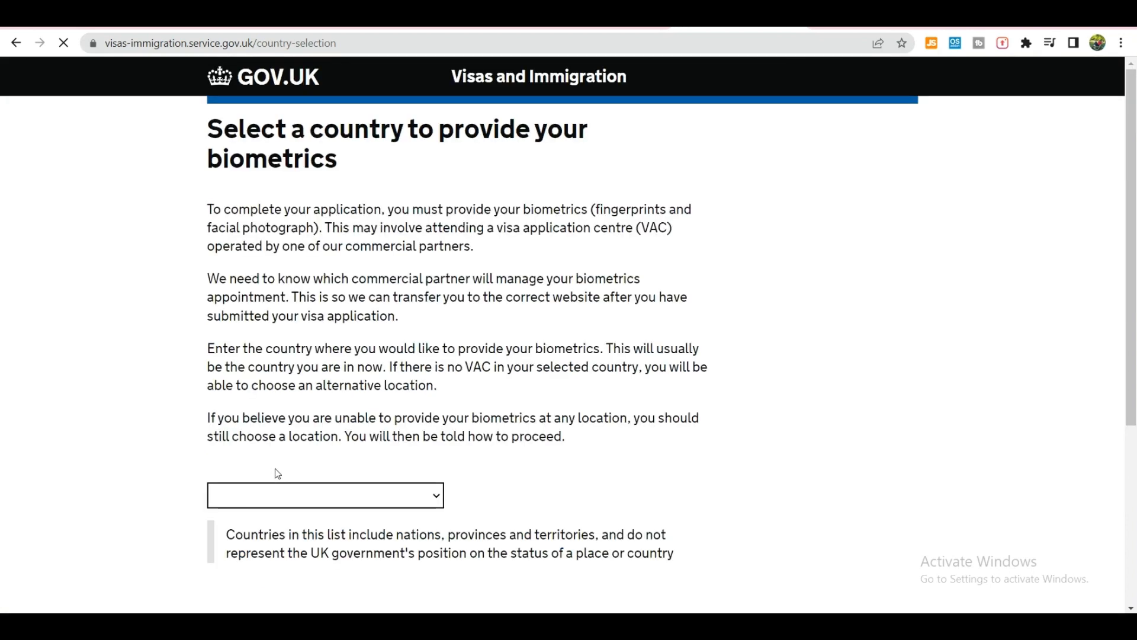
# Step: Type 'paki' in the biometrics country box and pick Pakistan from the suggestions
pyautogui.scroll(-1, 277, 474)
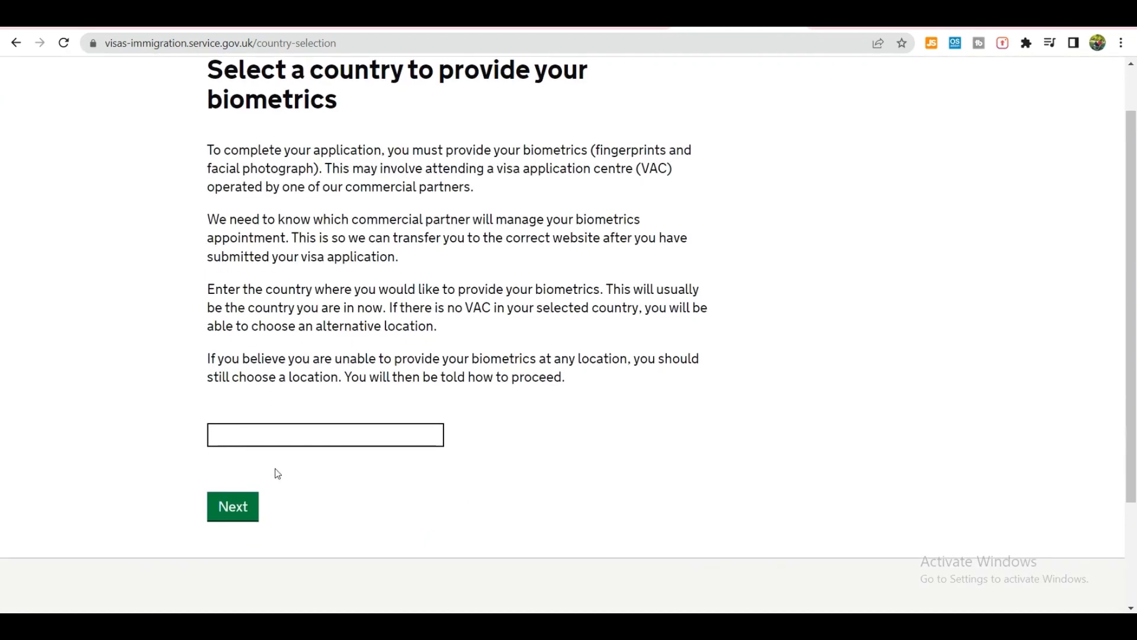
pyautogui.click(1079, 593)
pyautogui.click(287, 432)
pyautogui.write('paki')
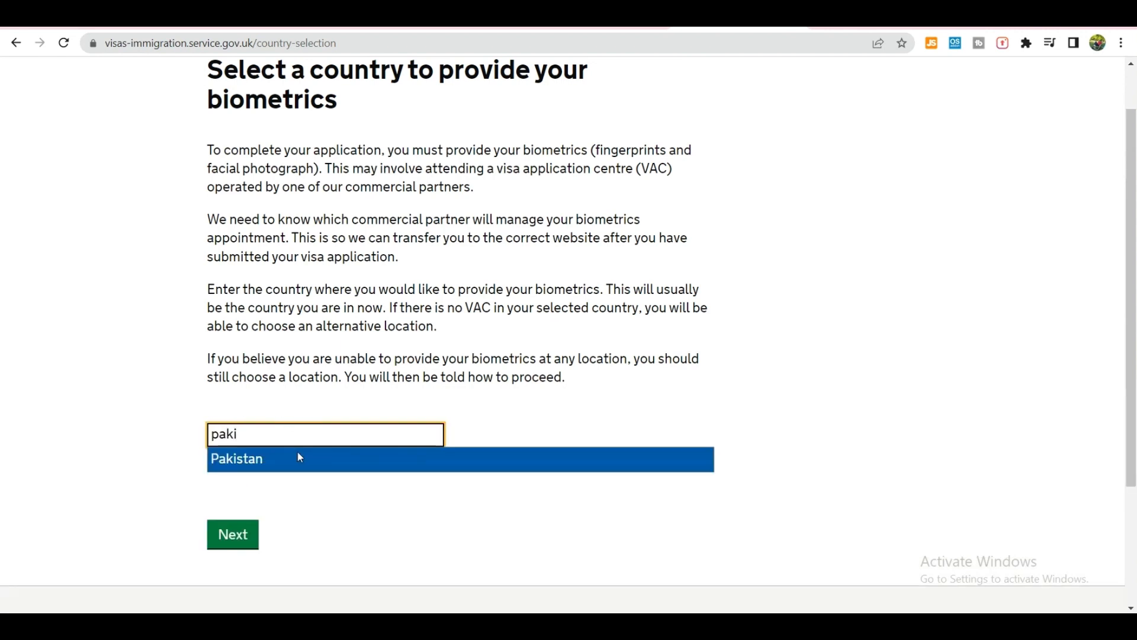
pyautogui.click(300, 459)
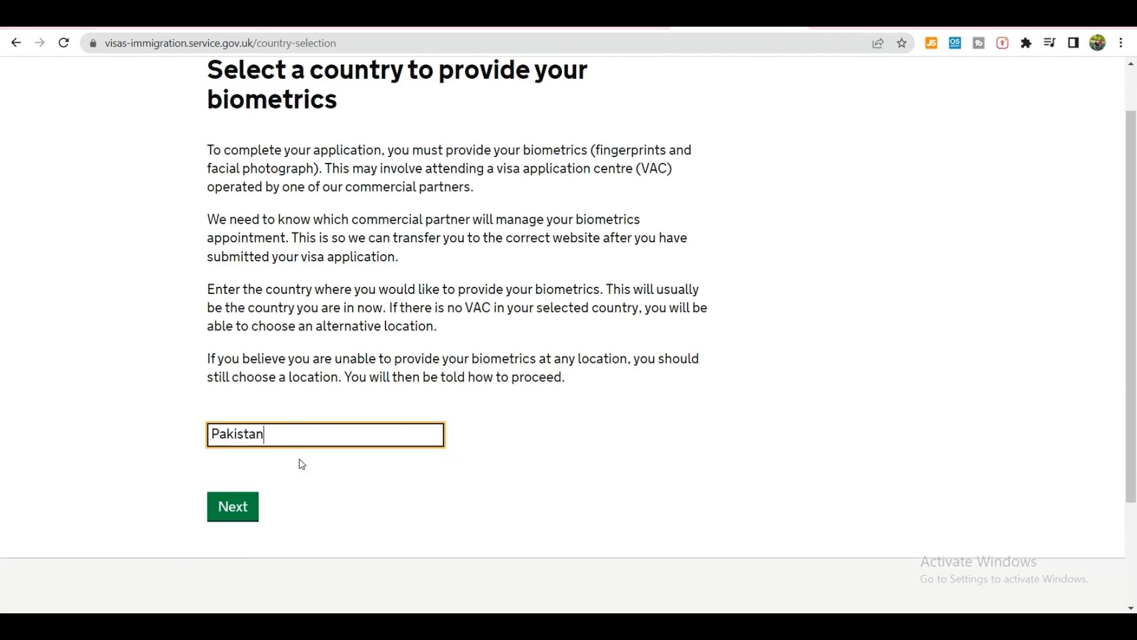
# Step: Submit Pakistan, then choose 'I have identified the location where I will provide my biometrics'
pyautogui.click(249, 505)
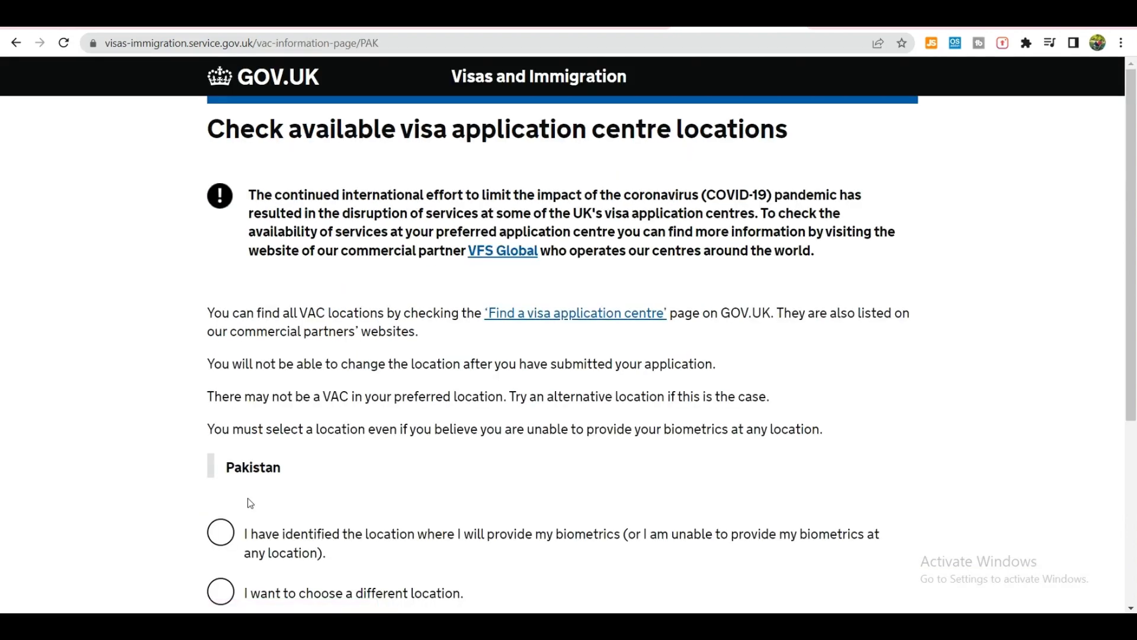
pyautogui.moveTo(1132, 347); pyautogui.dragTo(1135, 352)
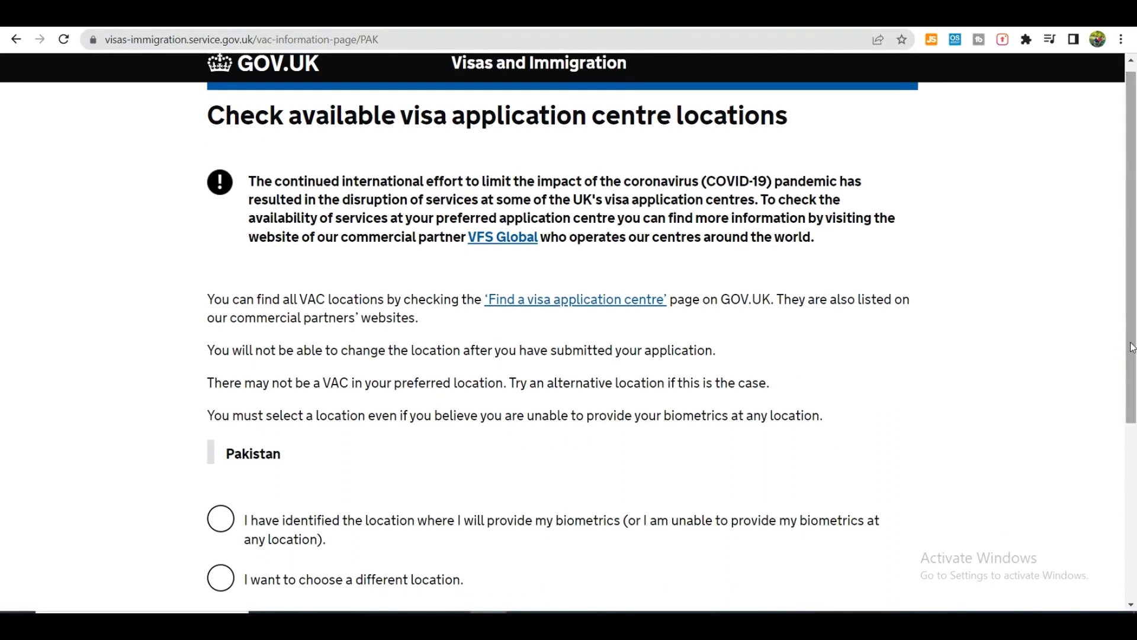
pyautogui.moveTo(1133, 352); pyautogui.dragTo(1134, 377)
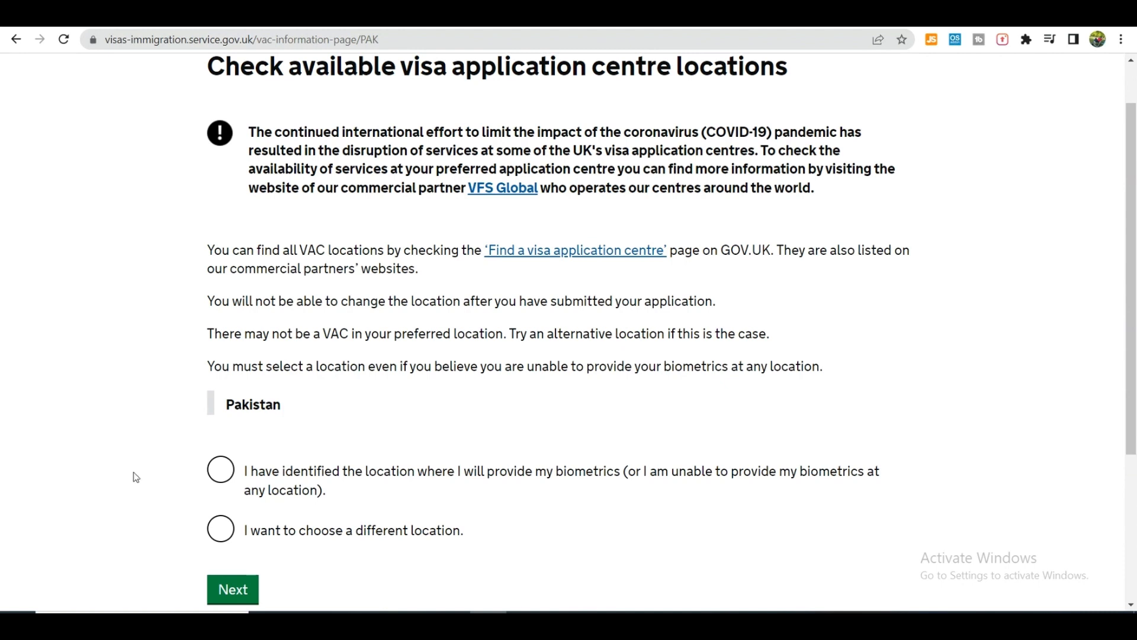
pyautogui.click(219, 471)
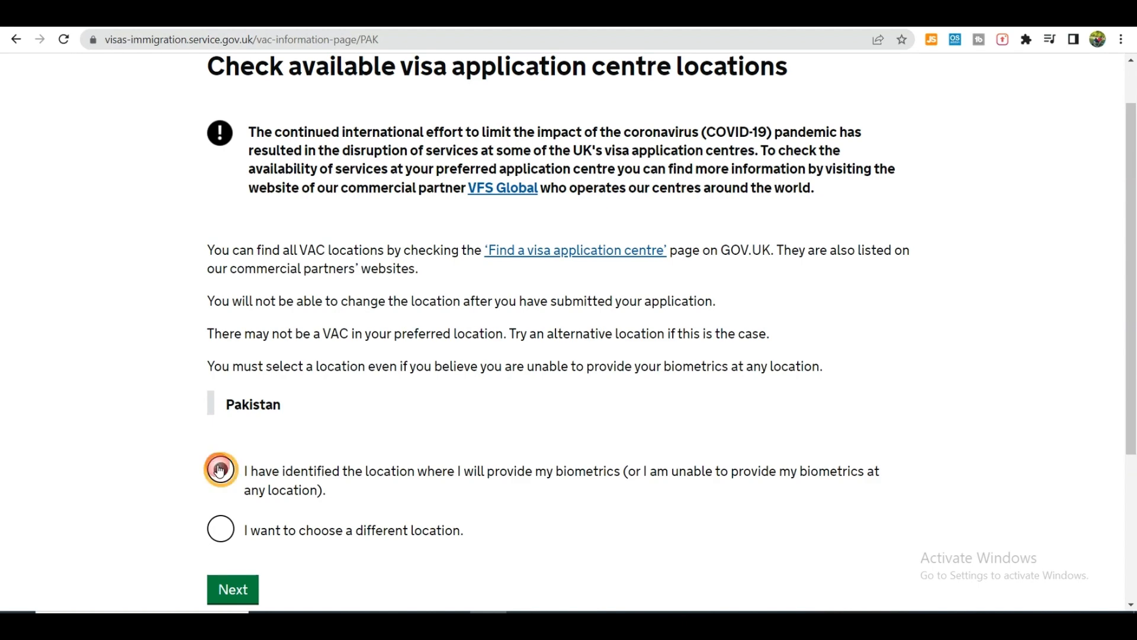
pyautogui.click(244, 589)
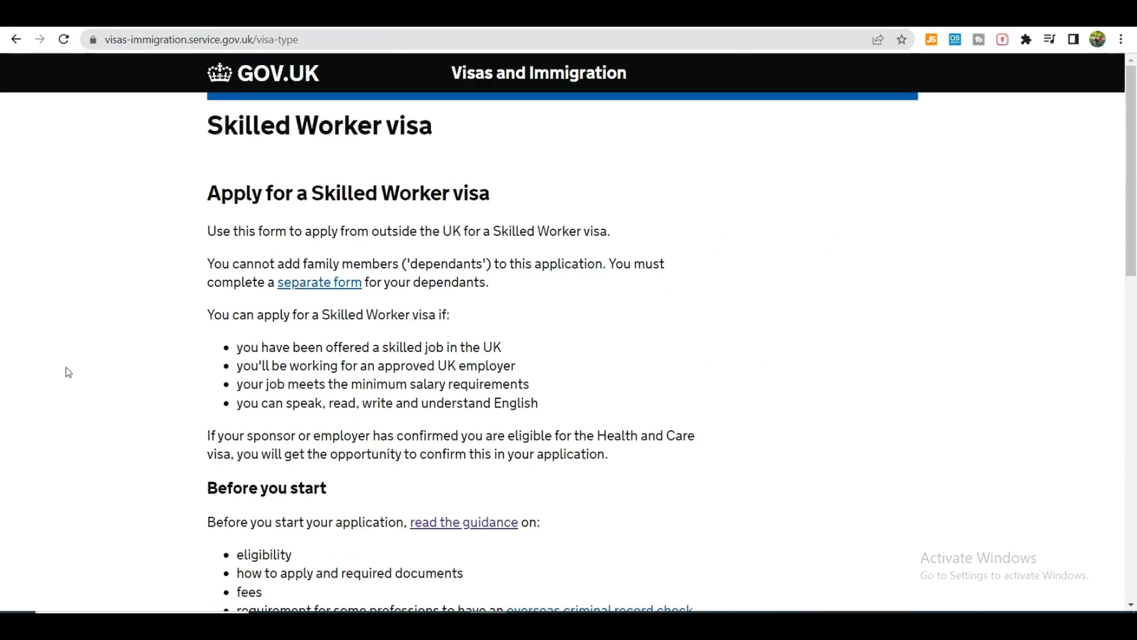
# Step: Scroll through the Skilled Worker visa page and choose Apply now
pyautogui.scroll(-5, 67, 371)
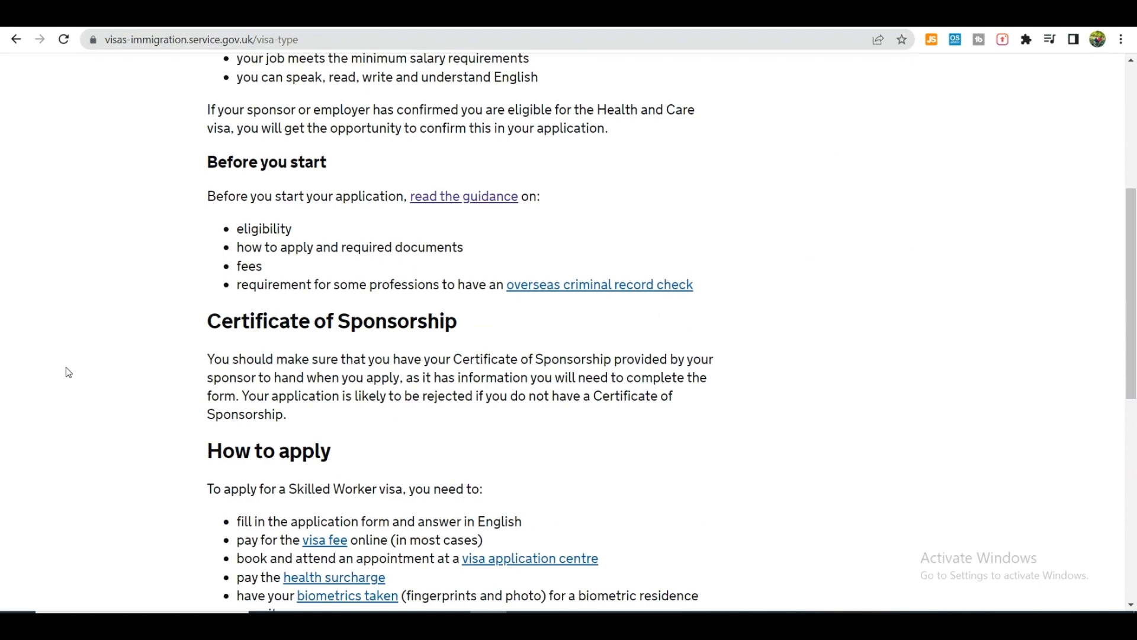
pyautogui.scroll(-3, 67, 368)
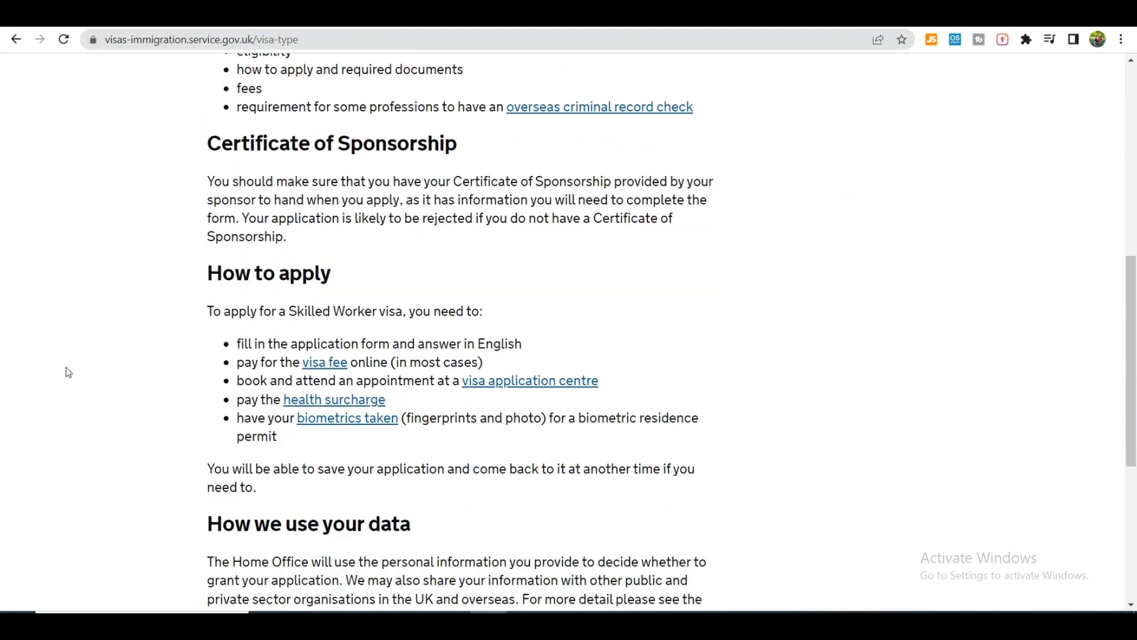
pyautogui.scroll(-1, 69, 372)
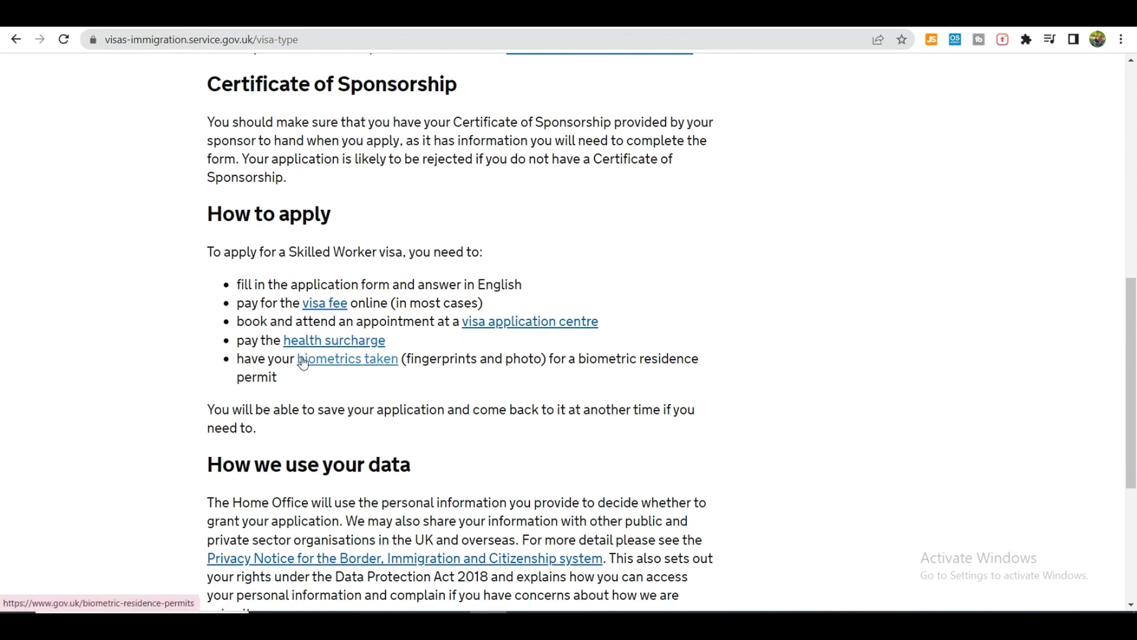
pyautogui.scroll(-1, 303, 364)
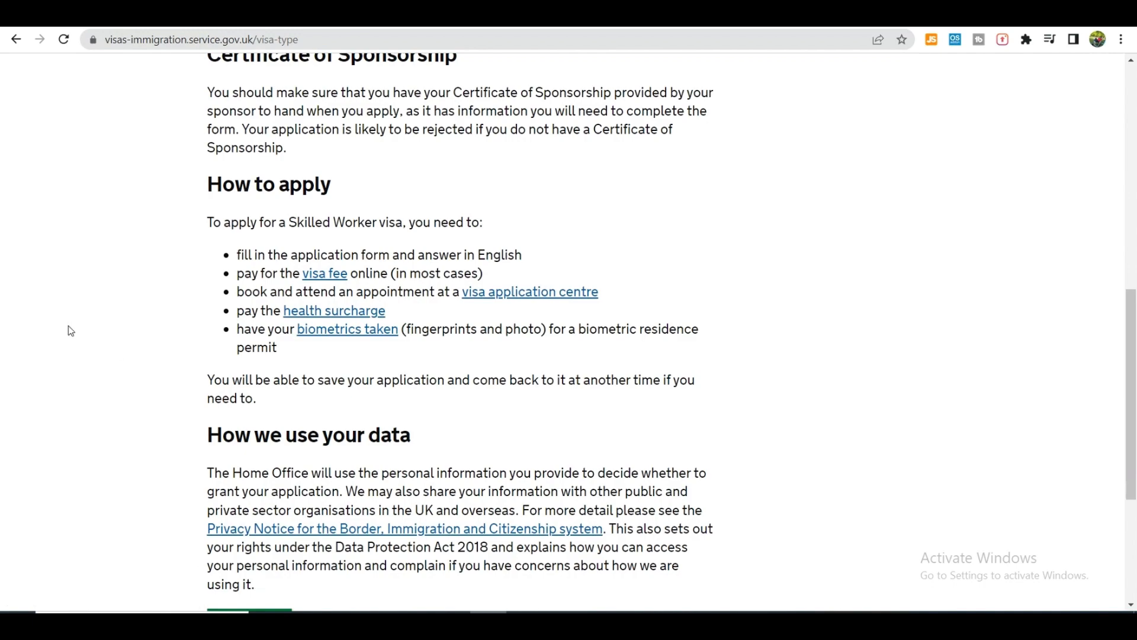
pyautogui.scroll(-9, 70, 331)
pyautogui.scroll(8, 71, 331)
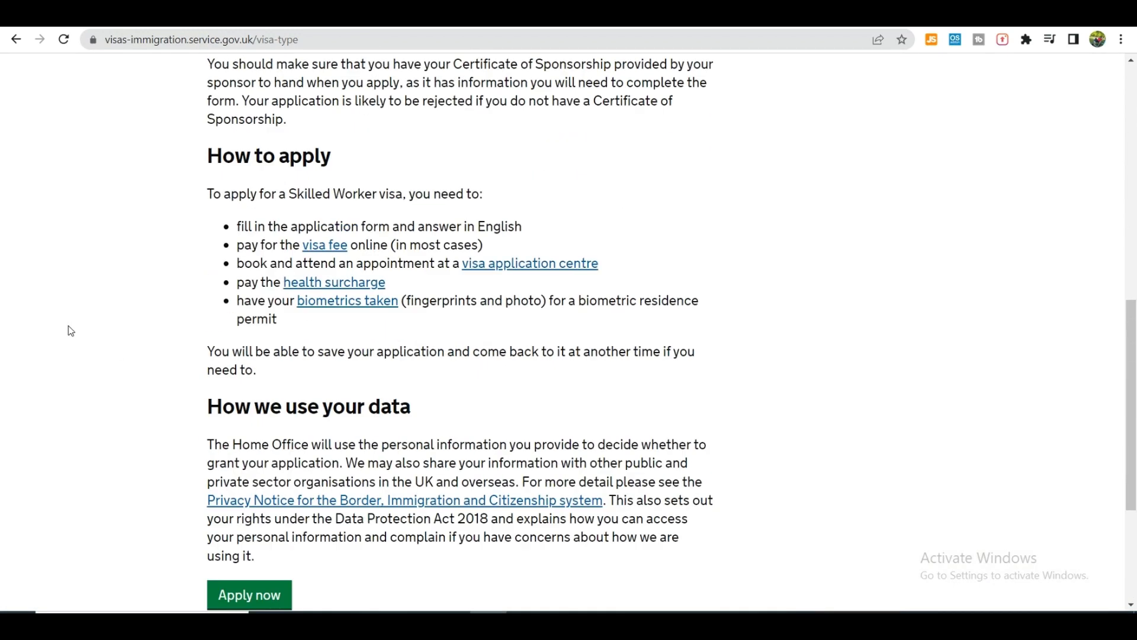
pyautogui.scroll(10, 70, 330)
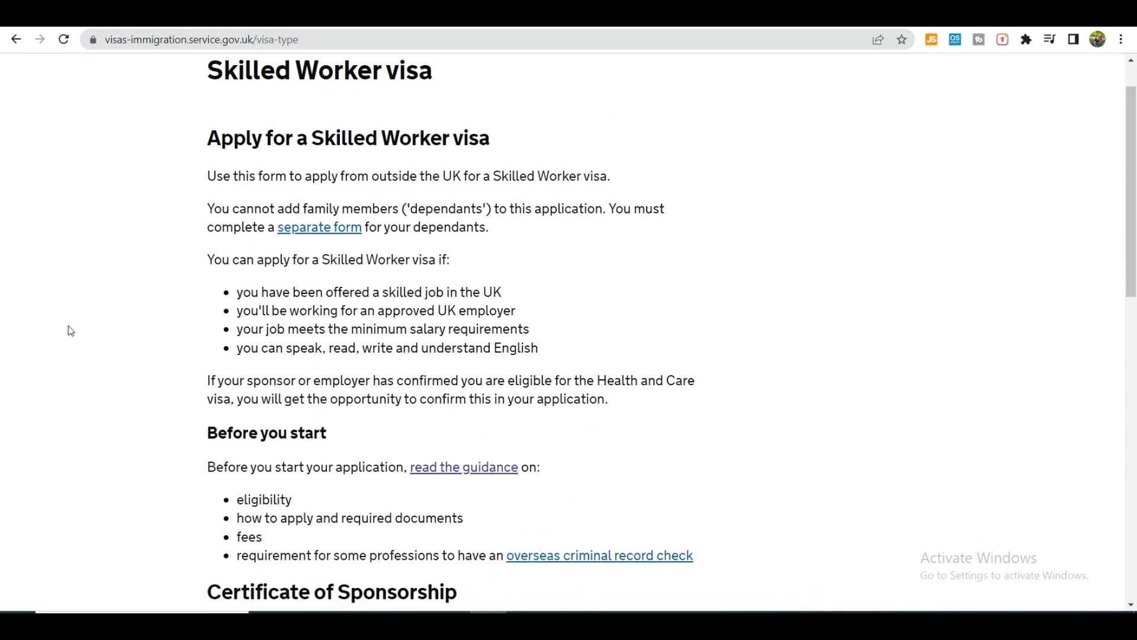
pyautogui.scroll(-11, 71, 330)
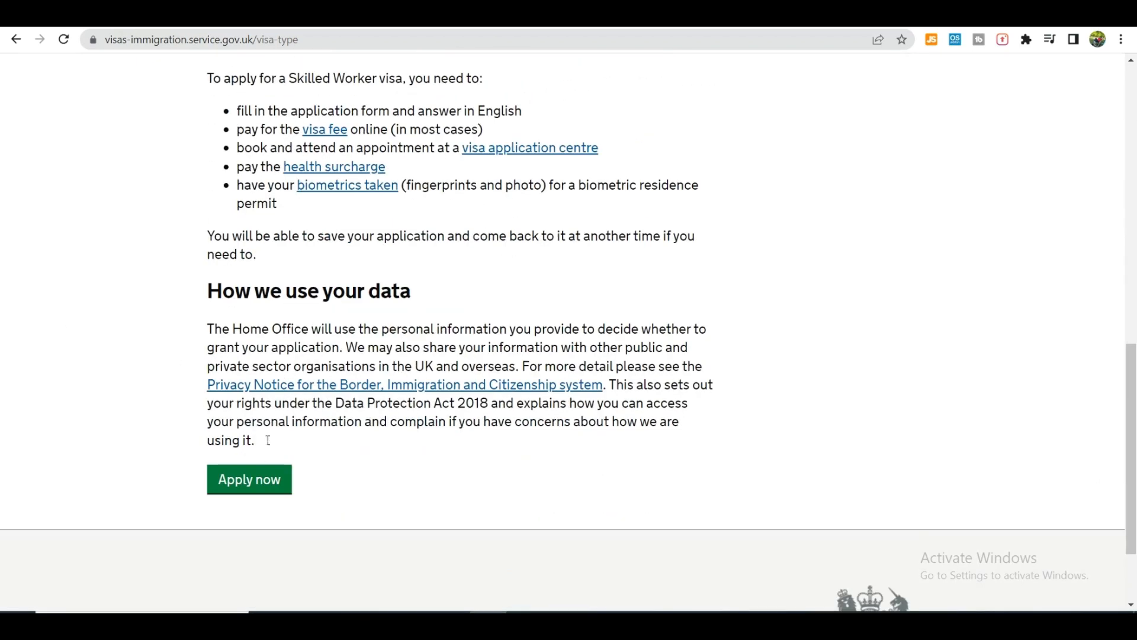
pyautogui.click(253, 479)
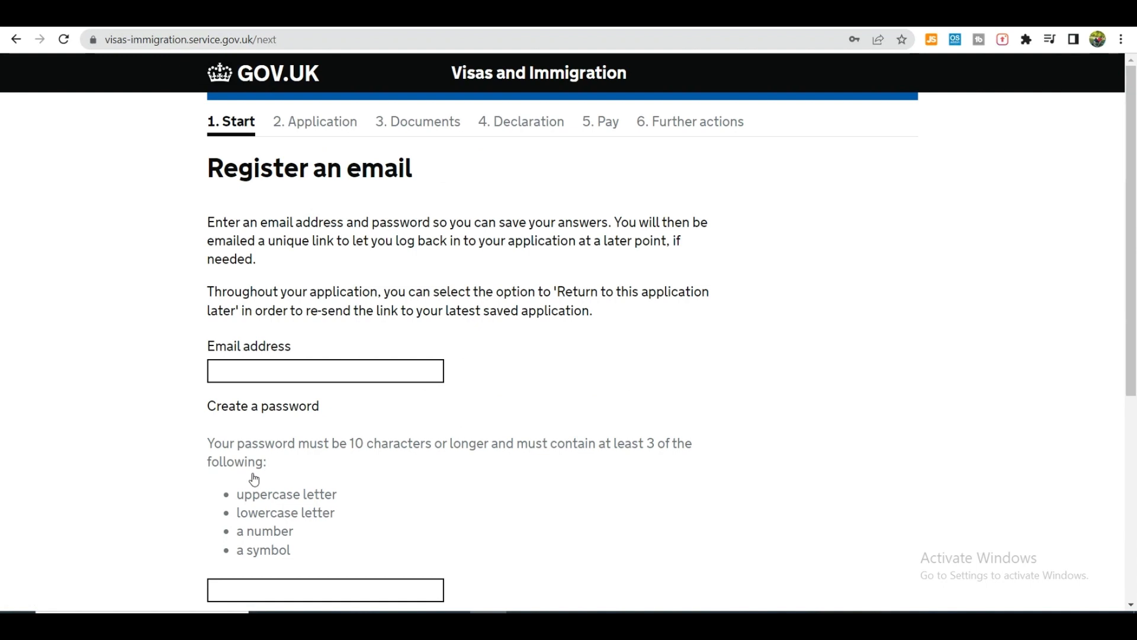
# Step: Fill in the email address, then create the account password and repeat it
pyautogui.scroll(-1, 254, 479)
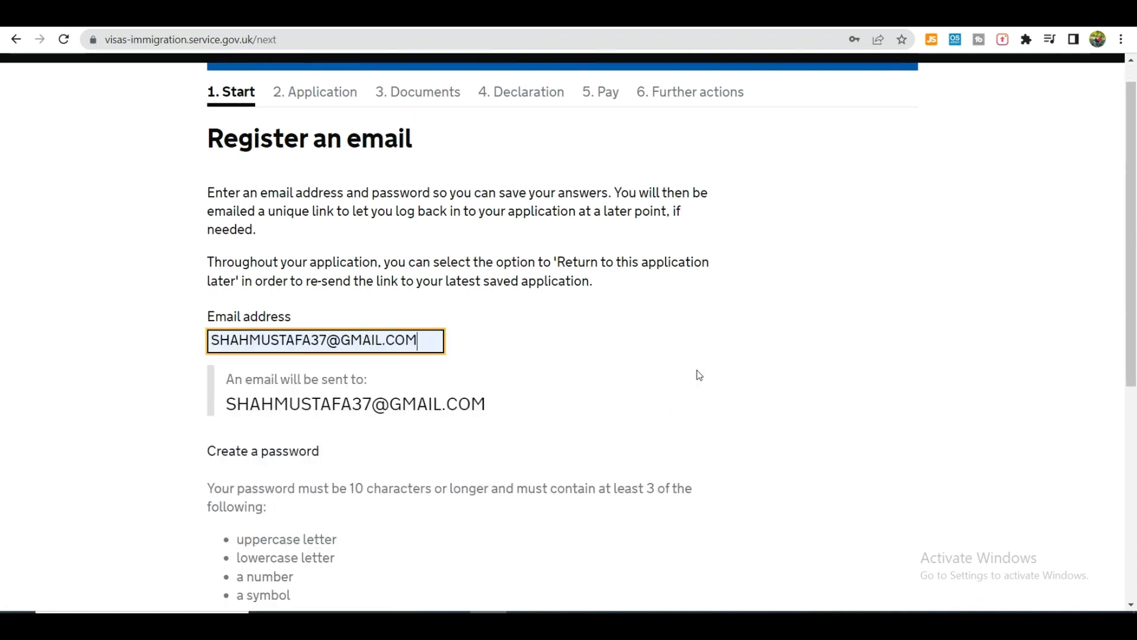
pyautogui.click(707, 374)
pyautogui.scroll(-1, 709, 378)
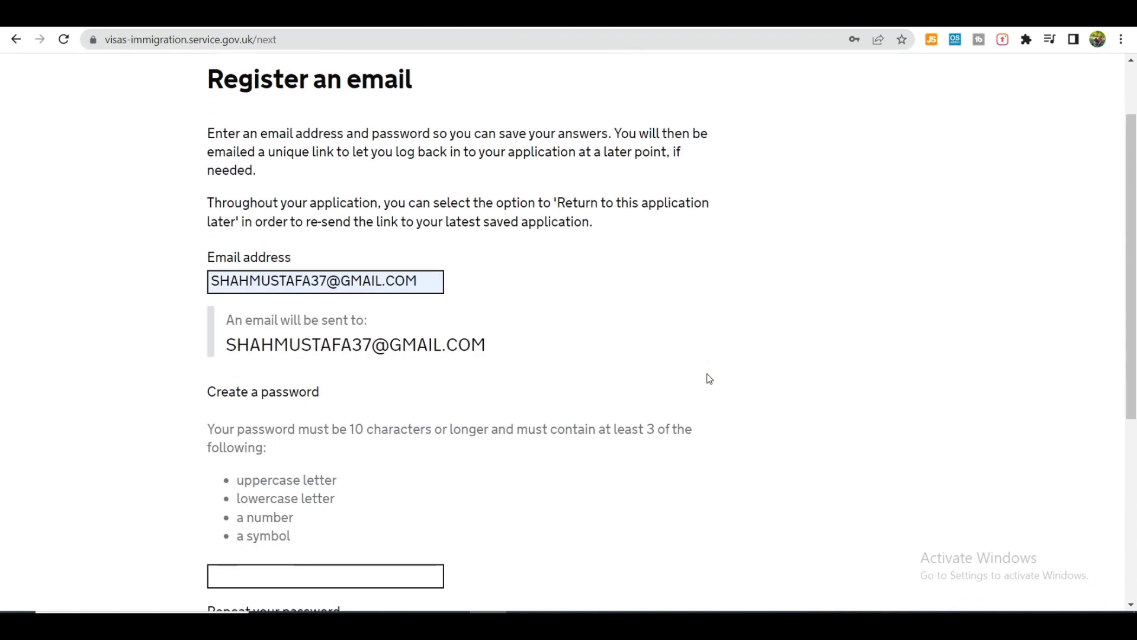
pyautogui.scroll(-4, 710, 378)
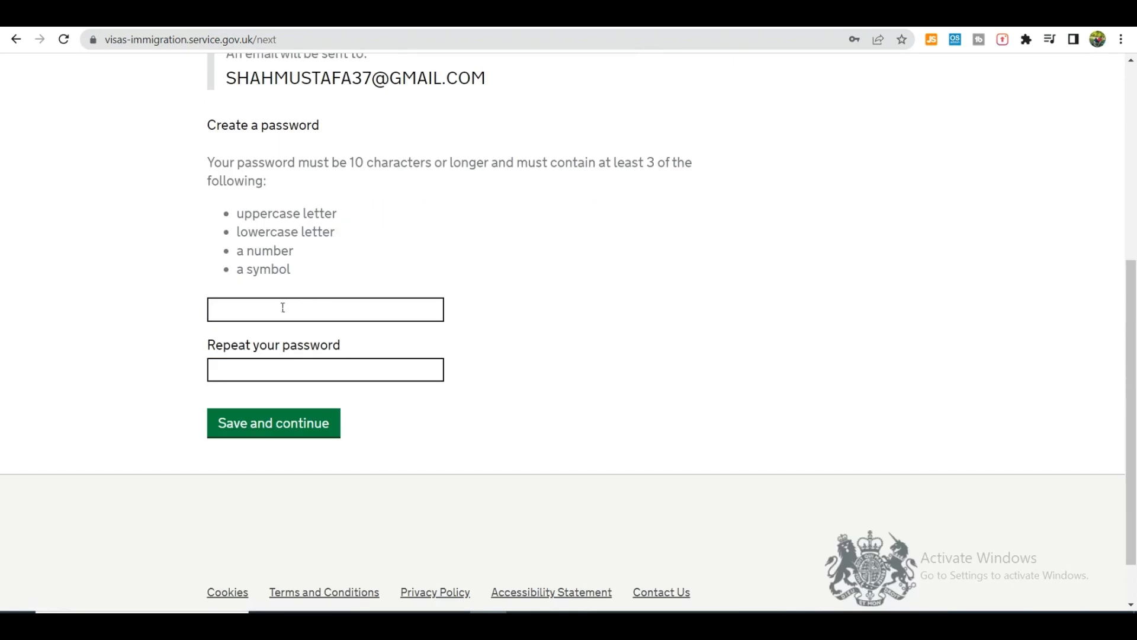
pyautogui.click(283, 307)
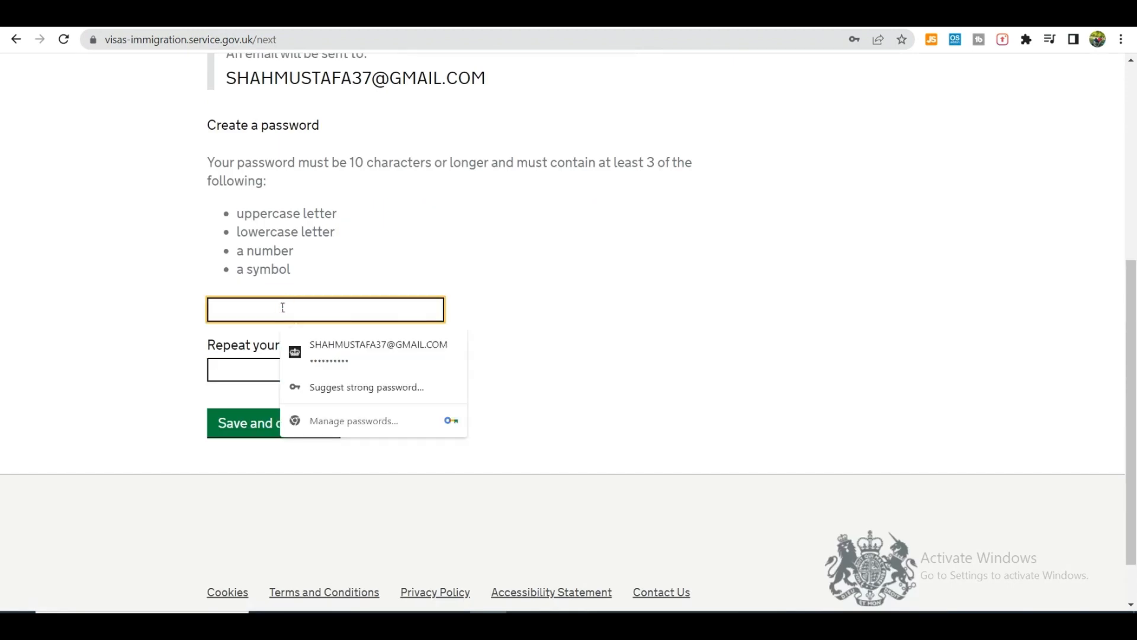
pyautogui.write('•••••')
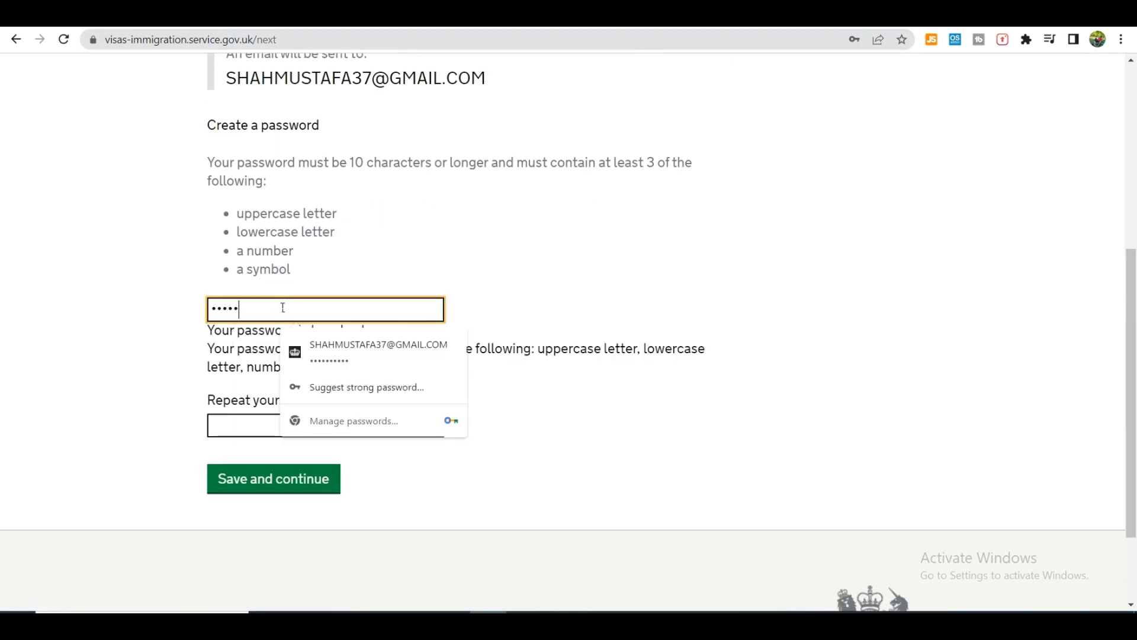
pyautogui.write('••••')
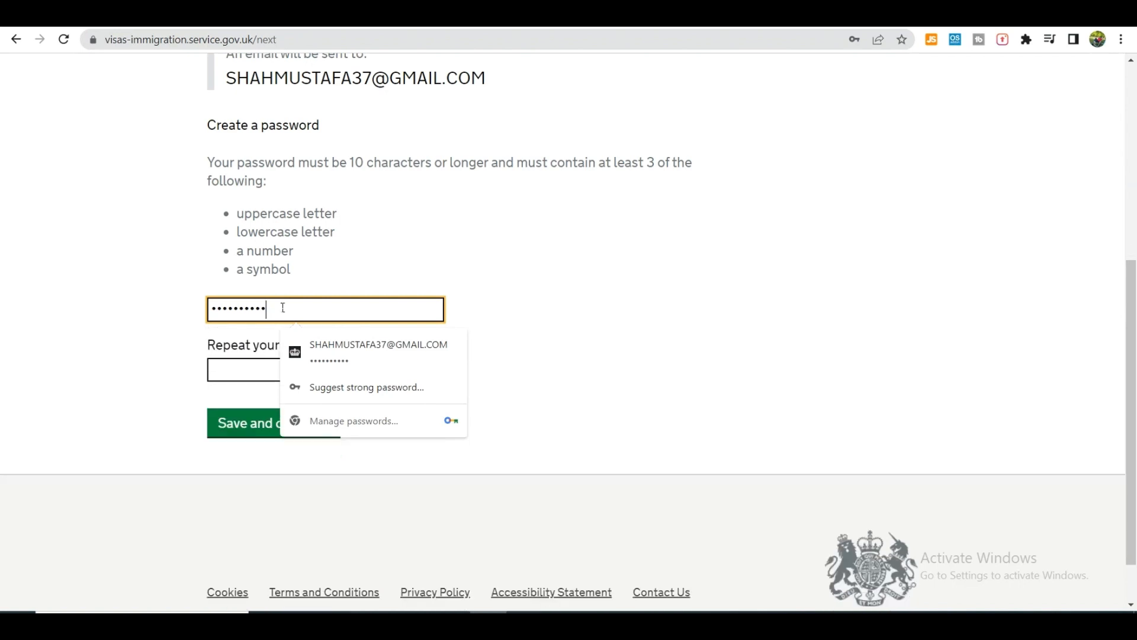
pyautogui.press('BackSpace')
pyautogui.press('BackSpace')
pyautogui.press('BackSpace')
pyautogui.press('BackSpace')
pyautogui.press('BackSpace')
pyautogui.press('BackSpace')
pyautogui.press('BackSpace')
pyautogui.press('BackSpace')
pyautogui.press('BackSpace')
pyautogui.write('•••')
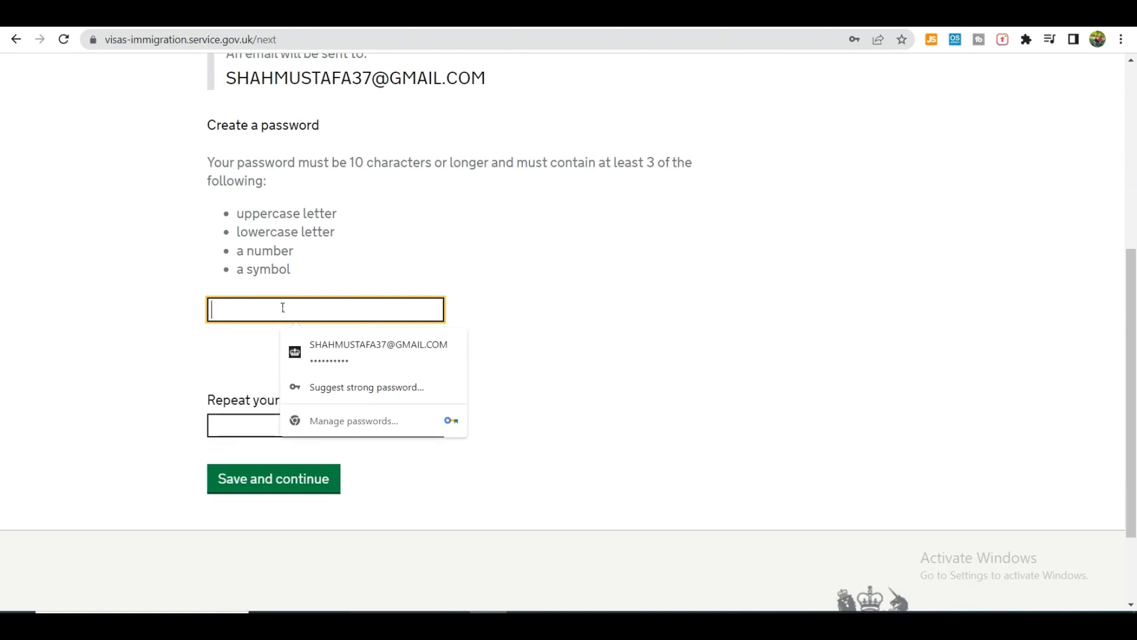
pyautogui.write('•••••••')
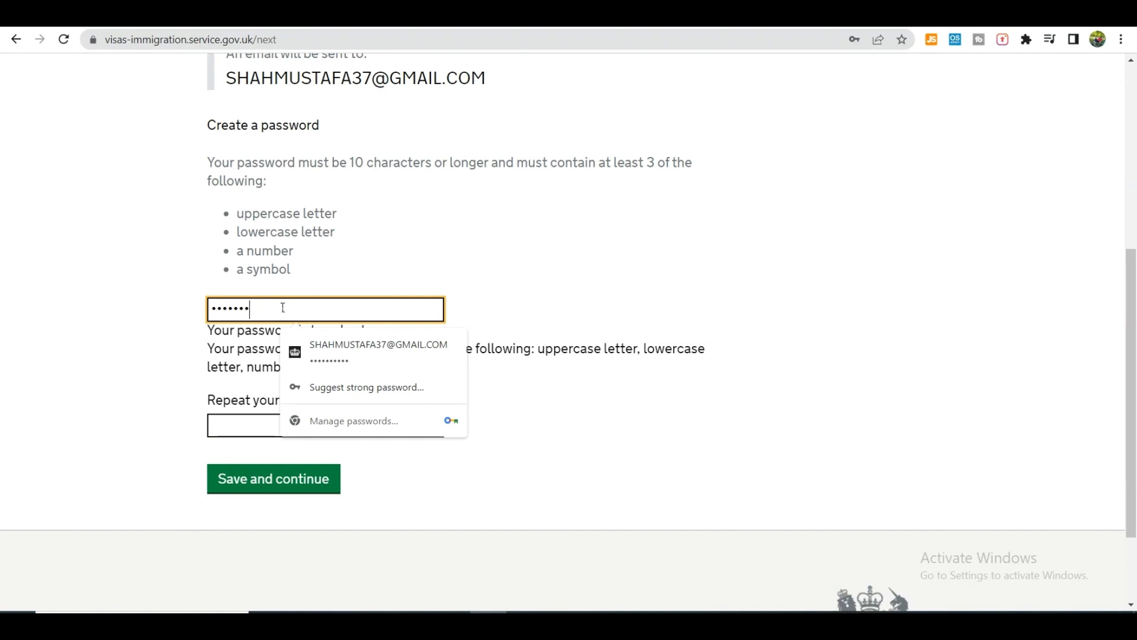
pyautogui.write('•')
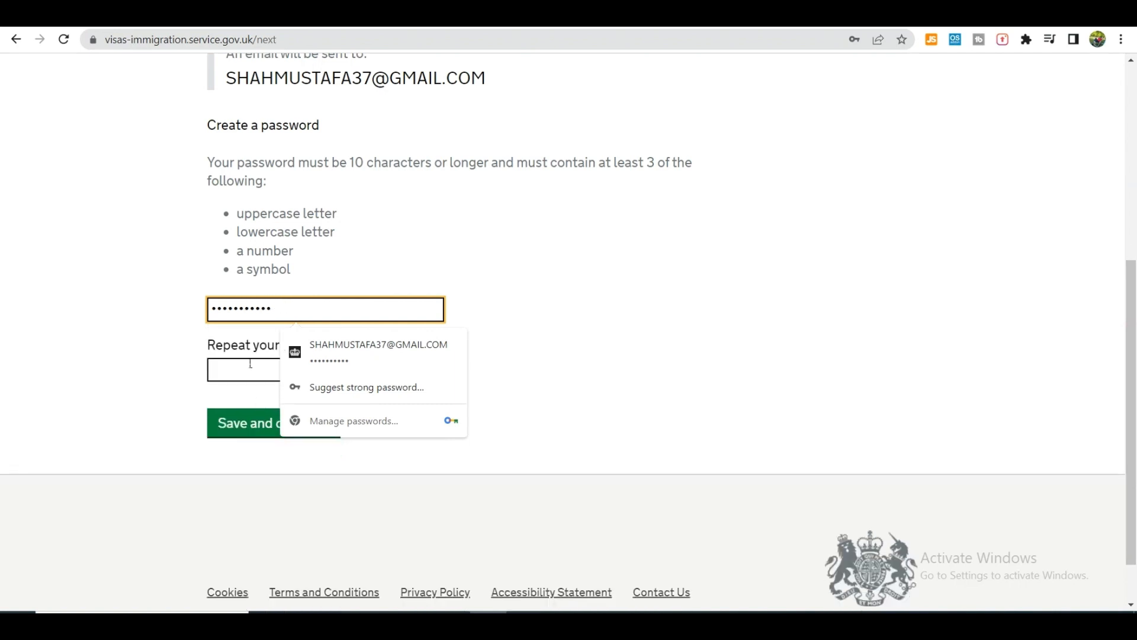
pyautogui.click(250, 360)
pyautogui.write('••••••')
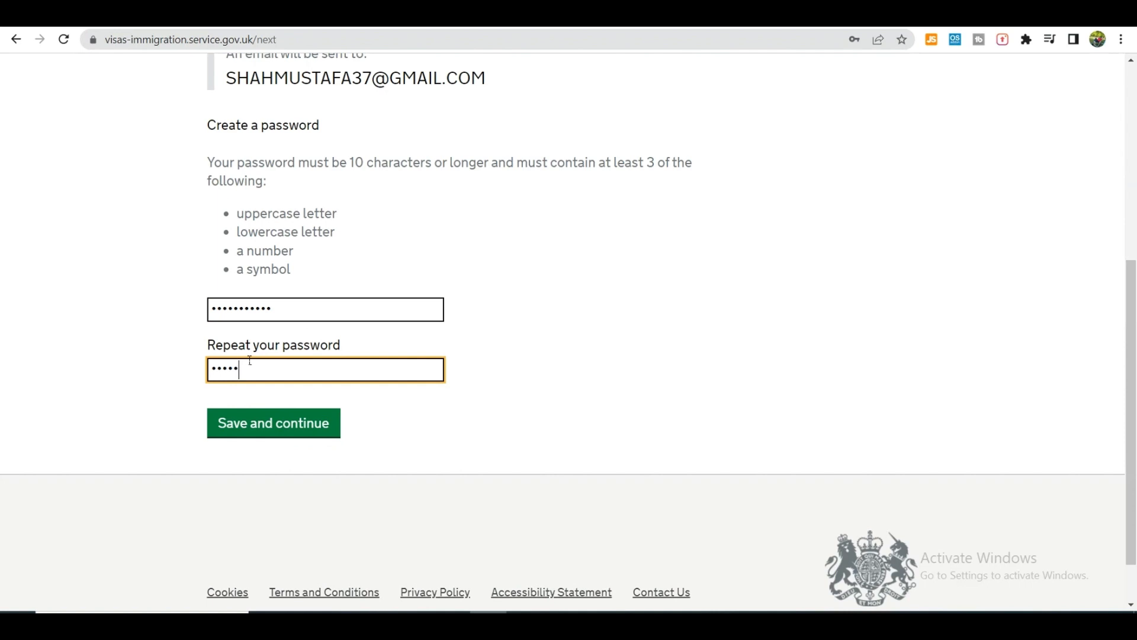
pyautogui.write('••••')
pyautogui.press('BackSpace')
pyautogui.press('BackSpace')
pyautogui.press('BackSpace')
pyautogui.press('BackSpace')
pyautogui.press('BackSpace')
pyautogui.press('BackSpace')
pyautogui.press('BackSpace')
pyautogui.press('BackSpace')
pyautogui.press('BackSpace')
pyautogui.press('BackSpace')
pyautogui.write('***********')
# Step: Save the registration, then answer Yes and enter the Certificate of Sponsorship reference number
pyautogui.click(285, 423)
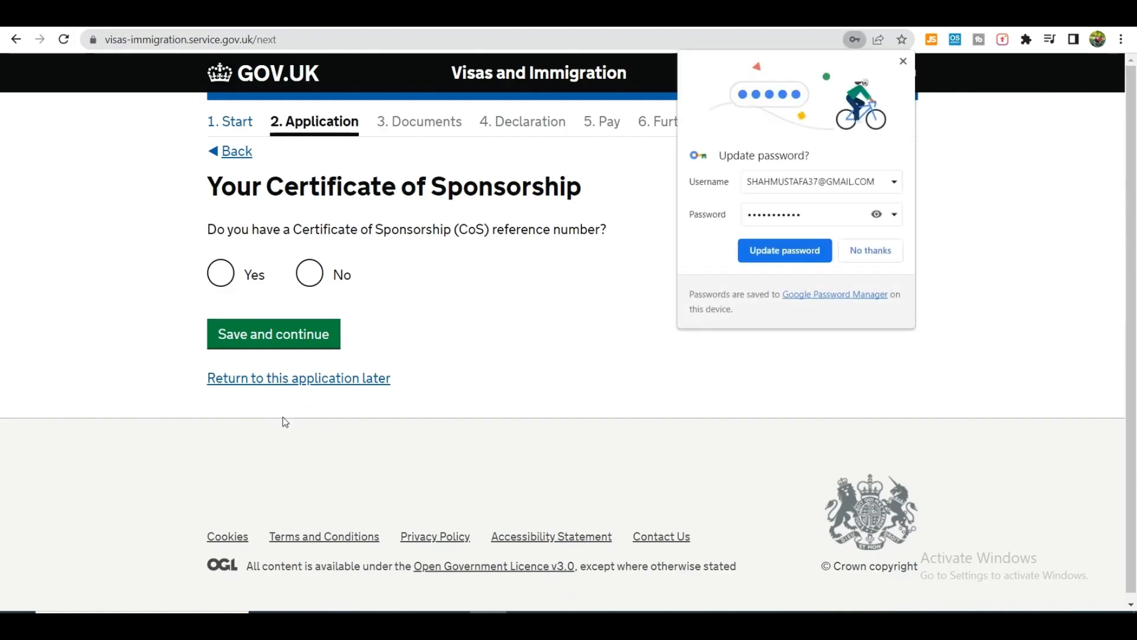
pyautogui.click(904, 62)
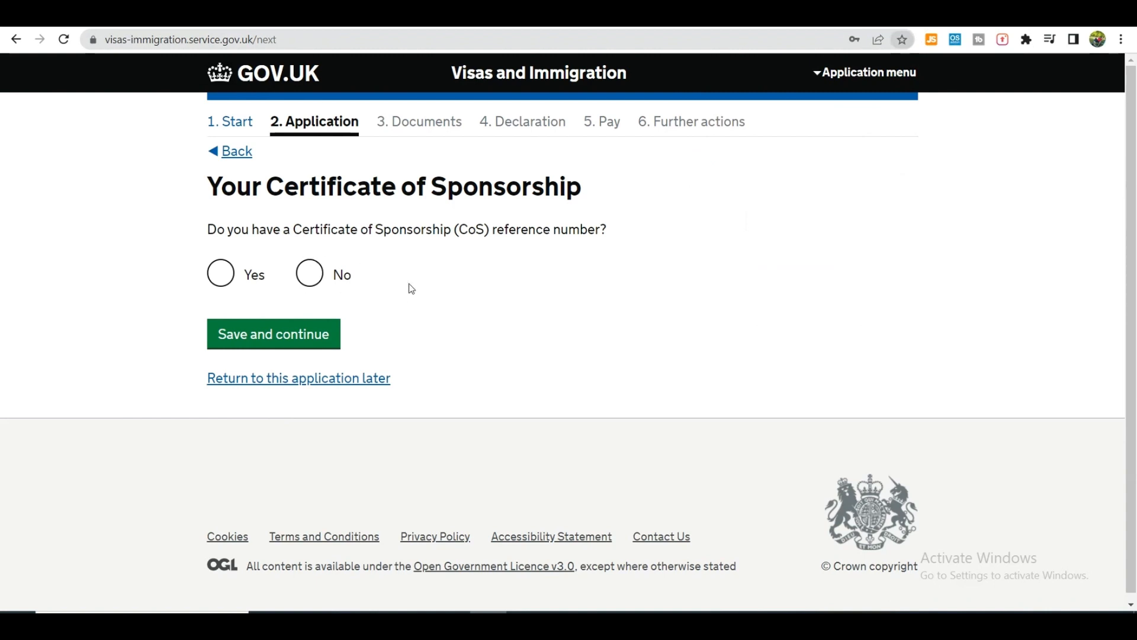
pyautogui.click(223, 279)
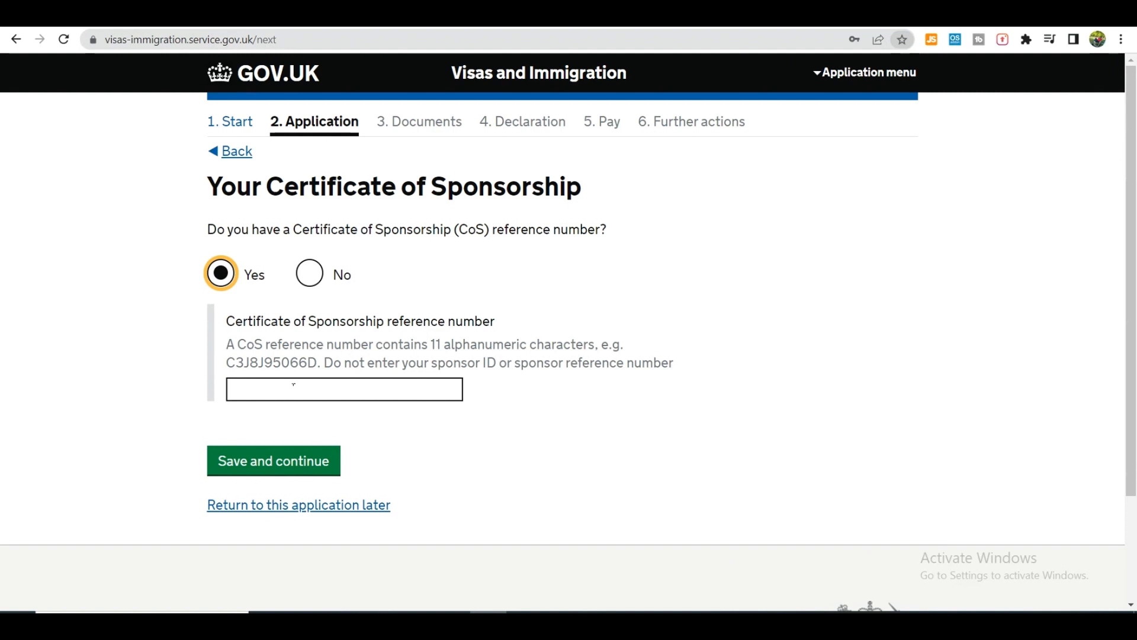
pyautogui.click(294, 385)
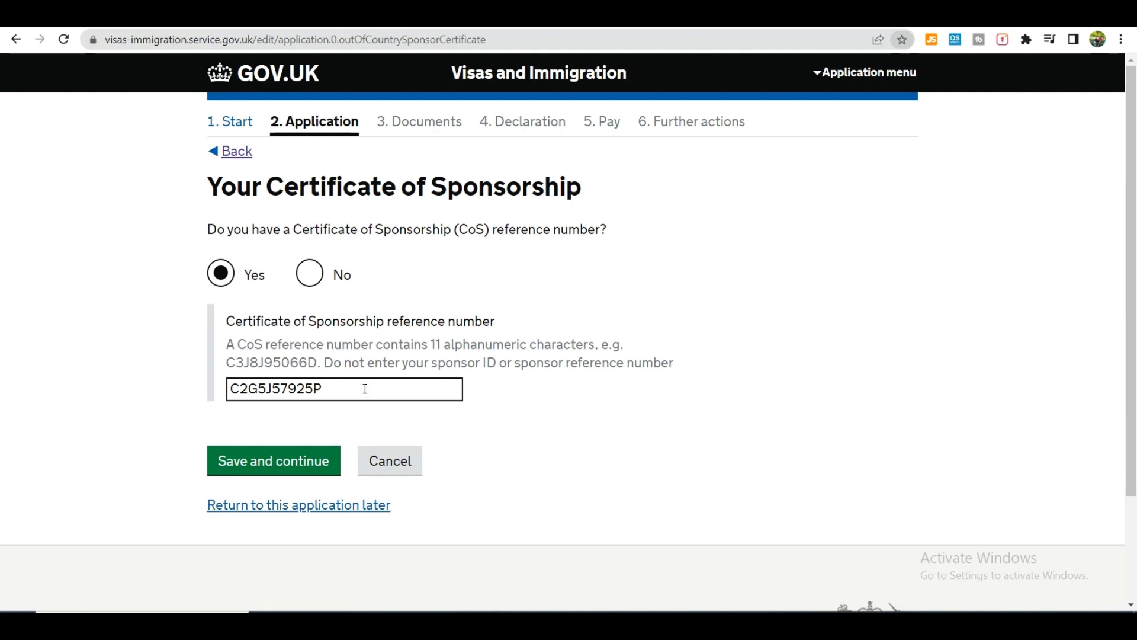
pyautogui.click(292, 461)
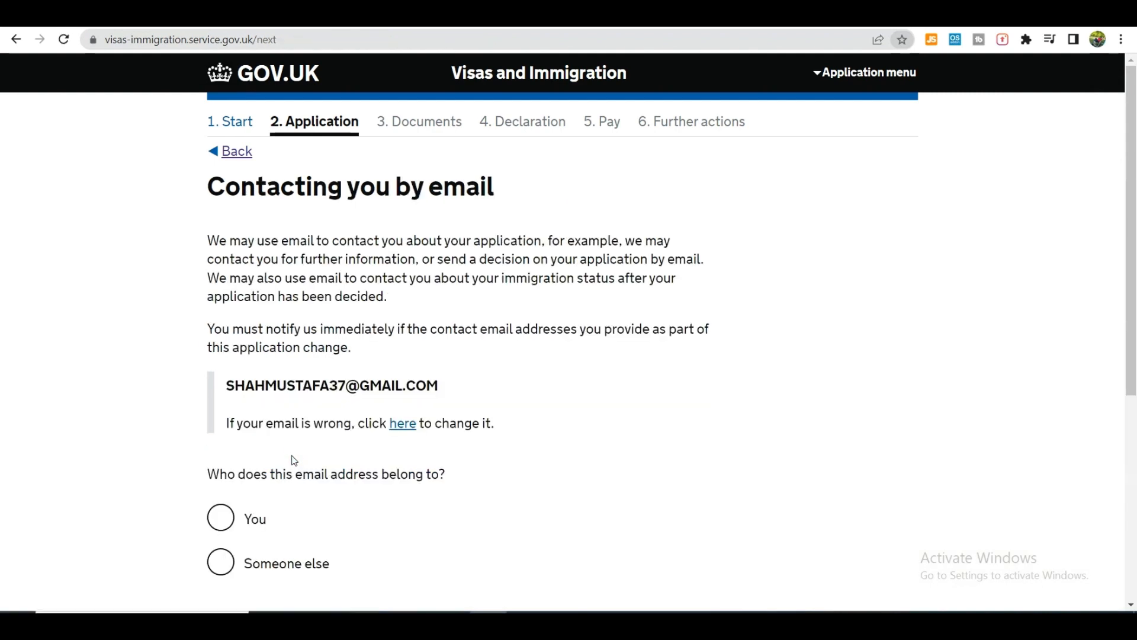
# Step: Mark the email as the applicant's own and answer No to an additional email address
pyautogui.scroll(-1, 292, 460)
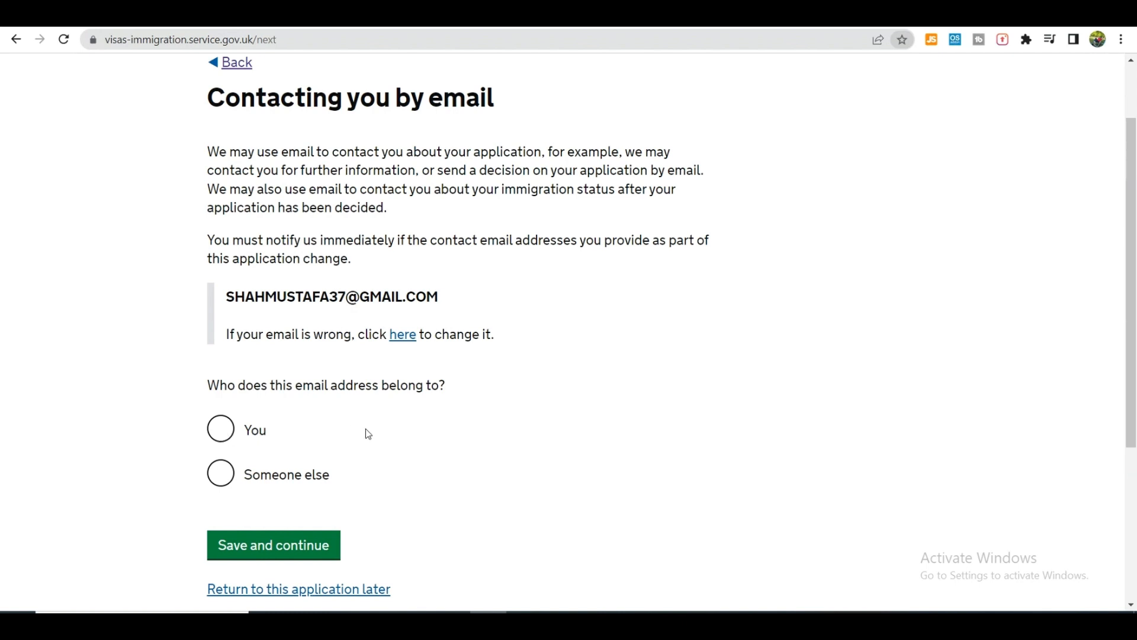
pyautogui.click(220, 428)
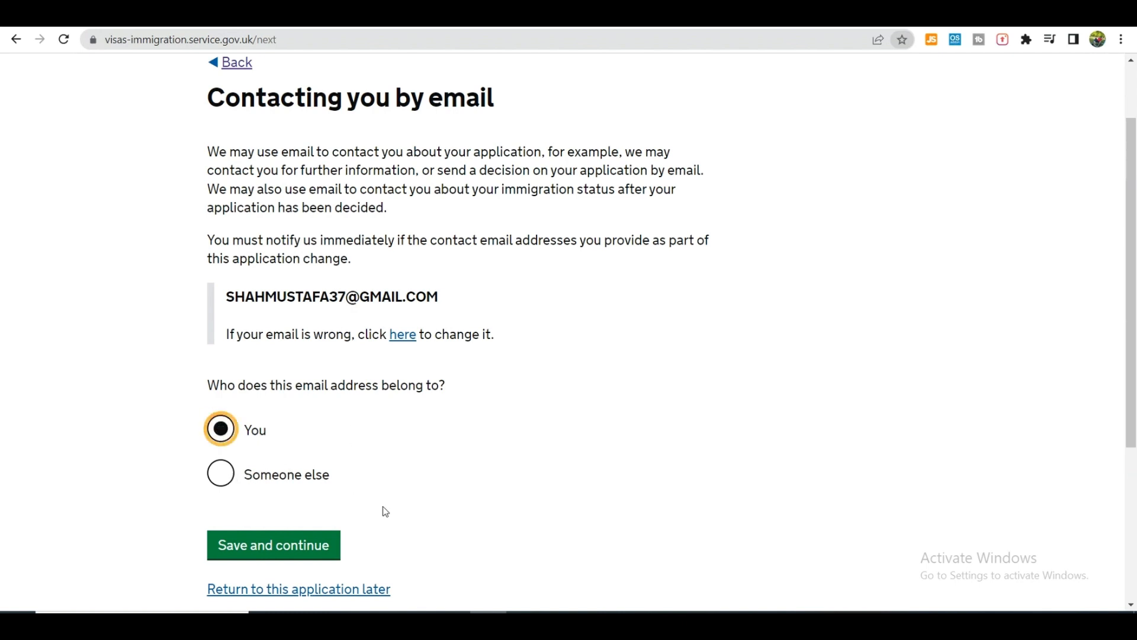
pyautogui.click(280, 541)
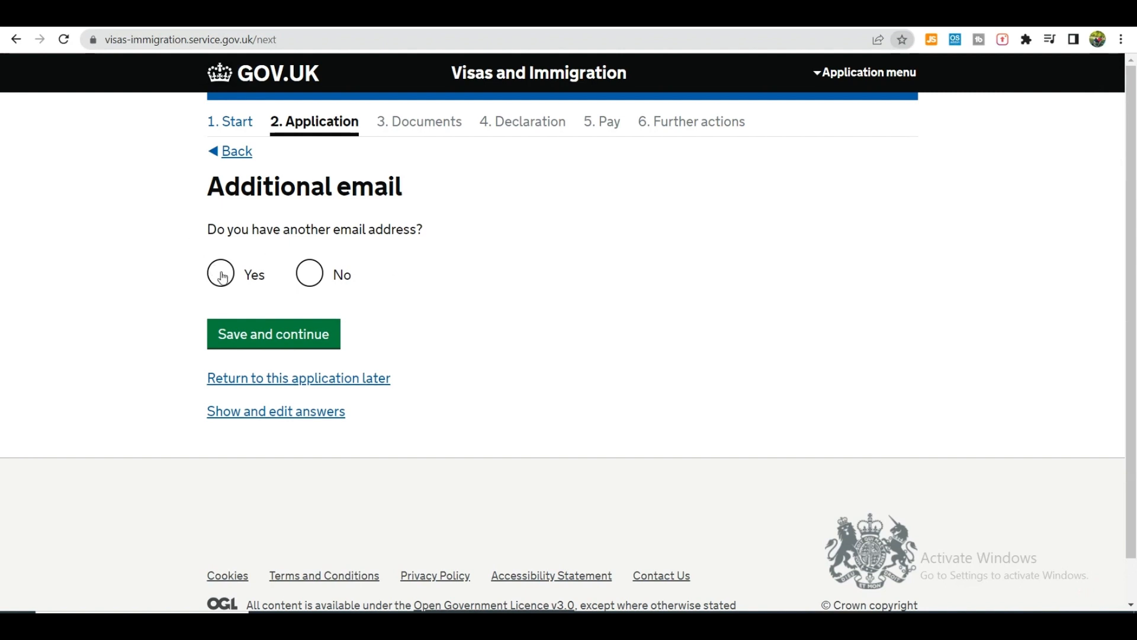
pyautogui.click(310, 274)
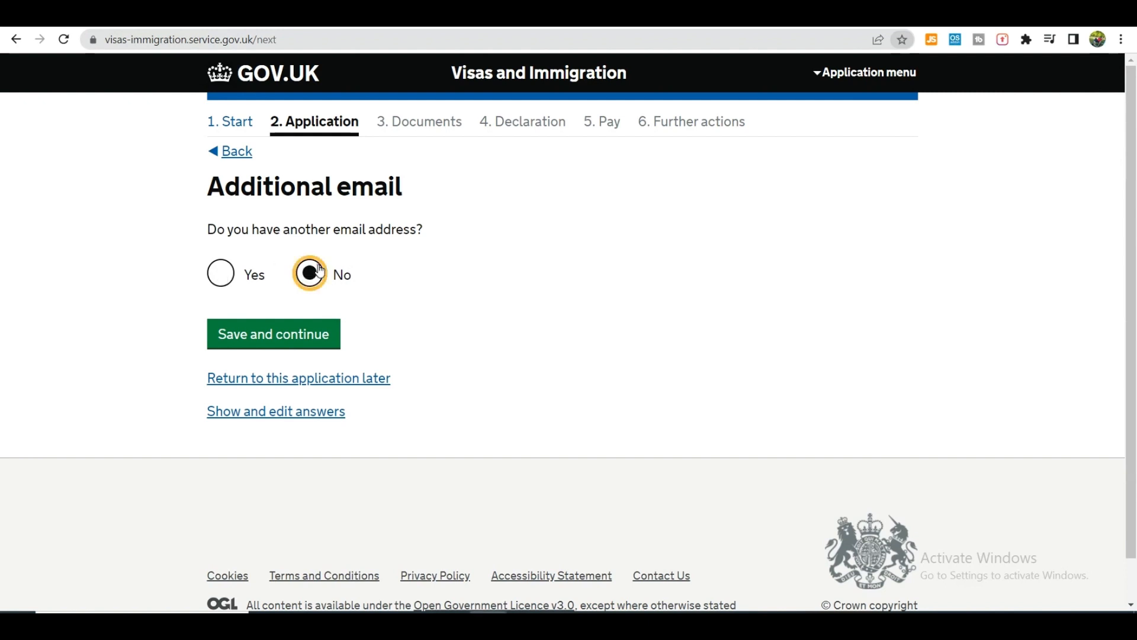
pyautogui.click(279, 338)
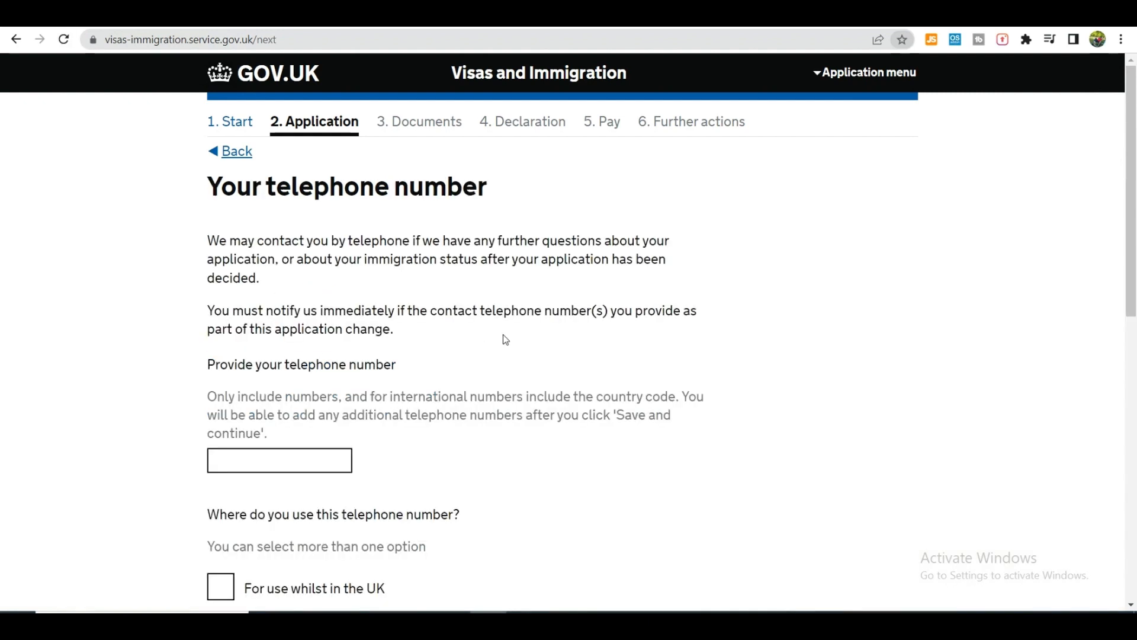
# Step: Enter the telephone number, marked for use whilst out of the UK, and save it
pyautogui.scroll(-1, 506, 340)
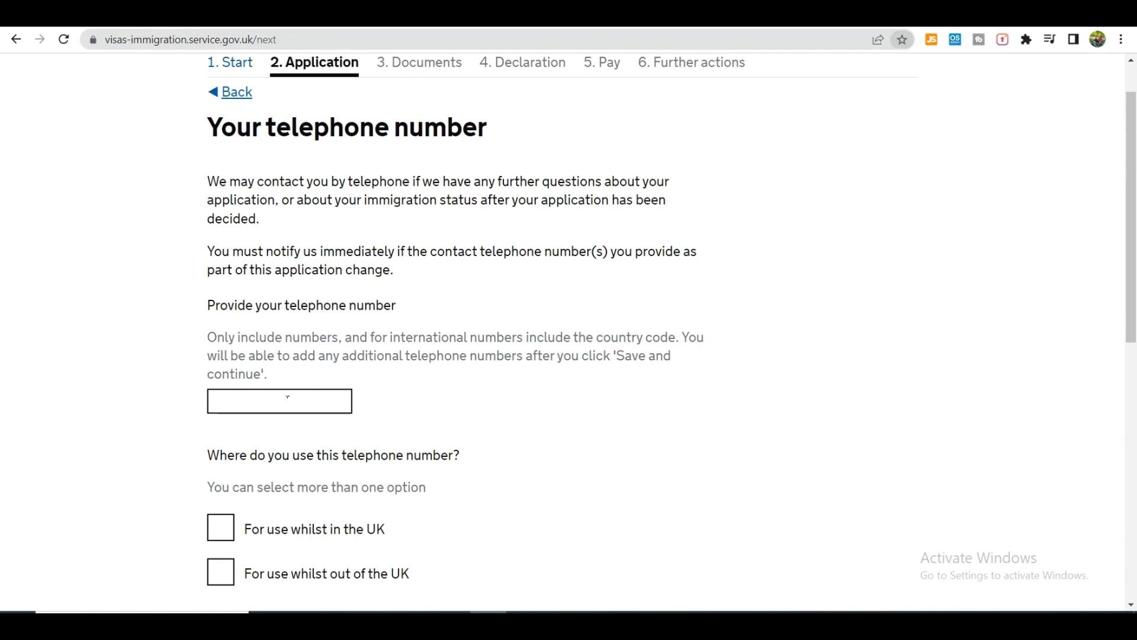
pyautogui.scroll(-1, 288, 397)
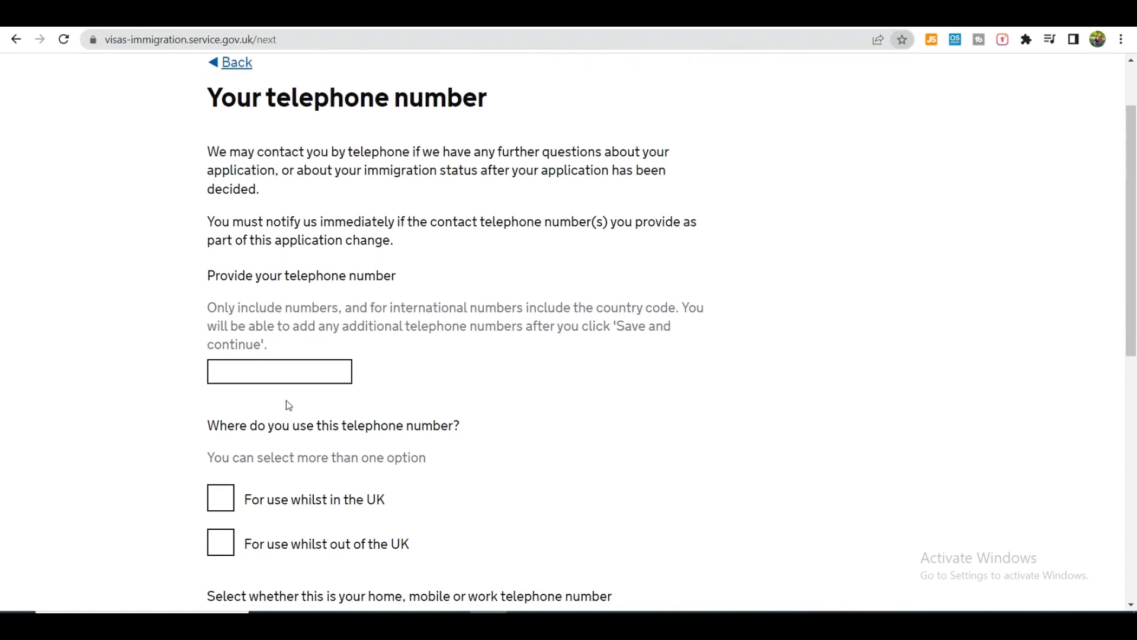
pyautogui.scroll(-2, 288, 405)
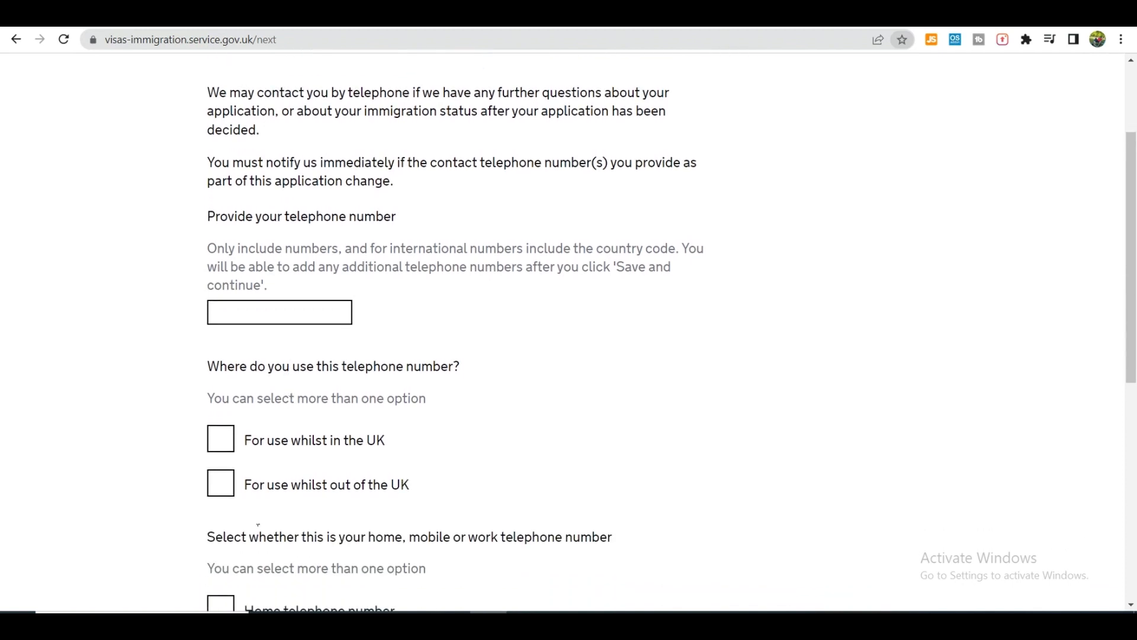
pyautogui.click(221, 482)
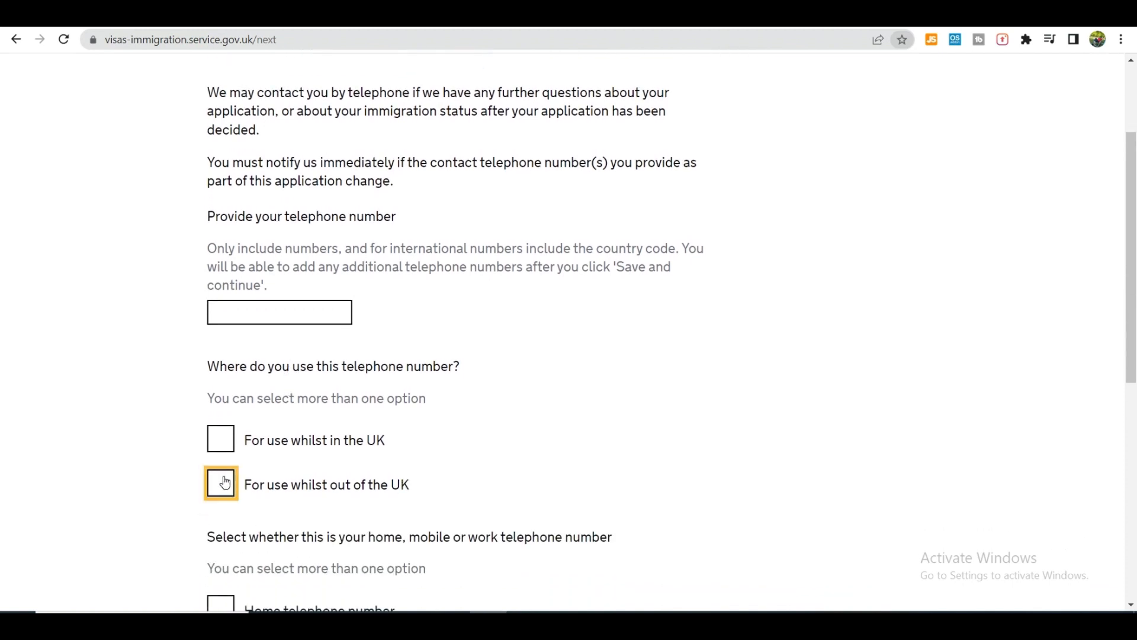
pyautogui.click(279, 308)
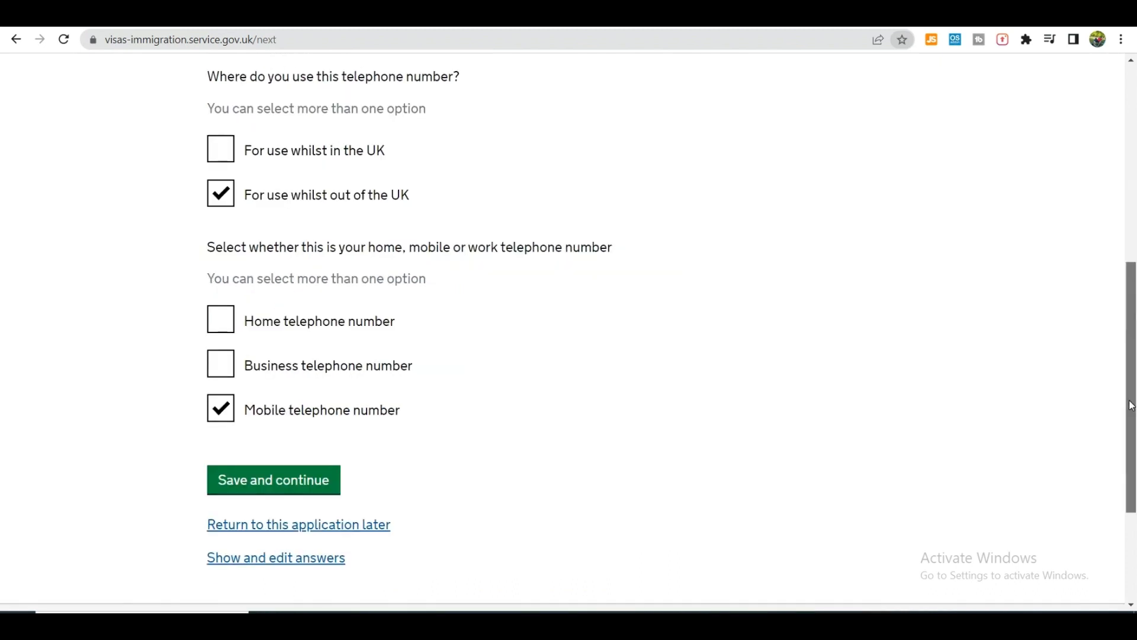
pyautogui.moveTo(1130, 395); pyautogui.dragTo(1130, 368)
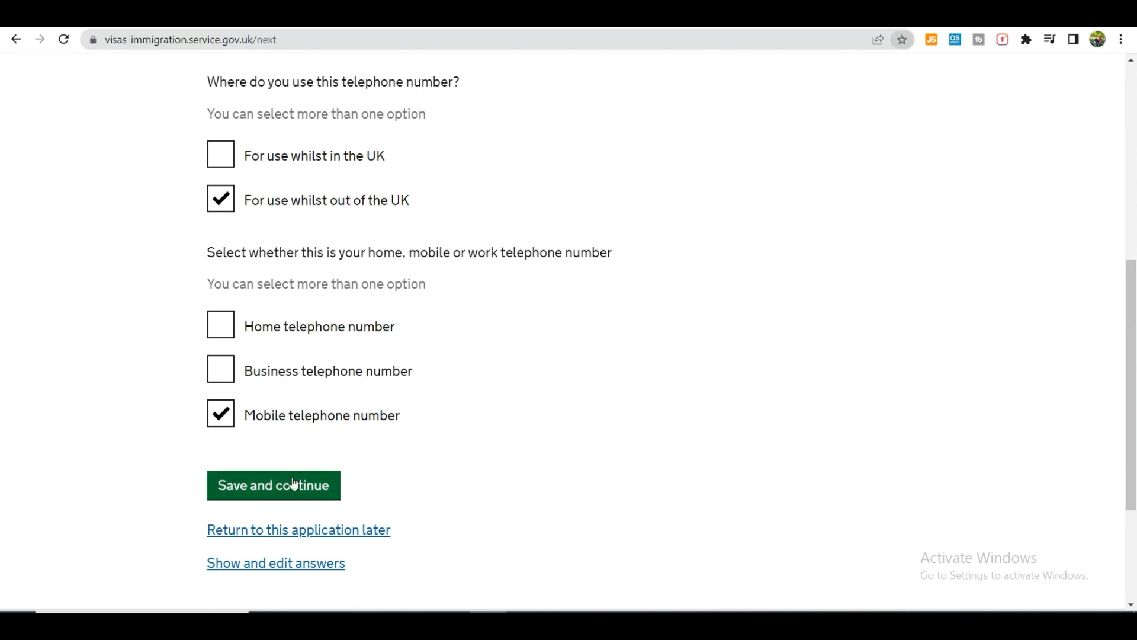
pyautogui.click(276, 492)
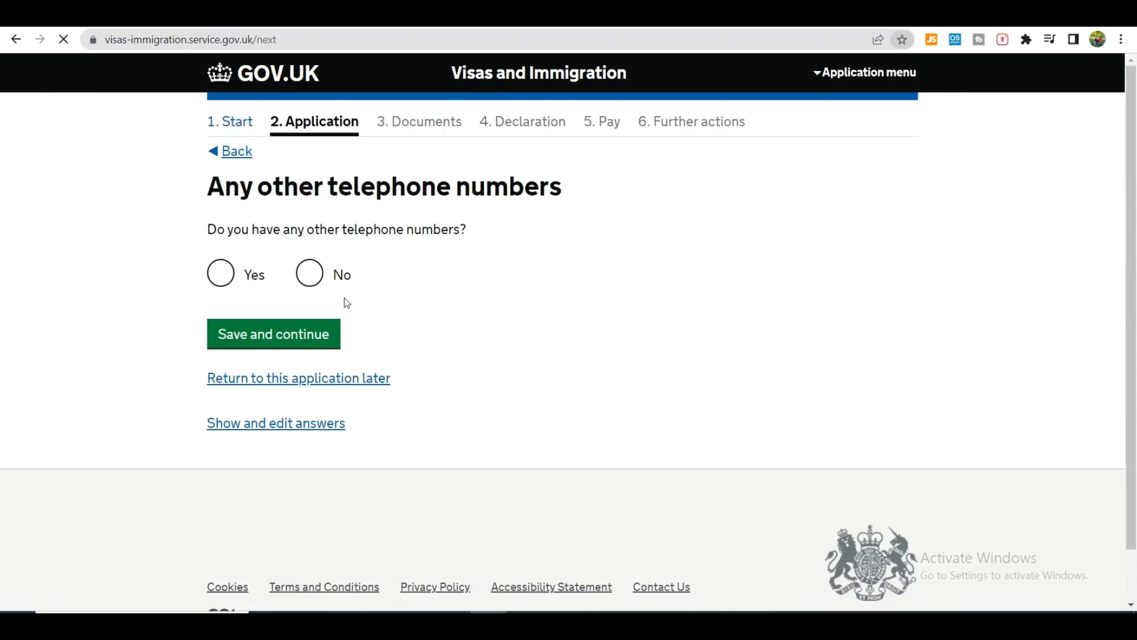
# Step: Answer No to other telephone numbers and allow contact by call and SMS
pyautogui.click(309, 273)
pyautogui.click(267, 339)
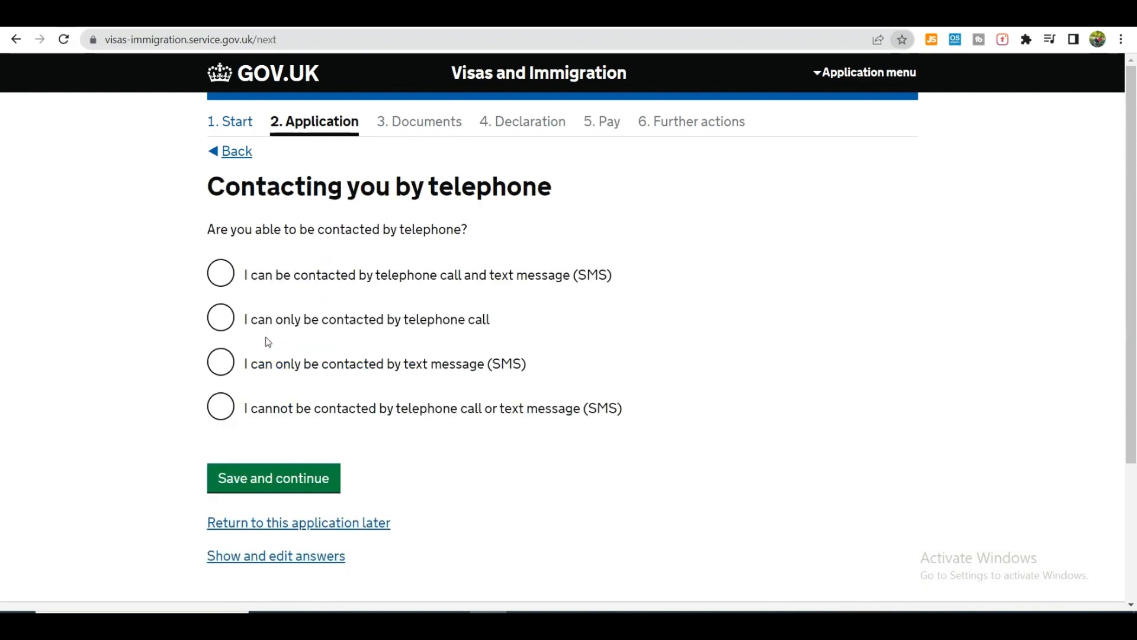
pyautogui.scroll(-1, 268, 341)
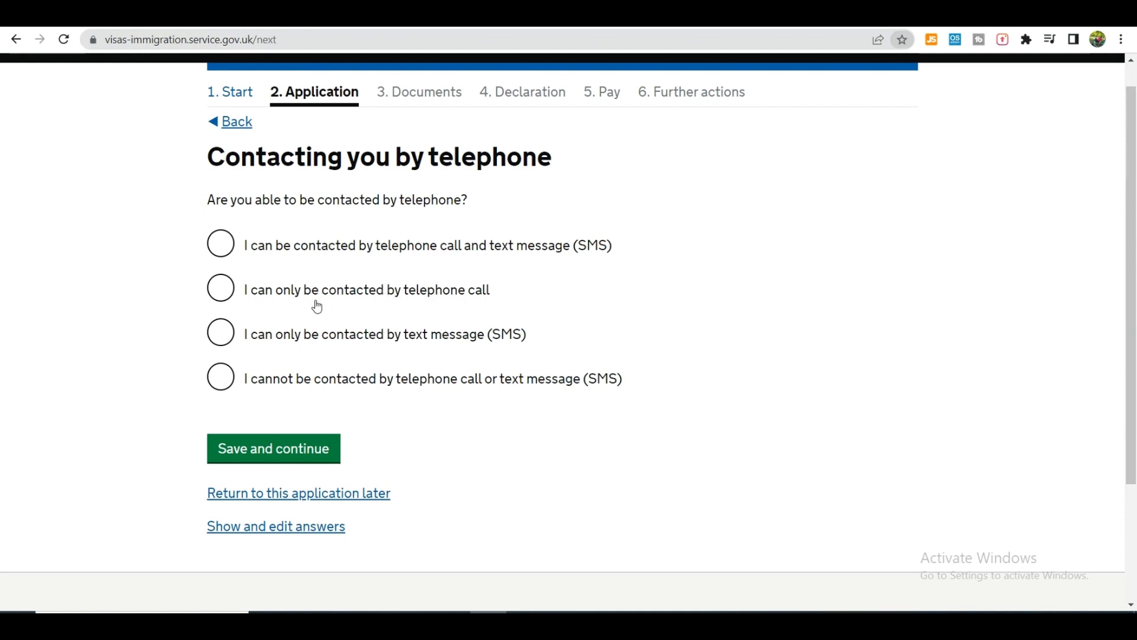
pyautogui.click(236, 245)
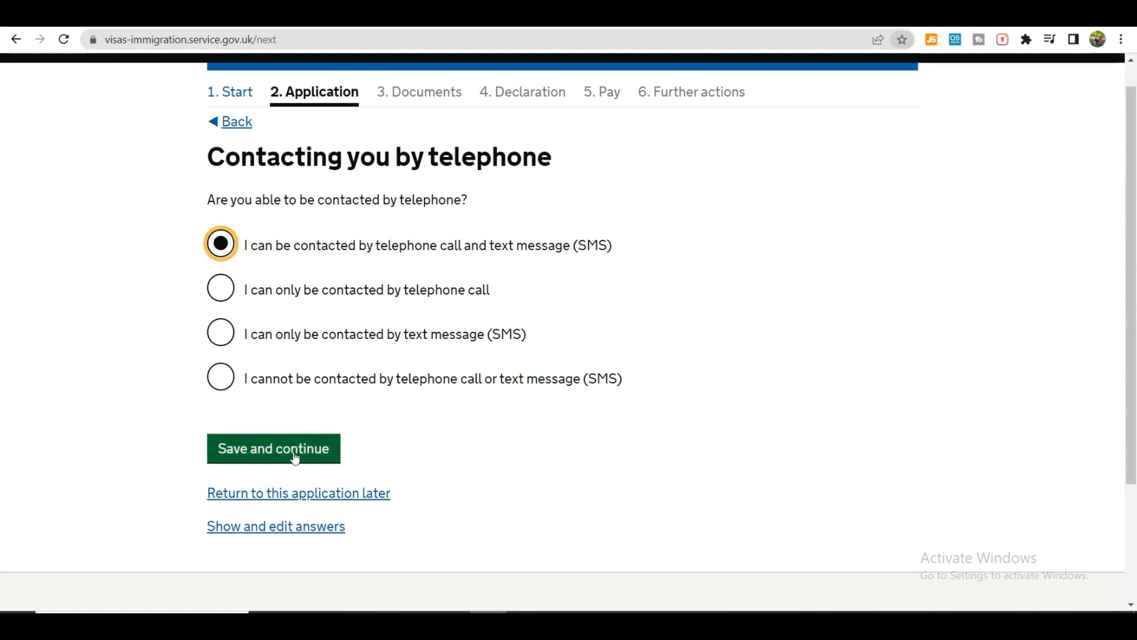
pyautogui.click(257, 455)
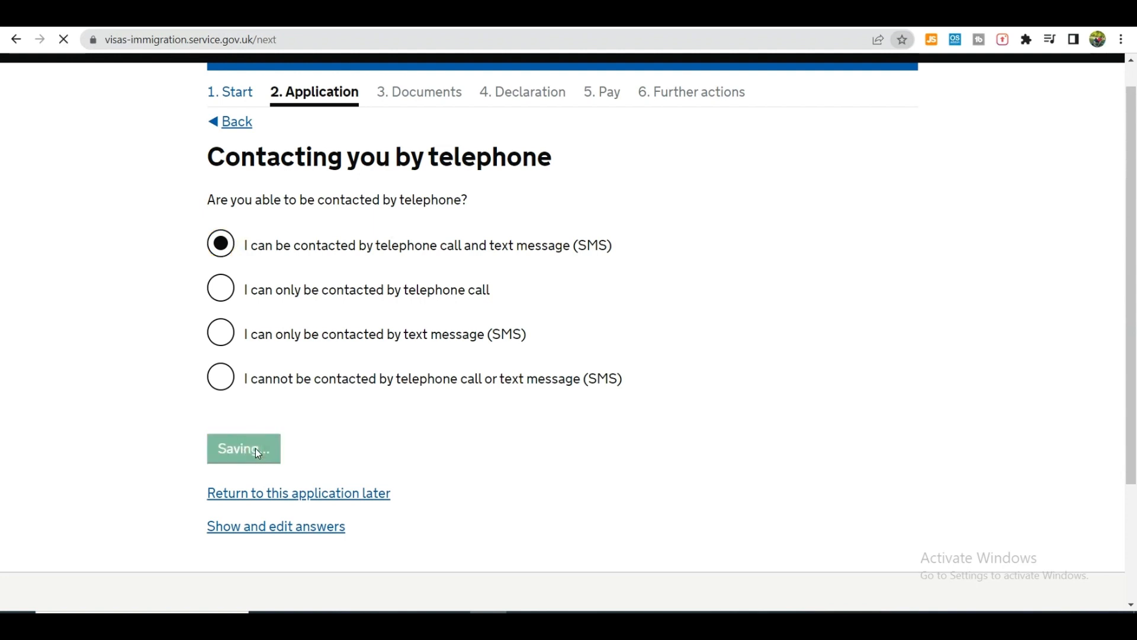
pyautogui.scroll(-2, 261, 415)
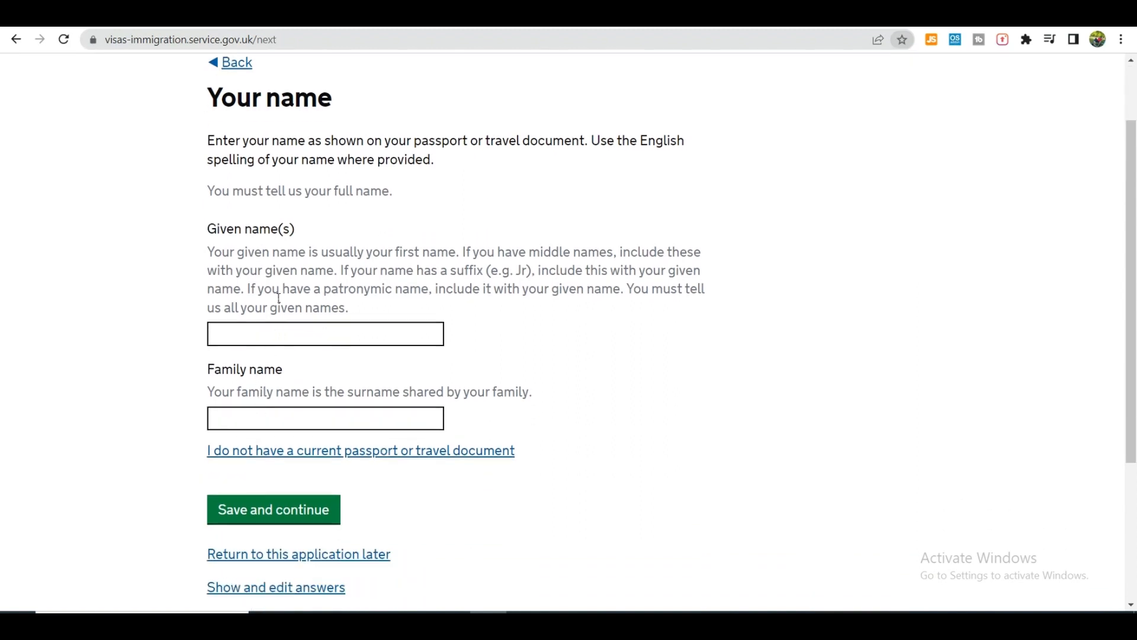
# Step: Enter the applicant's given name and family name and save them
pyautogui.click(266, 337)
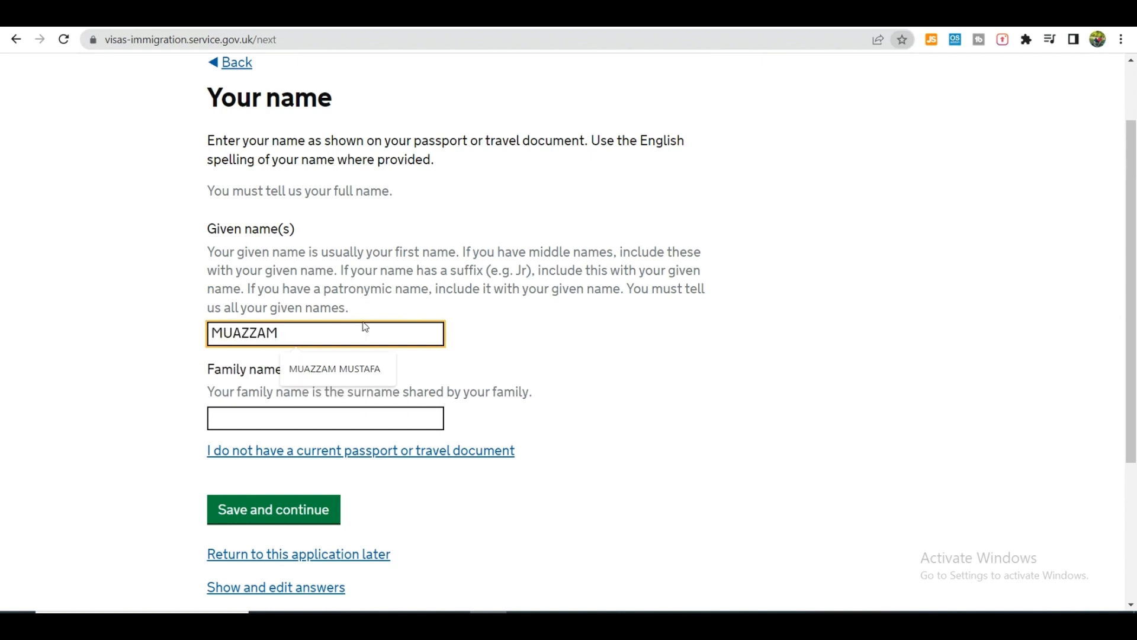
pyautogui.click(261, 422)
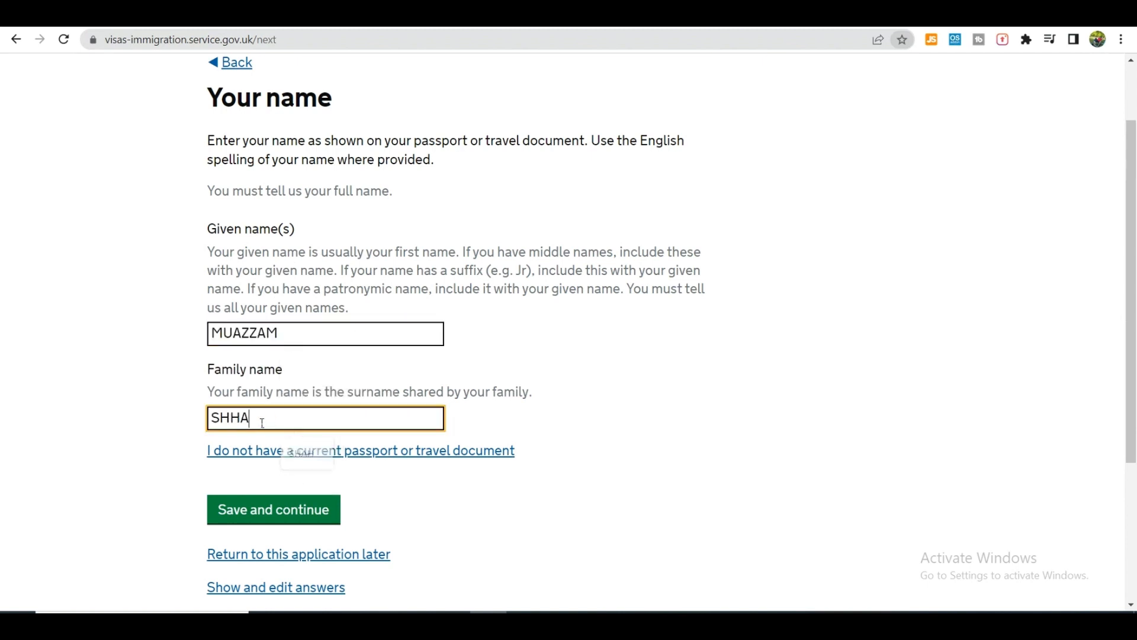
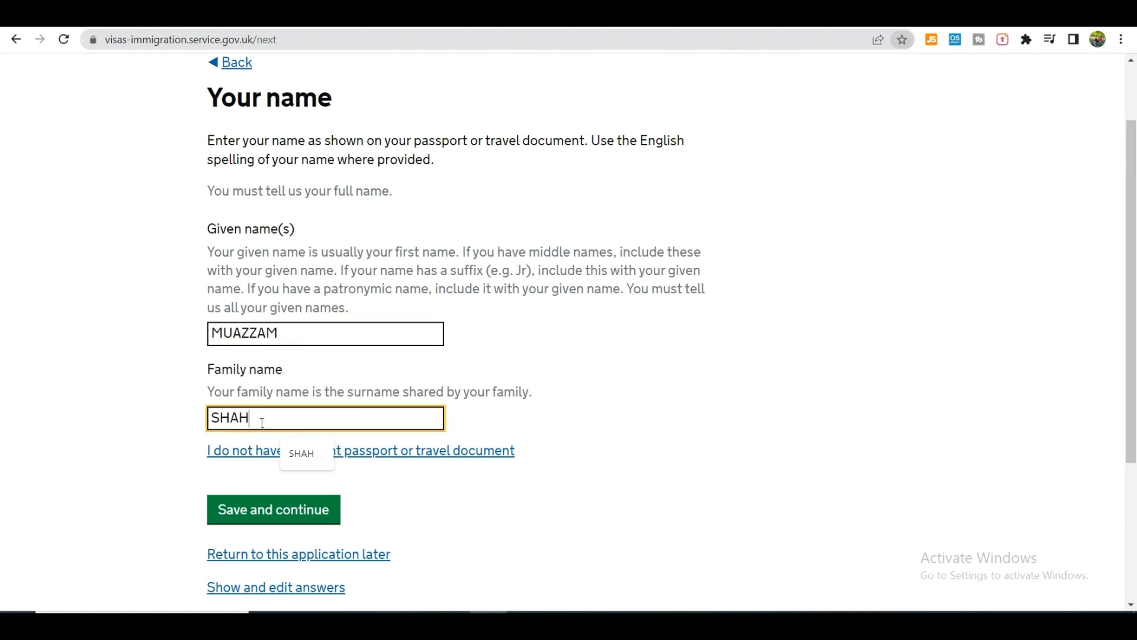
pyautogui.click(263, 514)
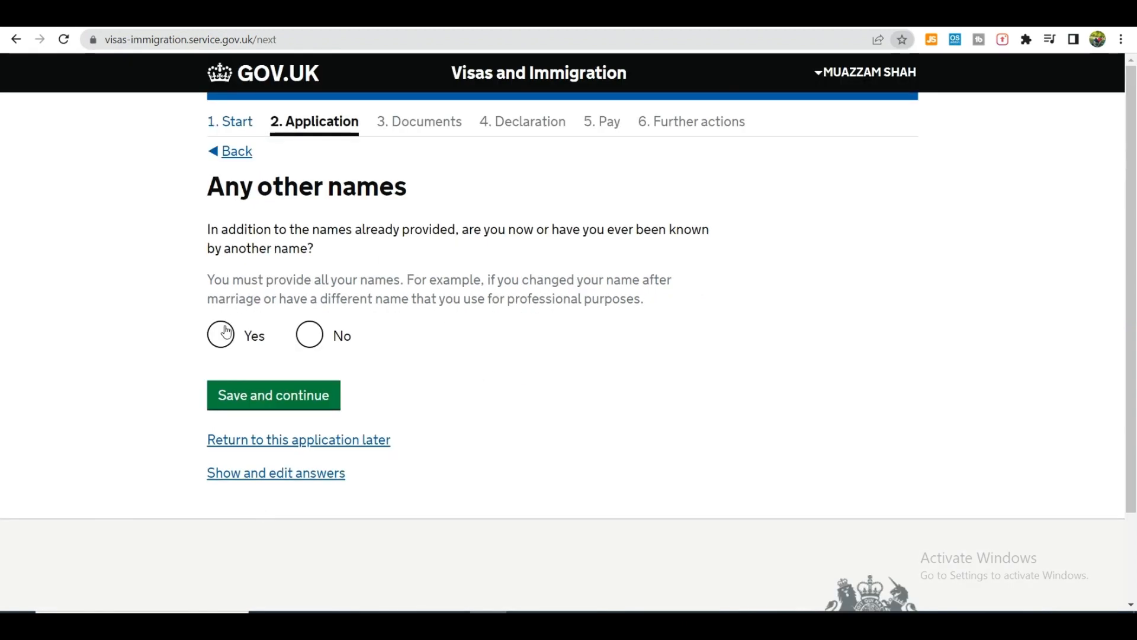
# Step: Answer No to other names, then set sex to Male and relationship status to Single
pyautogui.click(310, 333)
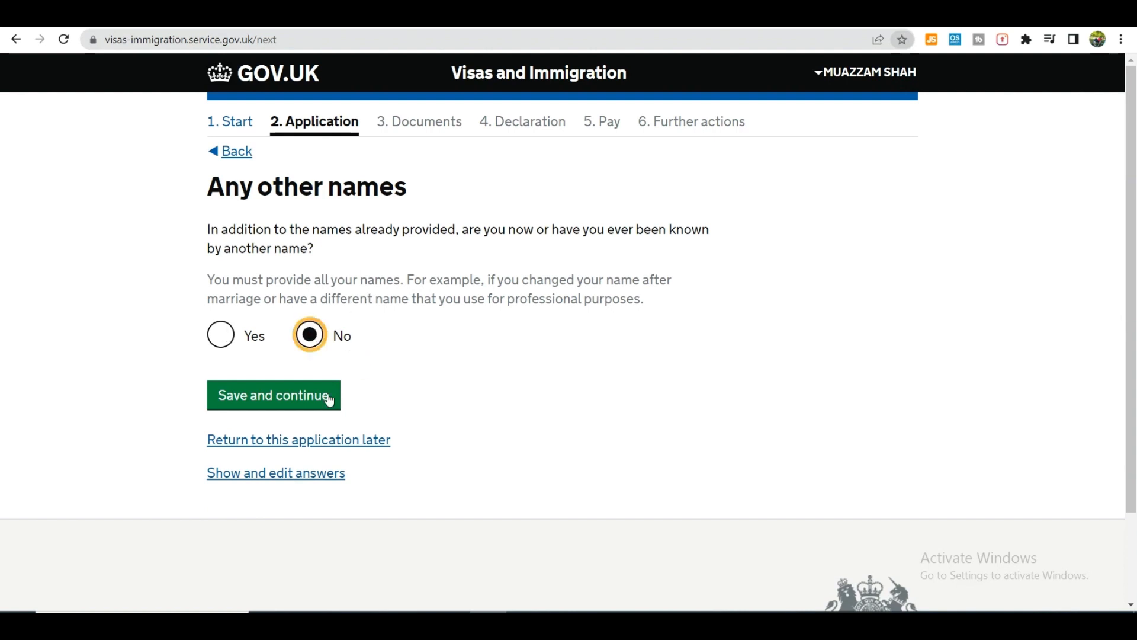
pyautogui.click(286, 404)
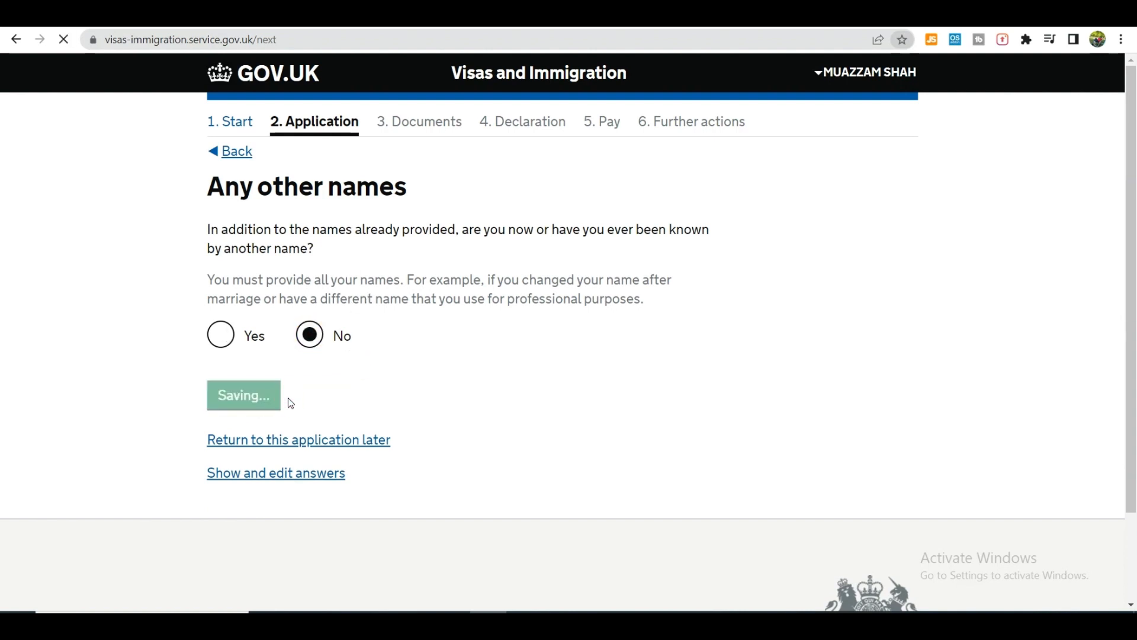
pyautogui.scroll(-1, 291, 403)
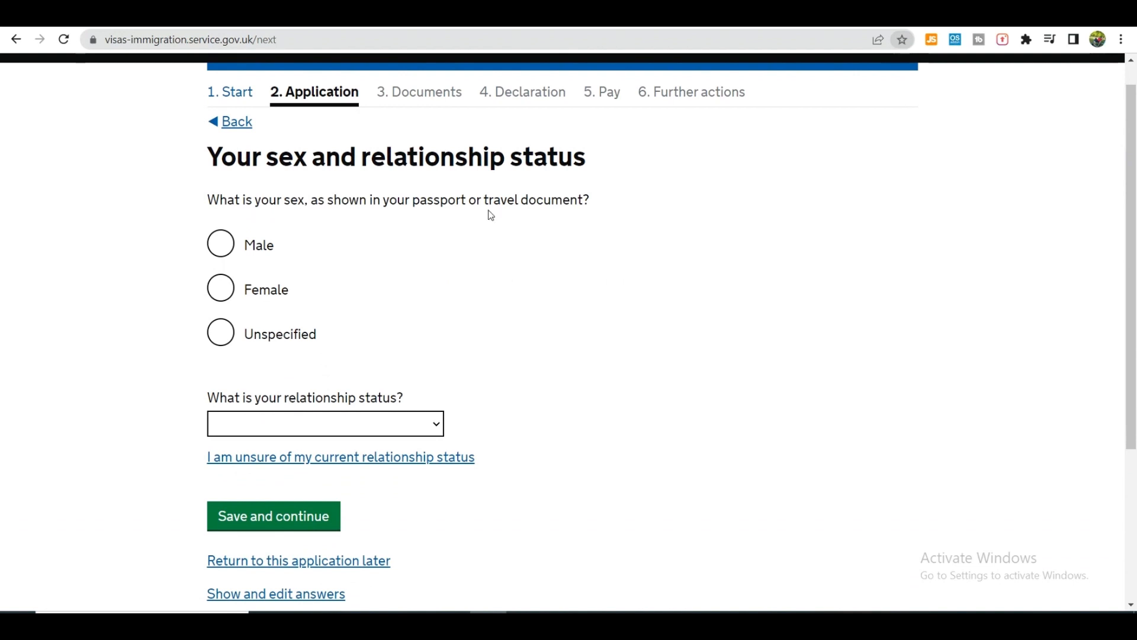
pyautogui.click(221, 248)
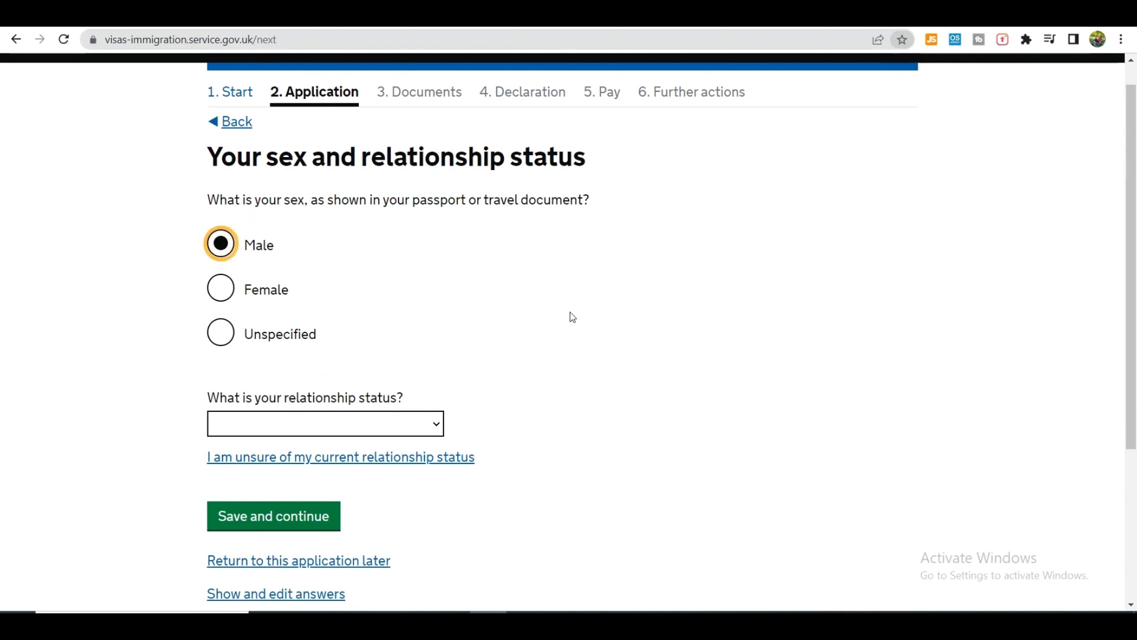
pyautogui.click(432, 429)
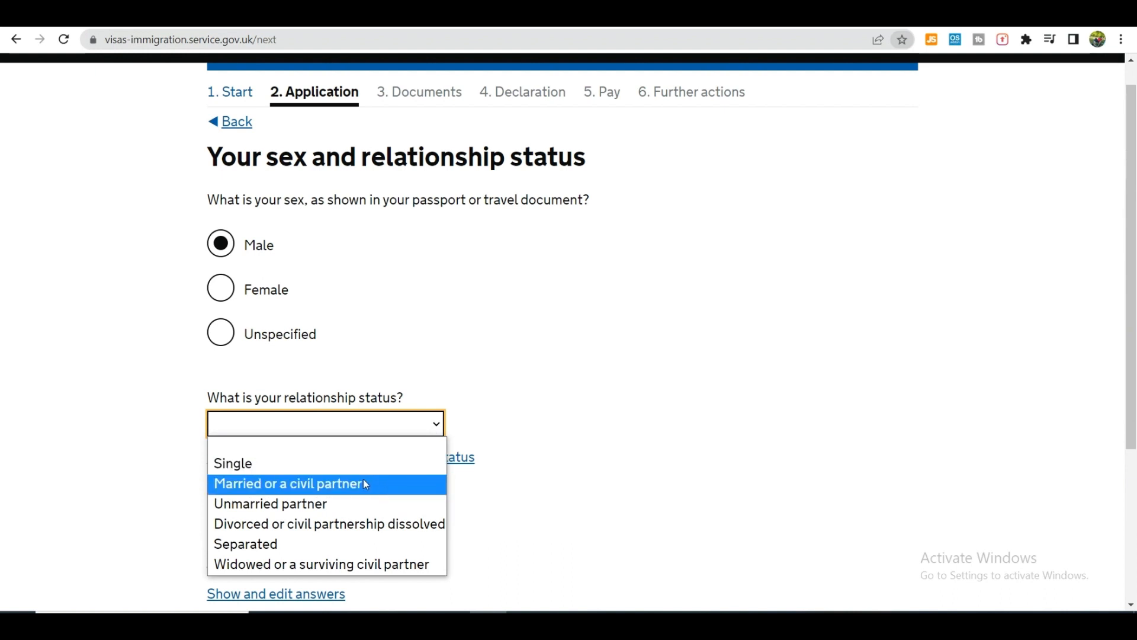
pyautogui.click(381, 459)
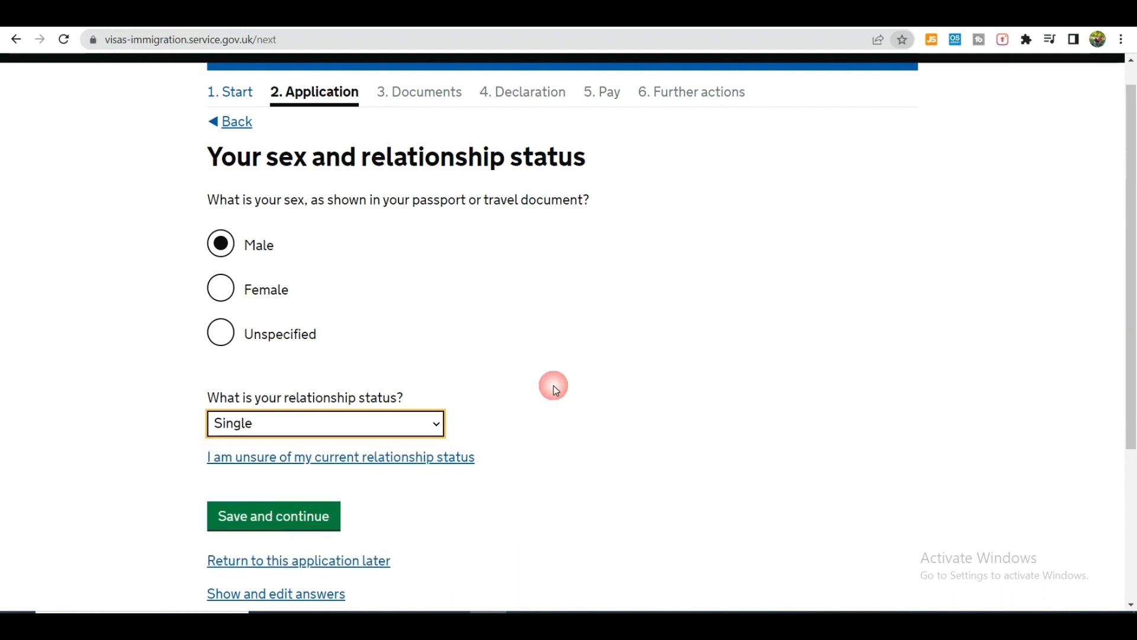
pyautogui.click(273, 526)
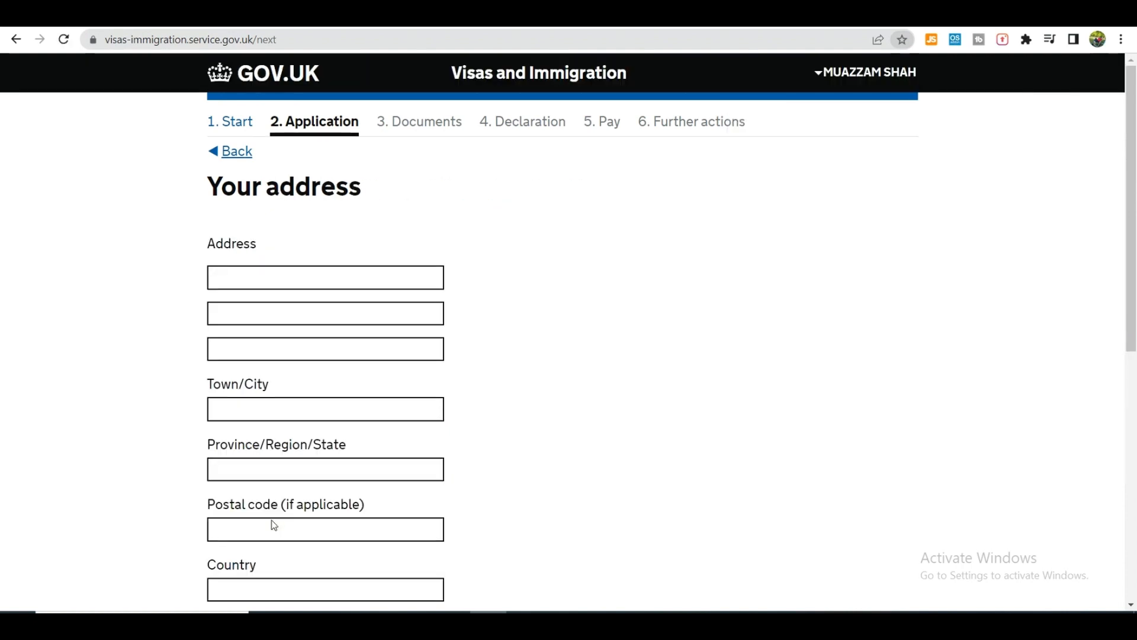
pyautogui.scroll(-2, 274, 525)
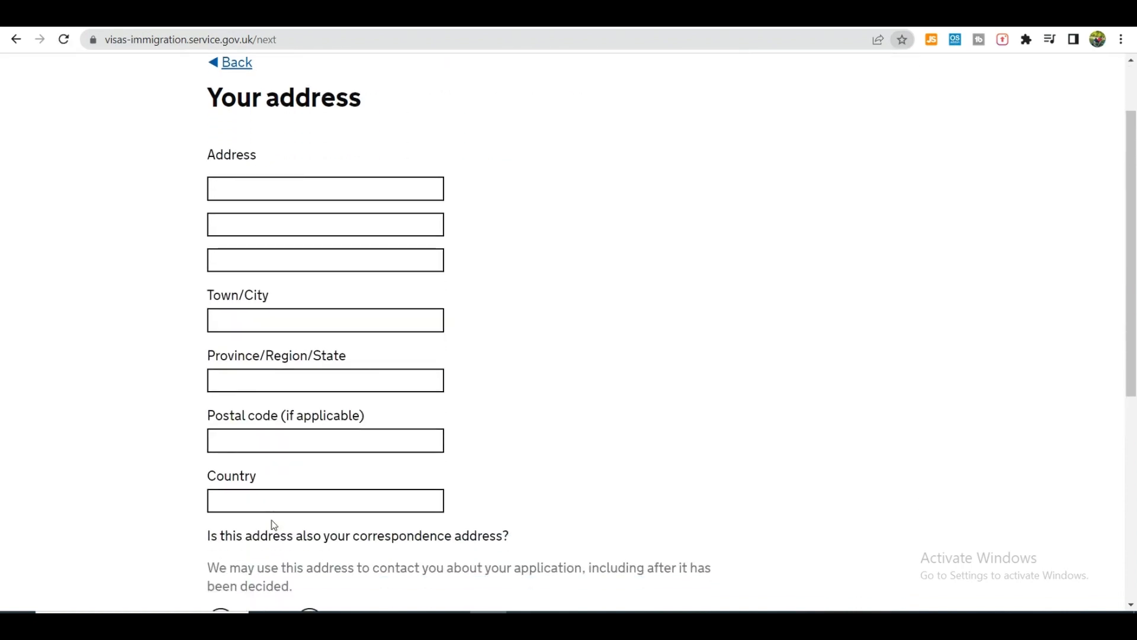
pyautogui.scroll(-1, 530, 299)
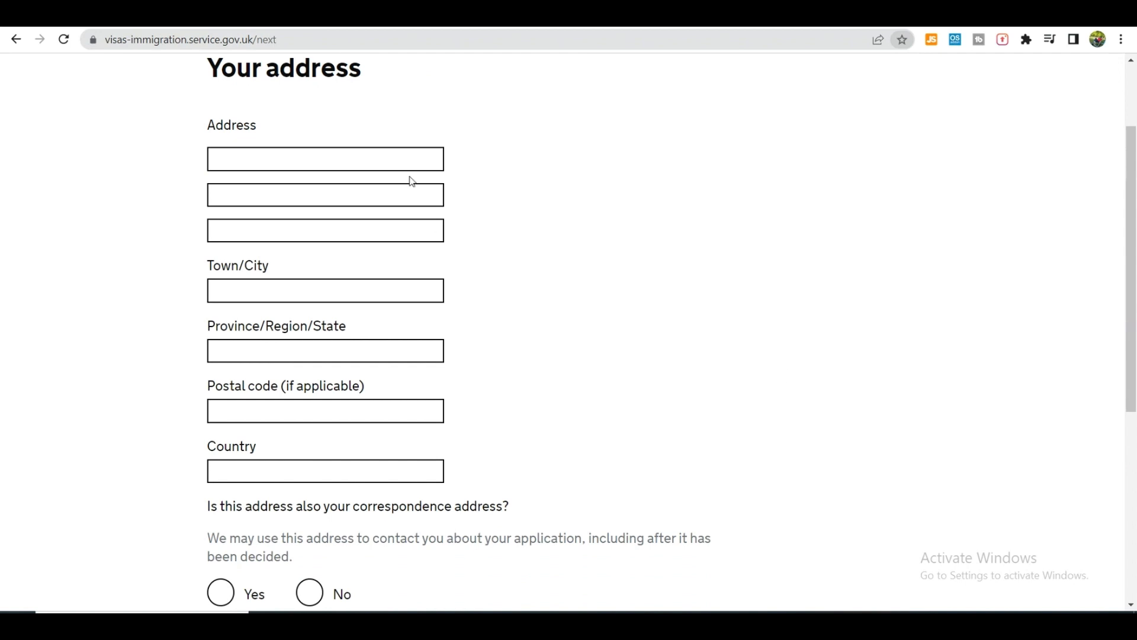
pyautogui.click(276, 163)
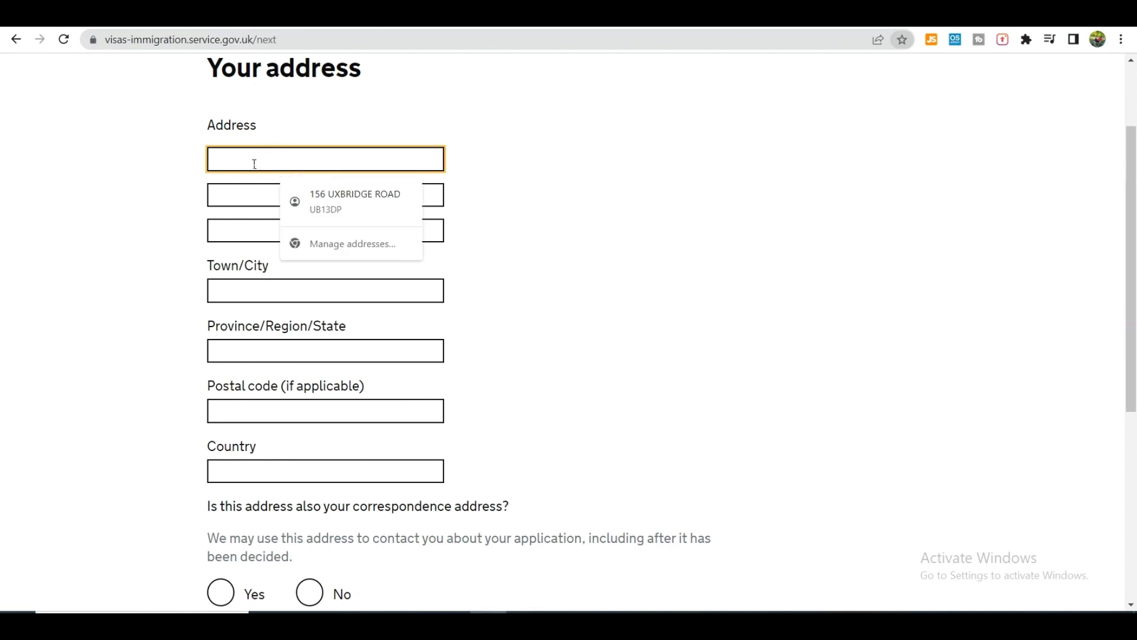
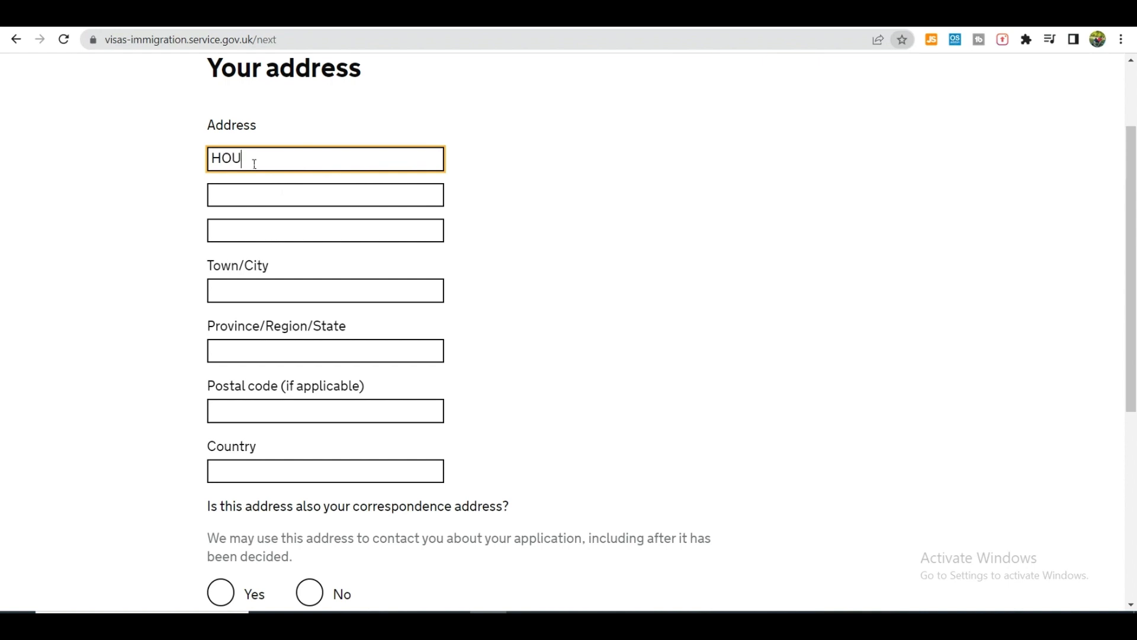
pyautogui.click(270, 293)
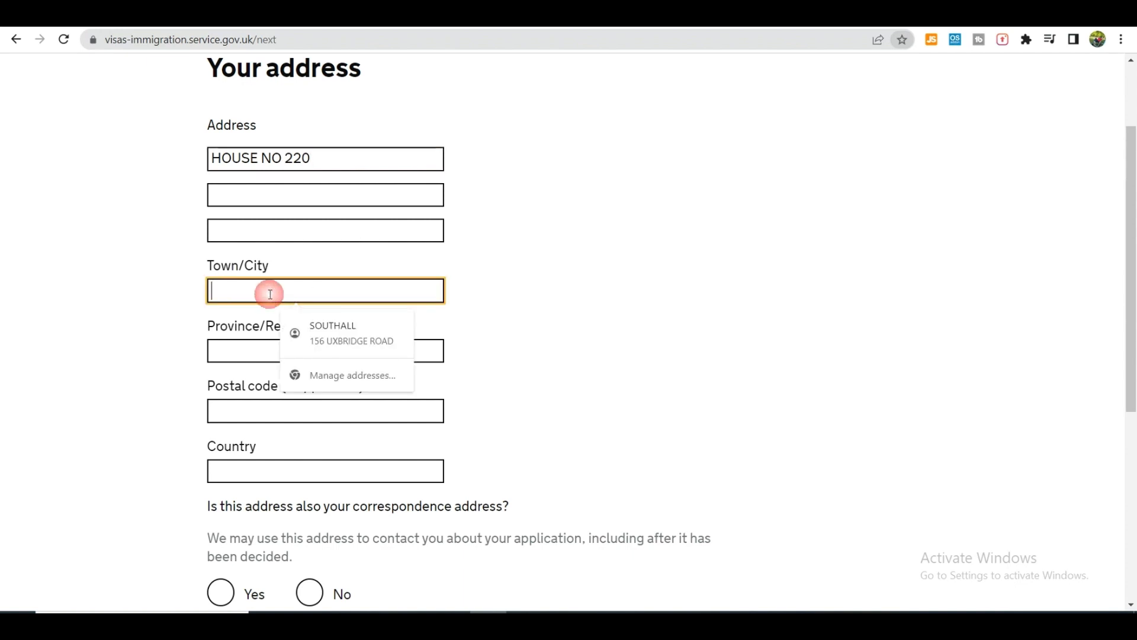
pyautogui.write('LAHORE')
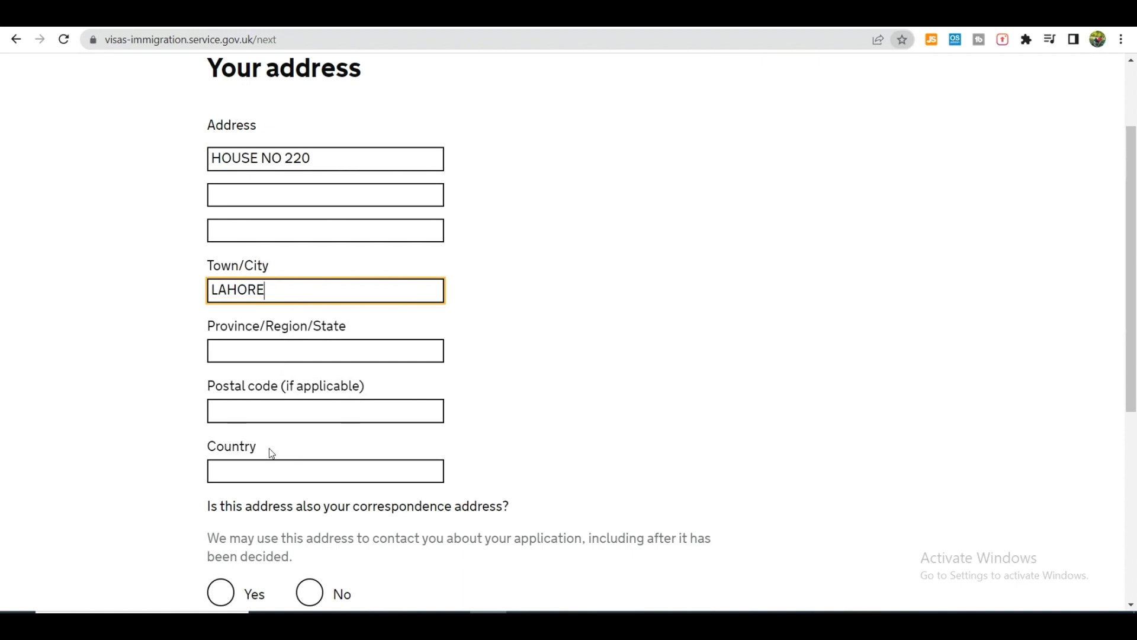
# Step: Set the address country to Pakistan, mark it as the correspondence address, and save
pyautogui.click(260, 476)
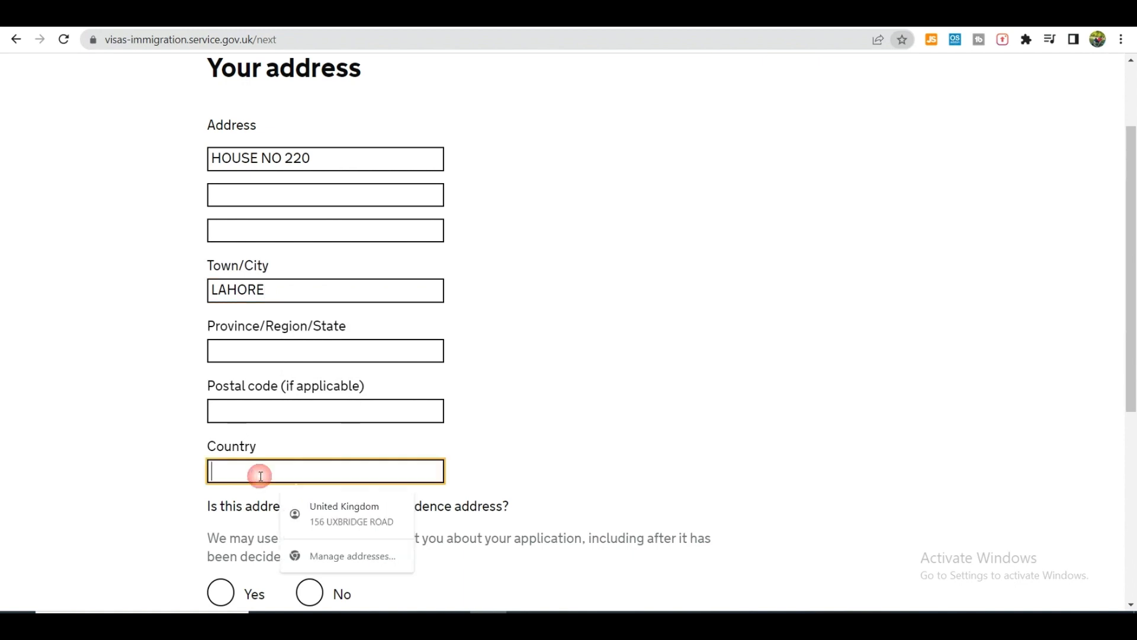
pyautogui.write('PAKIST')
pyautogui.write('AN')
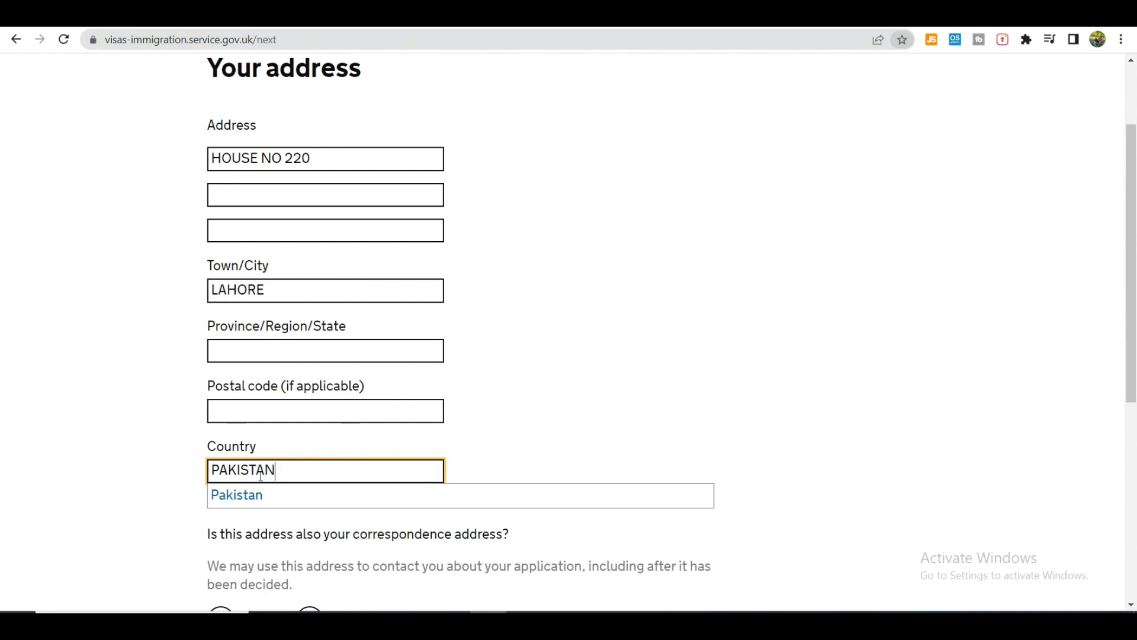
pyautogui.click(358, 507)
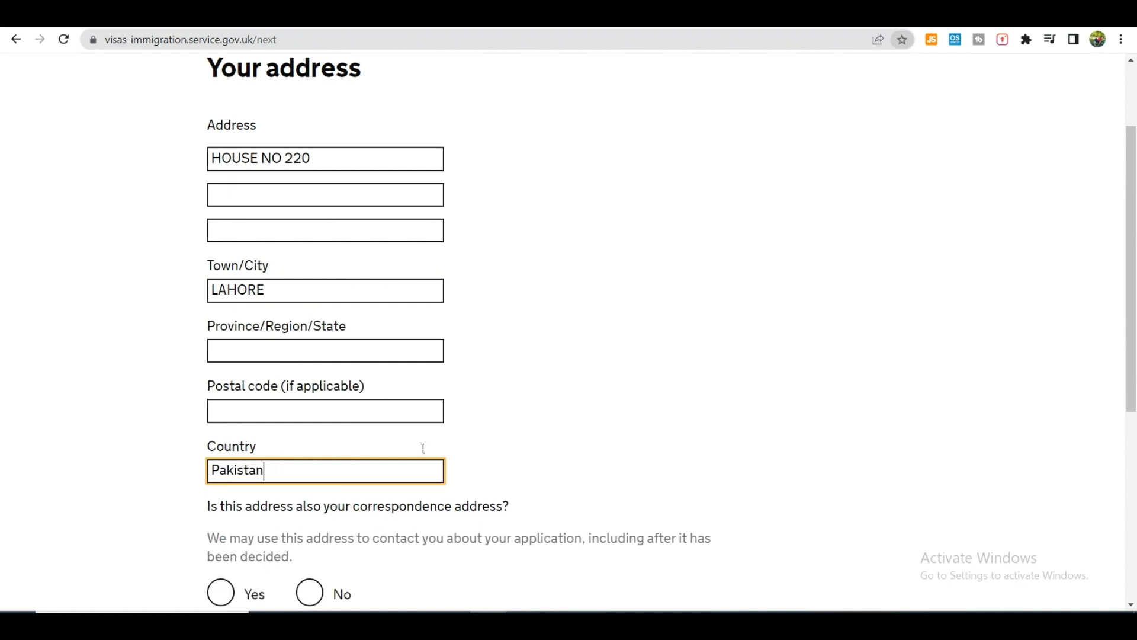
pyautogui.scroll(-2, 1133, 240)
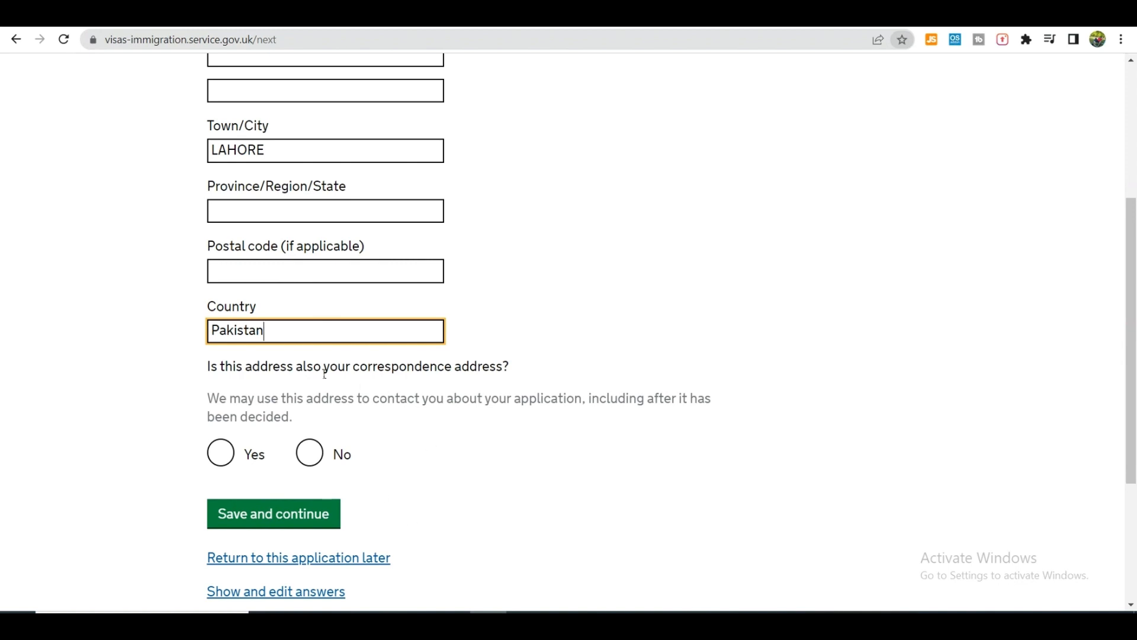
pyautogui.click(221, 453)
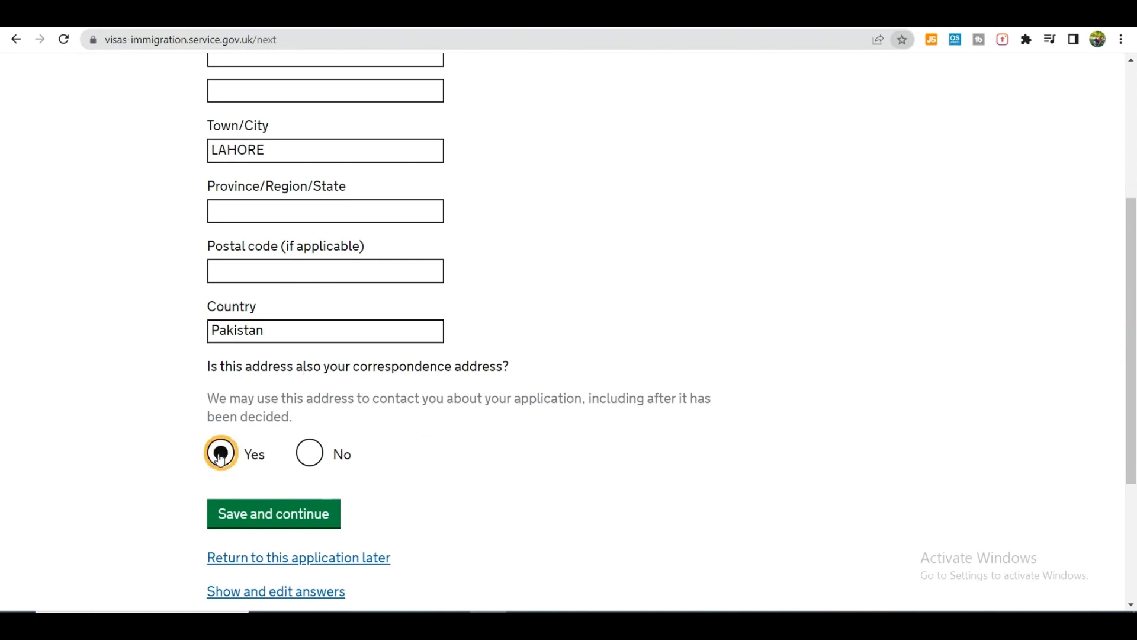
pyautogui.click(294, 517)
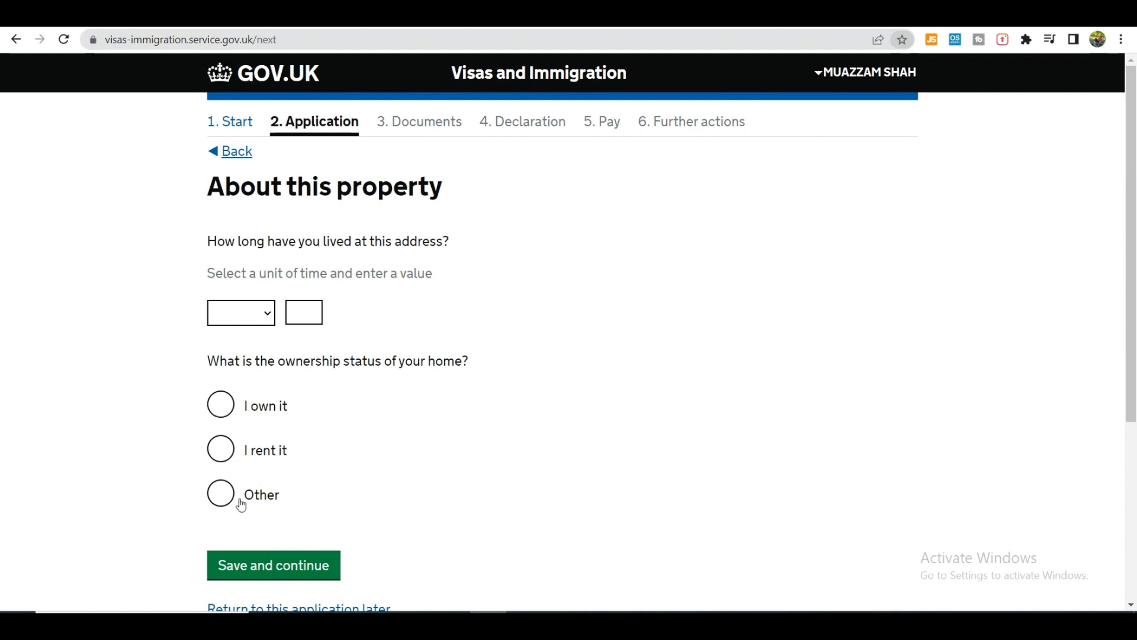
# Step: Record the property as 'I own it' with 15 years at the address, and save
pyautogui.click(230, 409)
pyautogui.click(265, 315)
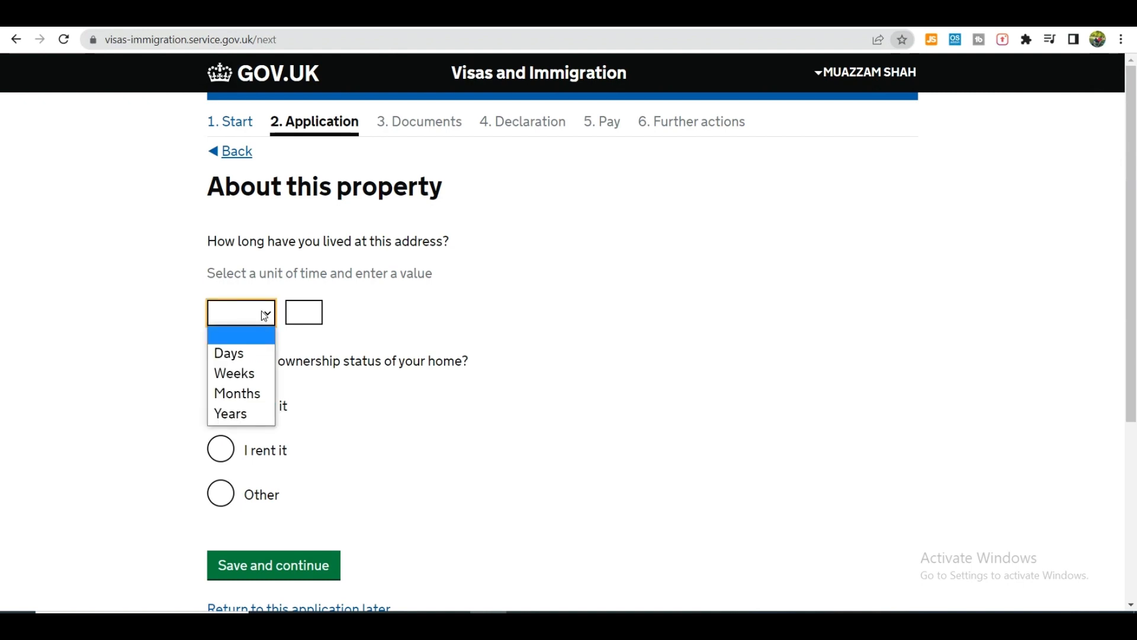
pyautogui.click(255, 415)
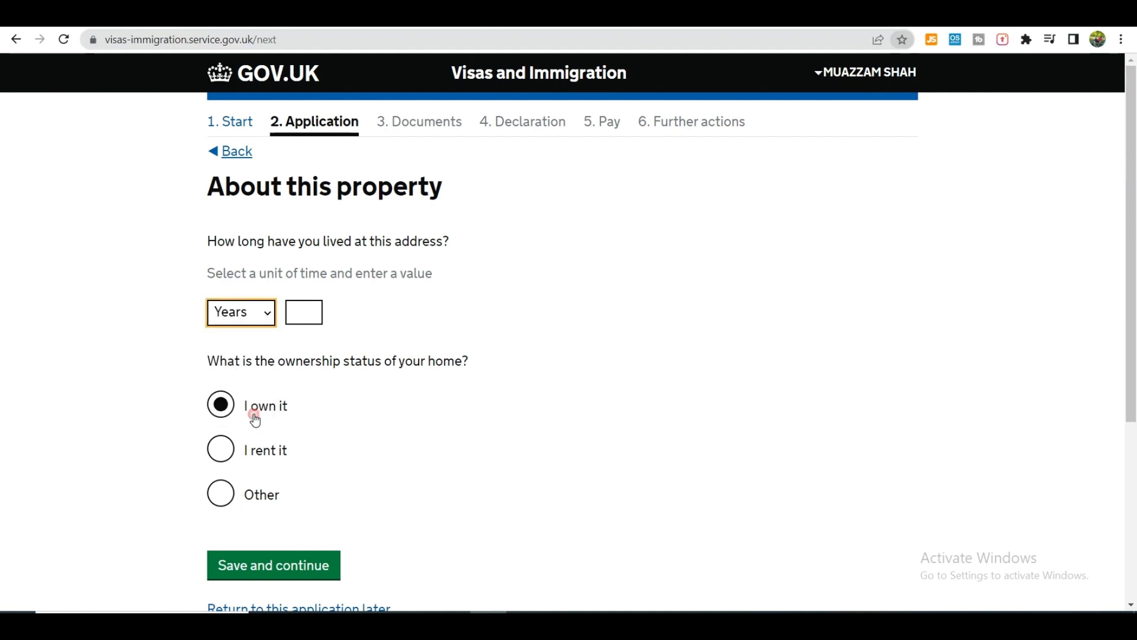
pyautogui.click(314, 310)
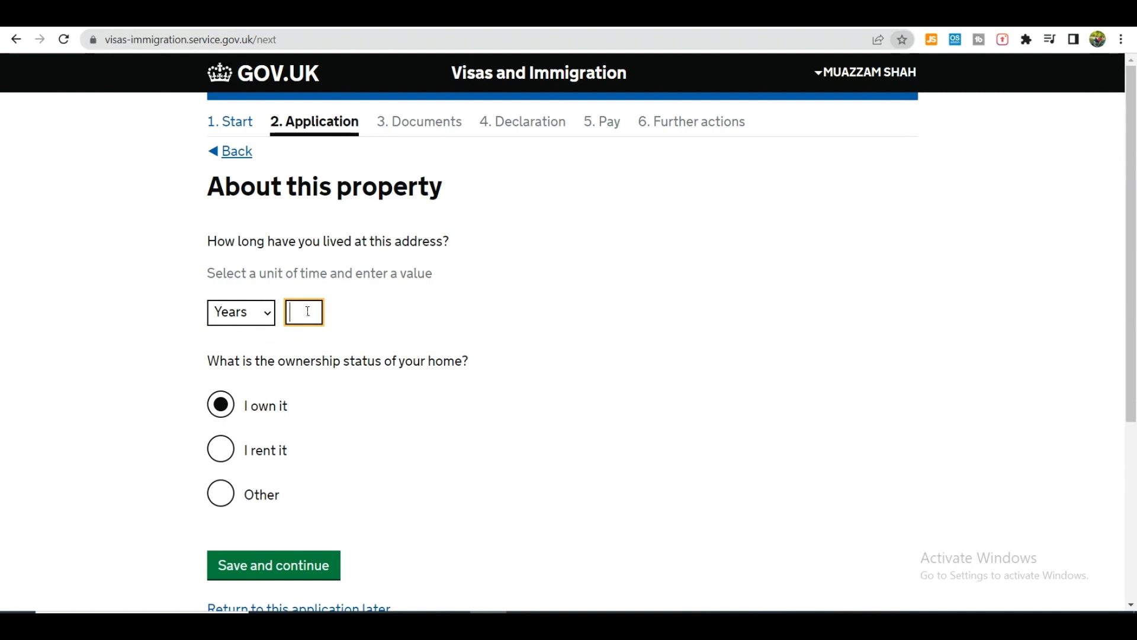
pyautogui.write('15')
pyautogui.click(727, 275)
pyautogui.click(260, 573)
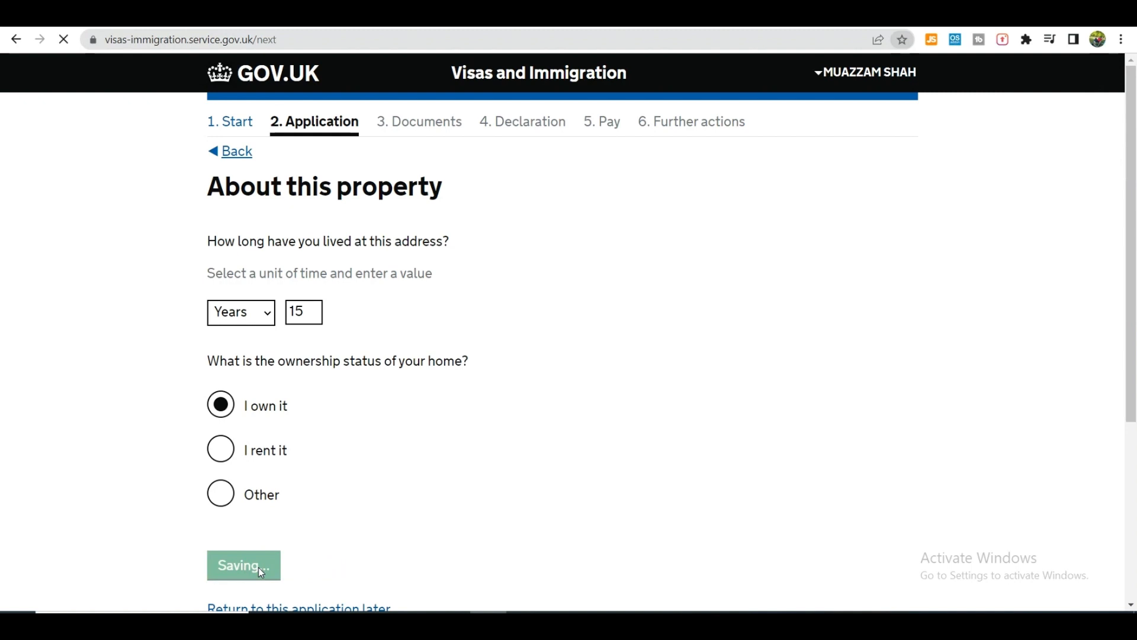
# Step: Set the passport issuing authority to PAKISTAN and the issue date to 12 11 2022
pyautogui.scroll(-1, 261, 572)
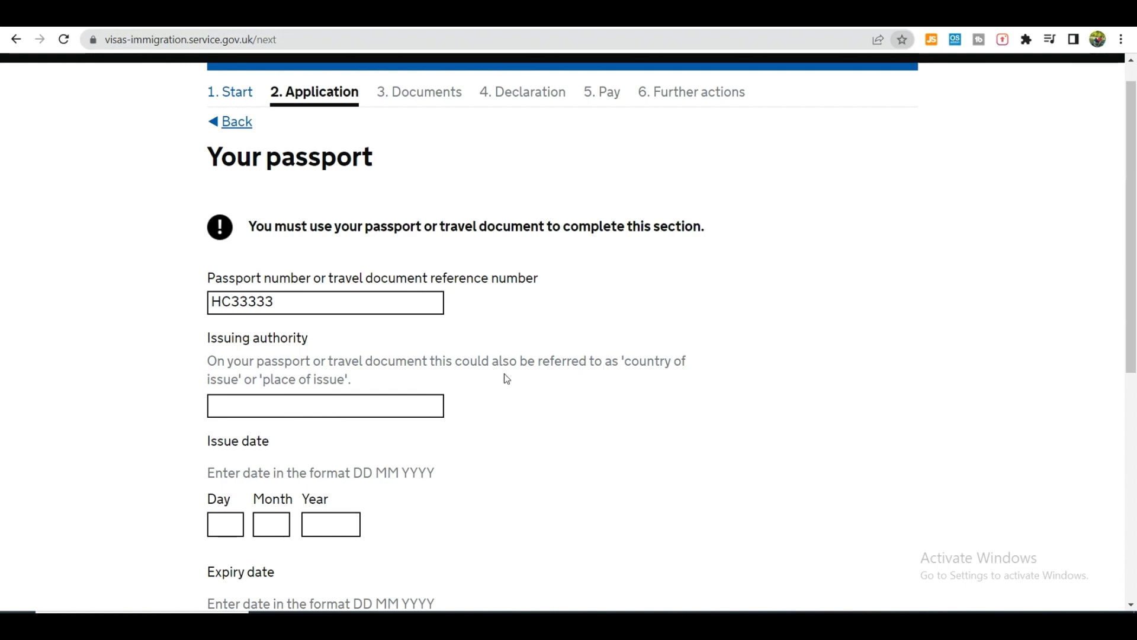
pyautogui.click(273, 408)
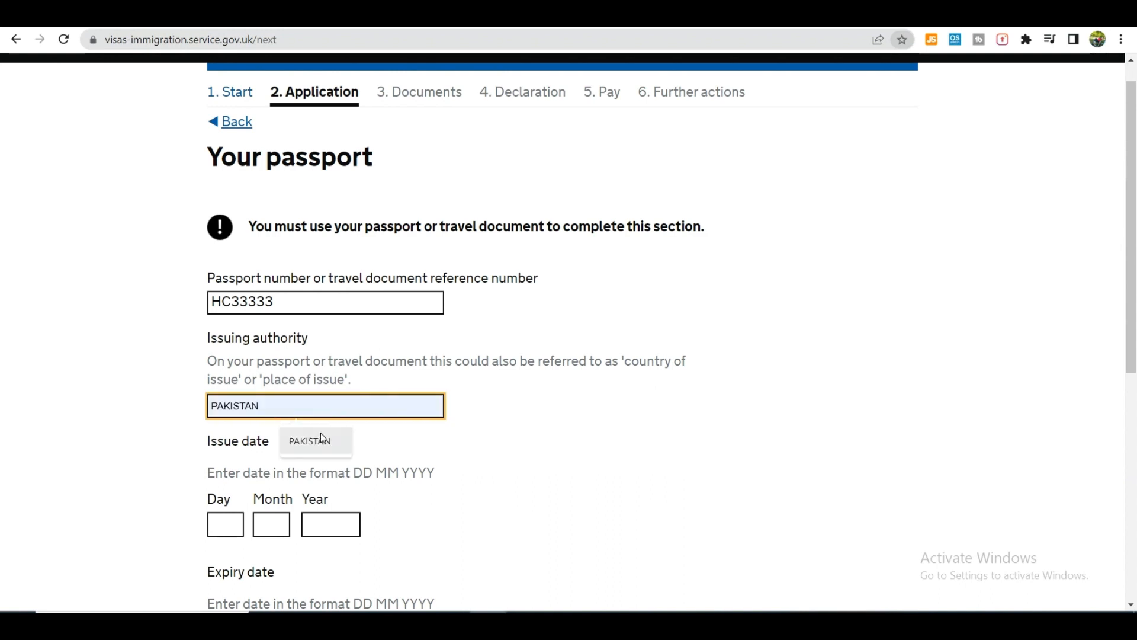
pyautogui.click(321, 434)
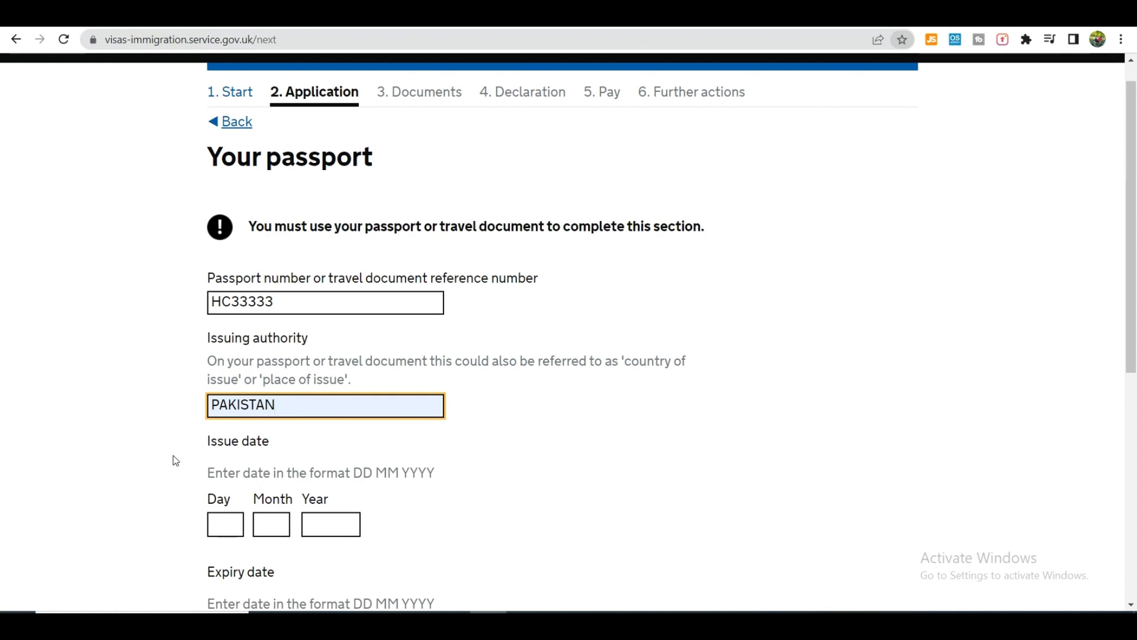
pyautogui.write('1')
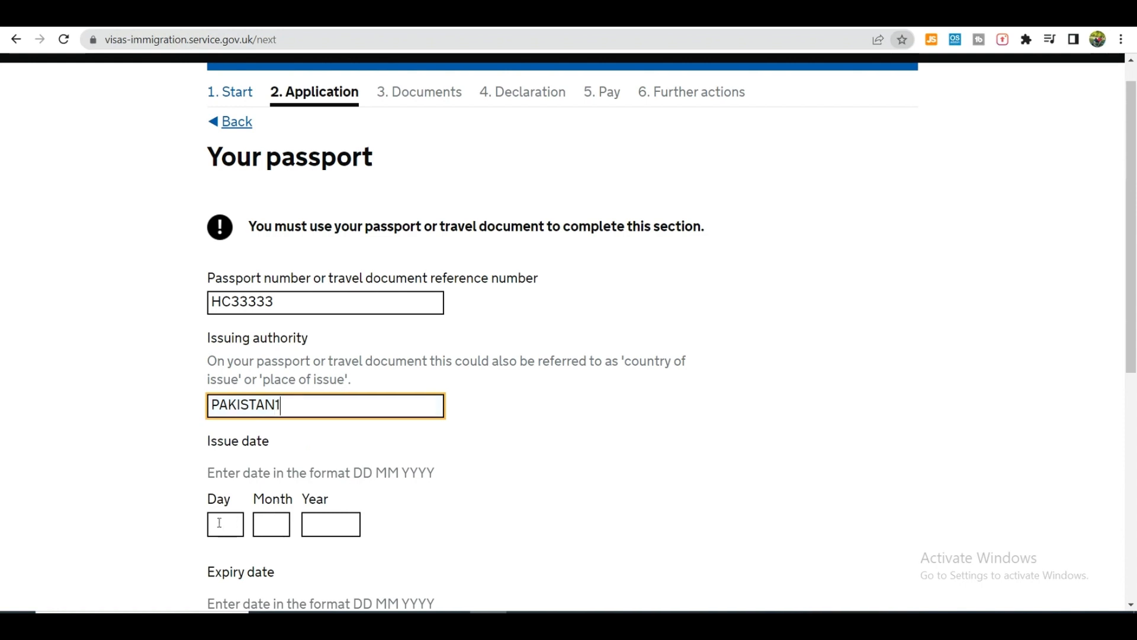
pyautogui.press('BackSpace')
pyautogui.click(236, 524)
pyautogui.write('12')
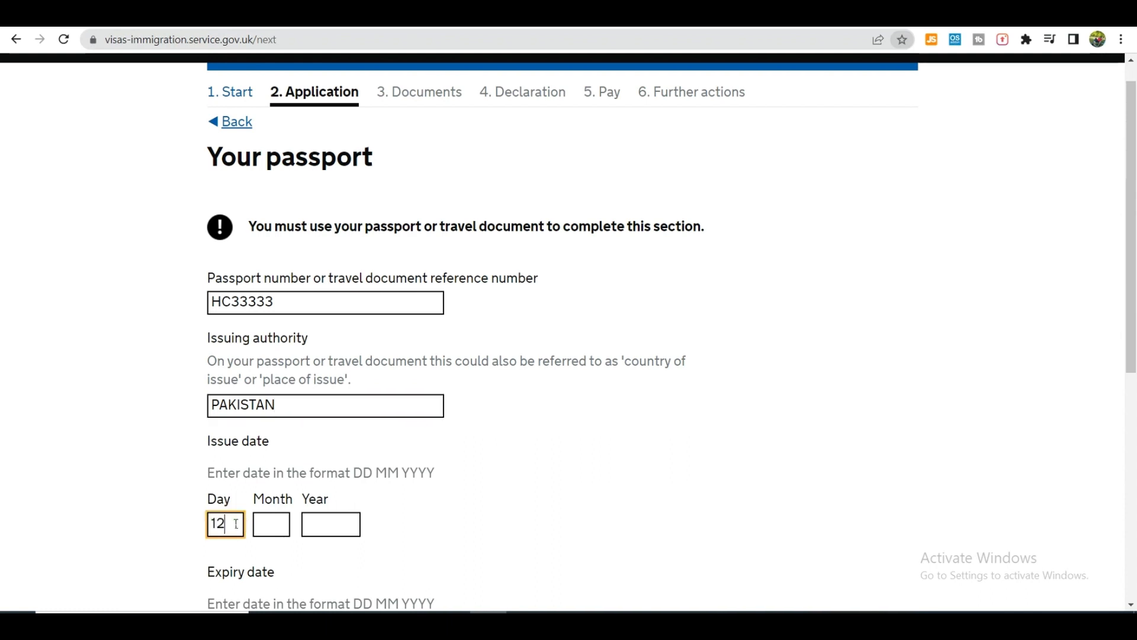
pyautogui.click(272, 519)
pyautogui.write('11')
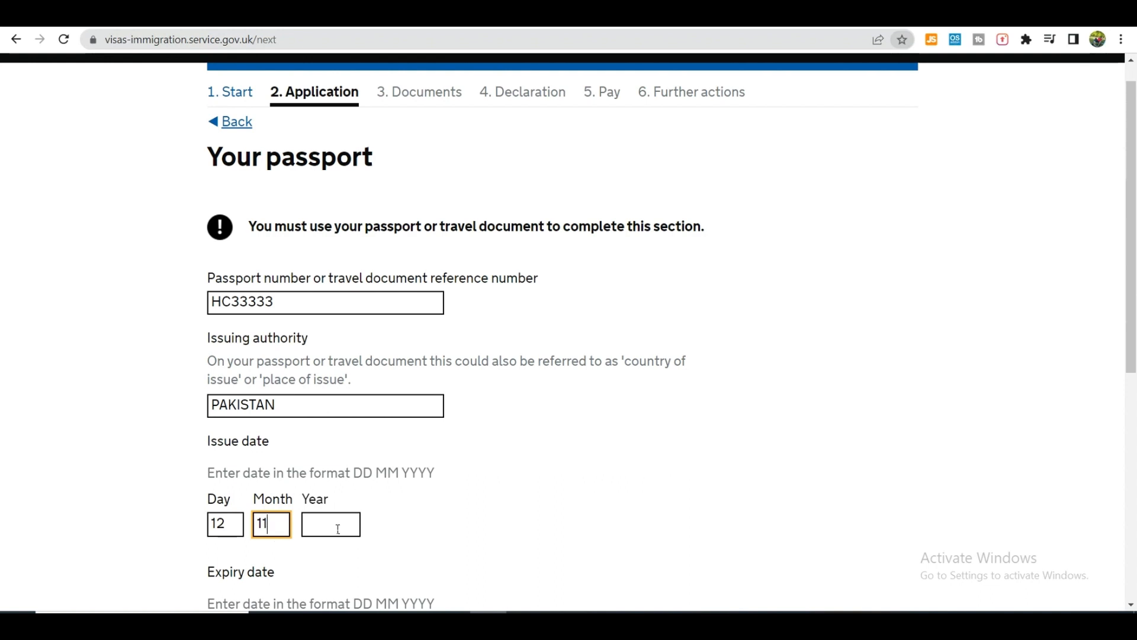
pyautogui.click(339, 529)
pyautogui.write('2022')
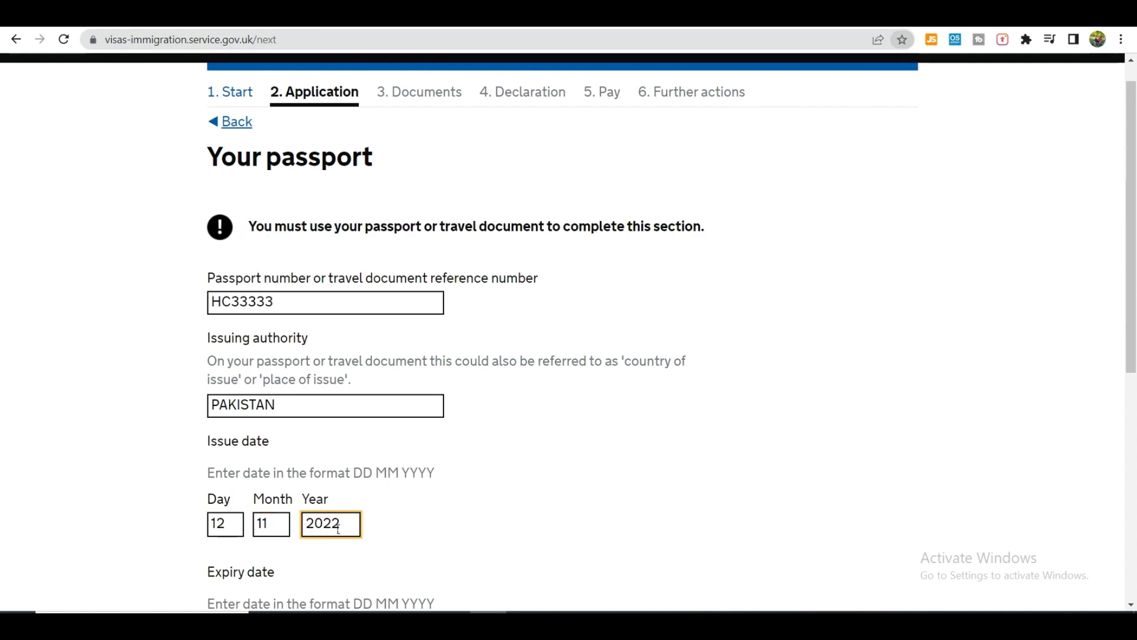
pyautogui.click(596, 514)
# Step: Enter passport expiry date 12 10 2027 and save the passport details
pyautogui.scroll(-3, 597, 514)
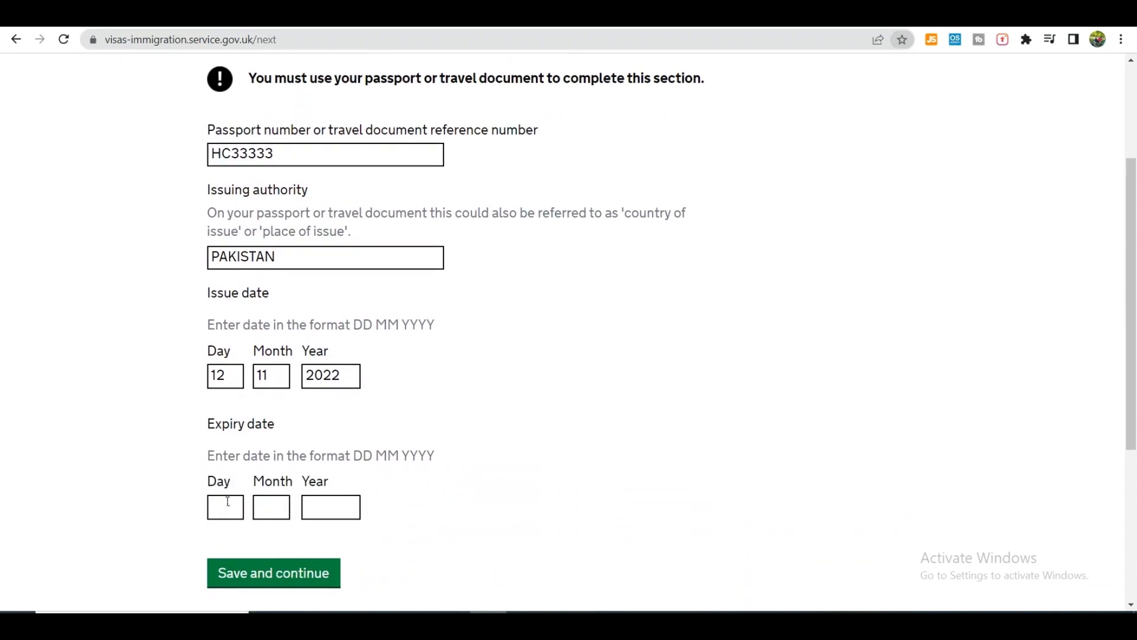
pyautogui.click(228, 502)
pyautogui.write('12')
pyautogui.click(271, 509)
pyautogui.write('10')
pyautogui.click(325, 508)
pyautogui.write('2017')
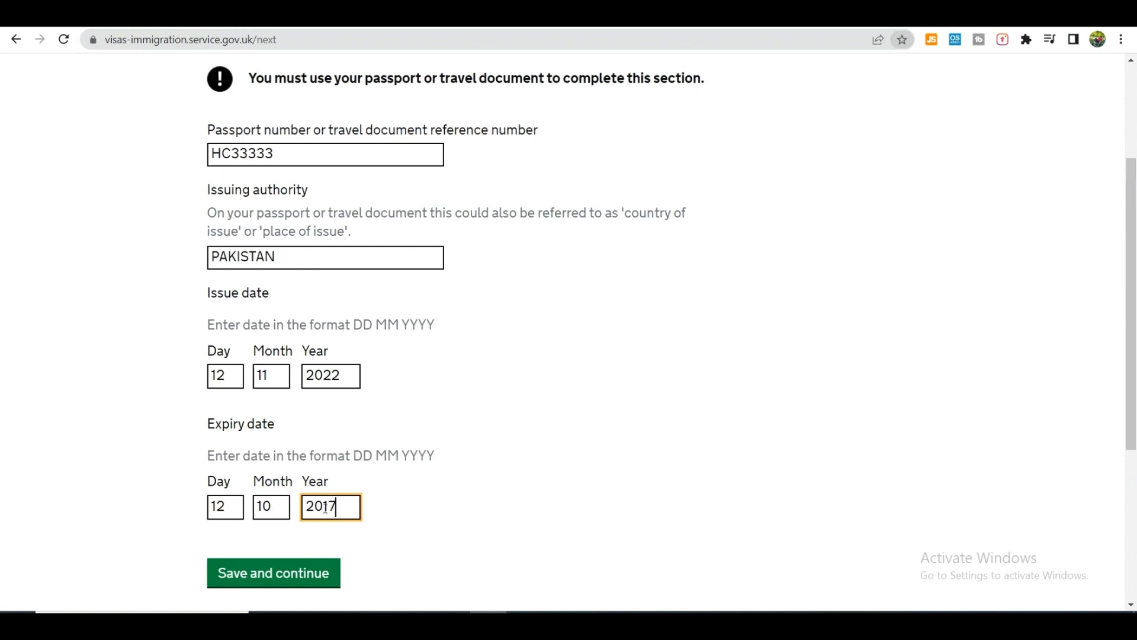
pyautogui.press('BackSpace')
pyautogui.press('BackSpace')
pyautogui.write('27')
pyautogui.click(290, 573)
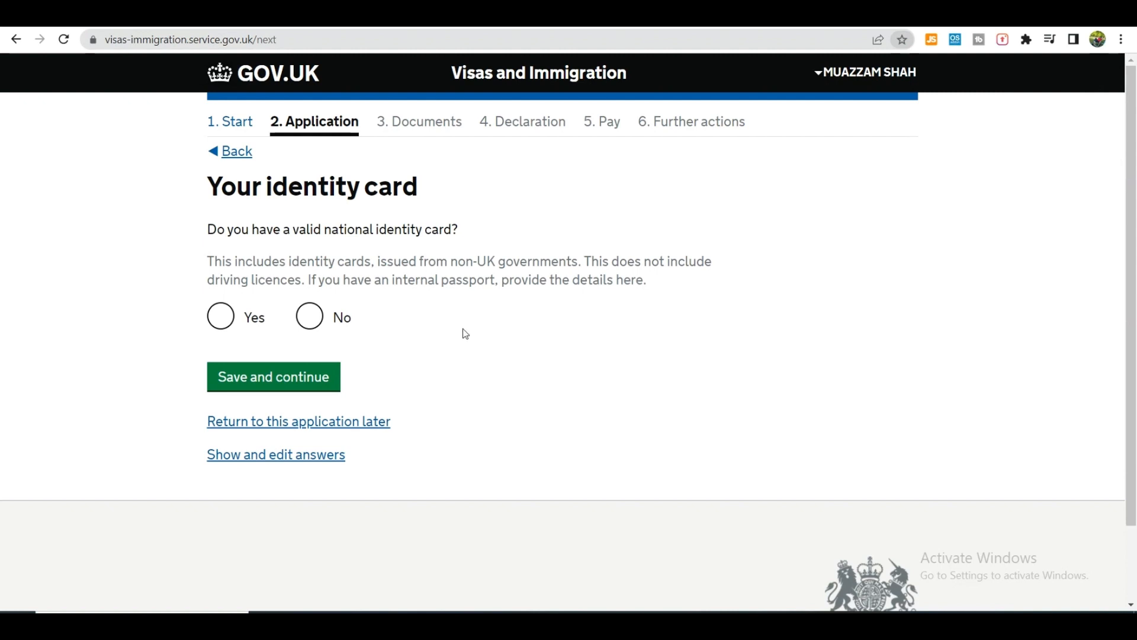
# Step: Answer No to holding a valid national identity card and save
pyautogui.click(309, 316)
pyautogui.click(281, 385)
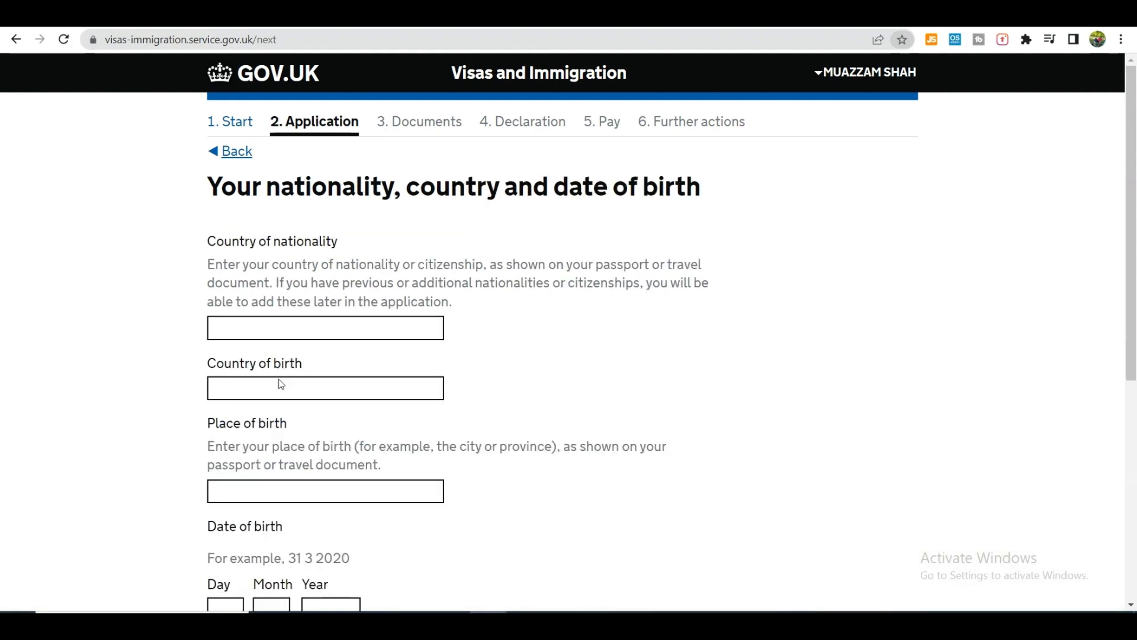
# Step: Set both nationality and country of birth to Pakistan
pyautogui.scroll(-2, 281, 385)
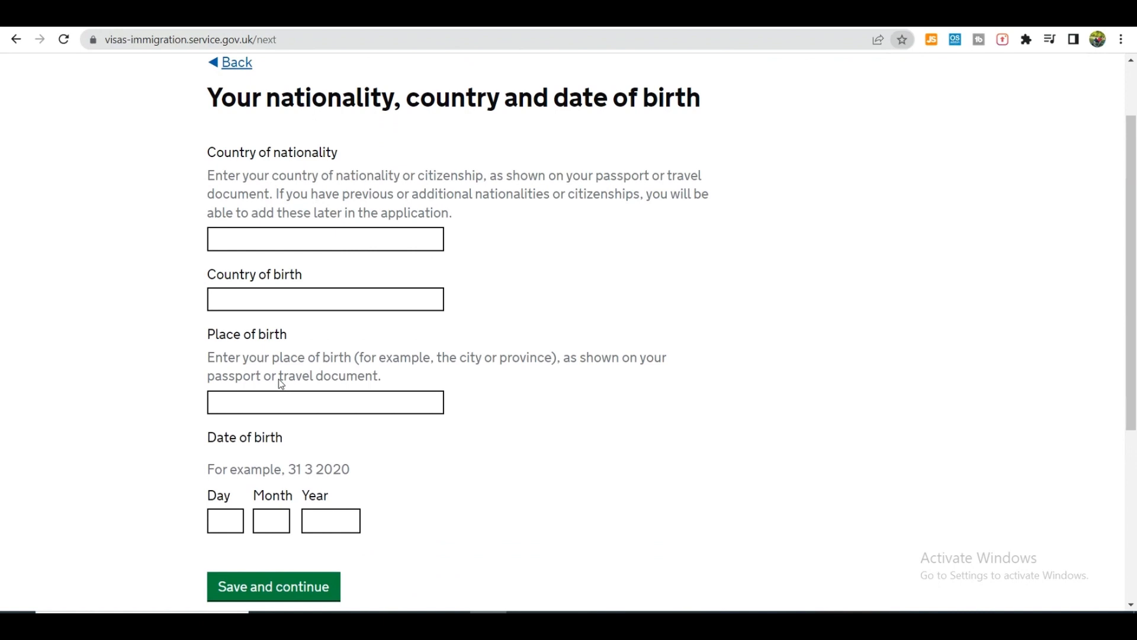
pyautogui.click(312, 232)
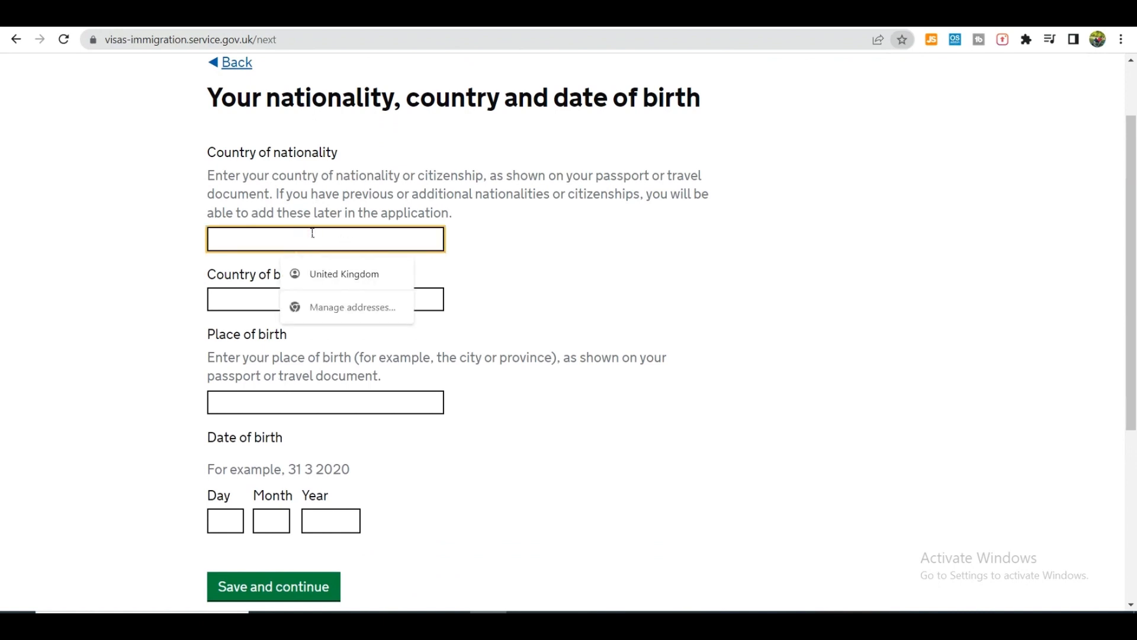
pyautogui.write('PAKIS')
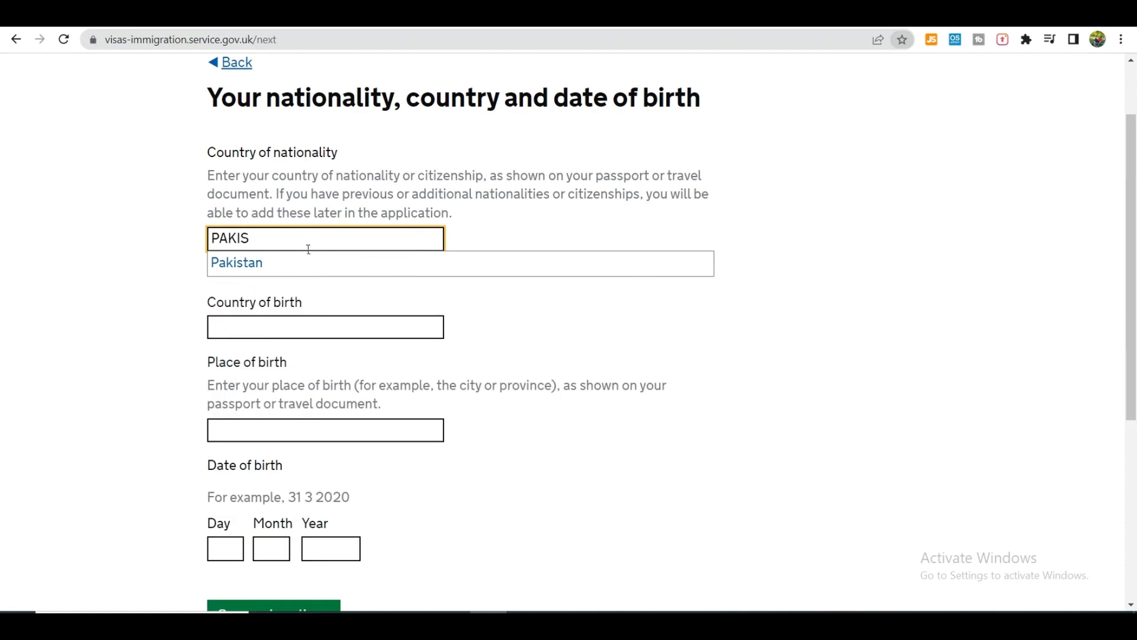
pyautogui.click(300, 263)
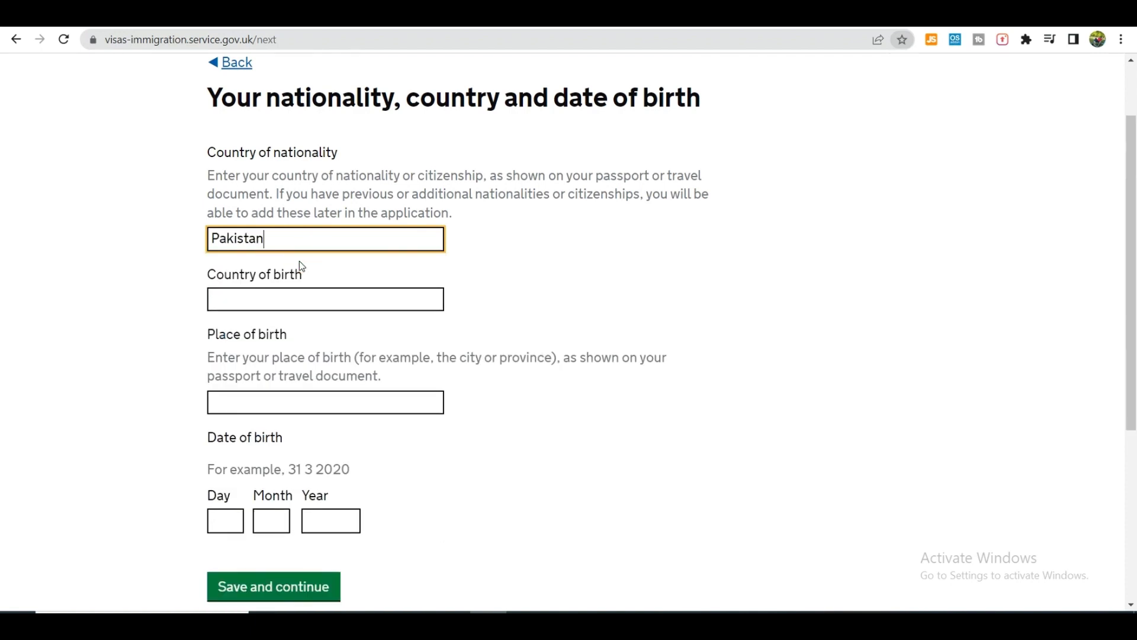
pyautogui.click(295, 302)
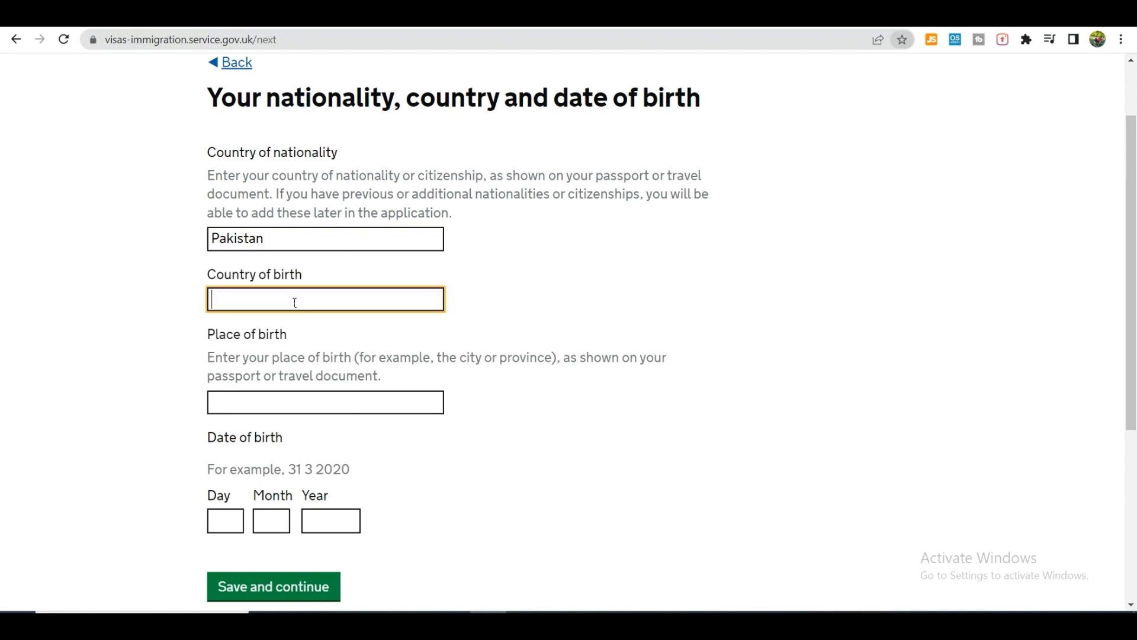
pyautogui.write('PAKI')
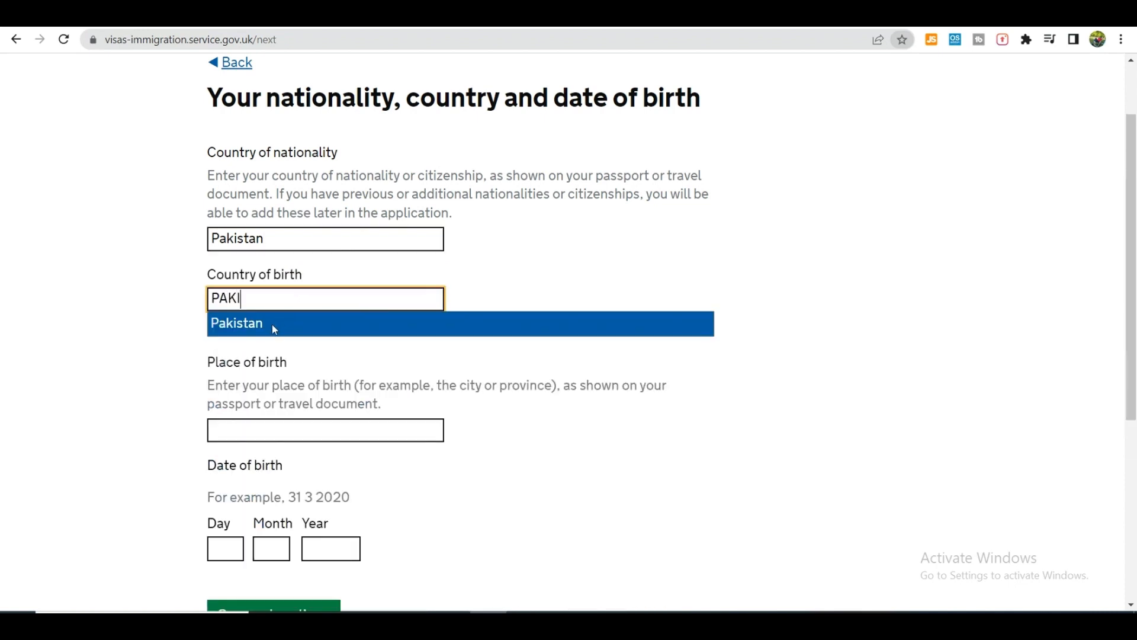
pyautogui.click(272, 325)
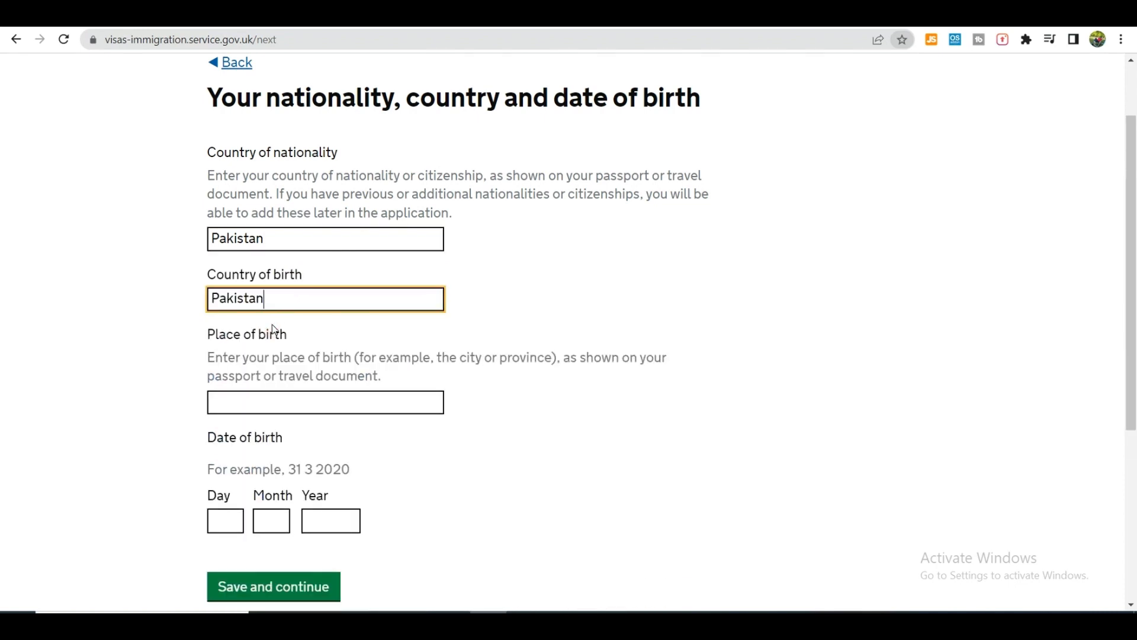
pyautogui.click(264, 405)
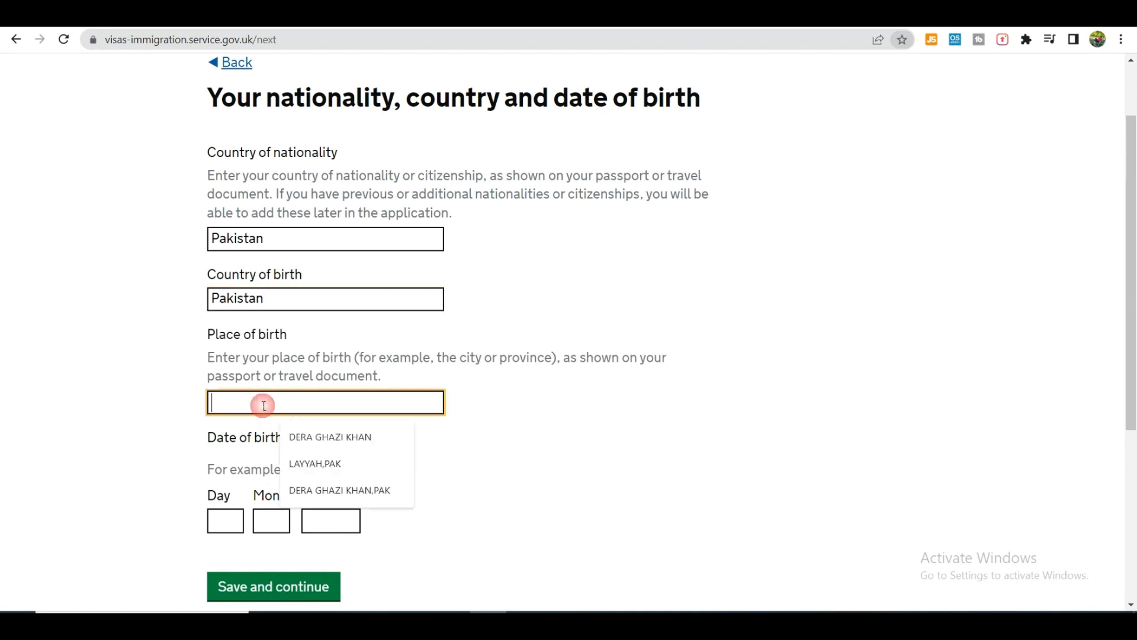
pyautogui.write('LAHORE')
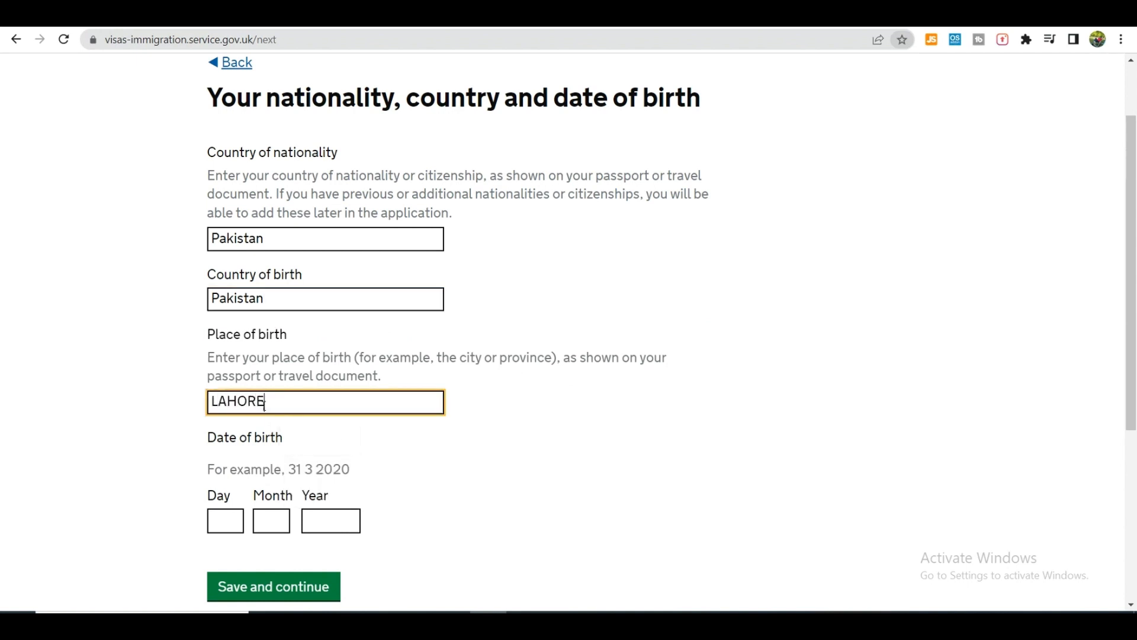
pyautogui.click(446, 448)
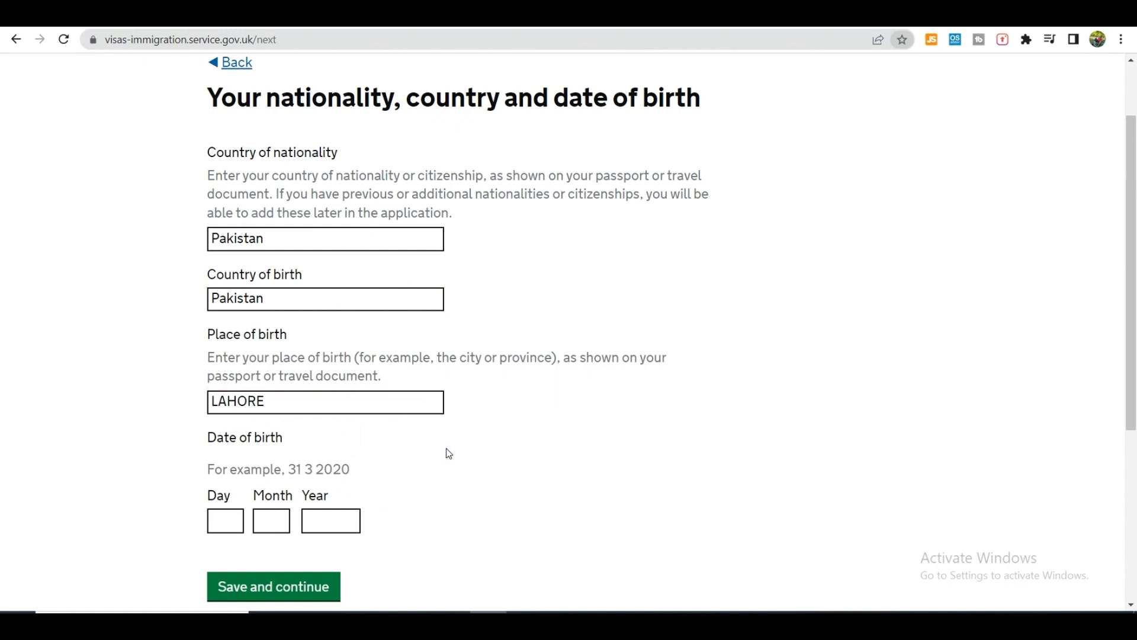
pyautogui.click(225, 516)
pyautogui.write('14')
pyautogui.click(265, 519)
pyautogui.write('11')
pyautogui.click(324, 514)
pyautogui.write('1995')
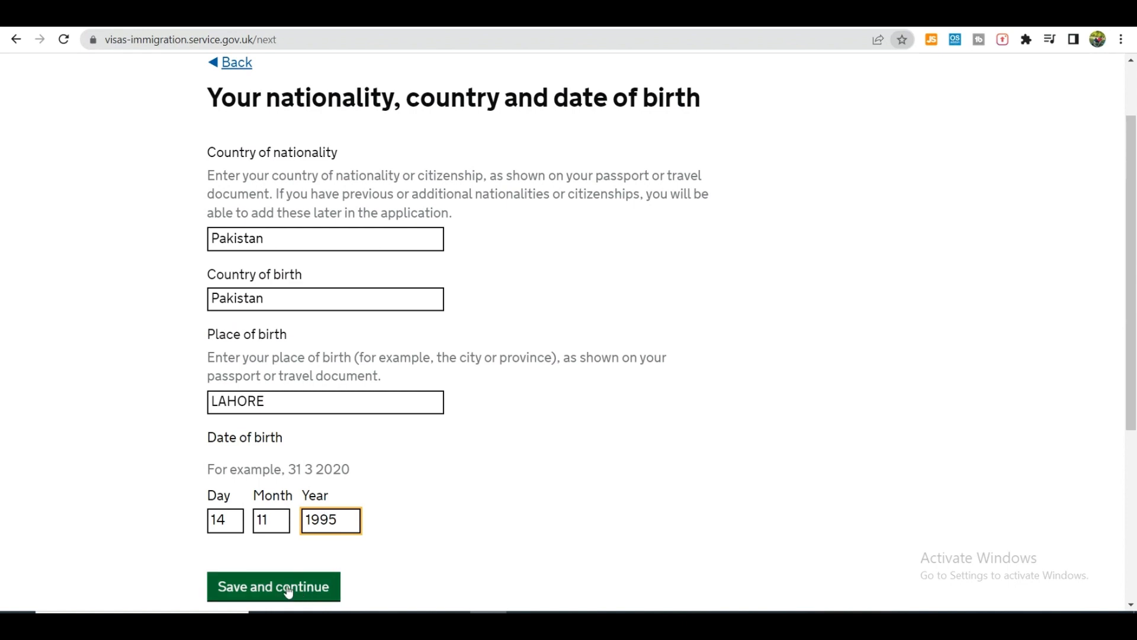
pyautogui.click(287, 588)
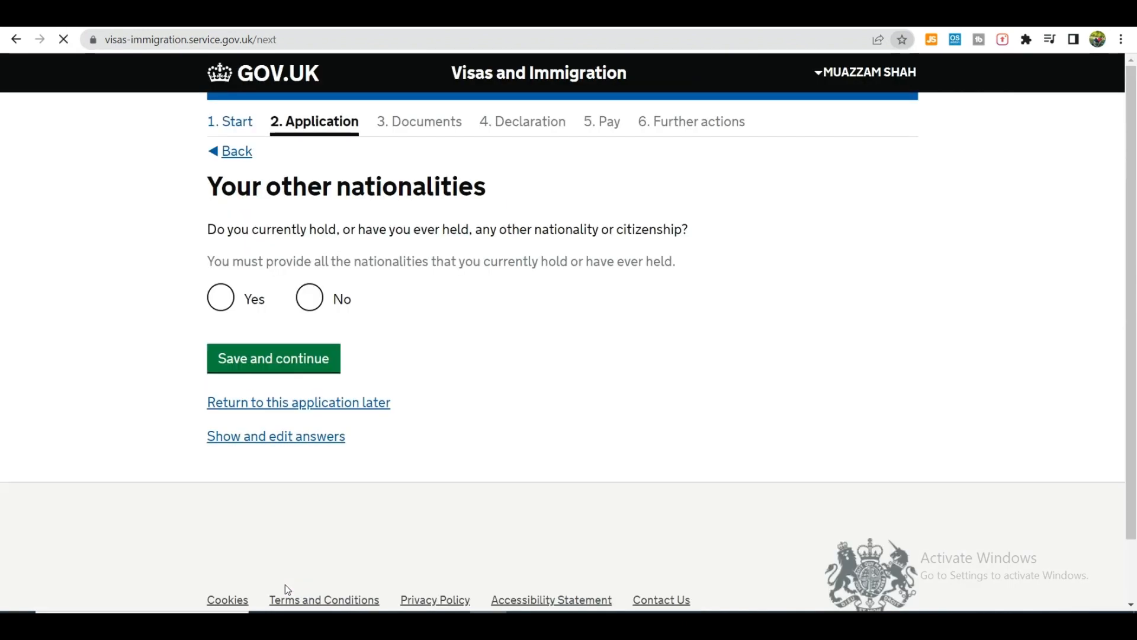
# Step: Answer No to other nationalities and choose English as the spoken language, saving each
pyautogui.scroll(-1, 288, 589)
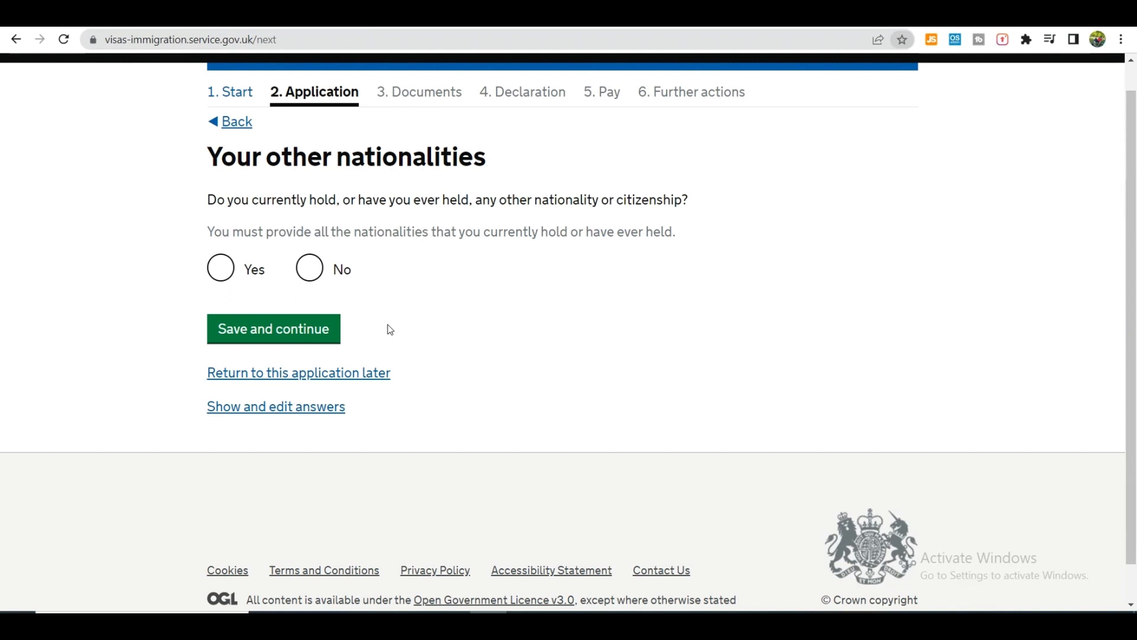
pyautogui.click(310, 280)
pyautogui.click(275, 330)
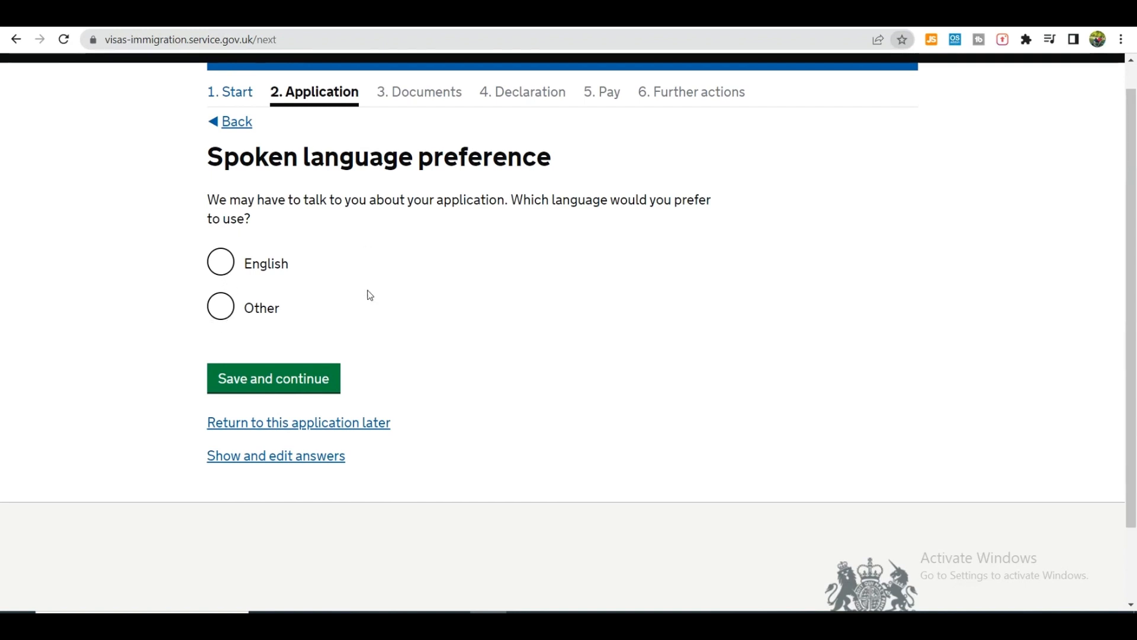
pyautogui.click(221, 262)
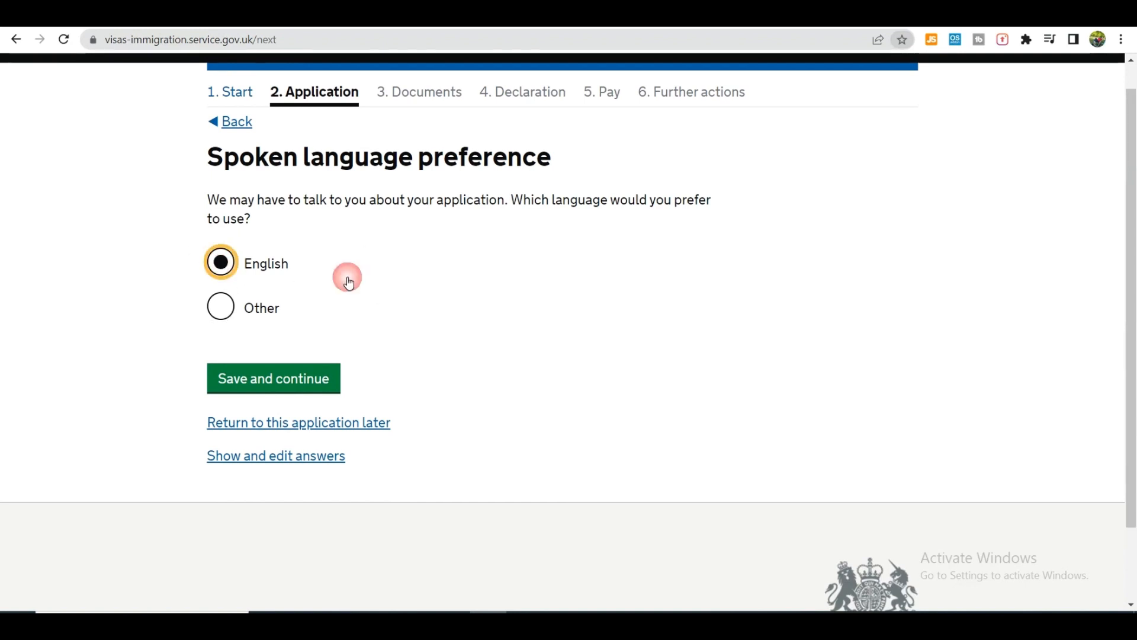
pyautogui.click(281, 387)
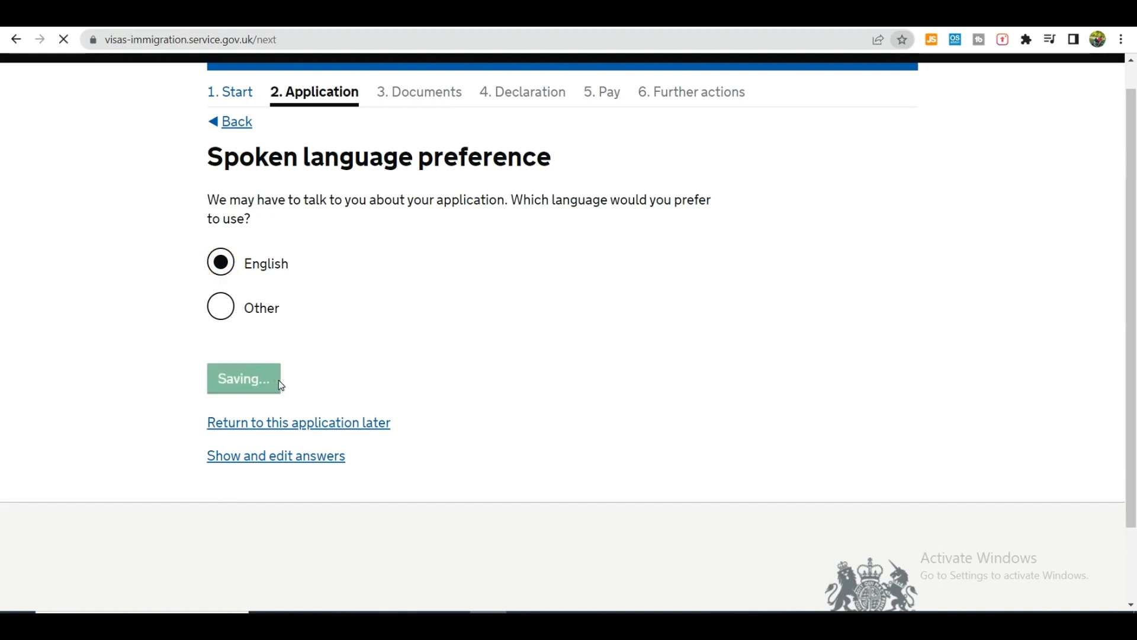
# Step: Select No for having passed a professional English Language Assessment and save
pyautogui.scroll(-1, 280, 385)
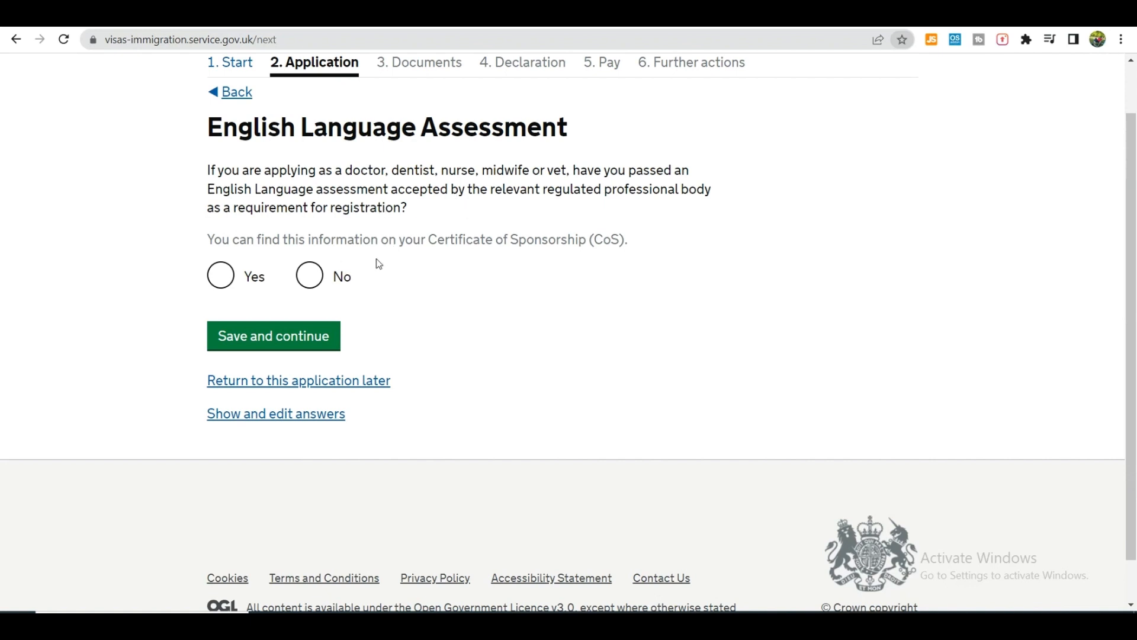
pyautogui.click(310, 278)
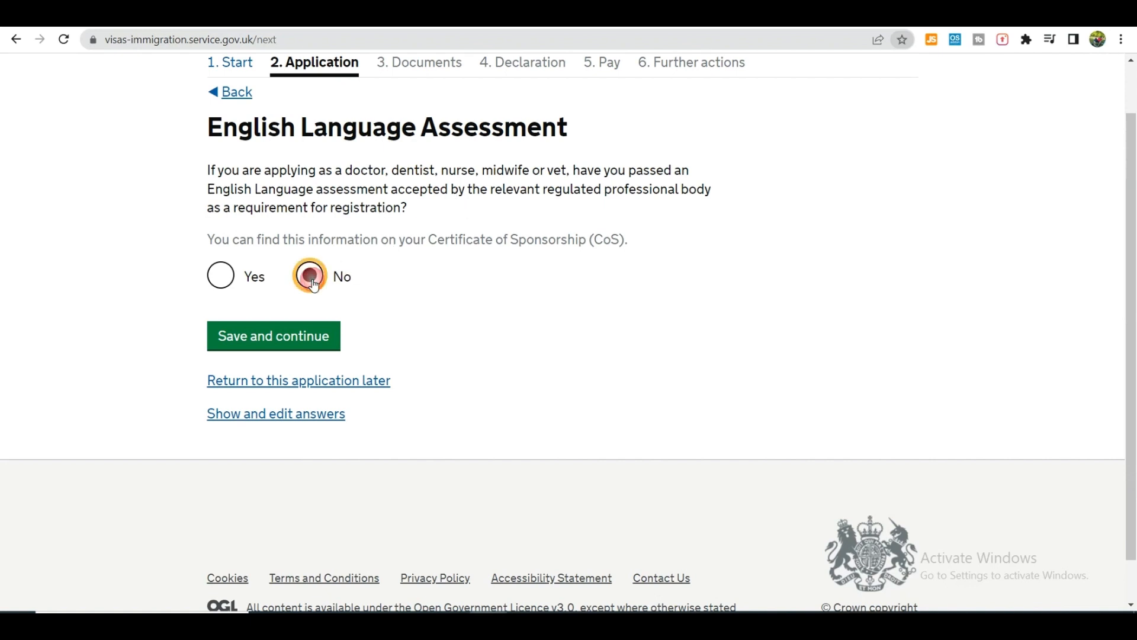
pyautogui.click(301, 345)
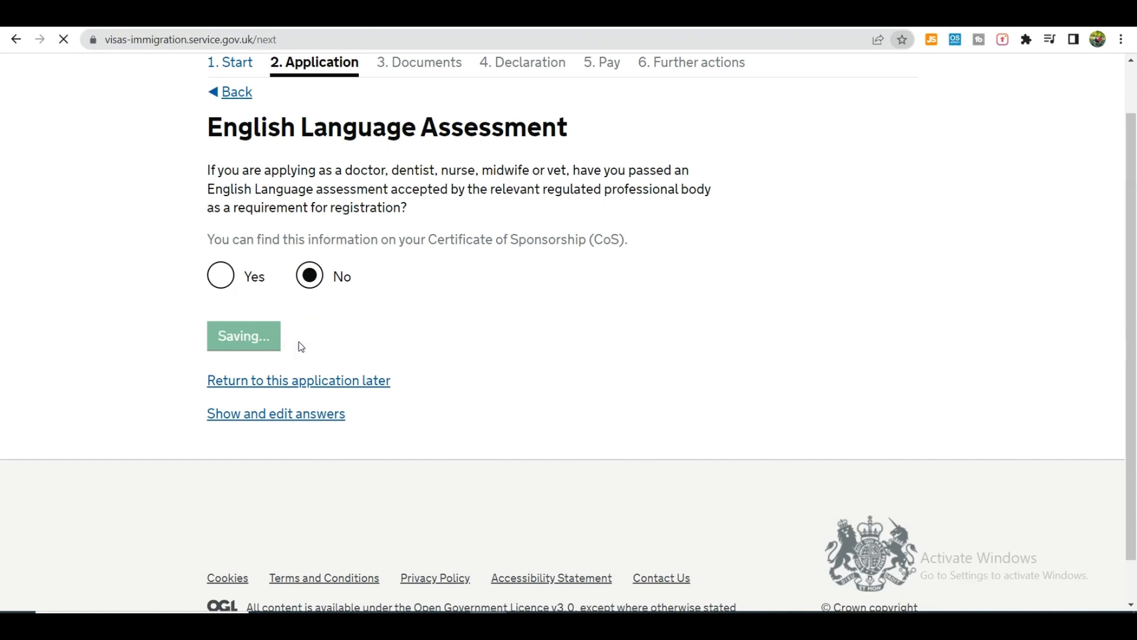
# Step: Answer No to previous English evidence and to a UK school English qualification, saving each
pyautogui.scroll(-1, 302, 346)
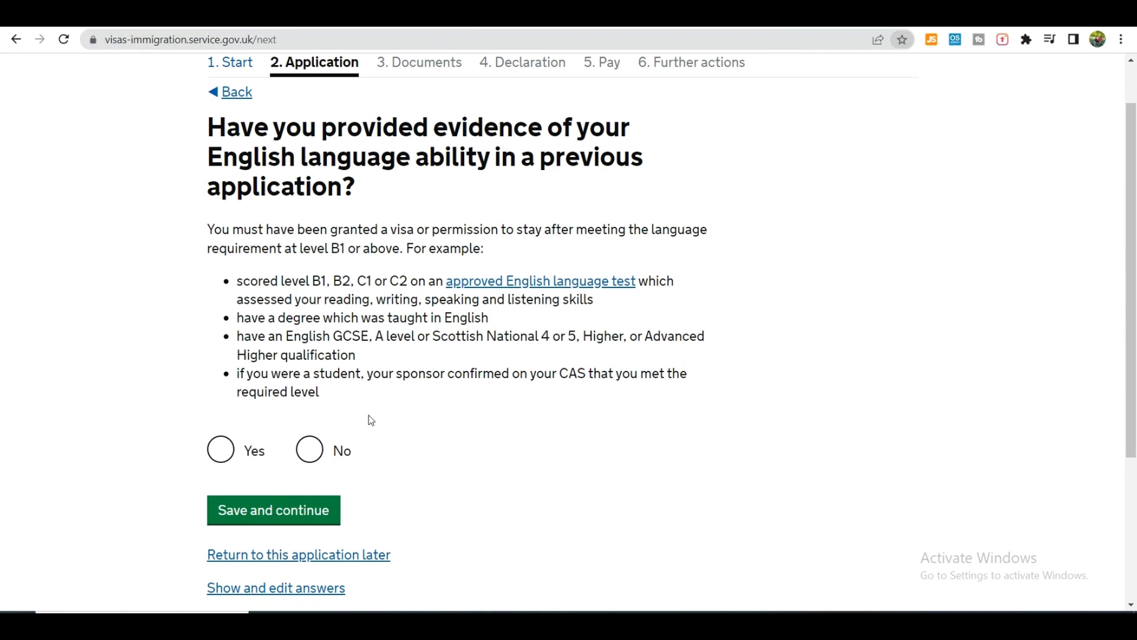
pyautogui.click(309, 450)
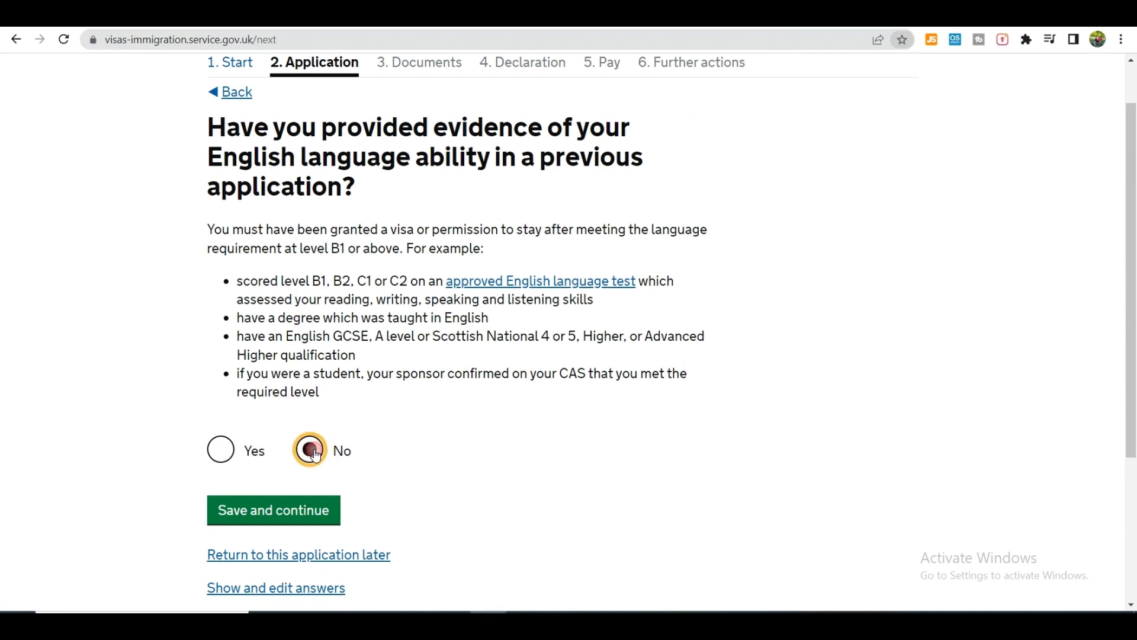
pyautogui.click(261, 524)
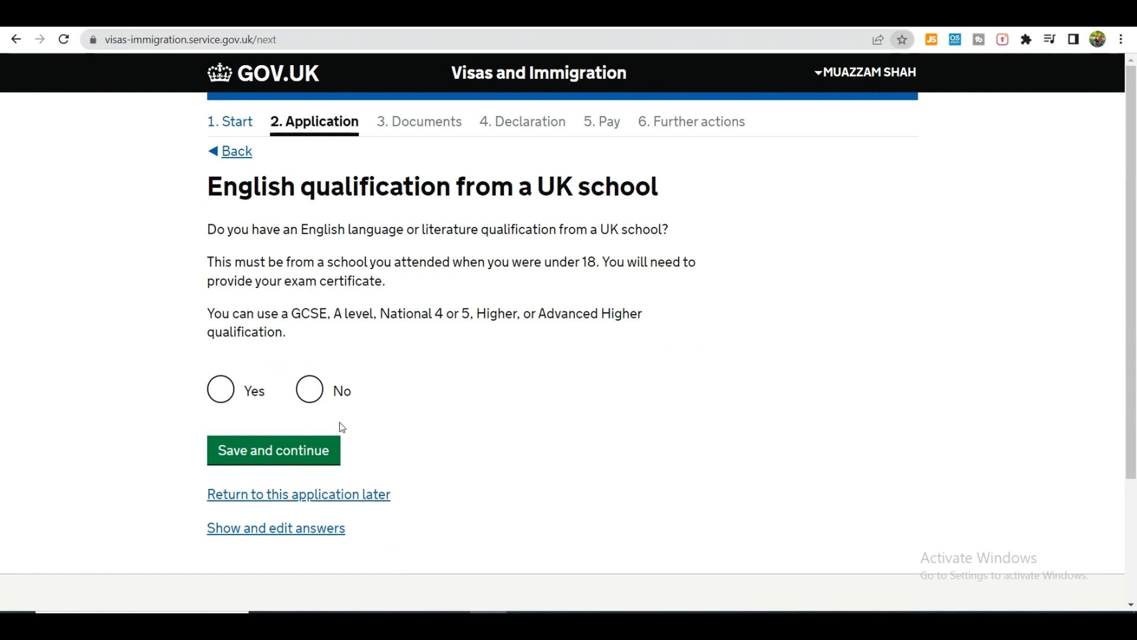
pyautogui.click(309, 400)
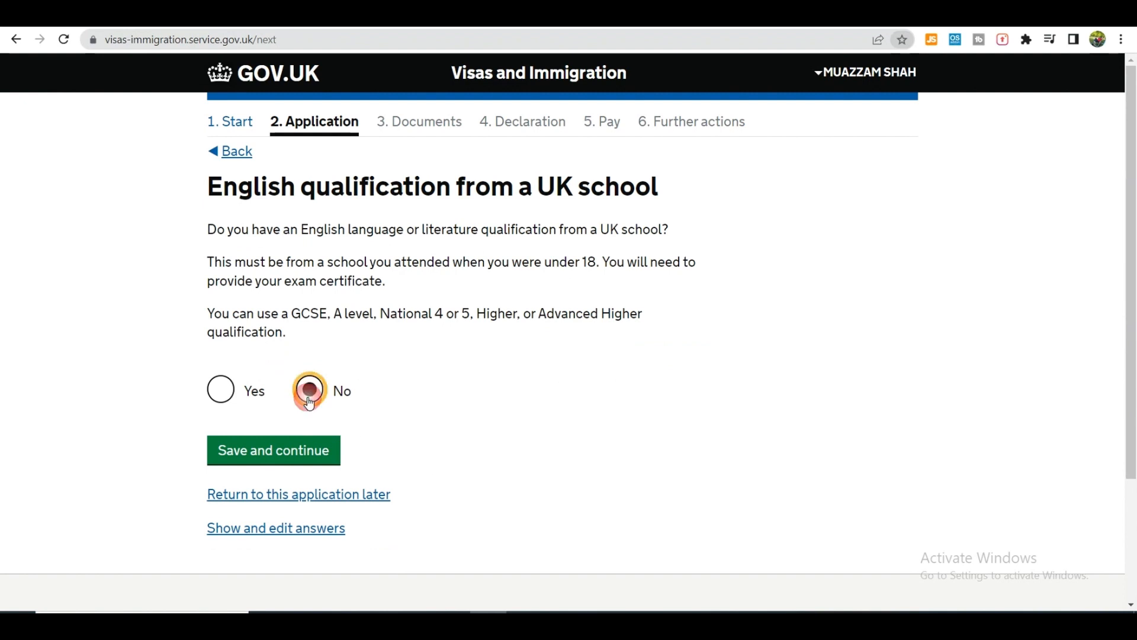
pyautogui.click(298, 461)
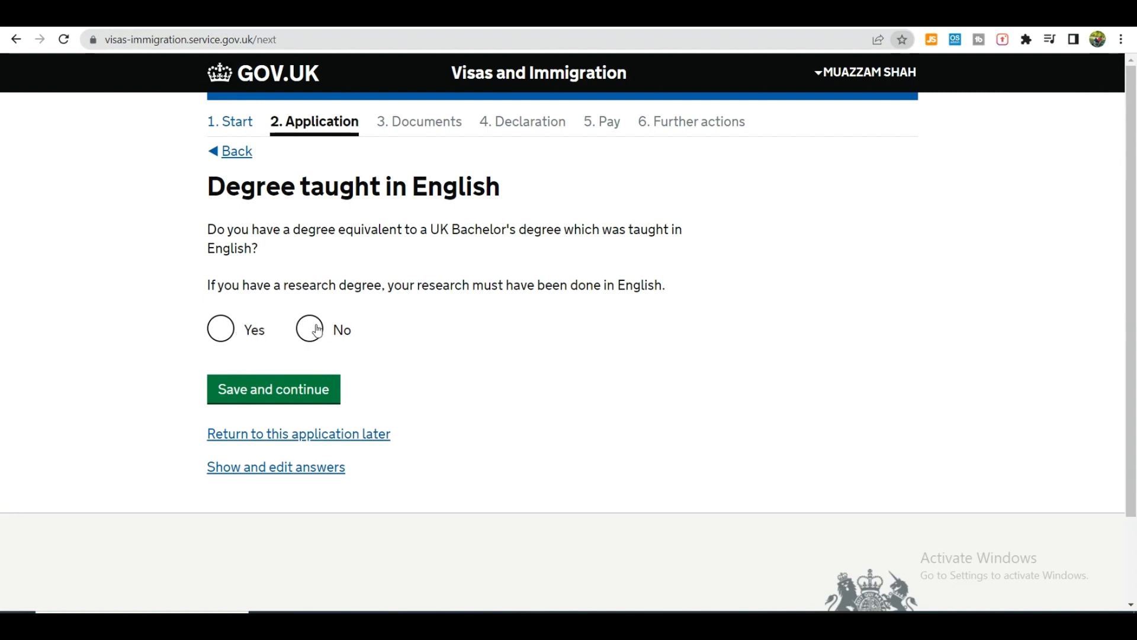
# Step: Answer Yes to a degree taught in English, with Pakistan as the country, and save
pyautogui.click(232, 327)
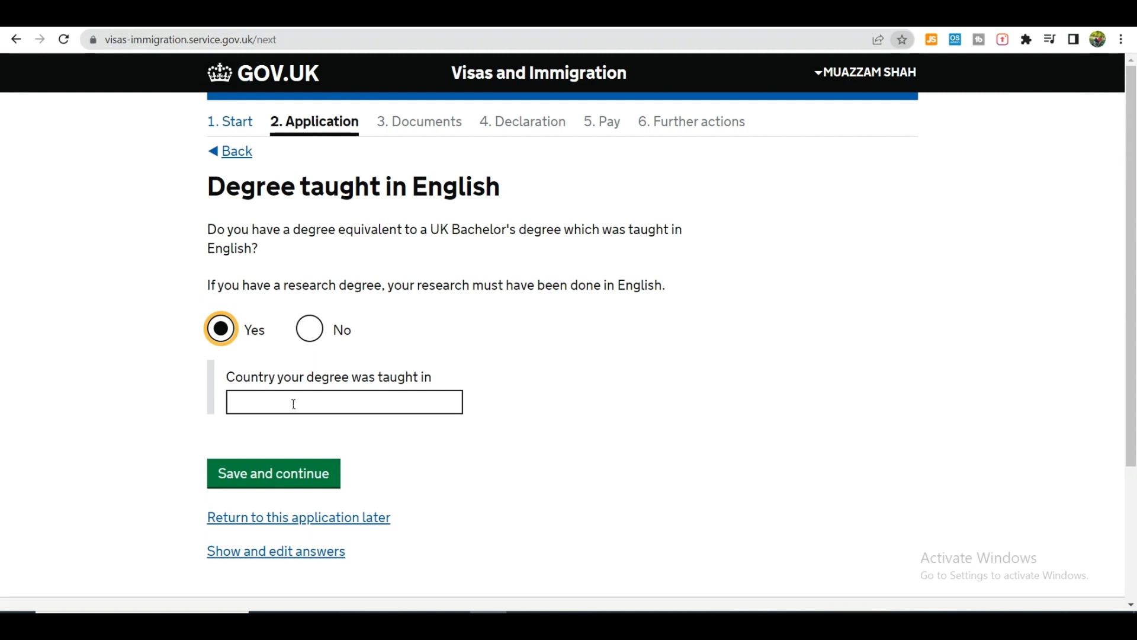
pyautogui.click(293, 404)
pyautogui.write('PAKIS')
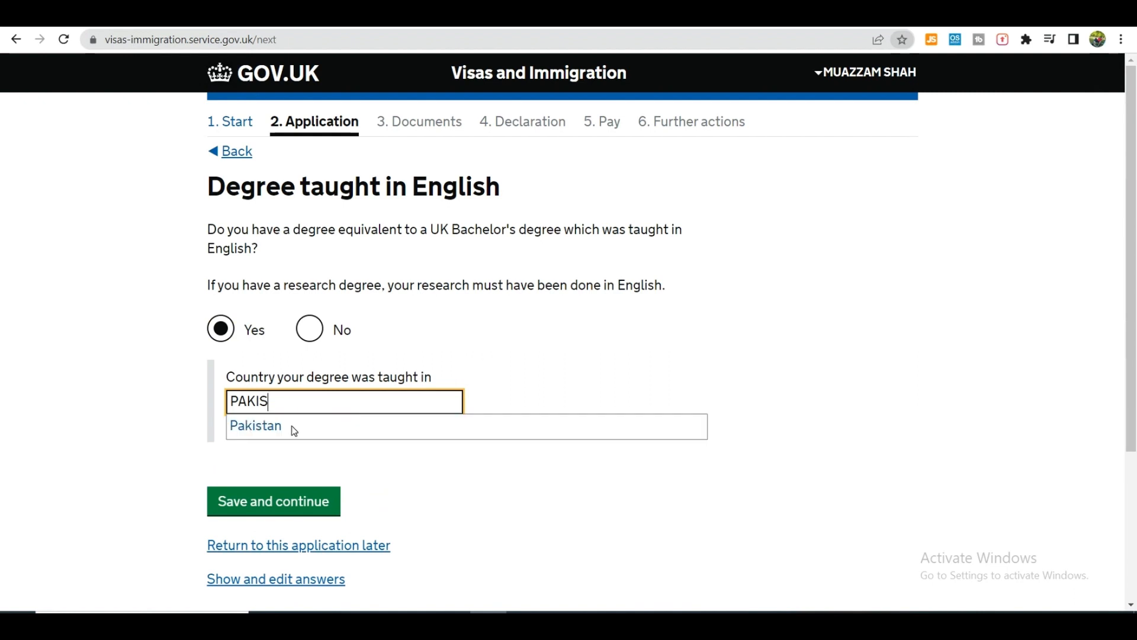
pyautogui.click(293, 428)
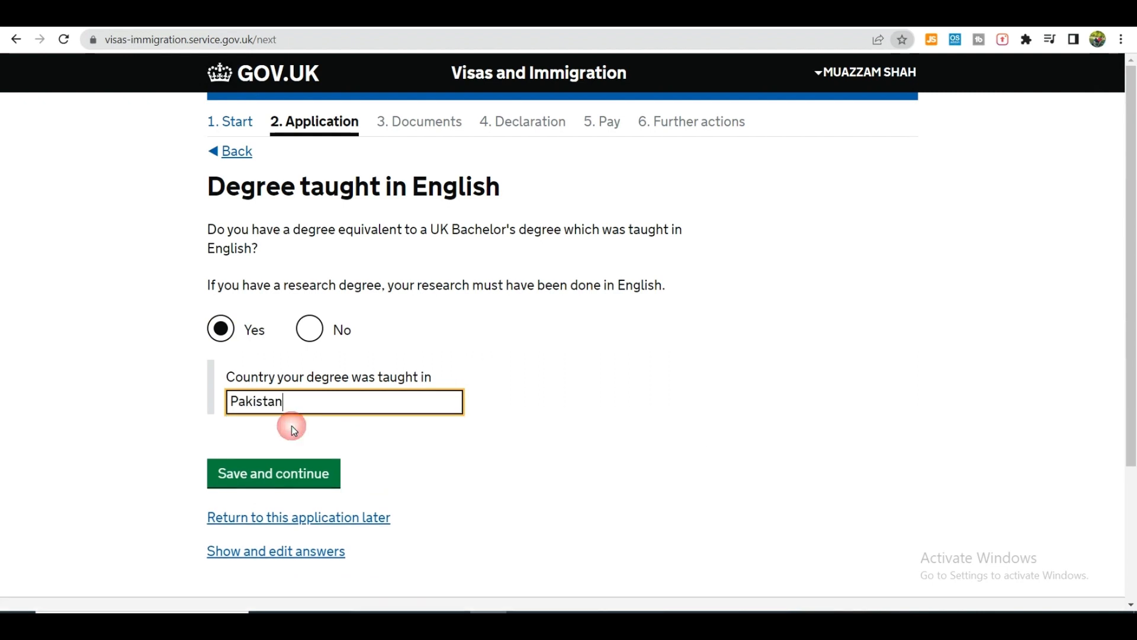
pyautogui.click(288, 483)
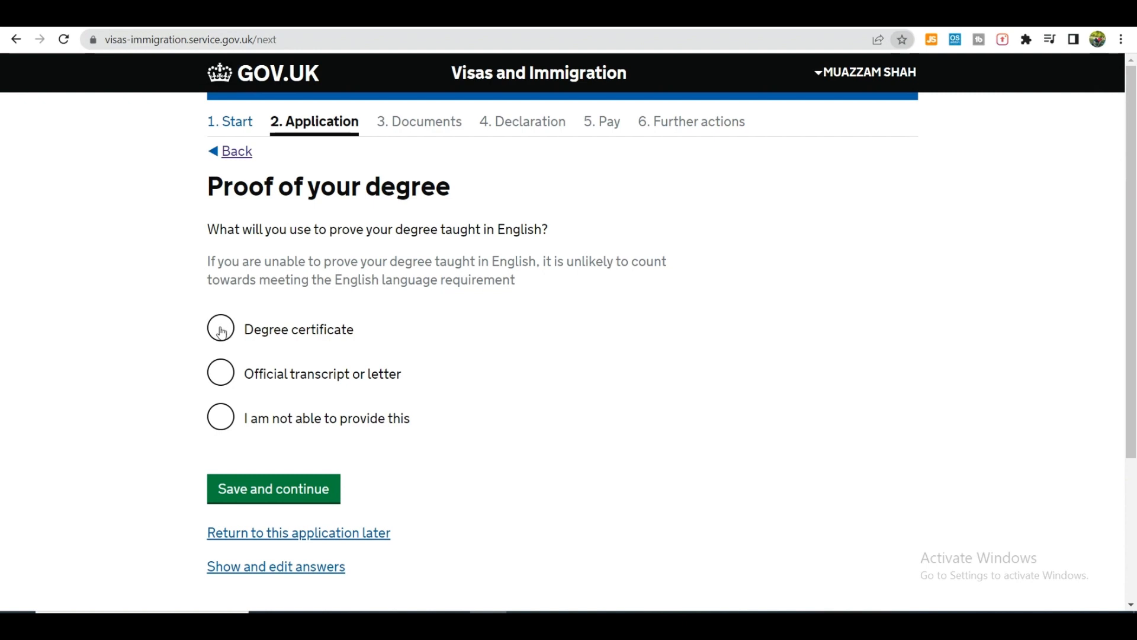
# Step: Choose 'Official transcript or letter' instead of degree certificate as degree proof, and save
pyautogui.click(219, 330)
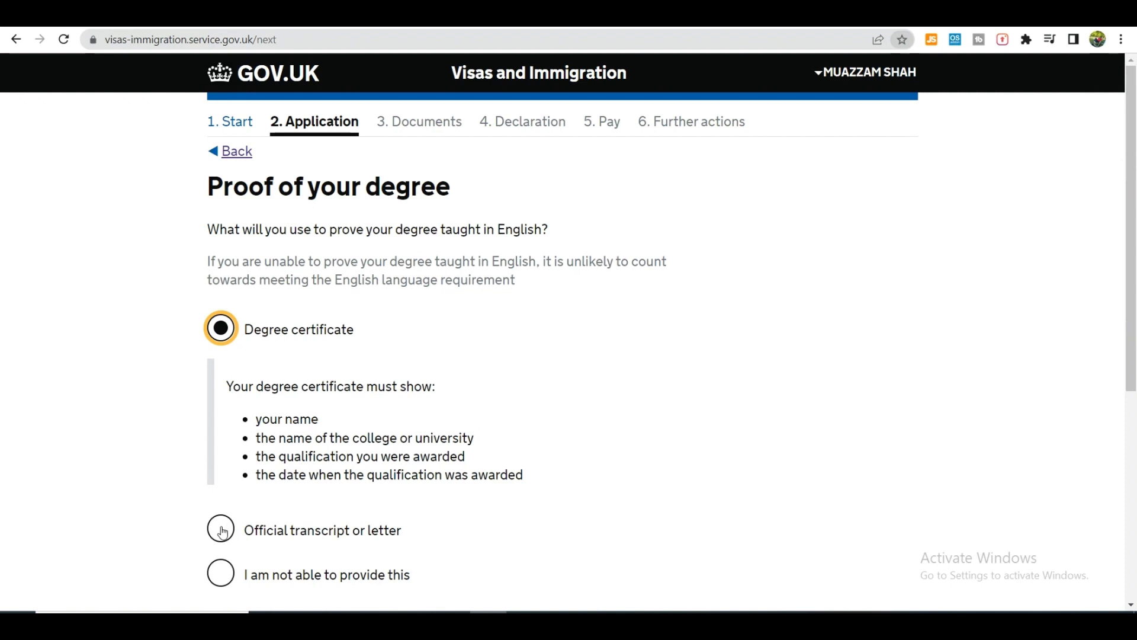
pyautogui.click(223, 531)
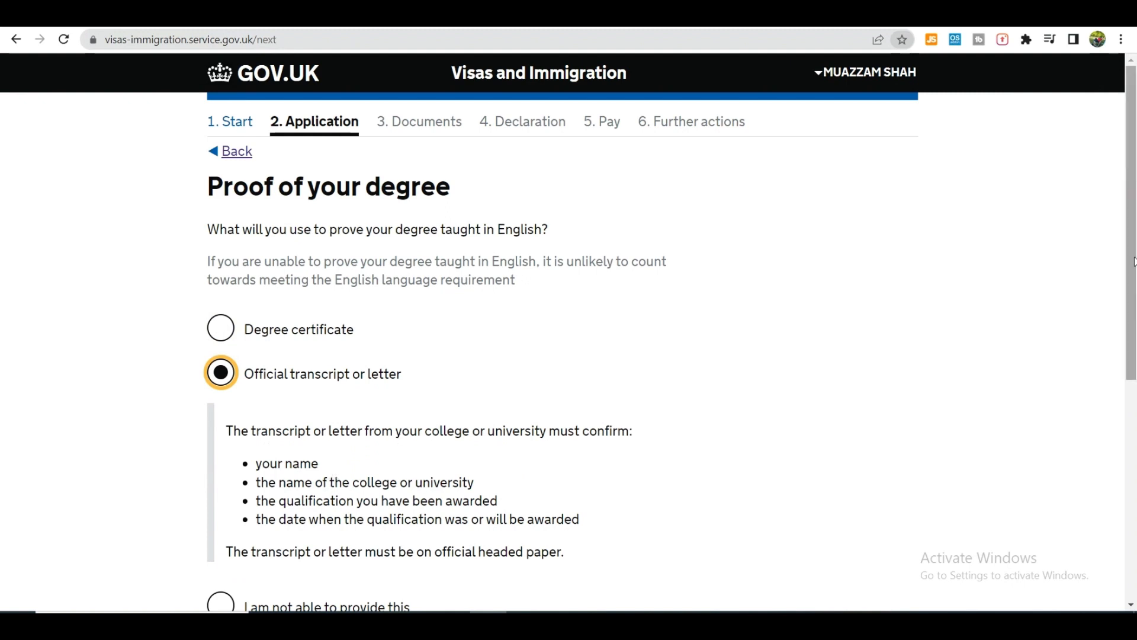
pyautogui.scroll(-3, 1134, 262)
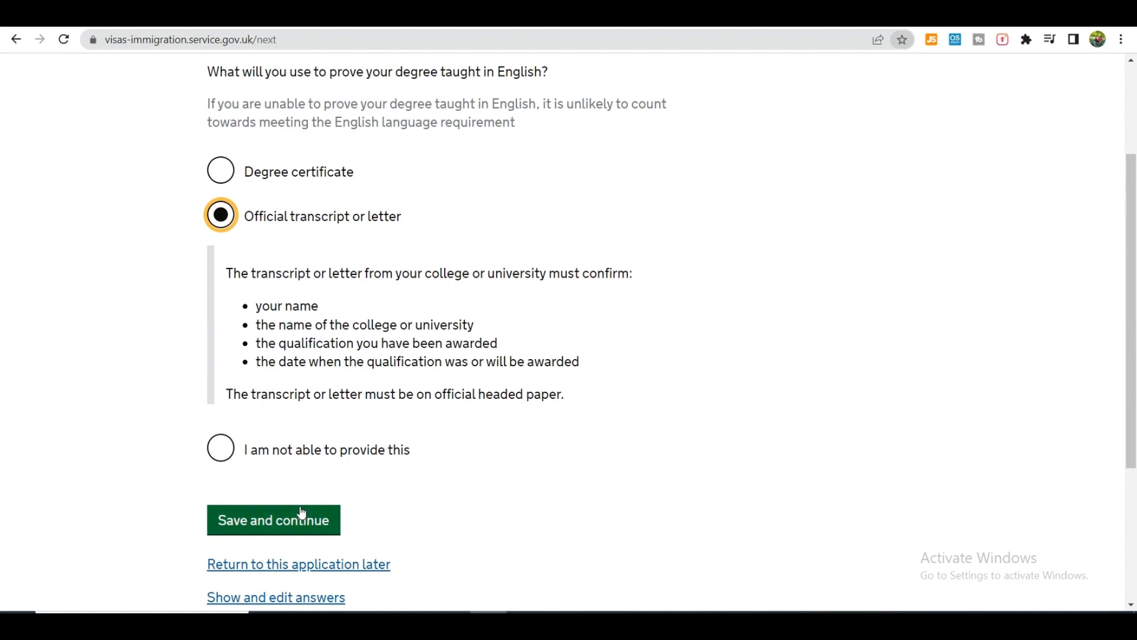
pyautogui.click(276, 532)
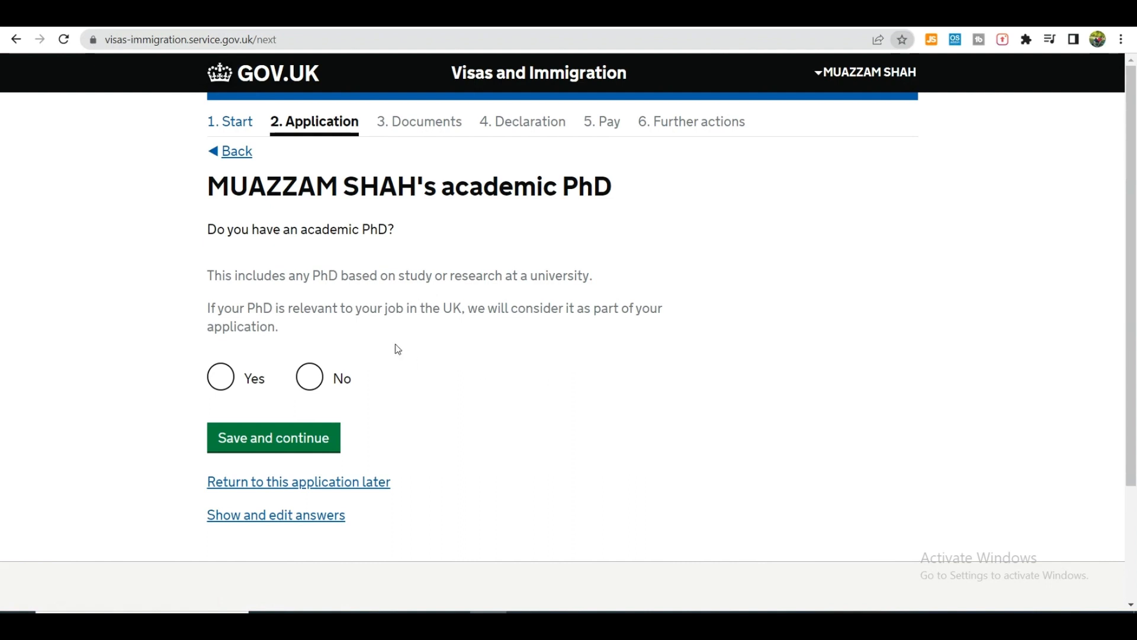
# Step: Answer No to having an academic PhD and save the answer
pyautogui.click(335, 375)
pyautogui.click(299, 441)
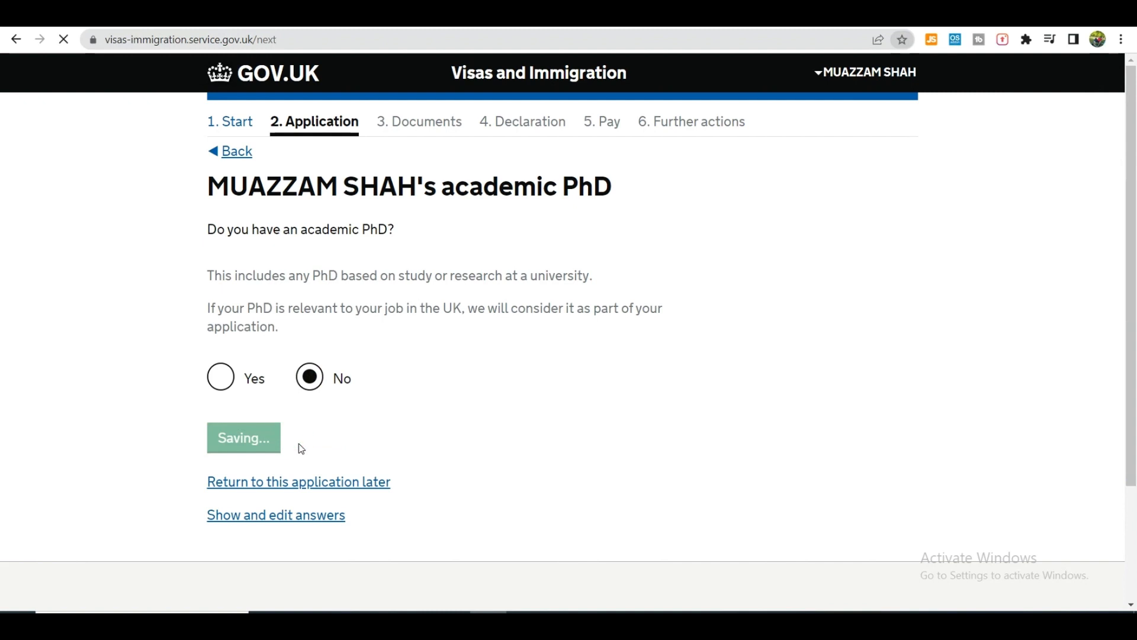
pyautogui.scroll(-1, 301, 449)
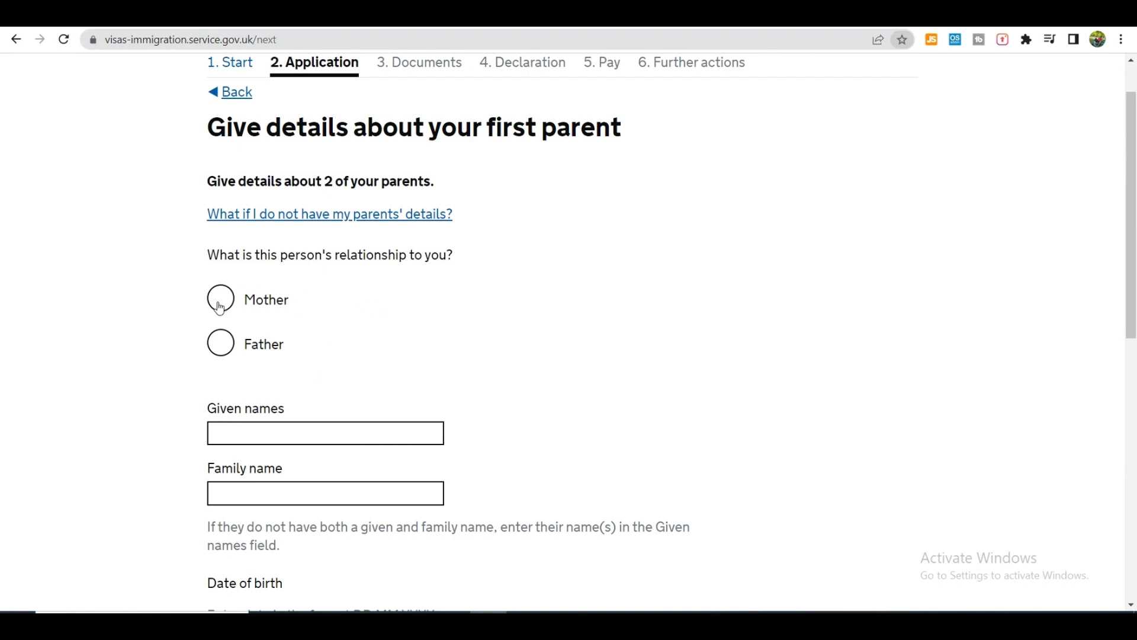
# Step: Mark the first parent as Mother and enter her given names and family name
pyautogui.click(220, 308)
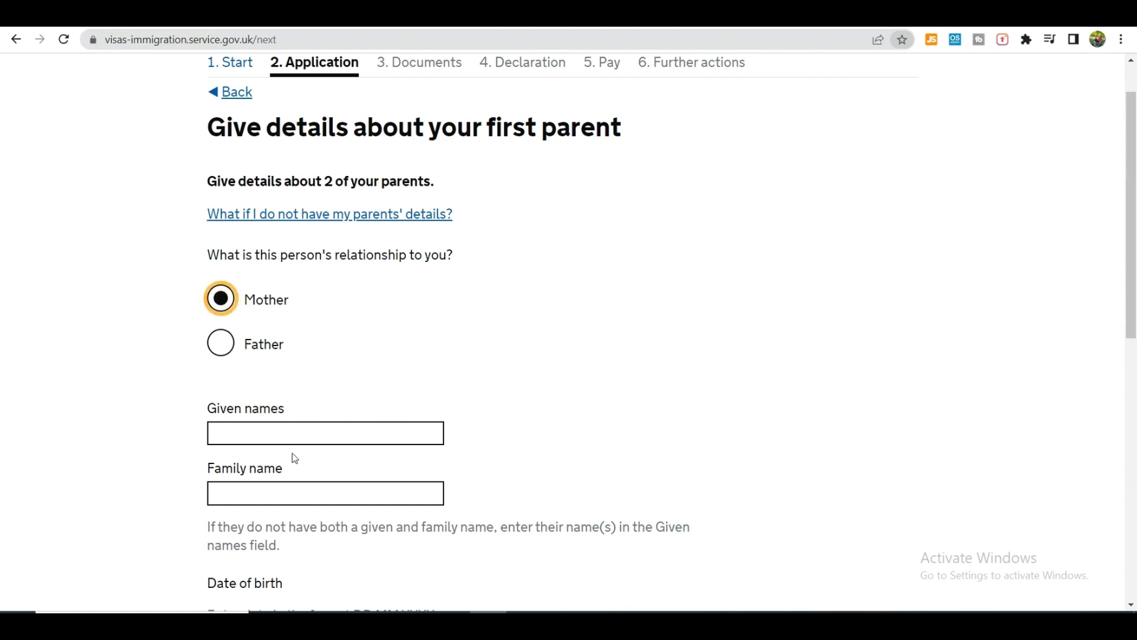
pyautogui.click(277, 431)
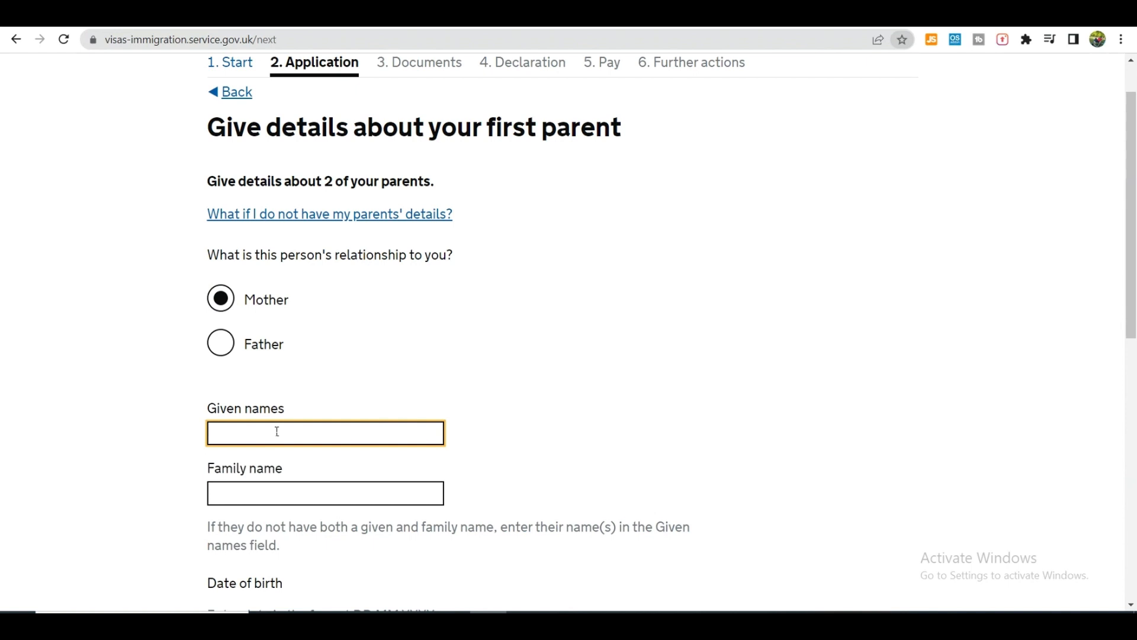
pyautogui.write('USENAME')
pyautogui.click(264, 503)
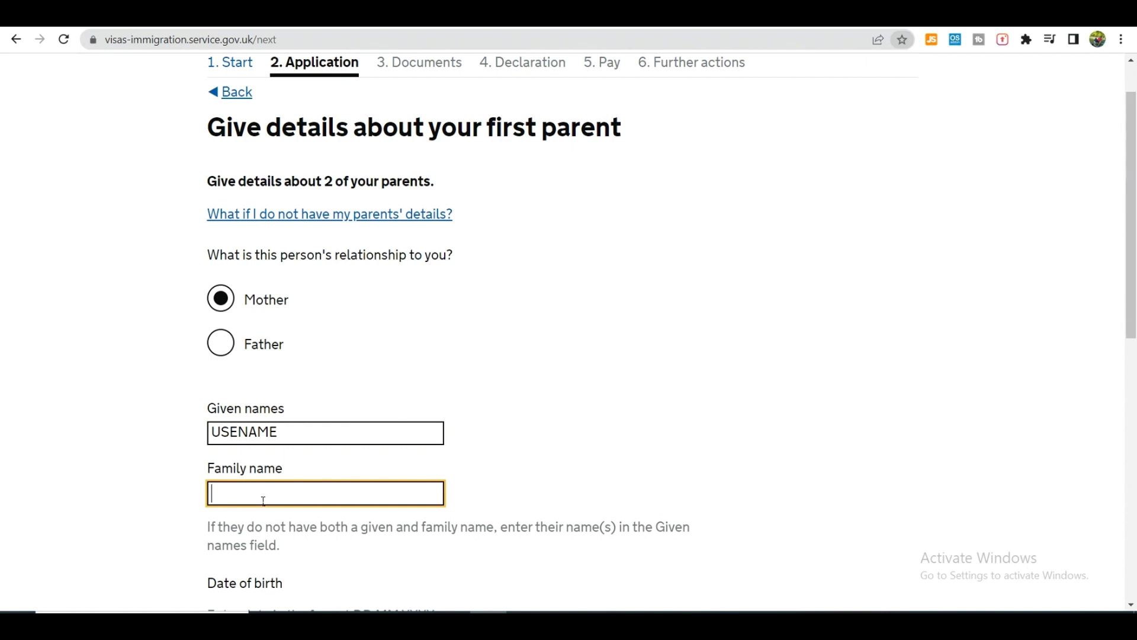
pyautogui.write('SHSHSHH')
pyautogui.moveTo(1132, 273); pyautogui.dragTo(1135, 365)
pyautogui.click(214, 480)
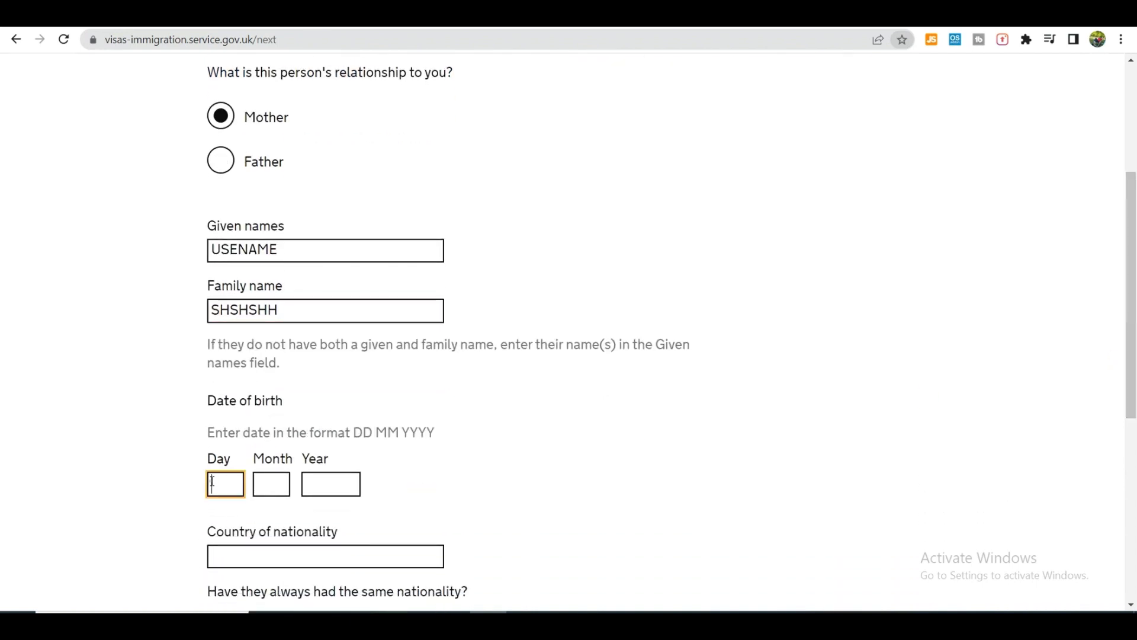
pyautogui.write('12')
pyautogui.click(278, 482)
pyautogui.write('11')
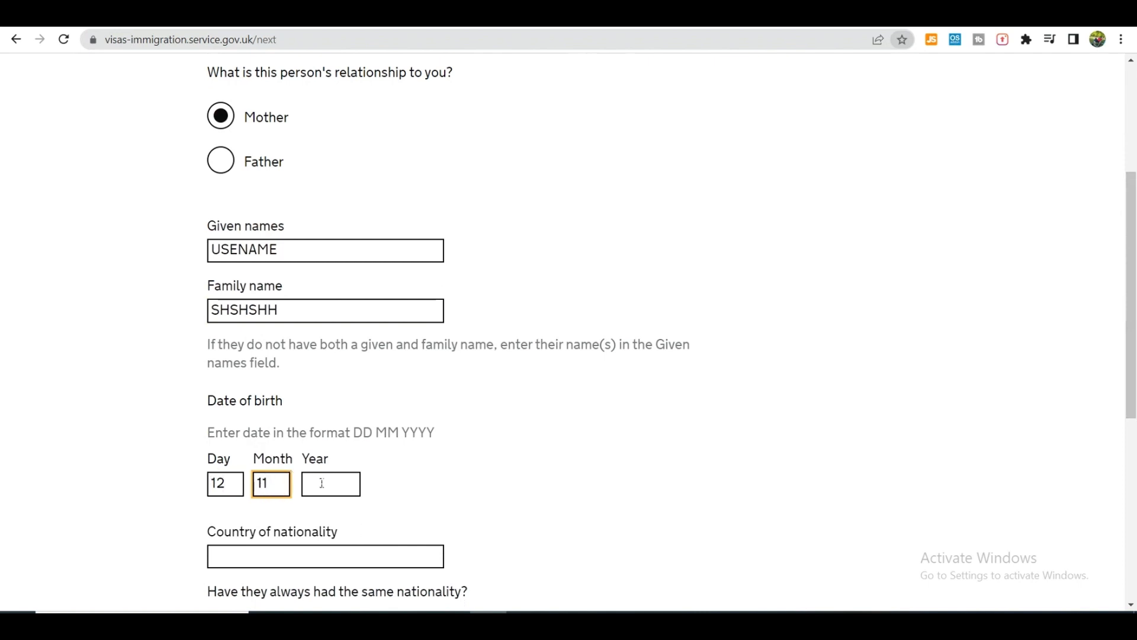
pyautogui.click(321, 483)
pyautogui.write('1')
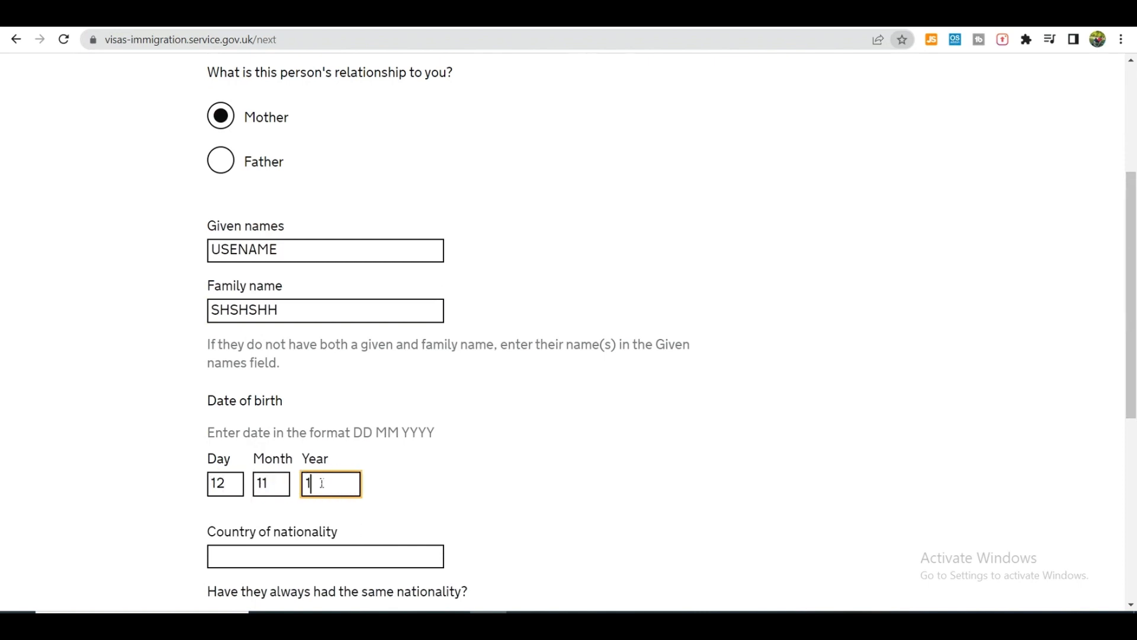
pyautogui.write('970')
# Step: Set the mother's nationality to Pakistan, answer Yes to always having it, and save
pyautogui.click(317, 561)
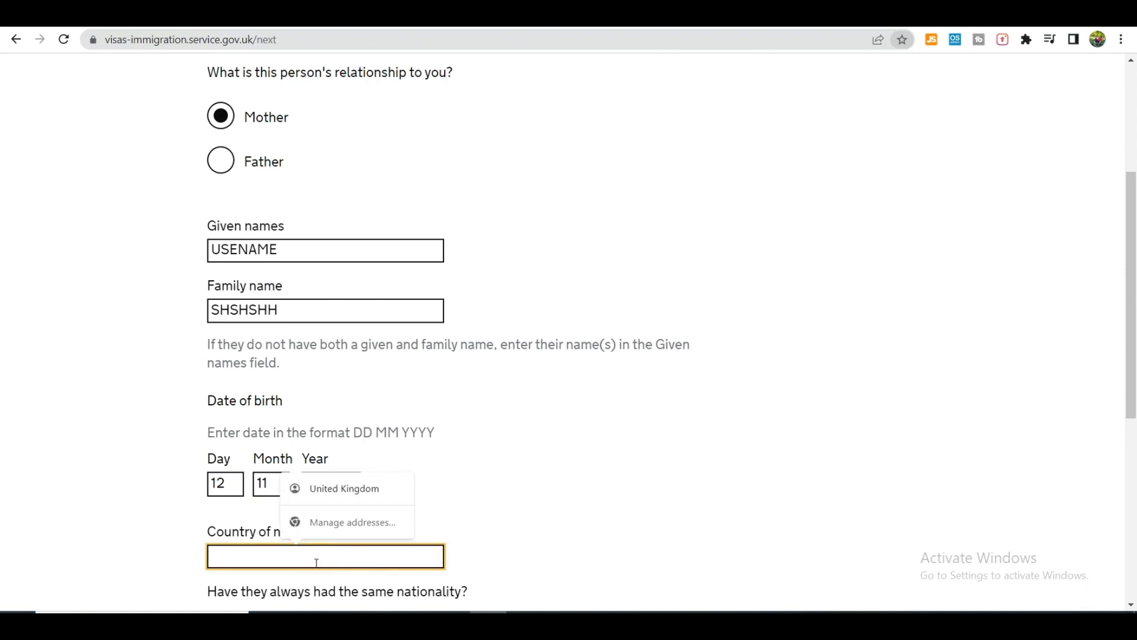
pyautogui.write('PAKISTAN')
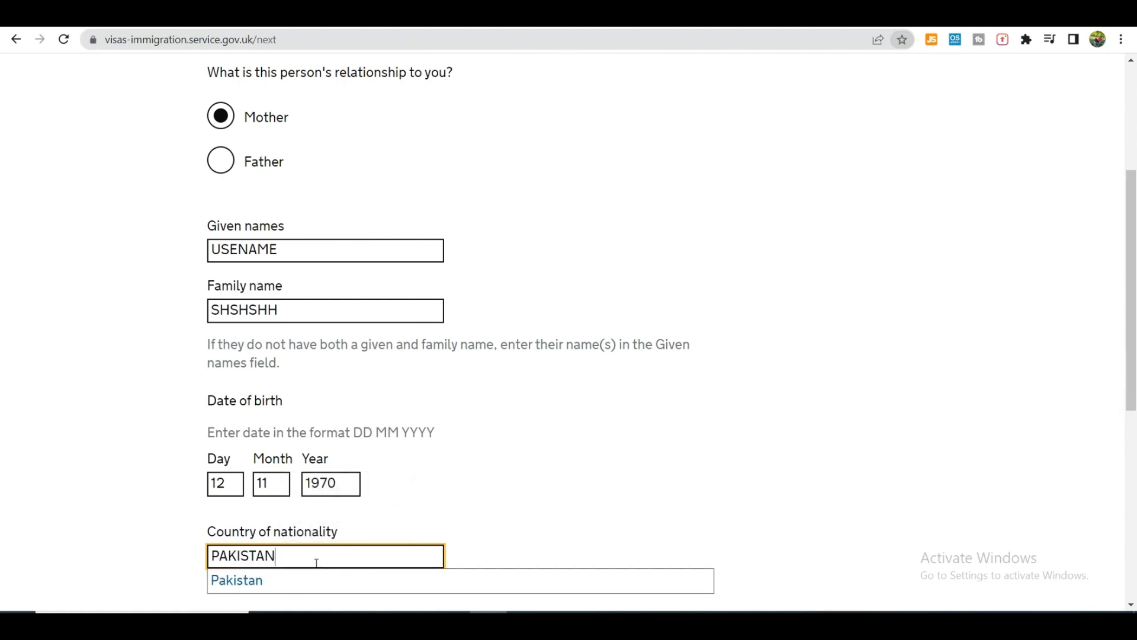
pyautogui.click(282, 581)
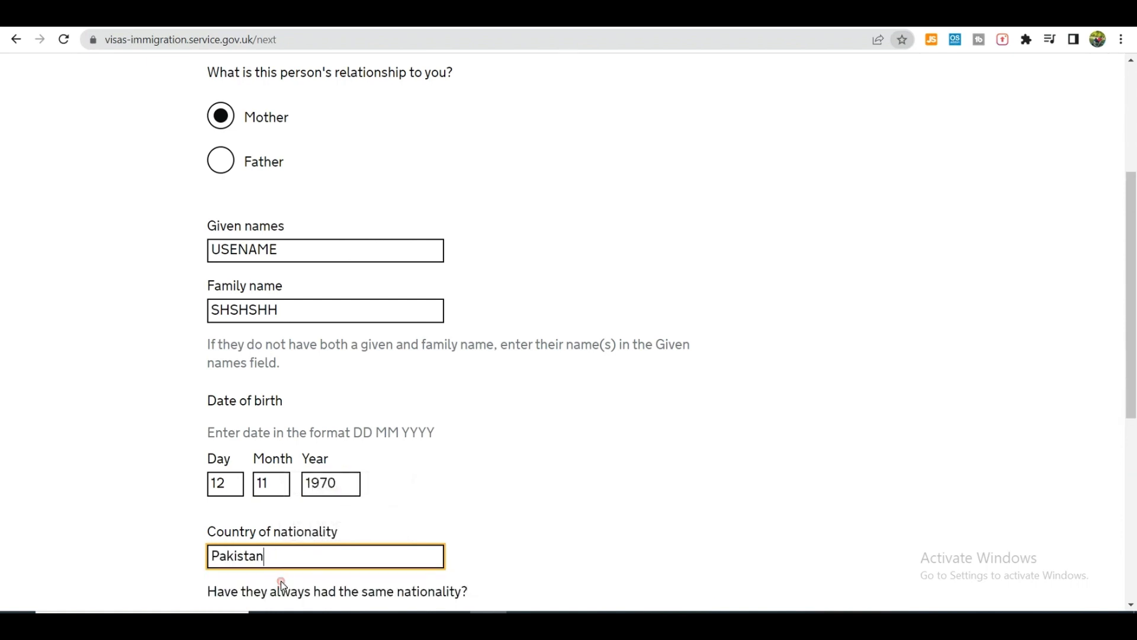
pyautogui.moveTo(1135, 210); pyautogui.dragTo(1121, 305)
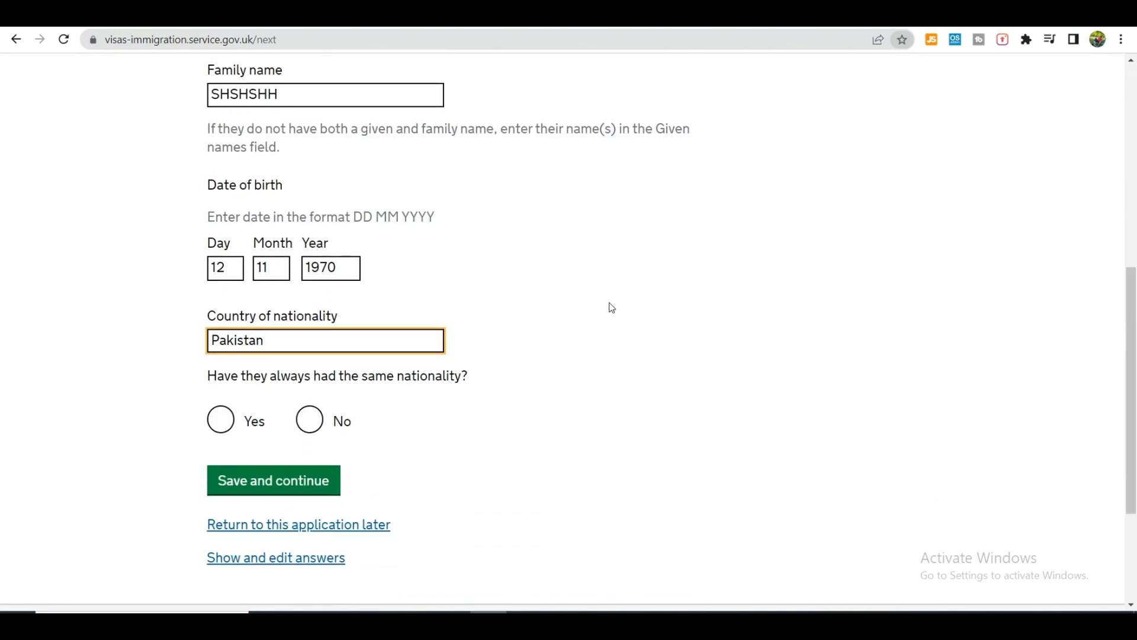
pyautogui.click(745, 353)
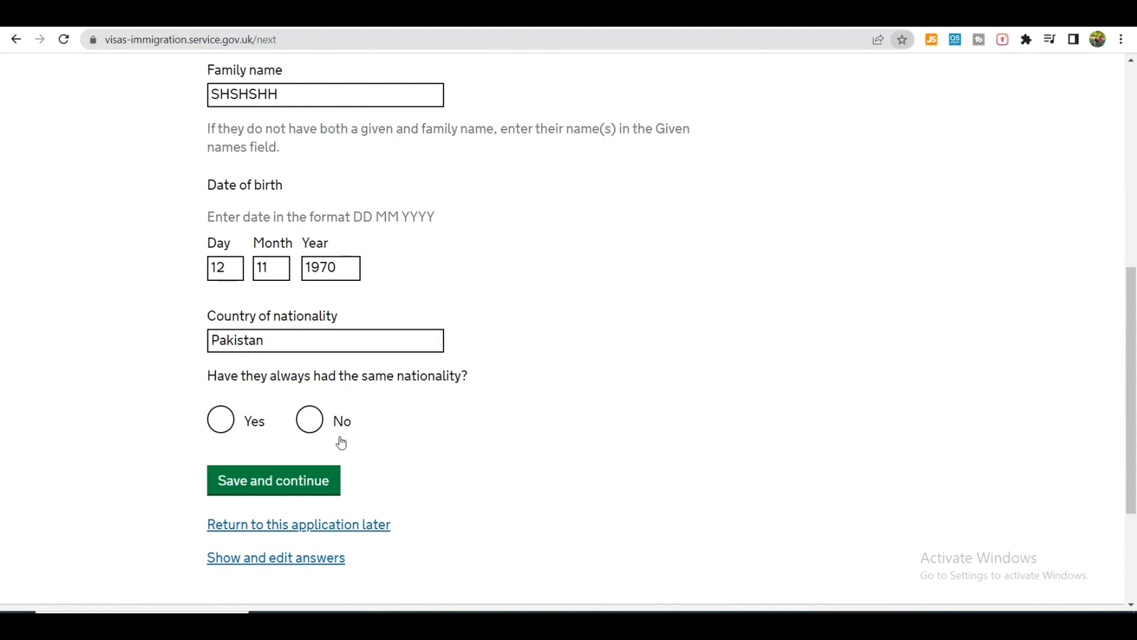
pyautogui.click(216, 422)
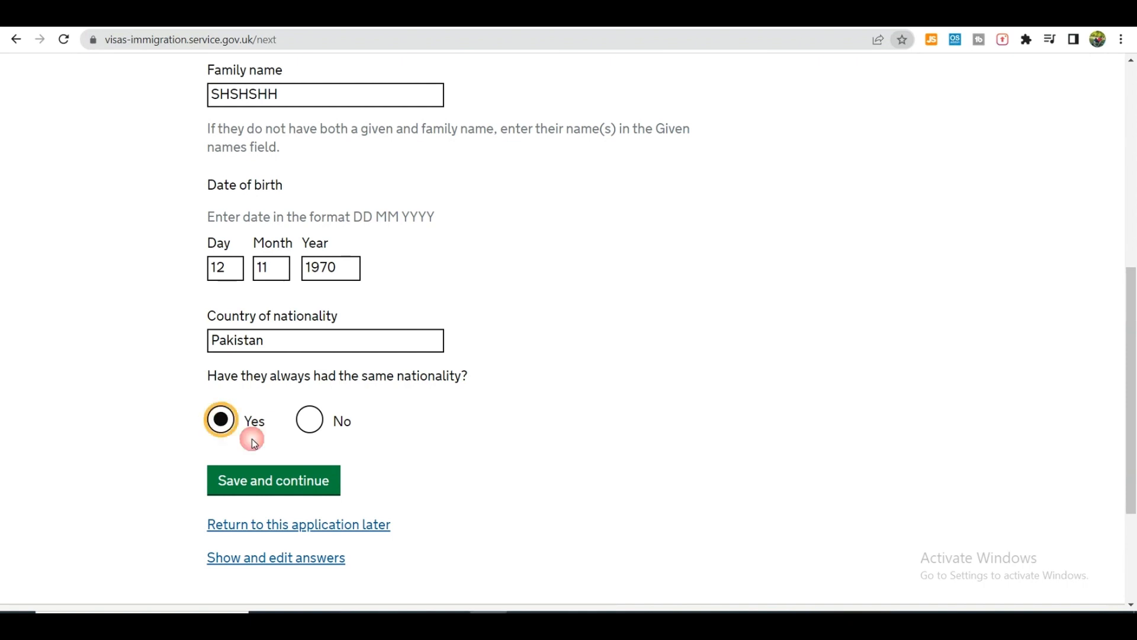
pyautogui.click(268, 480)
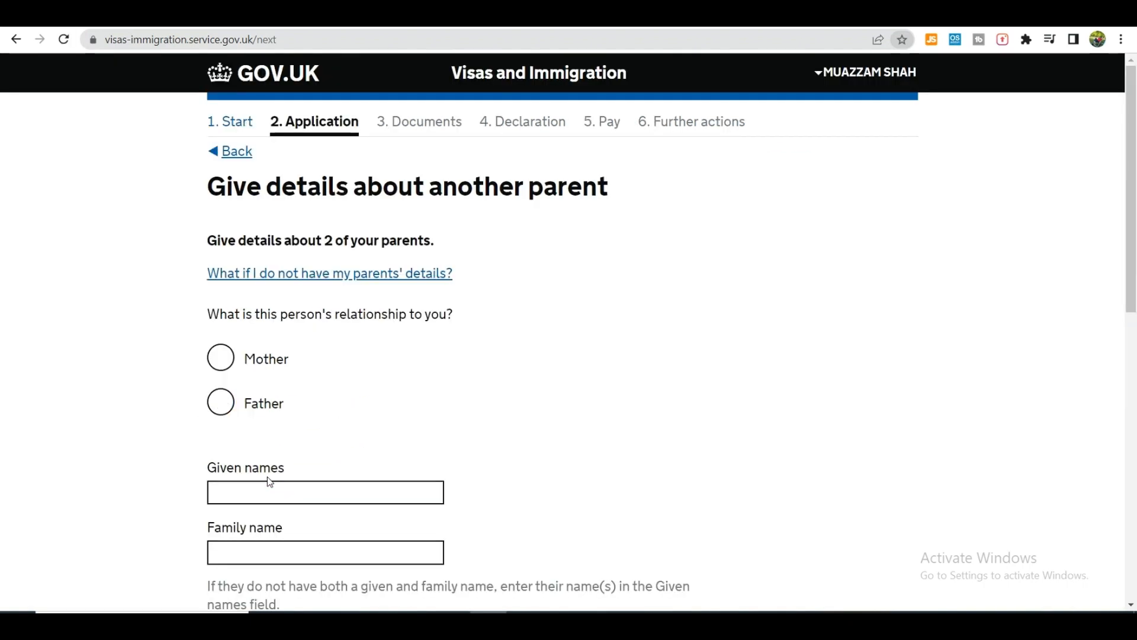
# Step: Mark the second parent as Father and enter his given names and family name
pyautogui.scroll(-1, 270, 482)
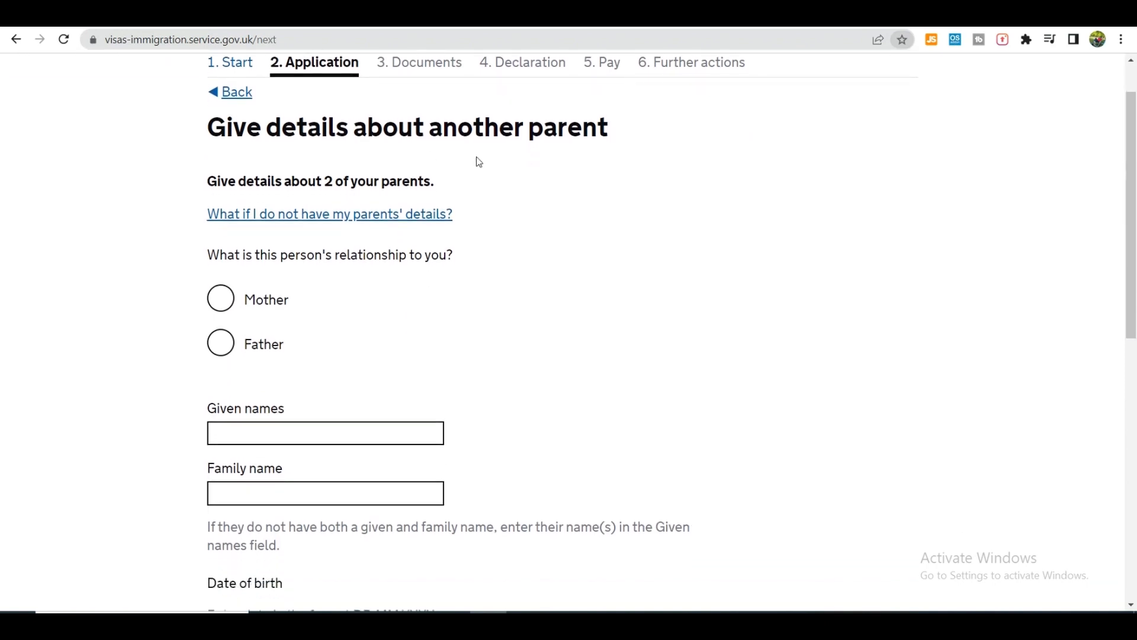
pyautogui.click(219, 348)
pyautogui.click(280, 426)
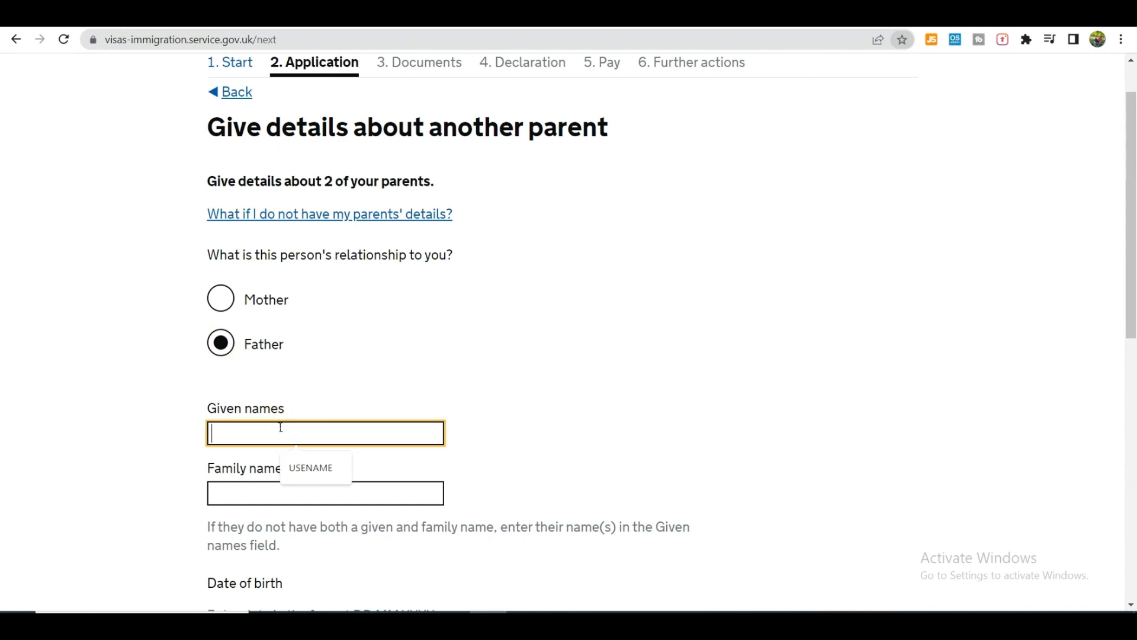
pyautogui.click(311, 465)
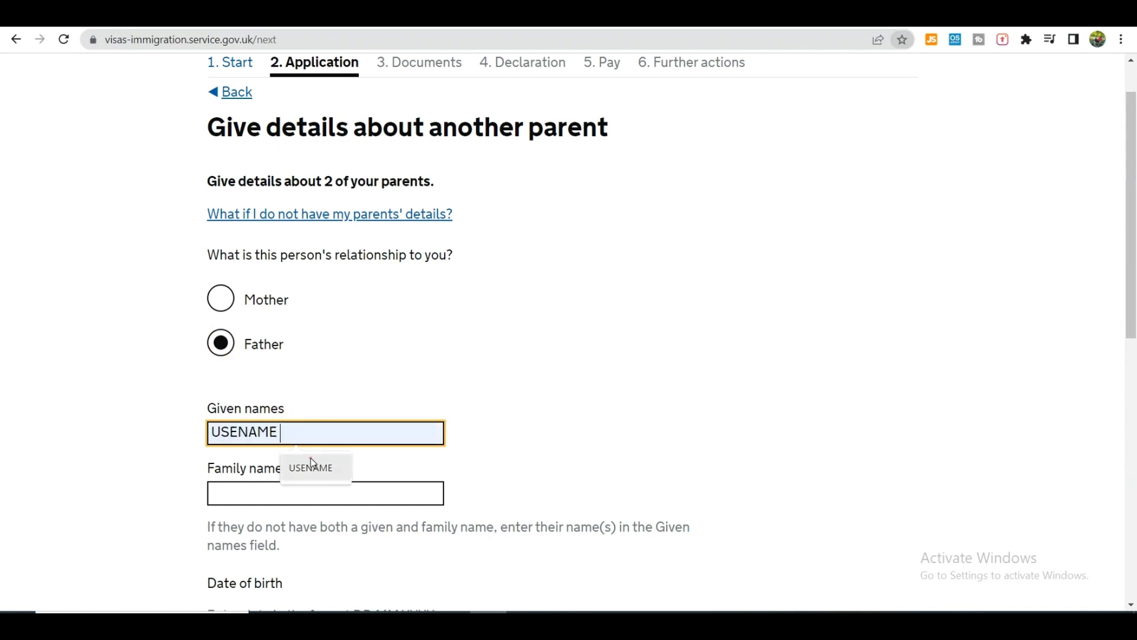
pyautogui.click(271, 490)
pyautogui.write('SHAHAHA')
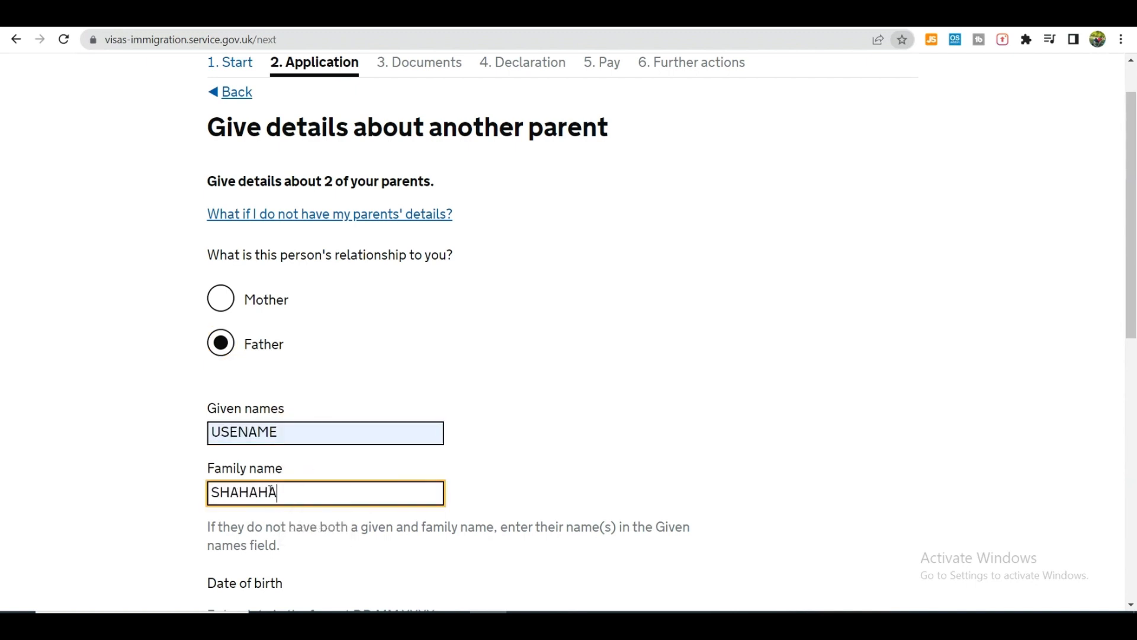
pyautogui.scroll(-5, 1007, 450)
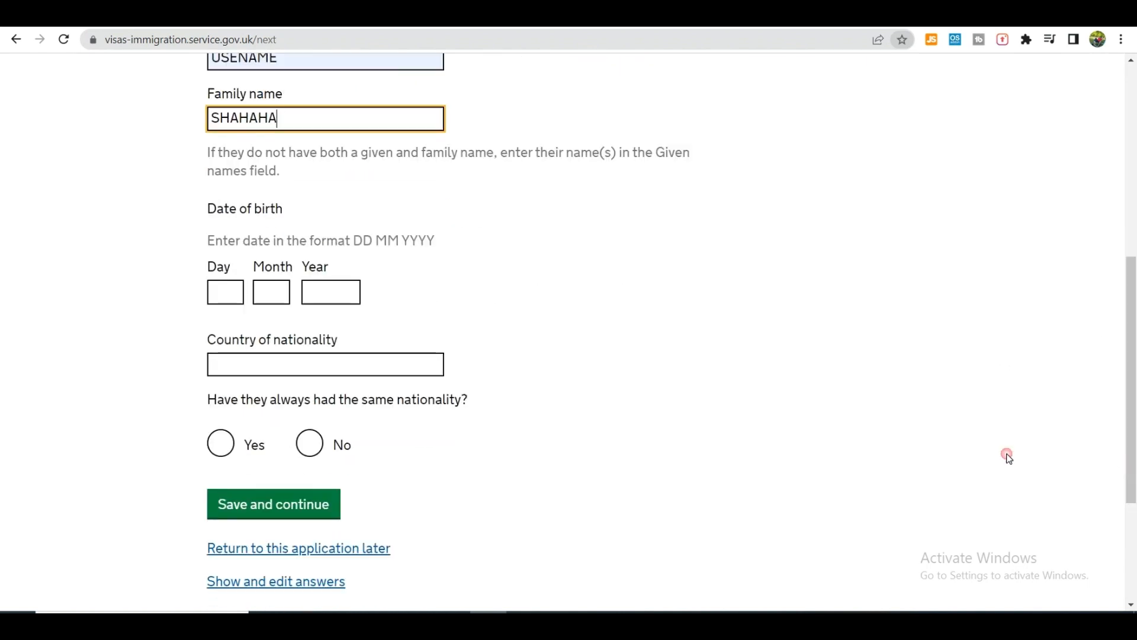
pyautogui.click(223, 291)
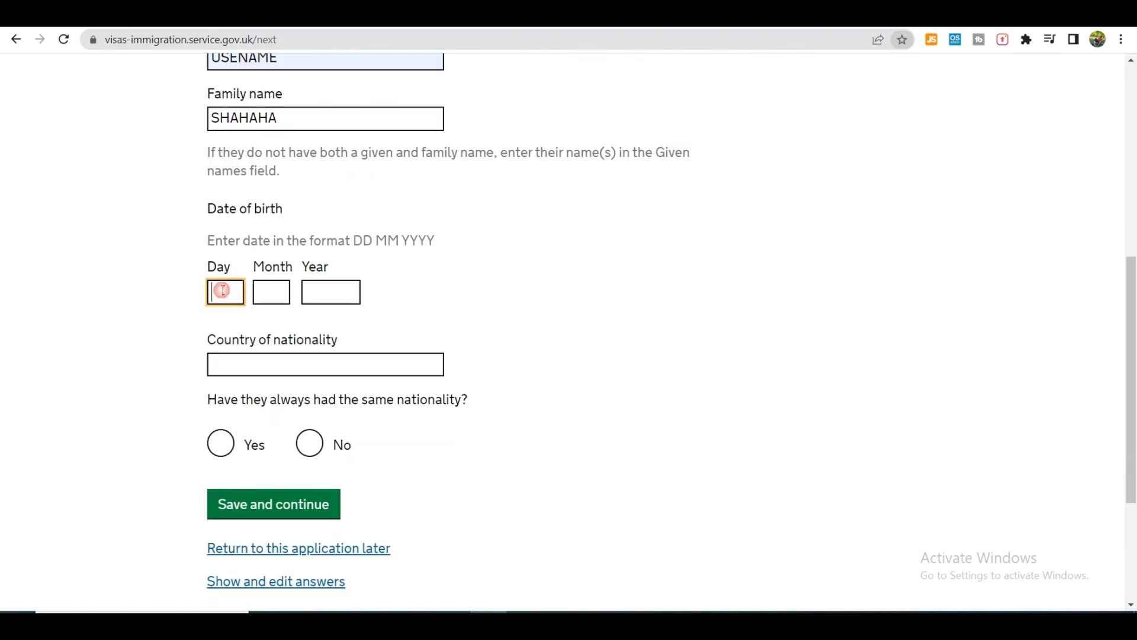
pyautogui.write('15')
pyautogui.click(269, 292)
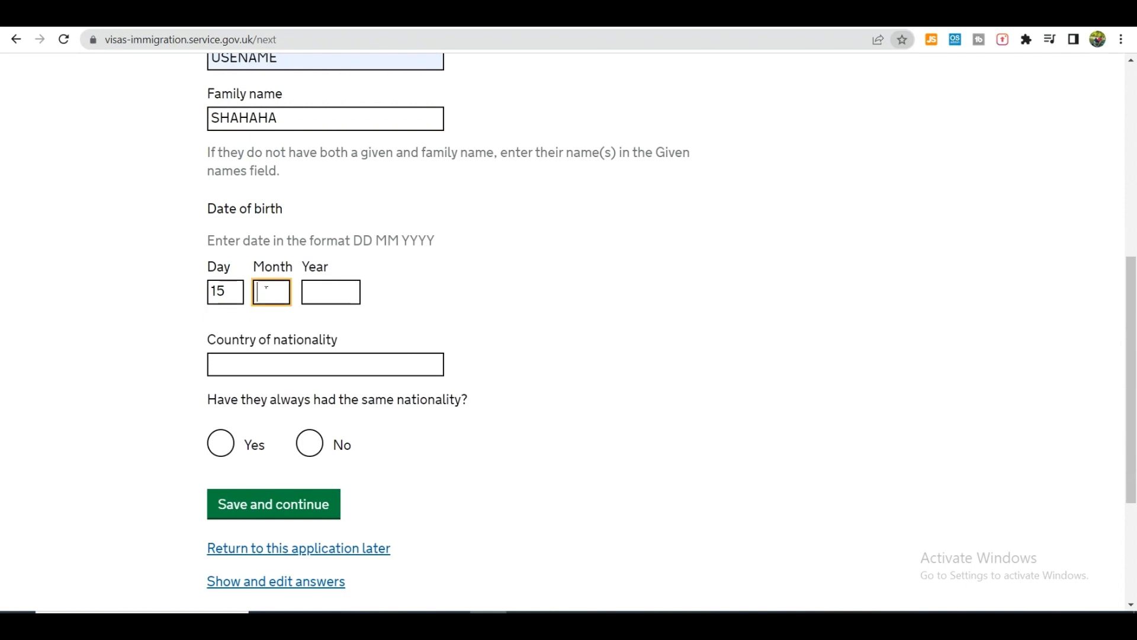
pyautogui.write('11')
pyautogui.click(326, 297)
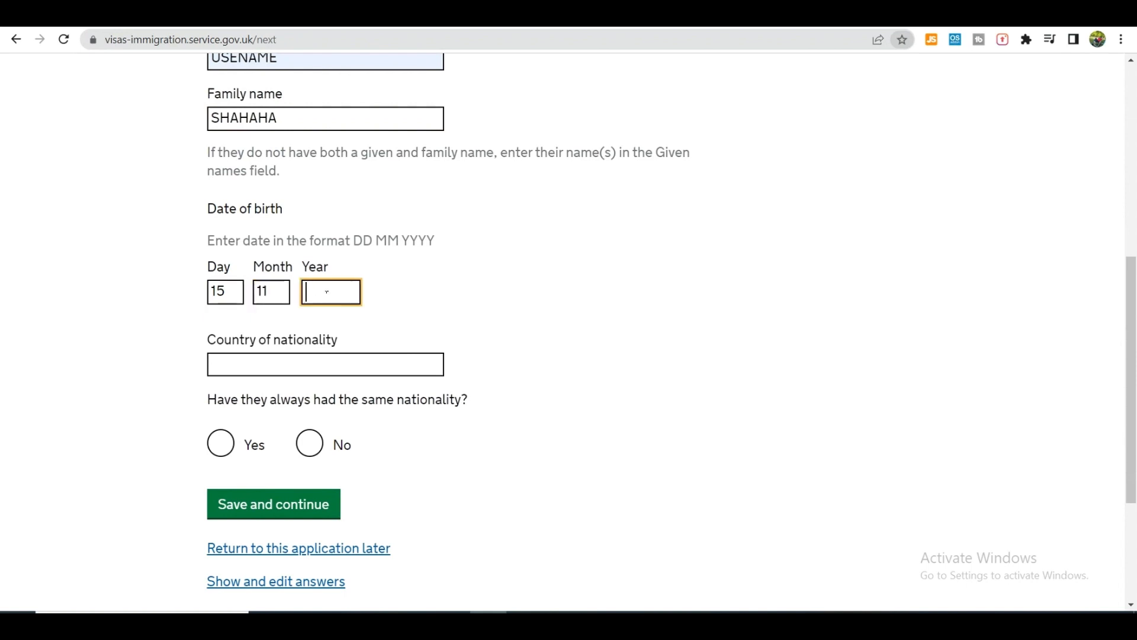
pyautogui.write('1960')
# Step: Set the father's nationality to Pakistan, answer Yes to always having it, and save
pyautogui.click(302, 367)
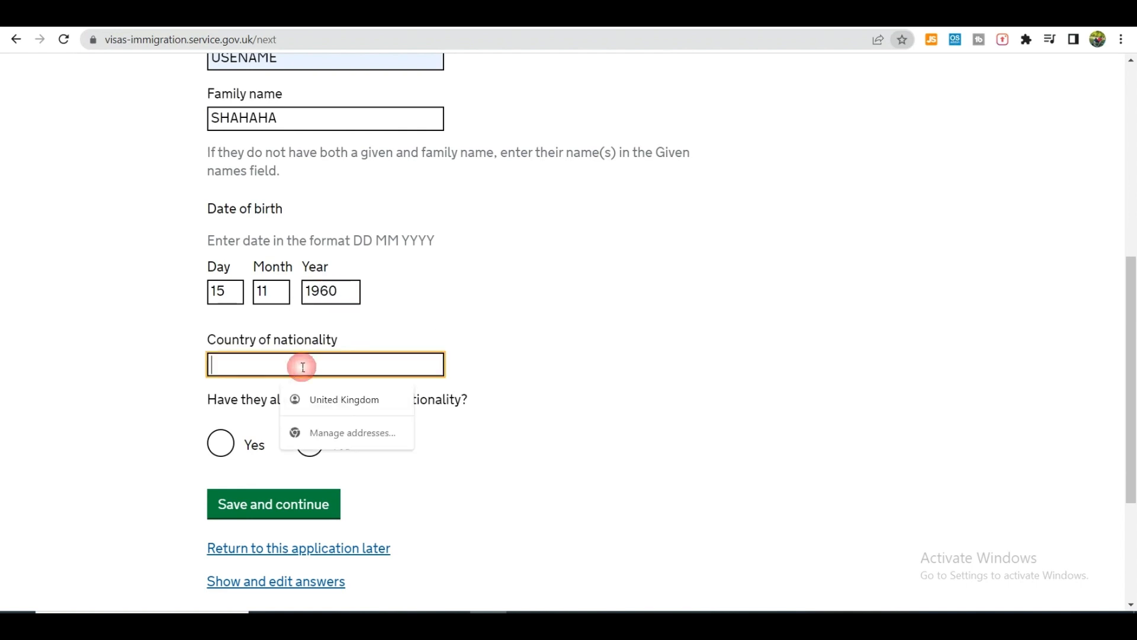
pyautogui.write('PA')
pyautogui.click(296, 384)
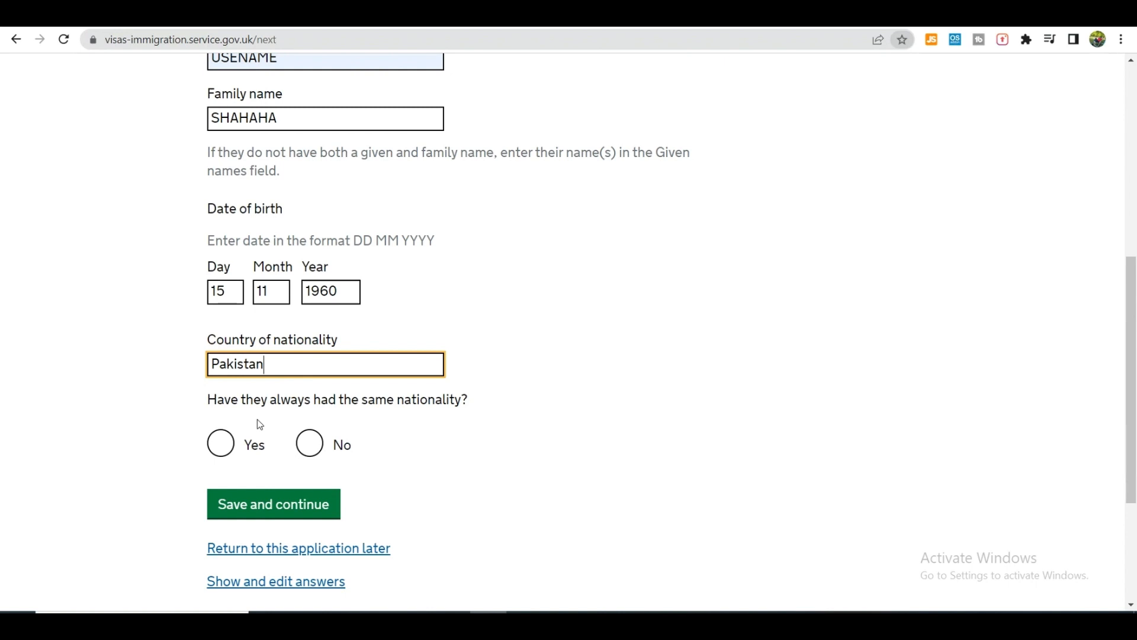
pyautogui.click(220, 445)
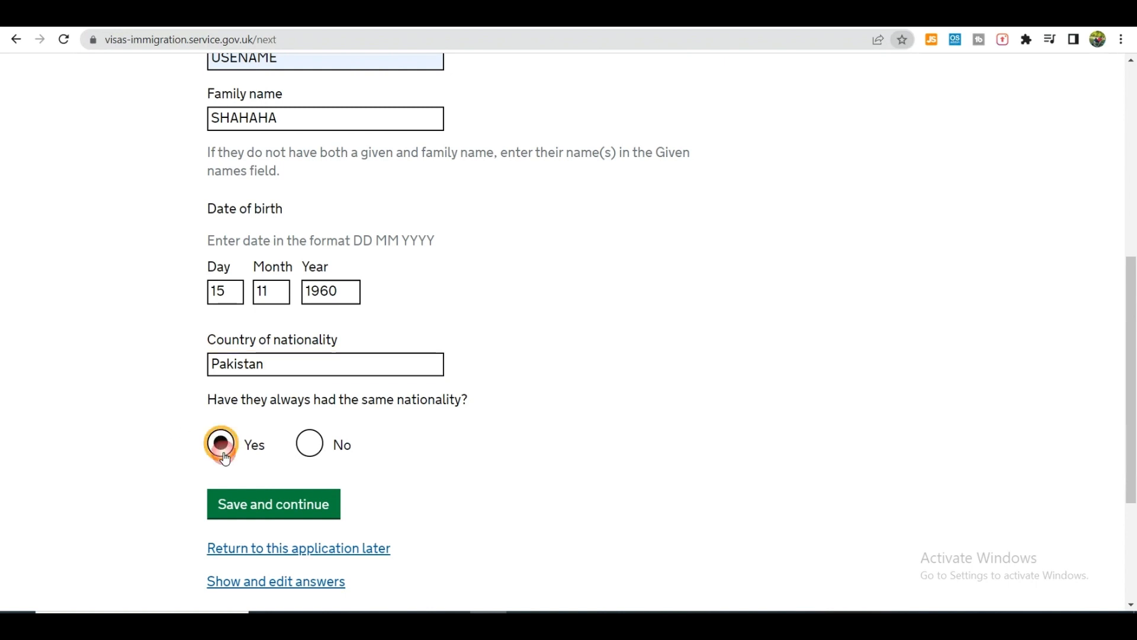
pyautogui.click(263, 508)
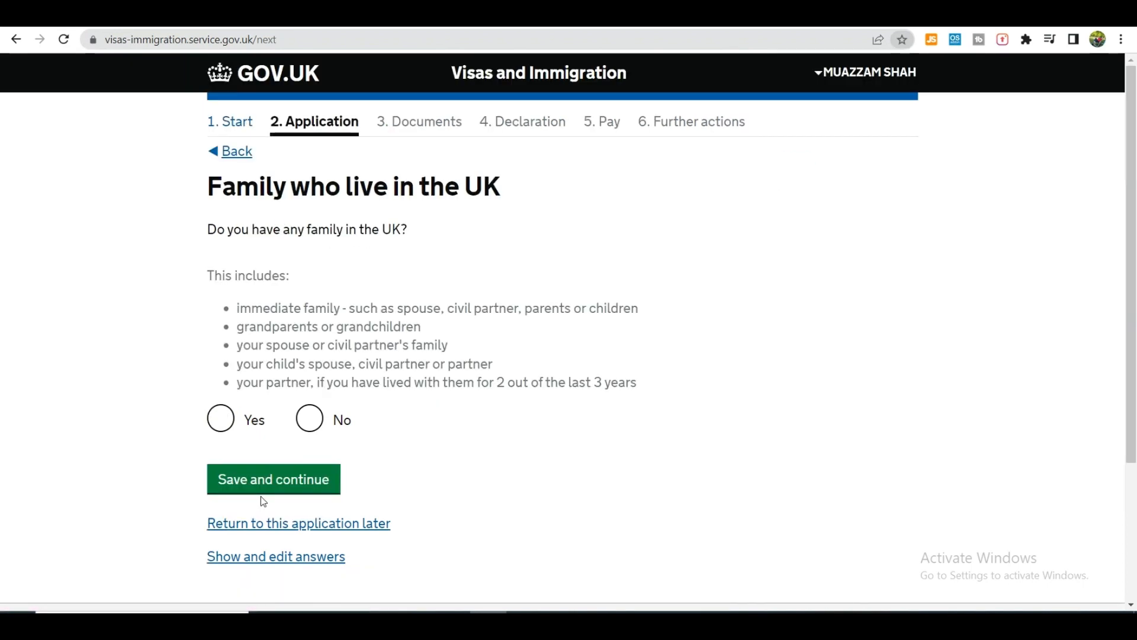
# Step: Answer No to 'Do you have any family in the UK?' and save
pyautogui.scroll(-1, 264, 501)
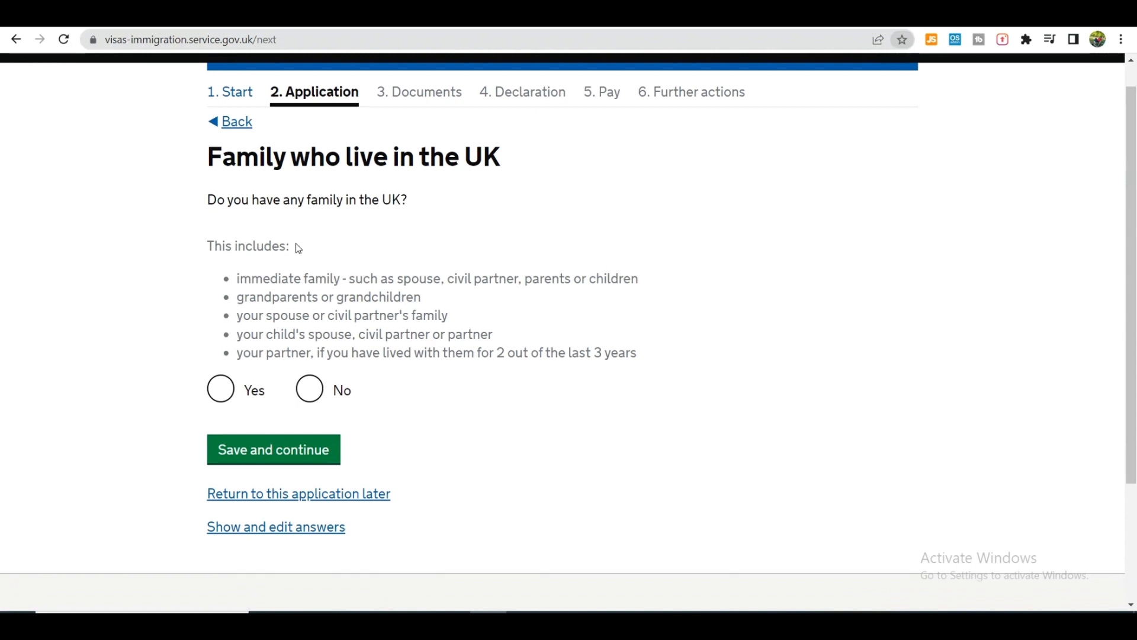
pyautogui.click(1085, 593)
pyautogui.click(309, 390)
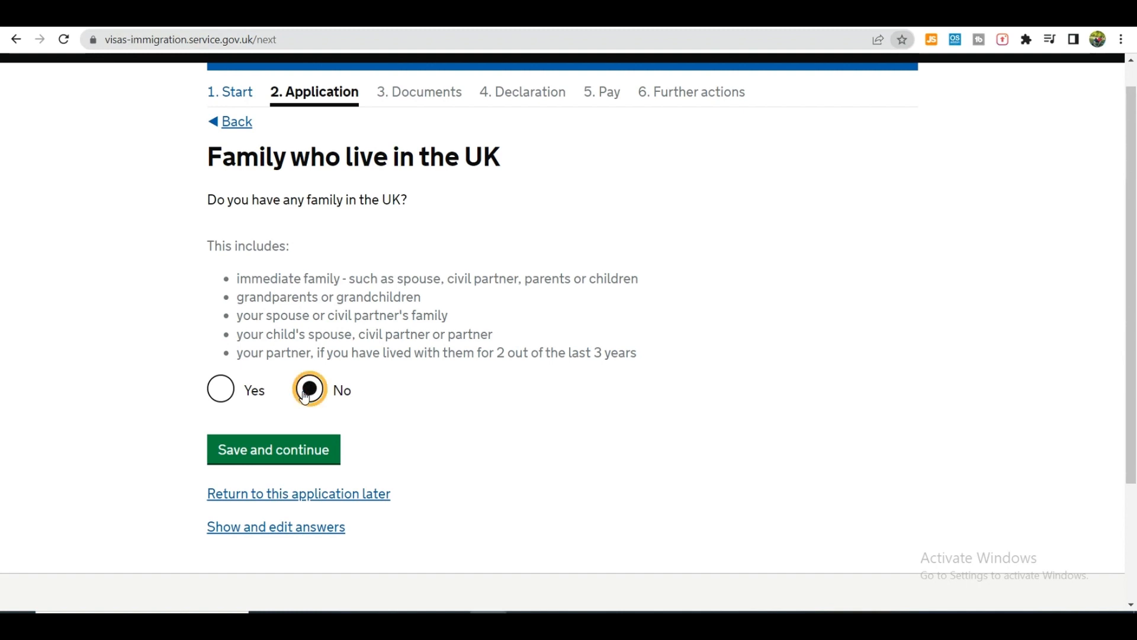
pyautogui.click(266, 453)
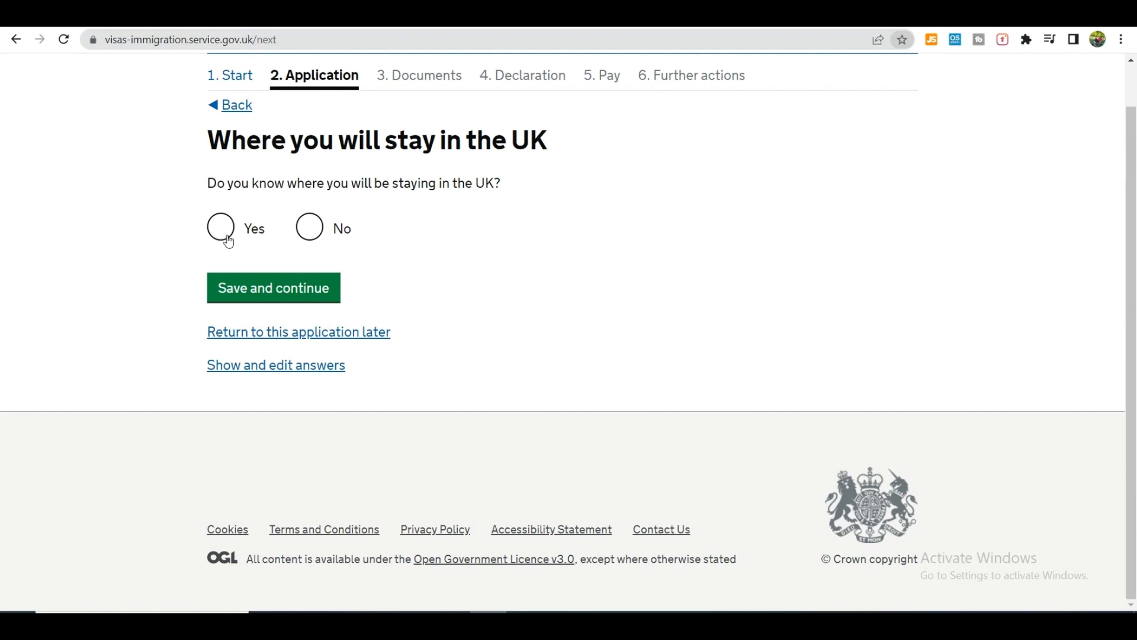
# Step: Settle on No for knowing where you will stay in the UK and save
pyautogui.click(320, 234)
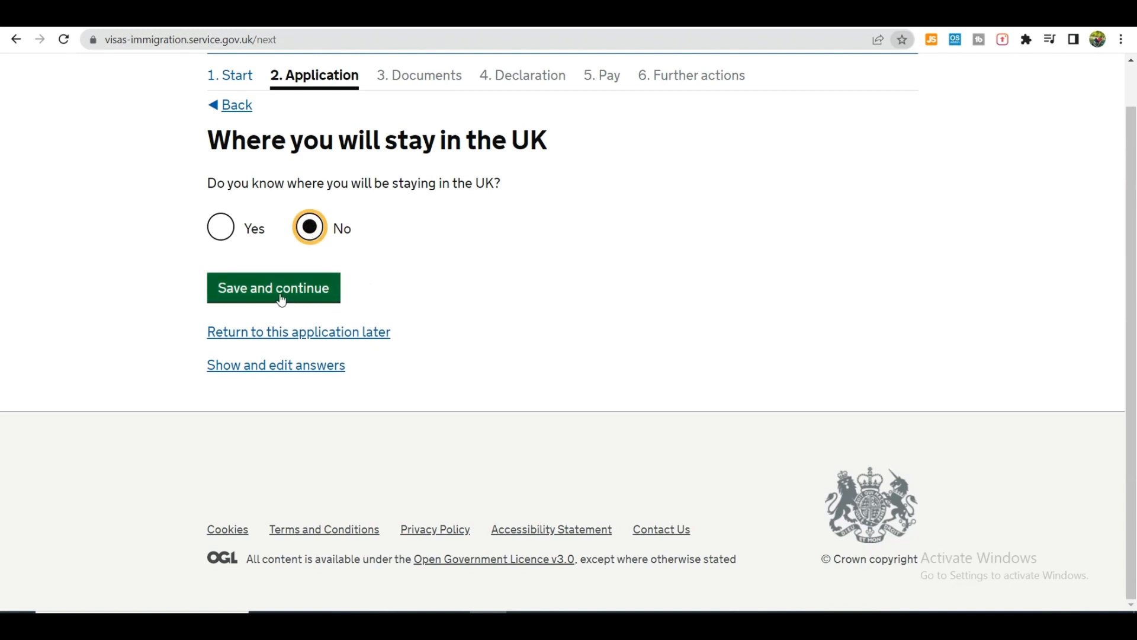
pyautogui.click(223, 241)
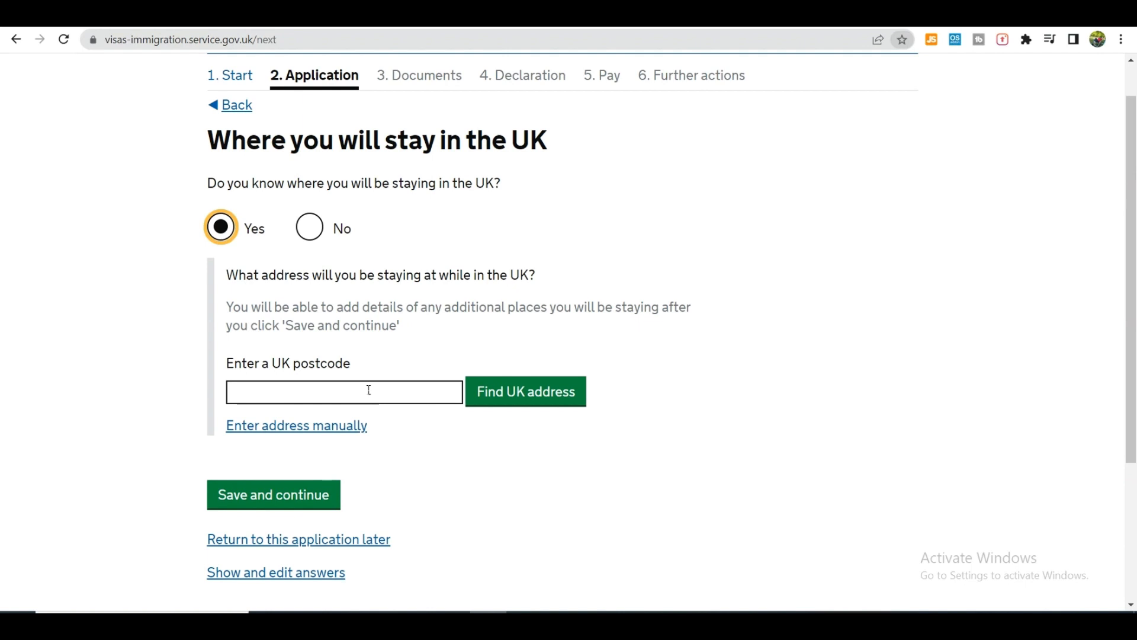
pyautogui.click(318, 231)
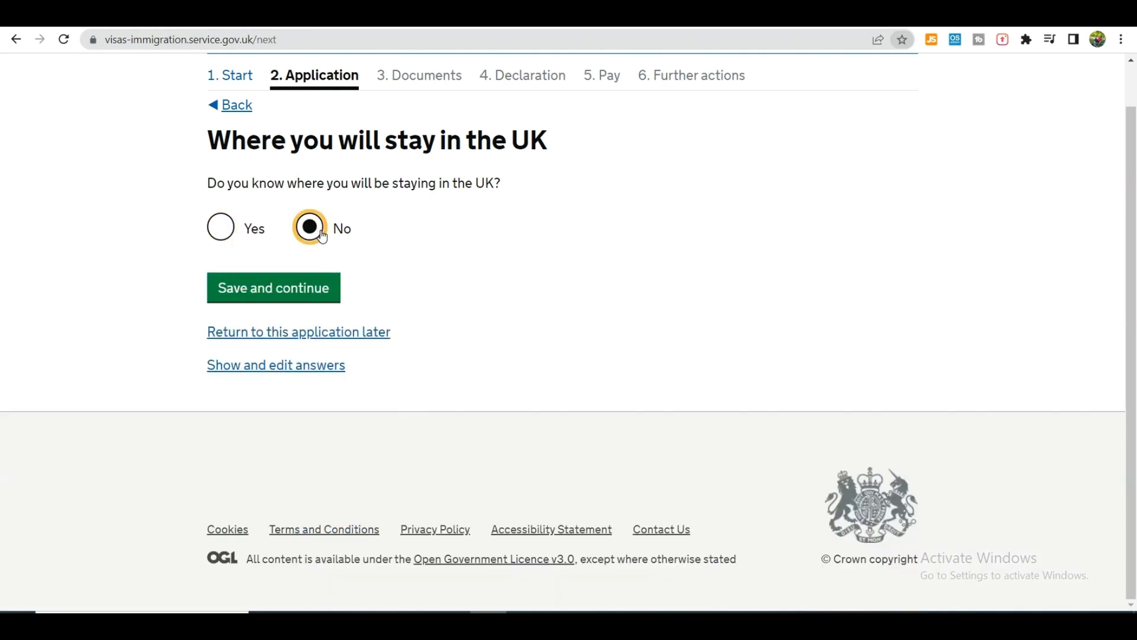
pyautogui.click(221, 228)
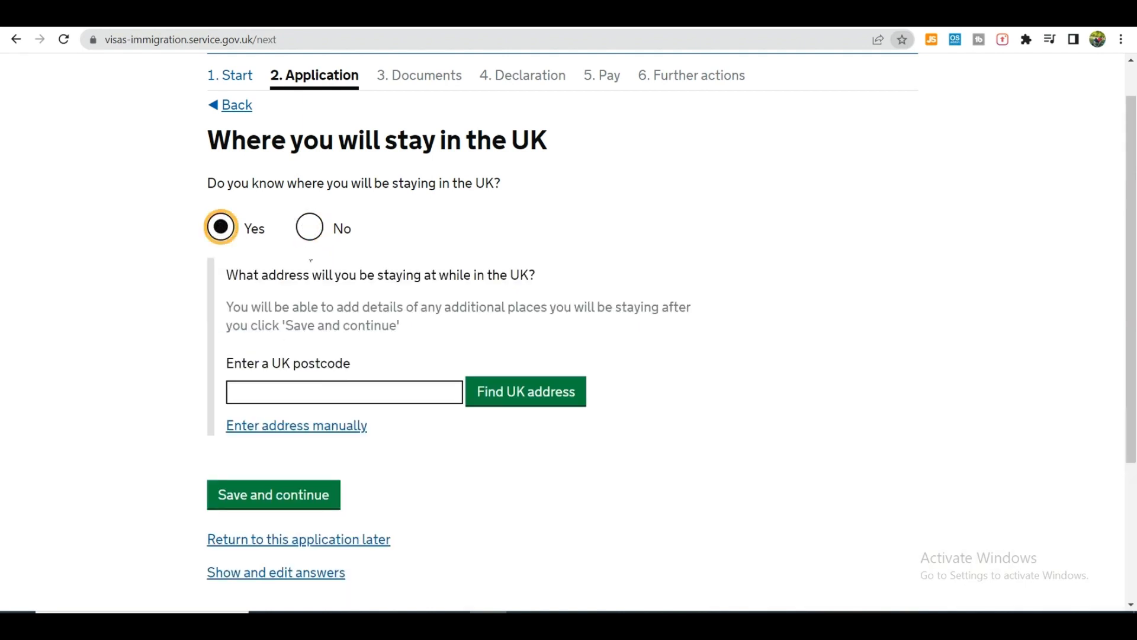
pyautogui.click(312, 229)
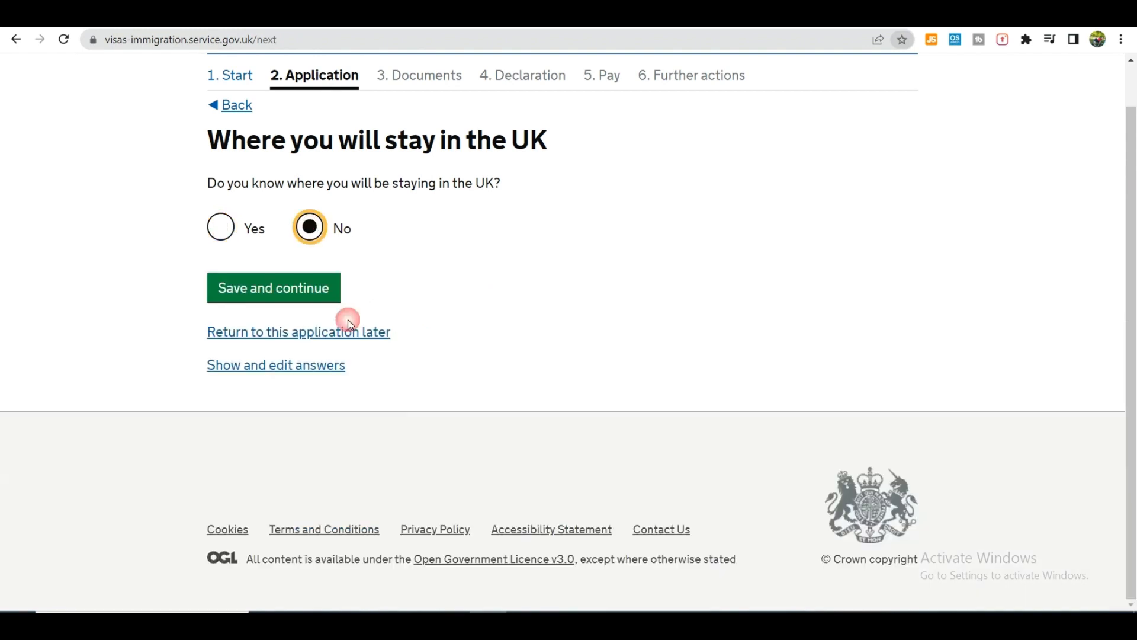
pyautogui.click(304, 303)
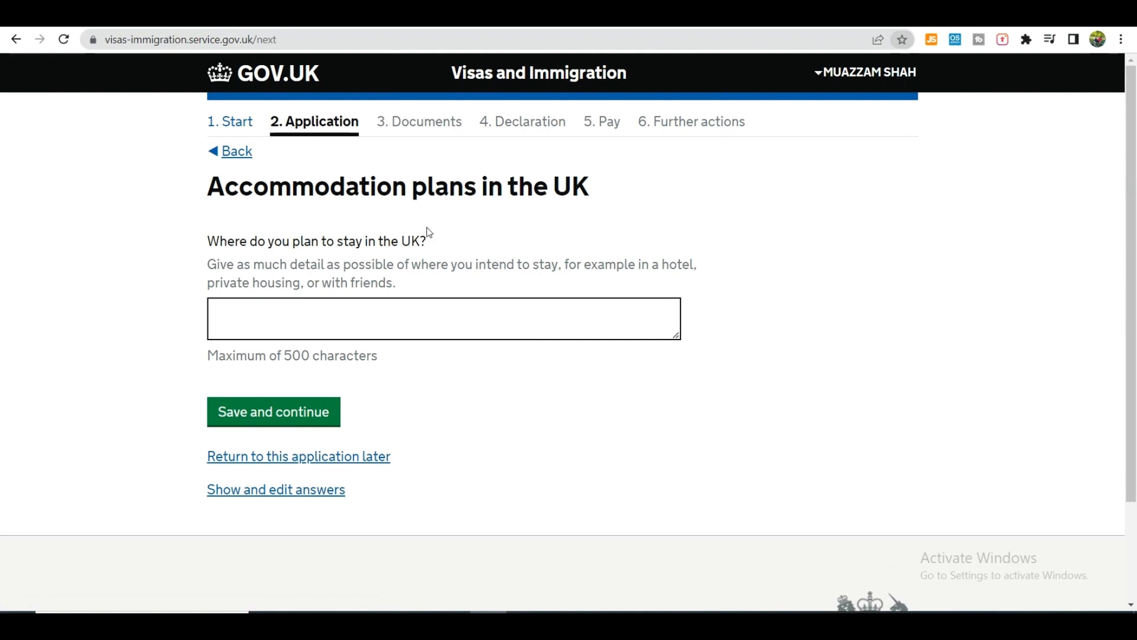
# Step: Enter 'FAMILY FRIENDS' as the UK accommodation plan and save it
pyautogui.click(314, 319)
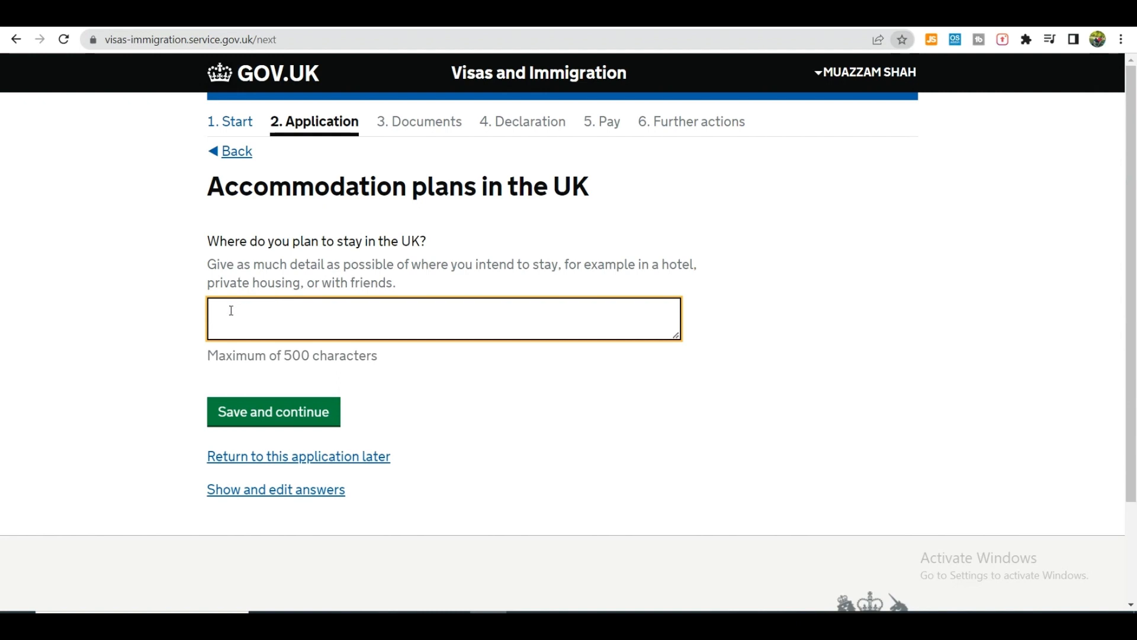
pyautogui.write('FAMIKL')
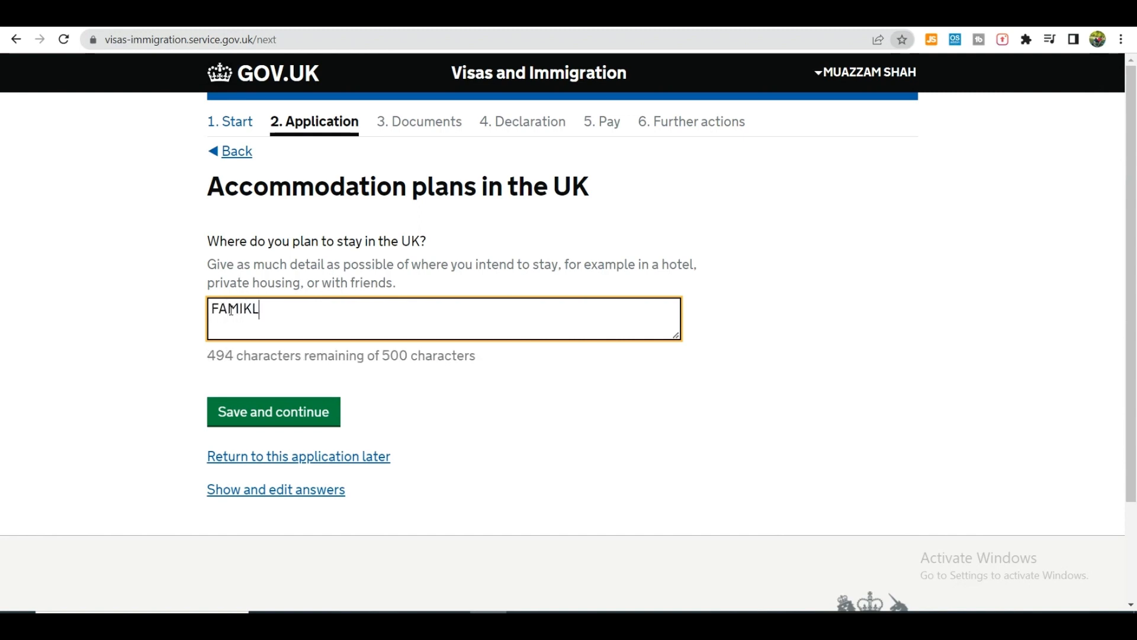
pyautogui.press('BackSpace')
pyautogui.press('BackSpace')
pyautogui.write('LY FRIEND')
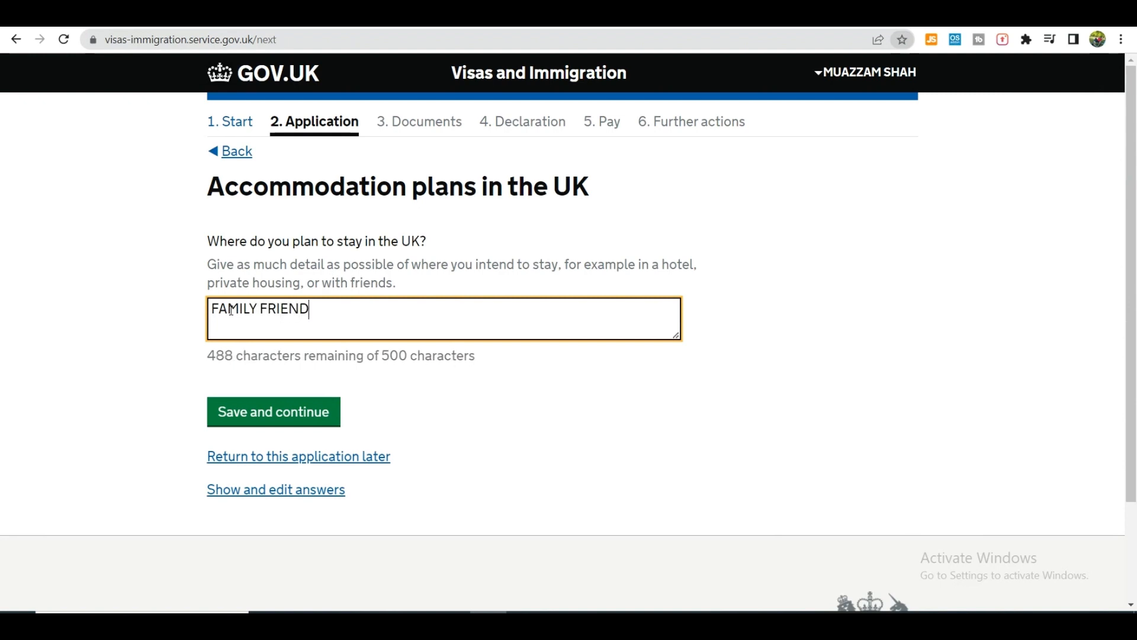
pyautogui.write('S')
pyautogui.click(1084, 592)
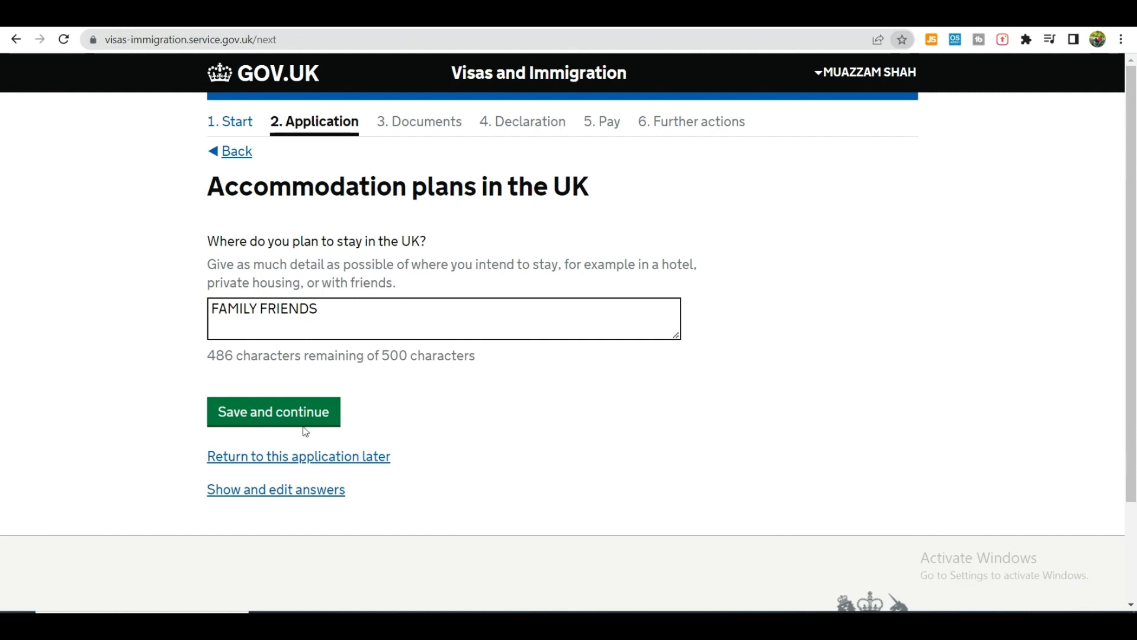
pyautogui.click(273, 423)
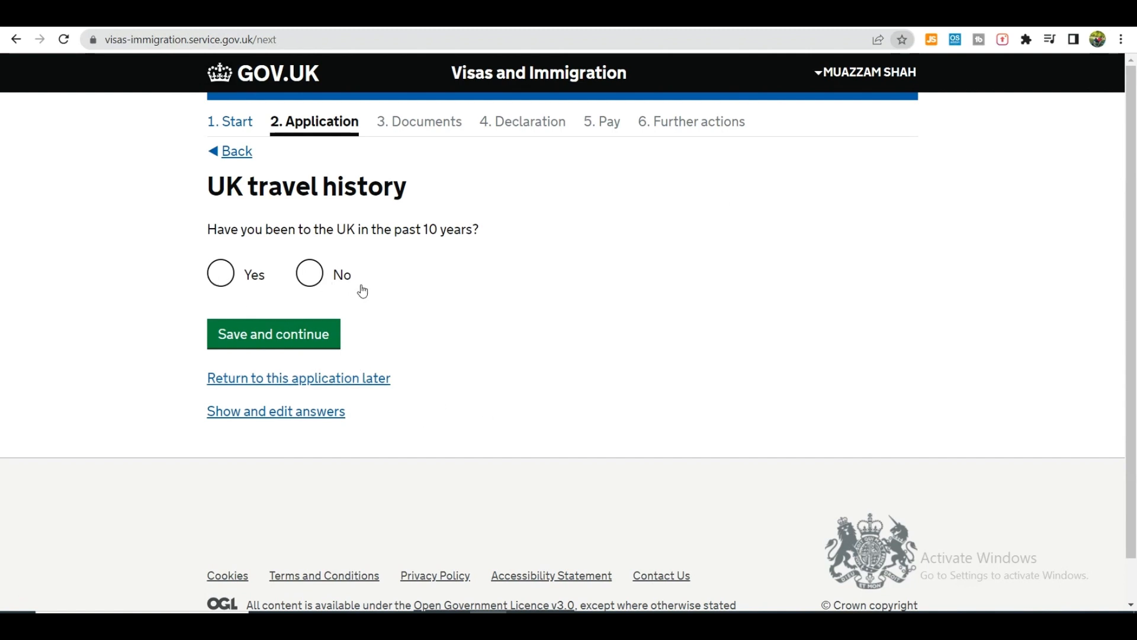
# Step: Answer No to UK visits and No to UK visas in the past 10 years, saving each
pyautogui.click(310, 273)
pyautogui.click(293, 334)
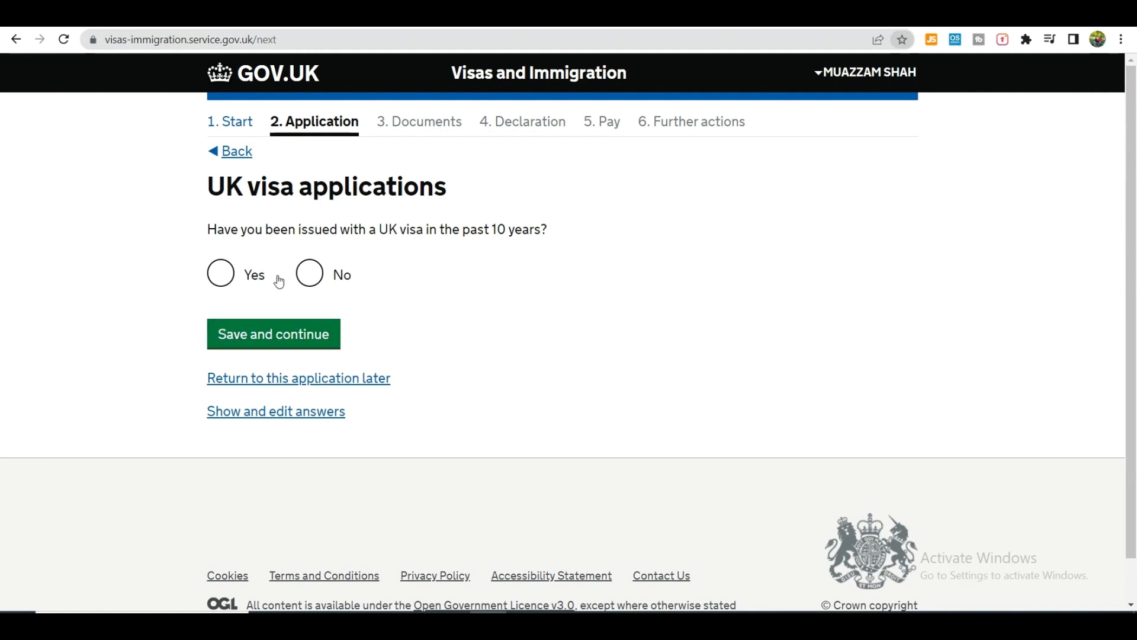
pyautogui.click(310, 276)
pyautogui.click(273, 336)
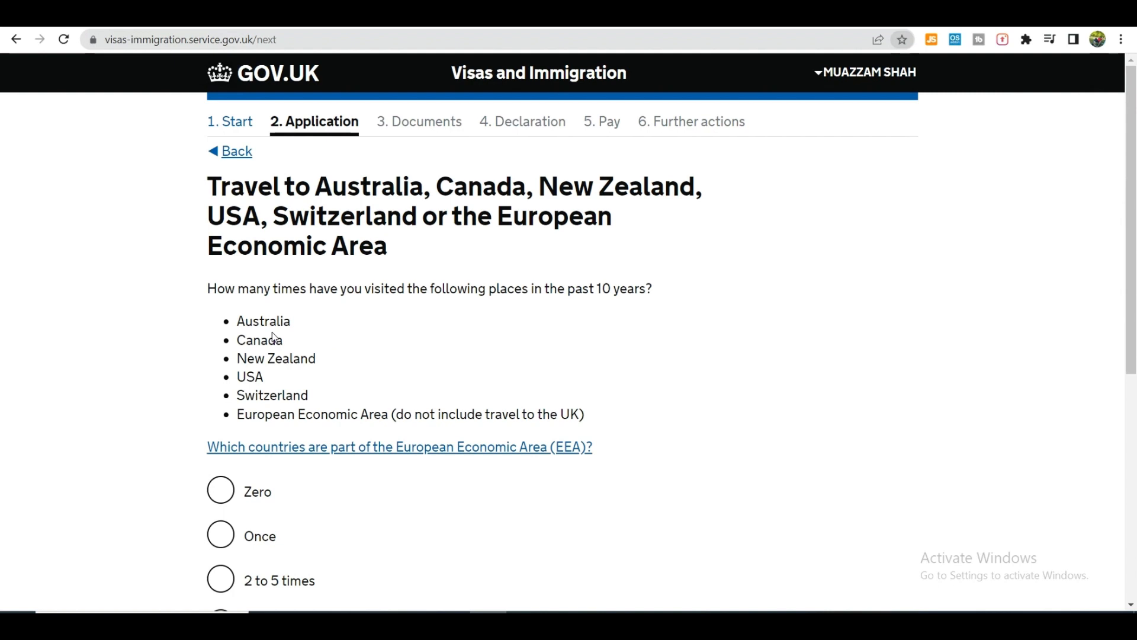
# Step: Record Zero visits to the listed countries and No other world travel, saving both answers
pyautogui.scroll(-1, 274, 337)
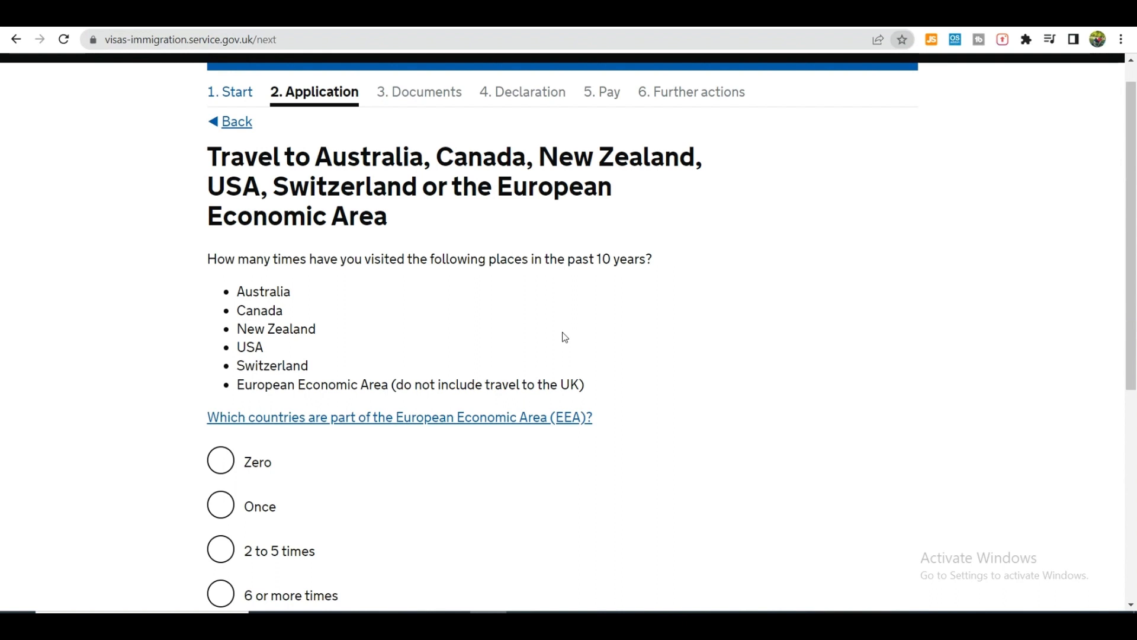
pyautogui.moveTo(1133, 248); pyautogui.dragTo(1135, 343)
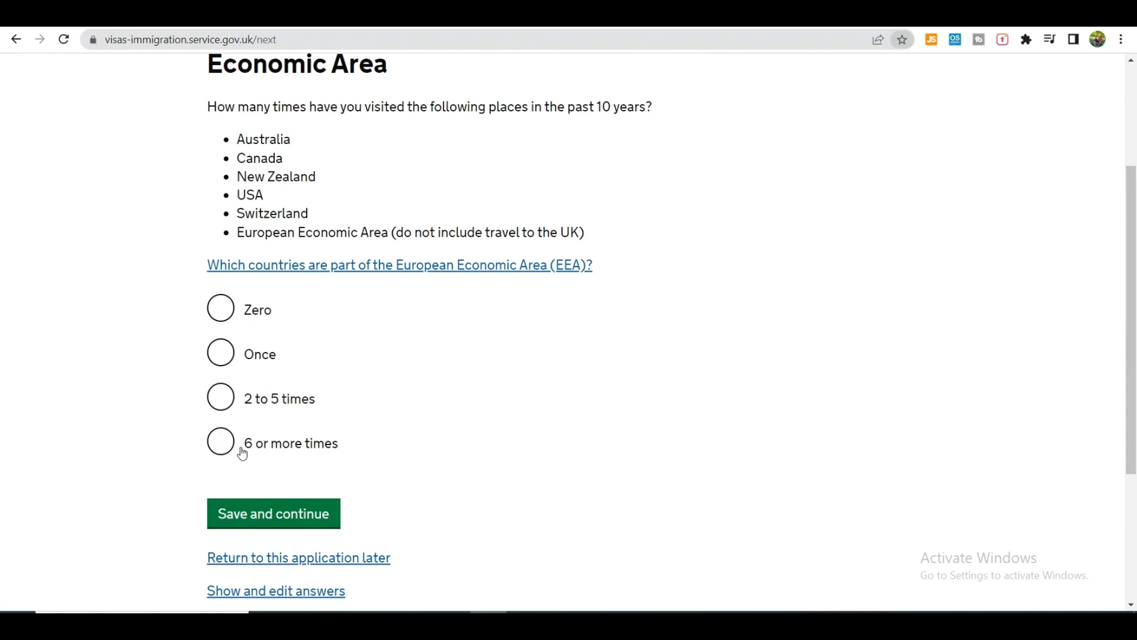
pyautogui.click(226, 307)
pyautogui.click(302, 525)
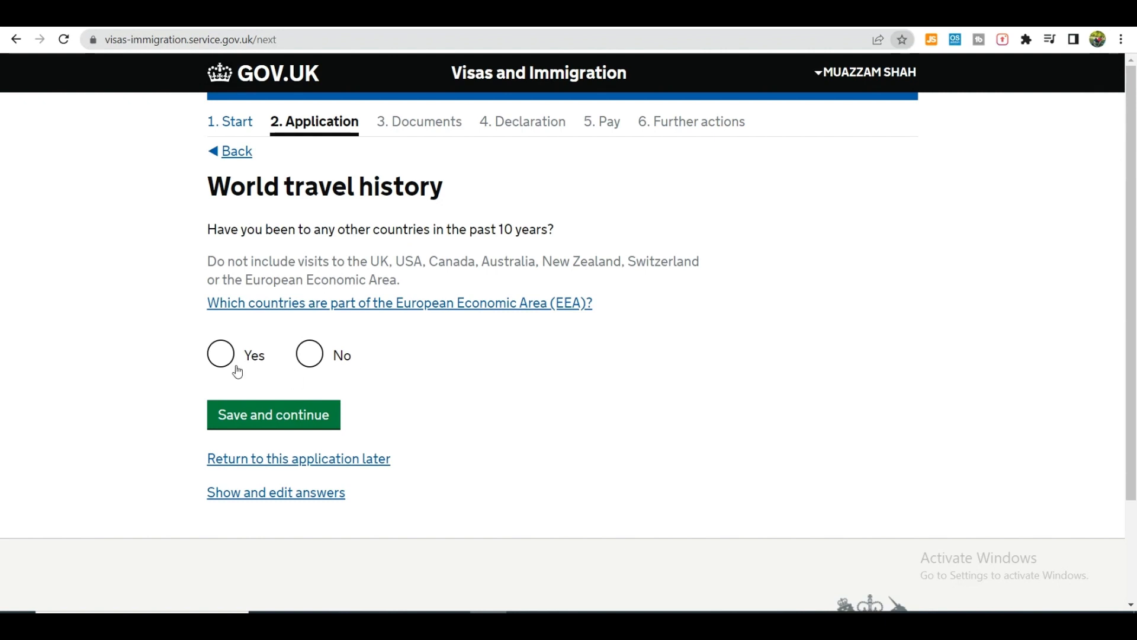
pyautogui.click(316, 362)
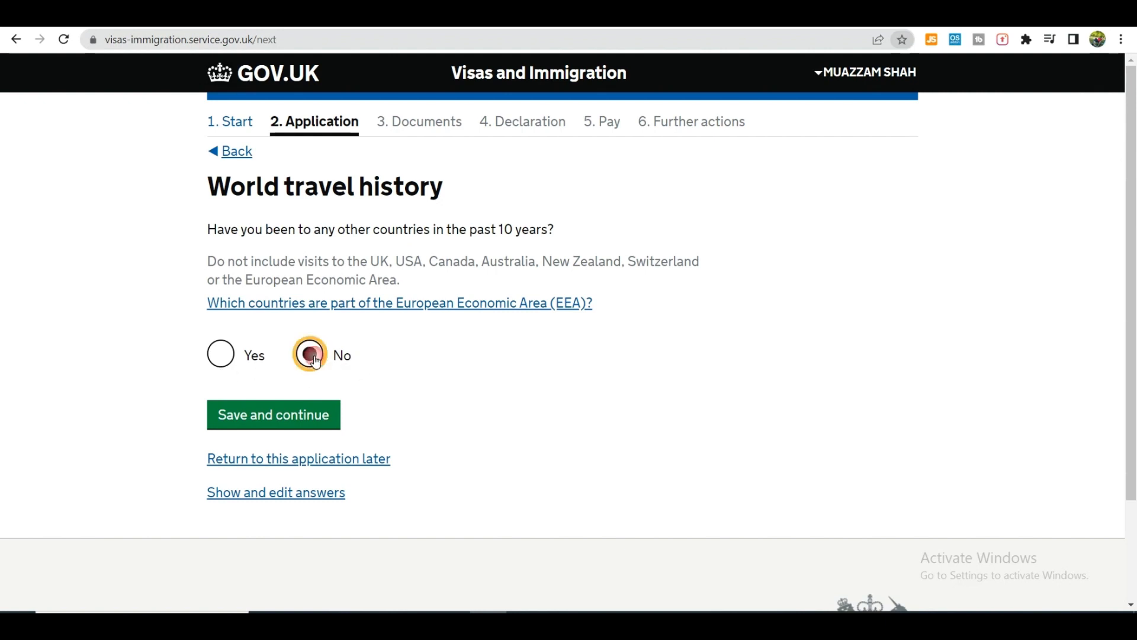
pyautogui.click(280, 425)
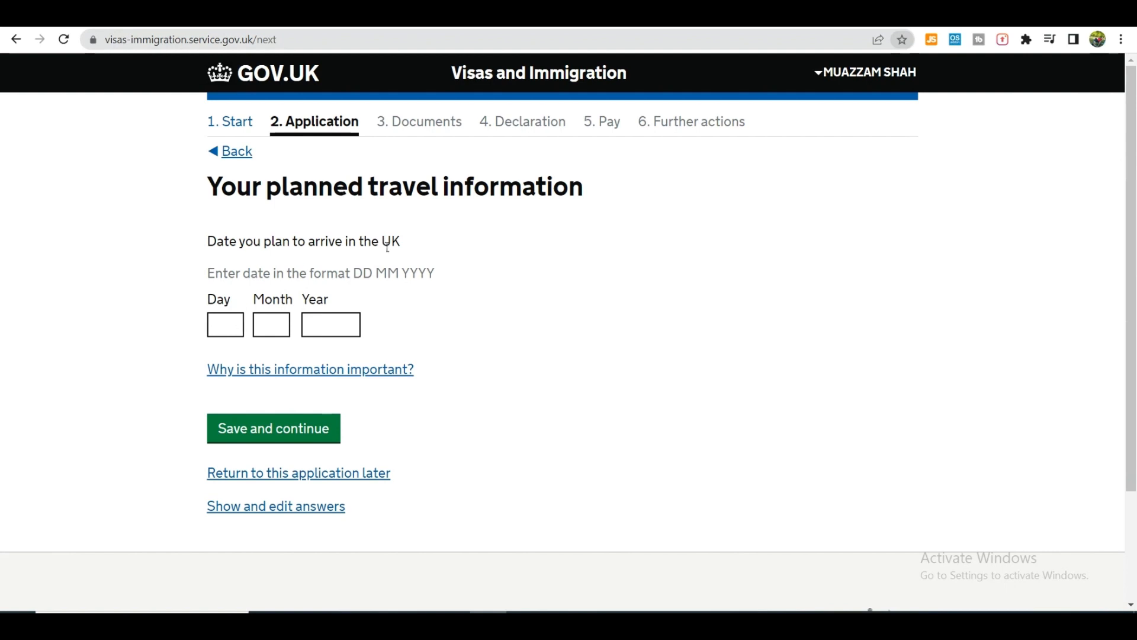
# Step: Enter 12 06 2023 as the planned UK arrival date, correcting the month, and save
pyautogui.click(225, 325)
pyautogui.write('12')
pyautogui.click(271, 324)
pyautogui.write('03')
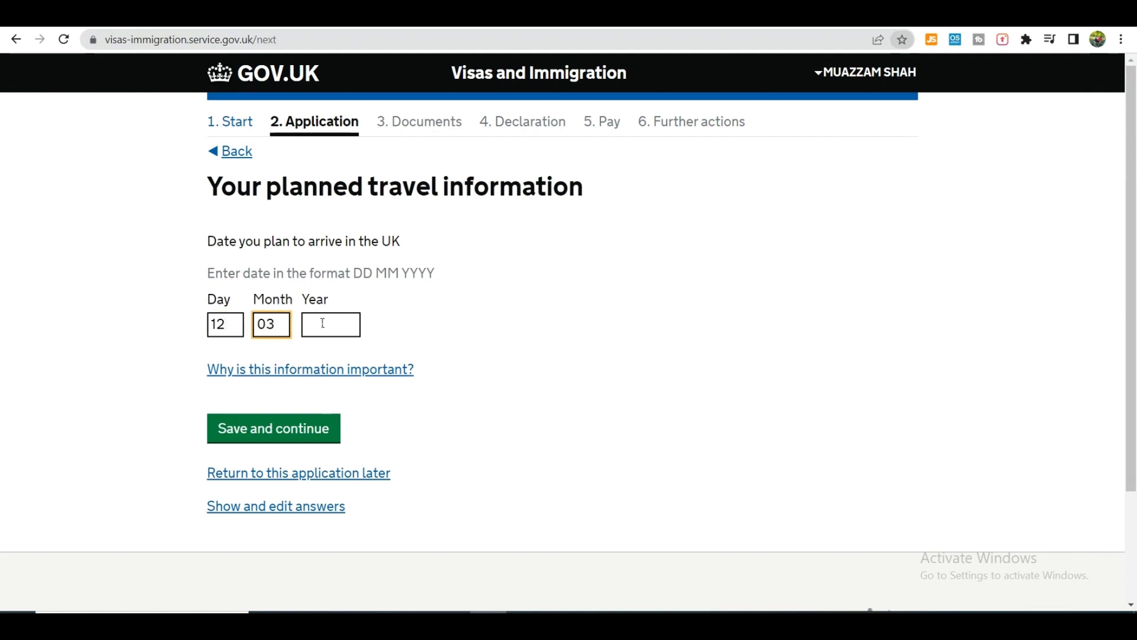
pyautogui.click(323, 323)
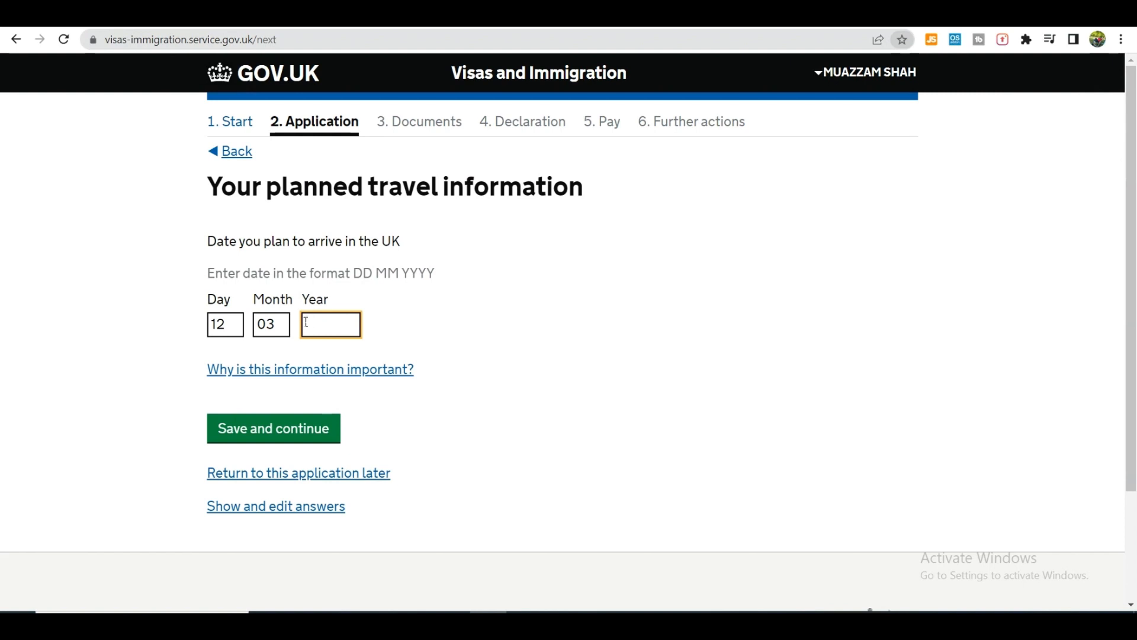
pyautogui.click(288, 324)
pyautogui.press('BackSpace')
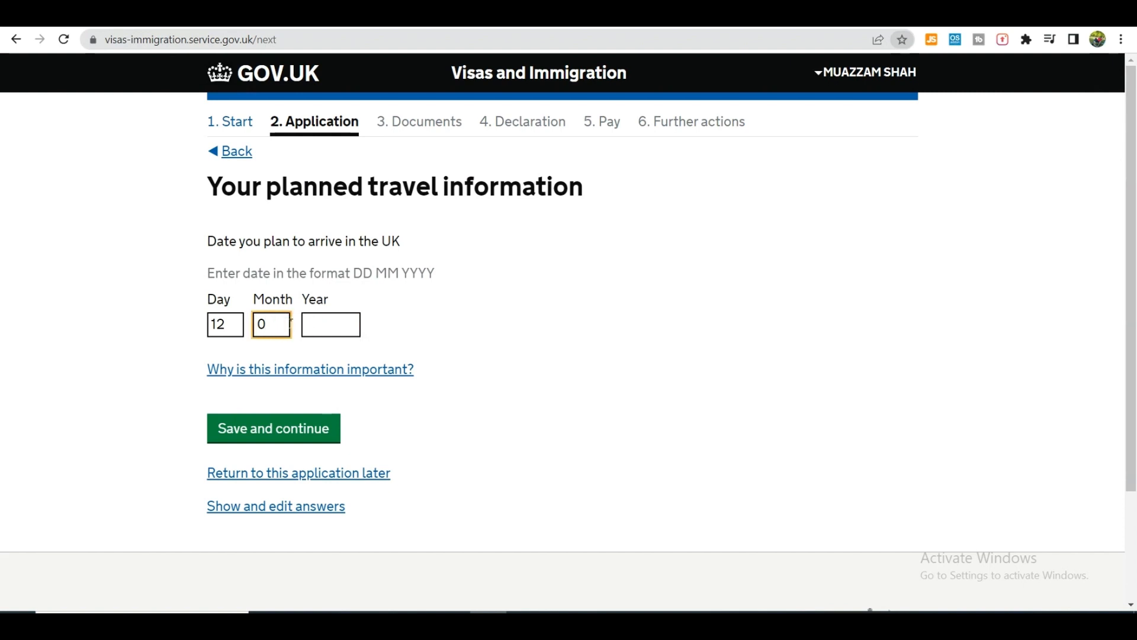
pyautogui.write('6')
pyautogui.click(329, 320)
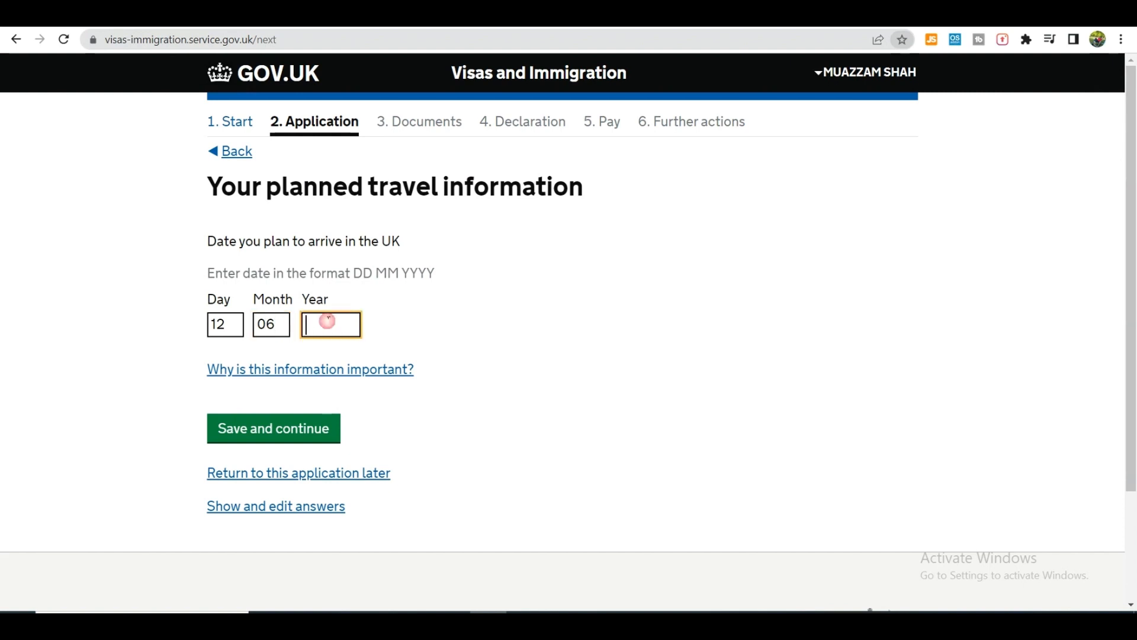
pyautogui.write('2023')
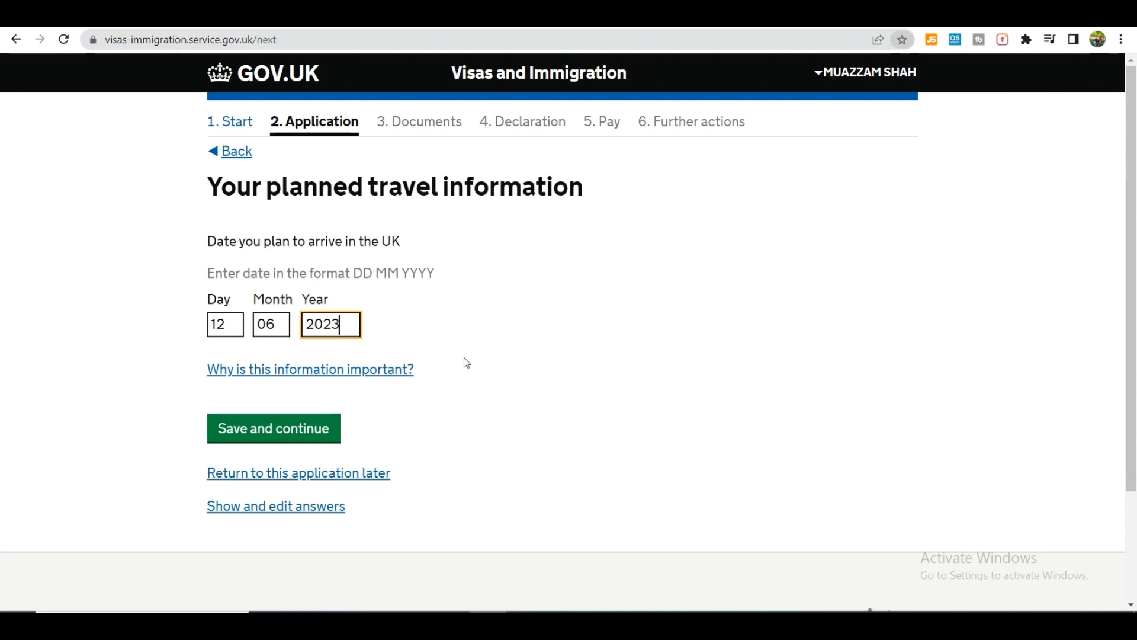
pyautogui.click(300, 430)
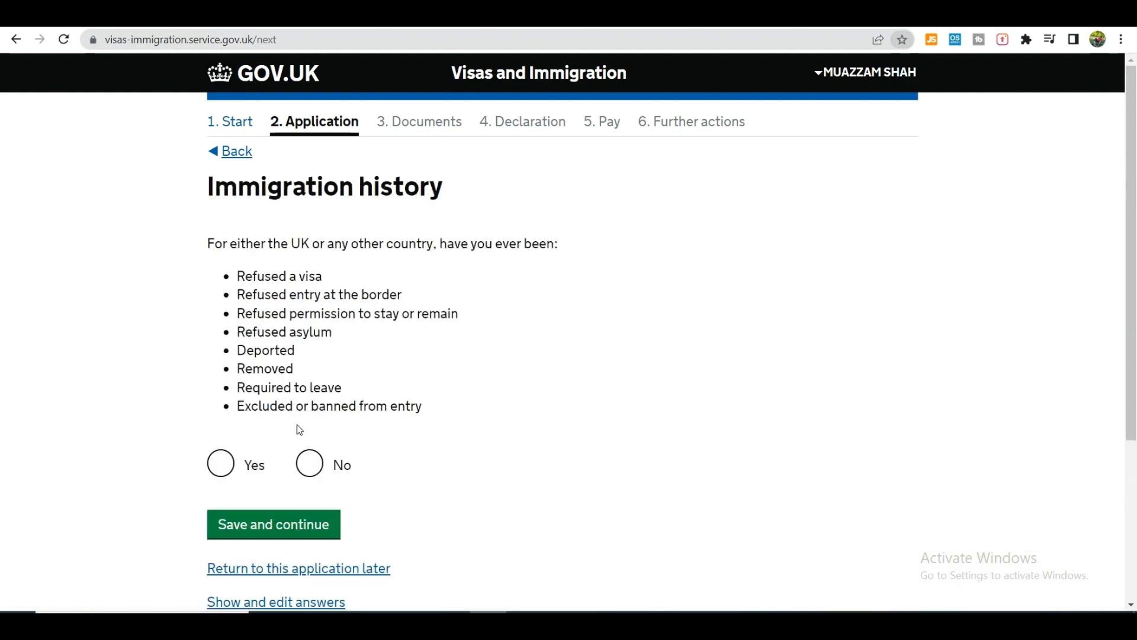
# Step: Answer No to immigration refusals and No to breaching UK immigration law, saving each
pyautogui.scroll(-1, 299, 430)
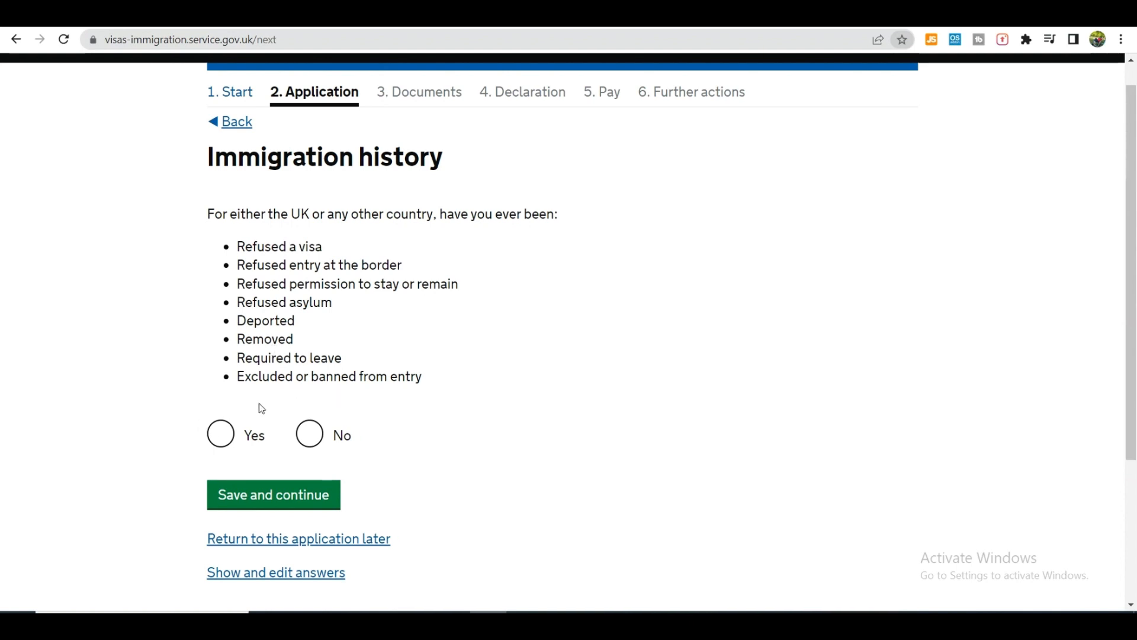
pyautogui.click(308, 445)
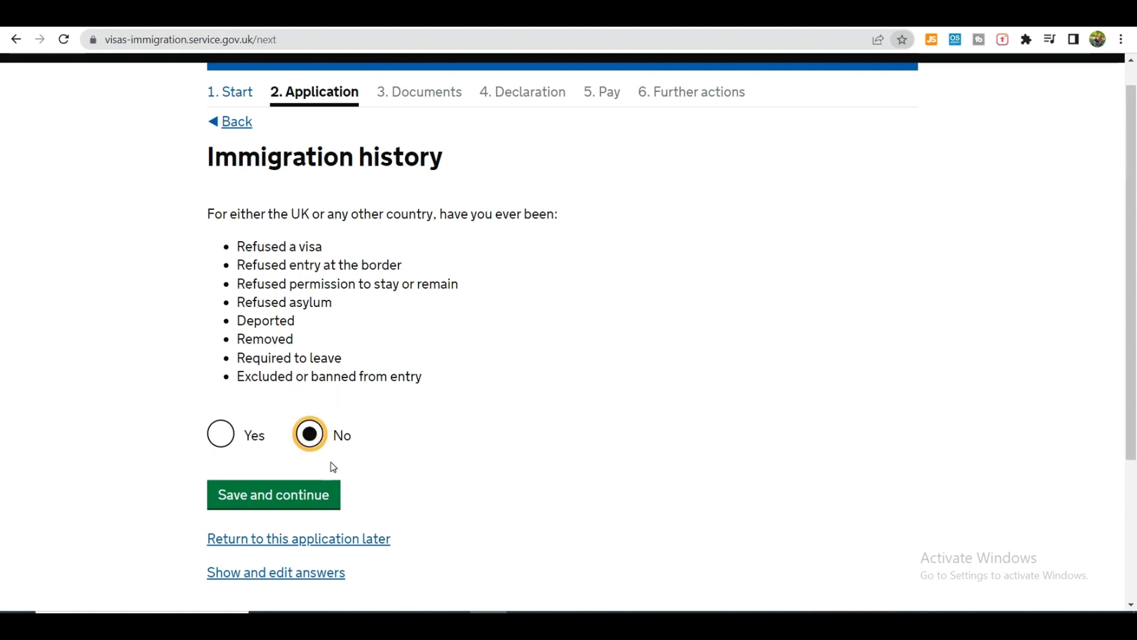
pyautogui.click(273, 494)
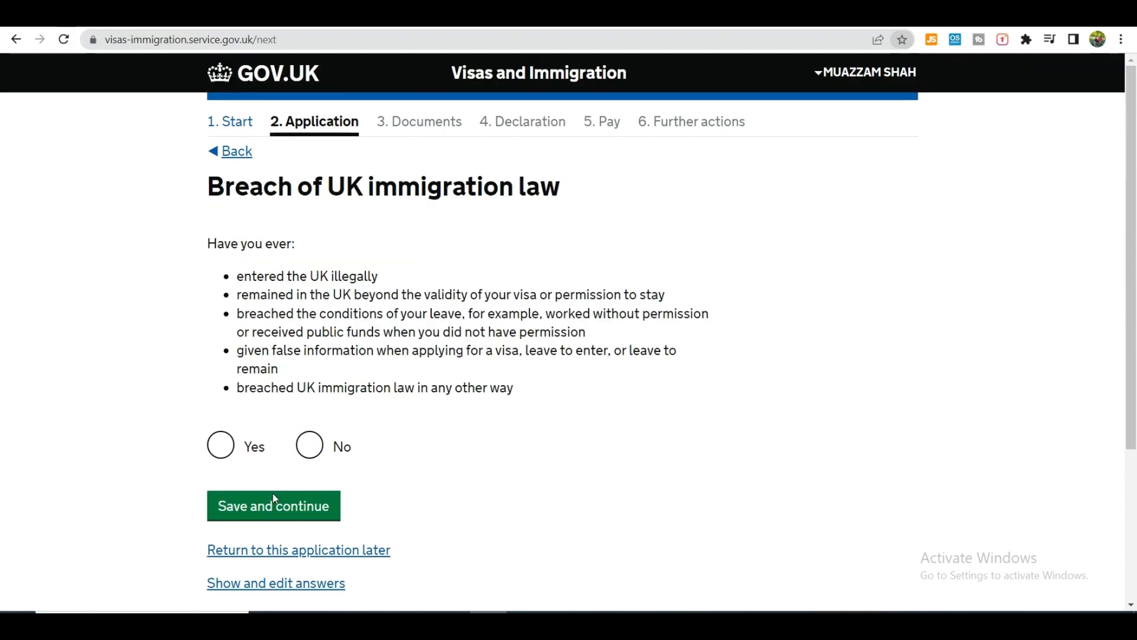
pyautogui.scroll(-1, 273, 494)
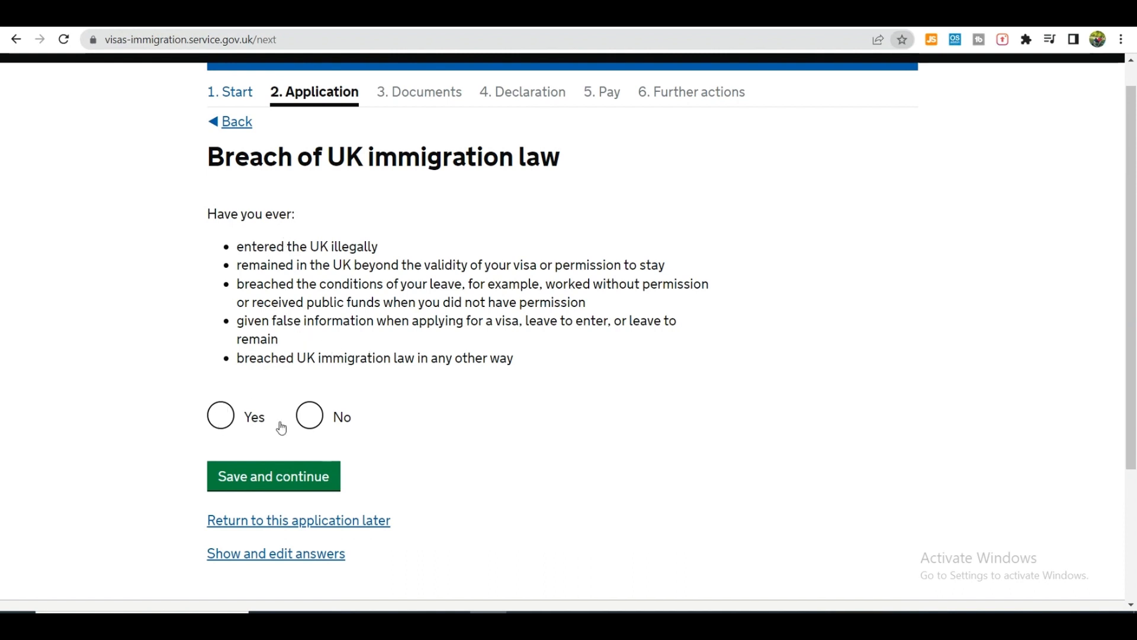
pyautogui.click(309, 424)
pyautogui.click(274, 480)
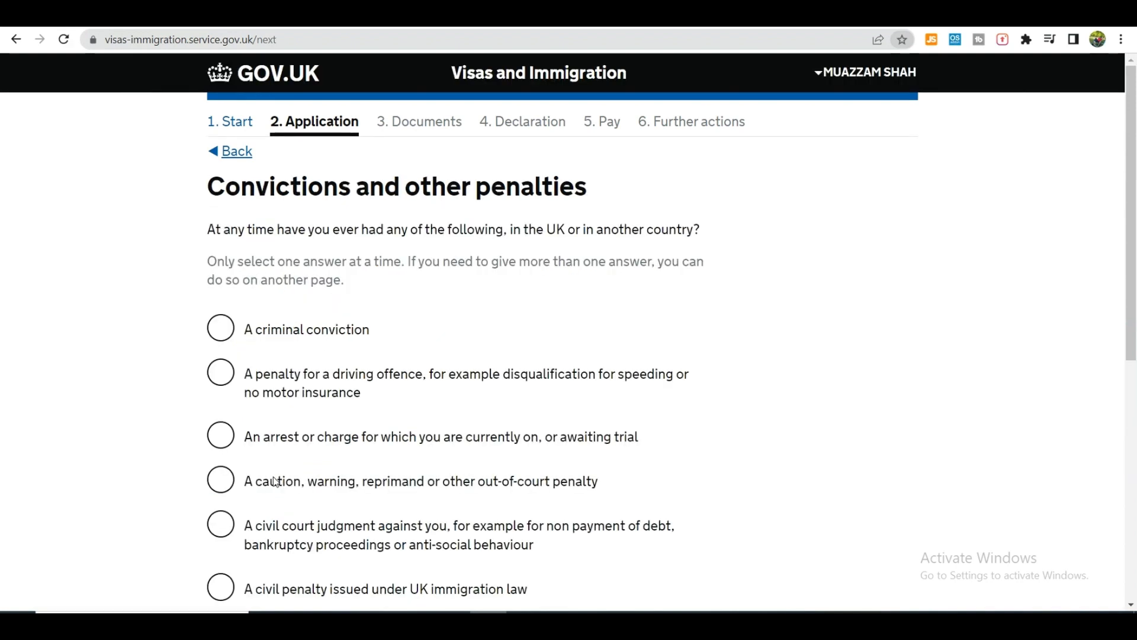
# Step: Choose 'No, I have never had any of these' for convictions and penalties and save
pyautogui.scroll(-1, 276, 481)
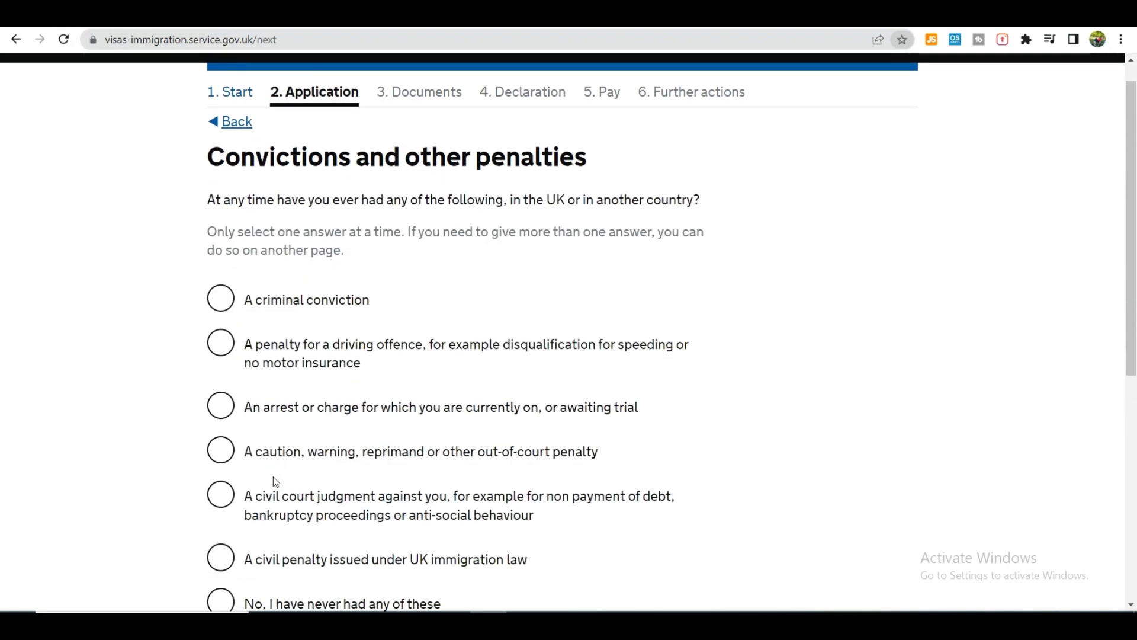
pyautogui.scroll(-5, 275, 481)
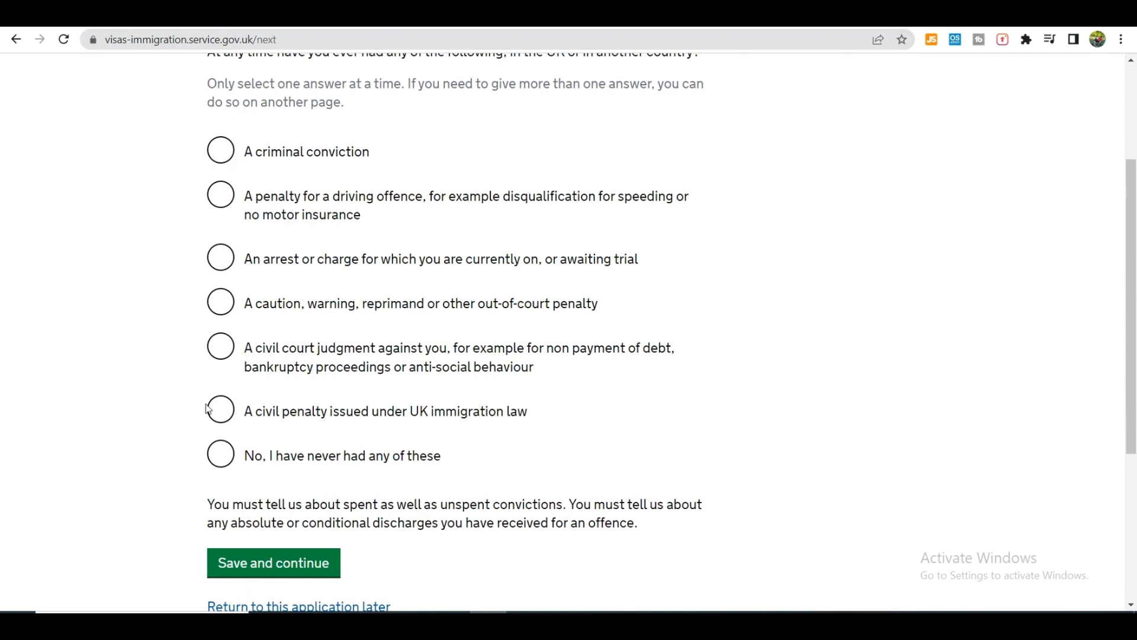
pyautogui.click(218, 468)
pyautogui.click(257, 562)
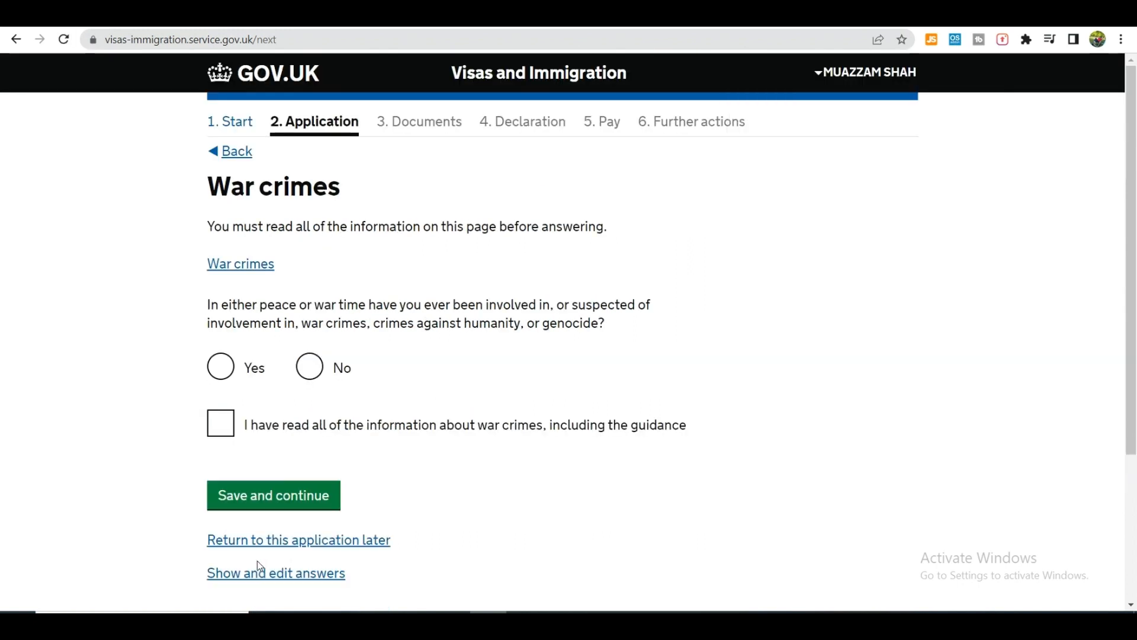
# Step: Answer No on war crimes involvement, confirm reading the guidance, and save
pyautogui.scroll(-1, 258, 565)
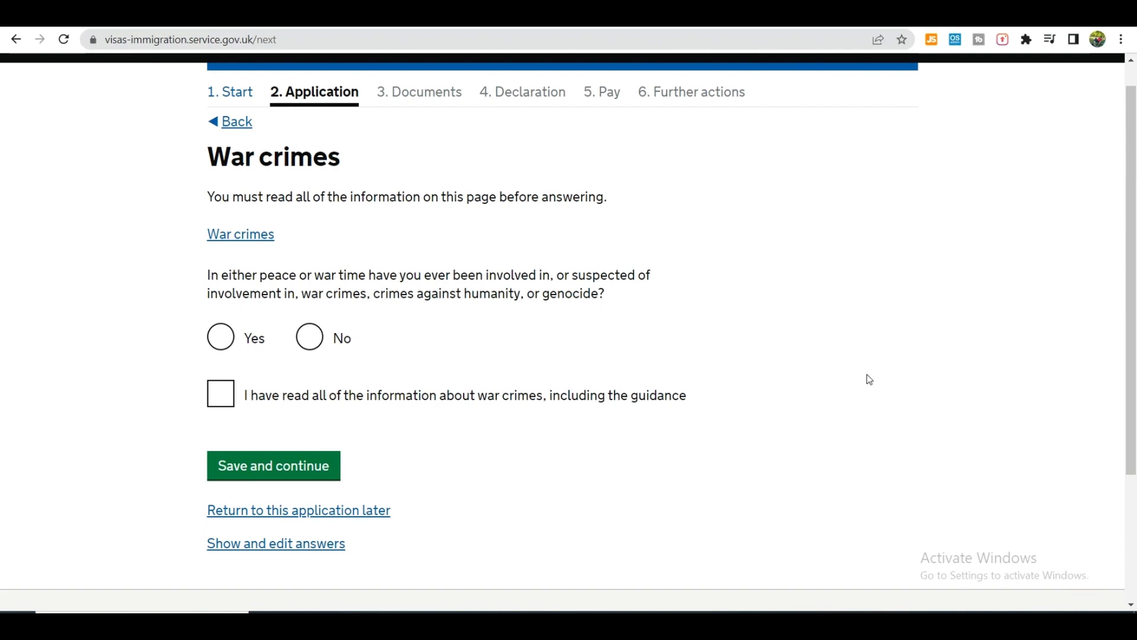
pyautogui.click(320, 342)
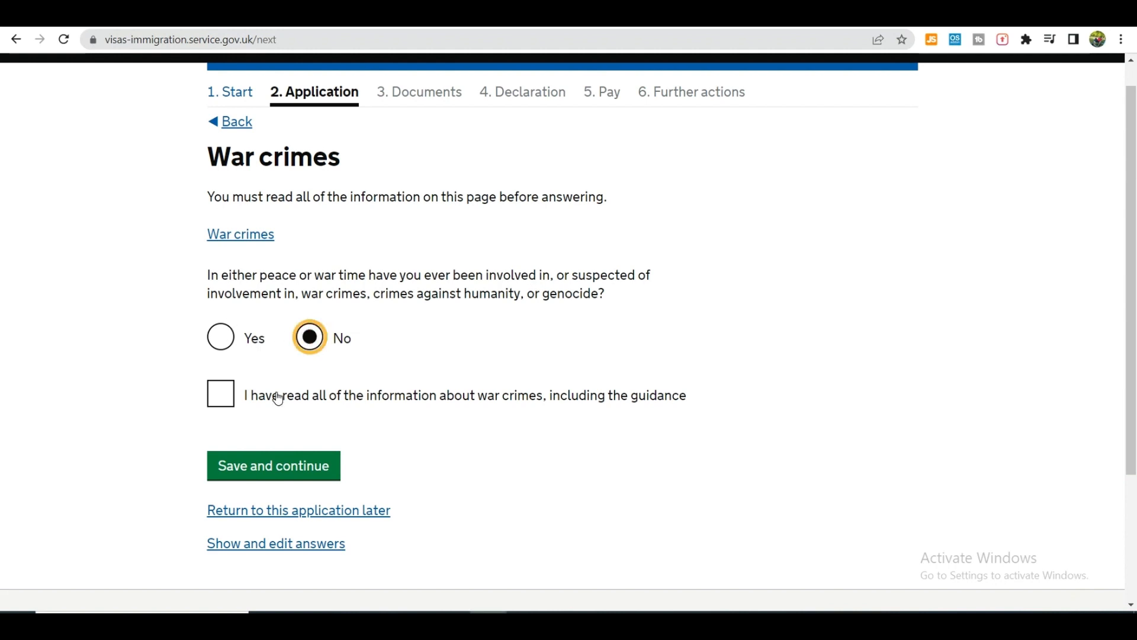
pyautogui.click(224, 404)
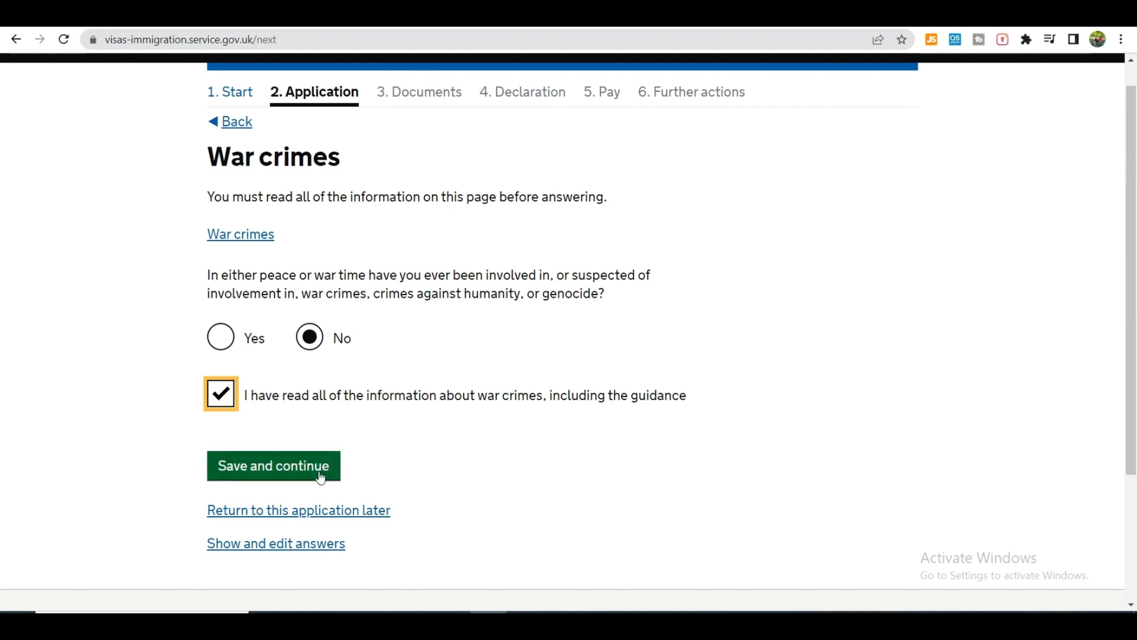
pyautogui.click(256, 472)
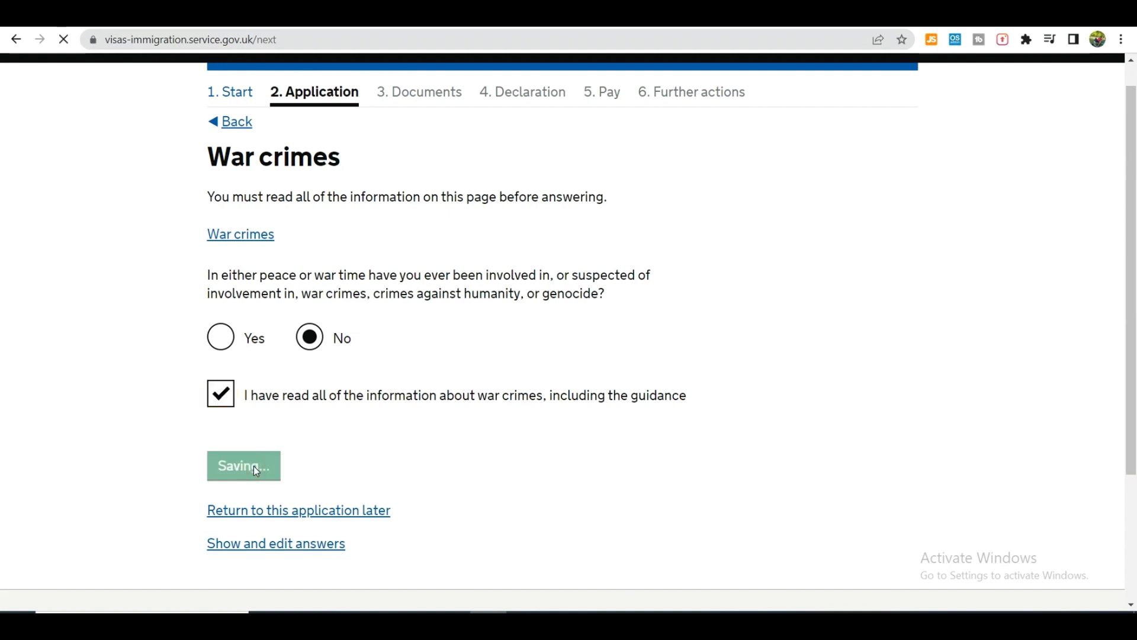
# Step: Answer No to all three terrorism questions, confirm reading the guidance, and save
pyautogui.scroll(-1, 256, 472)
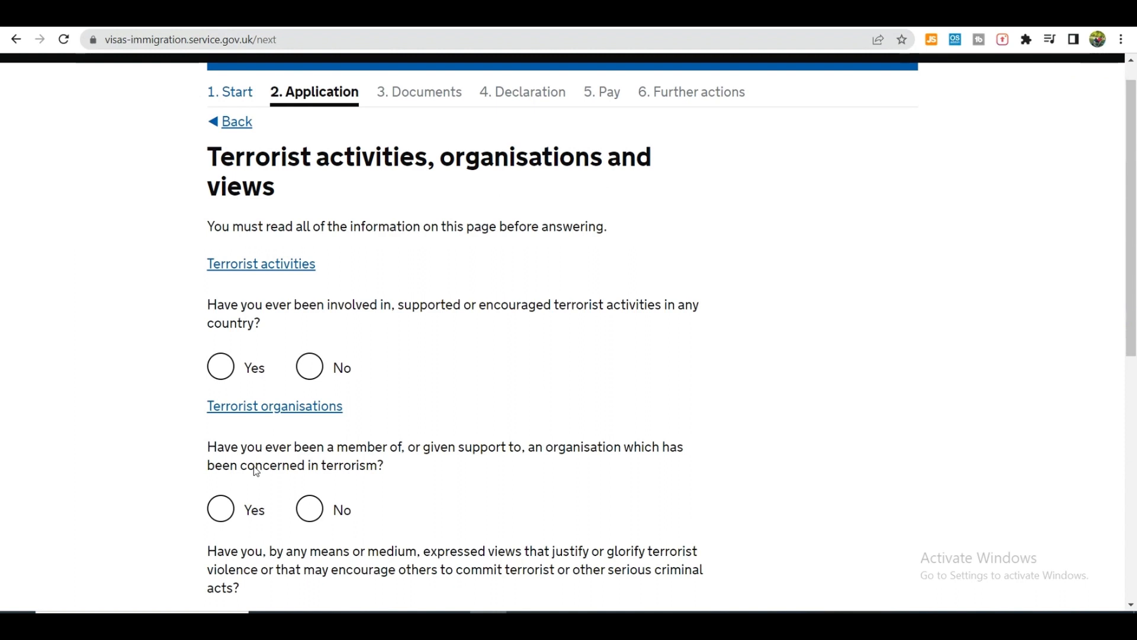
pyautogui.scroll(-1, 255, 472)
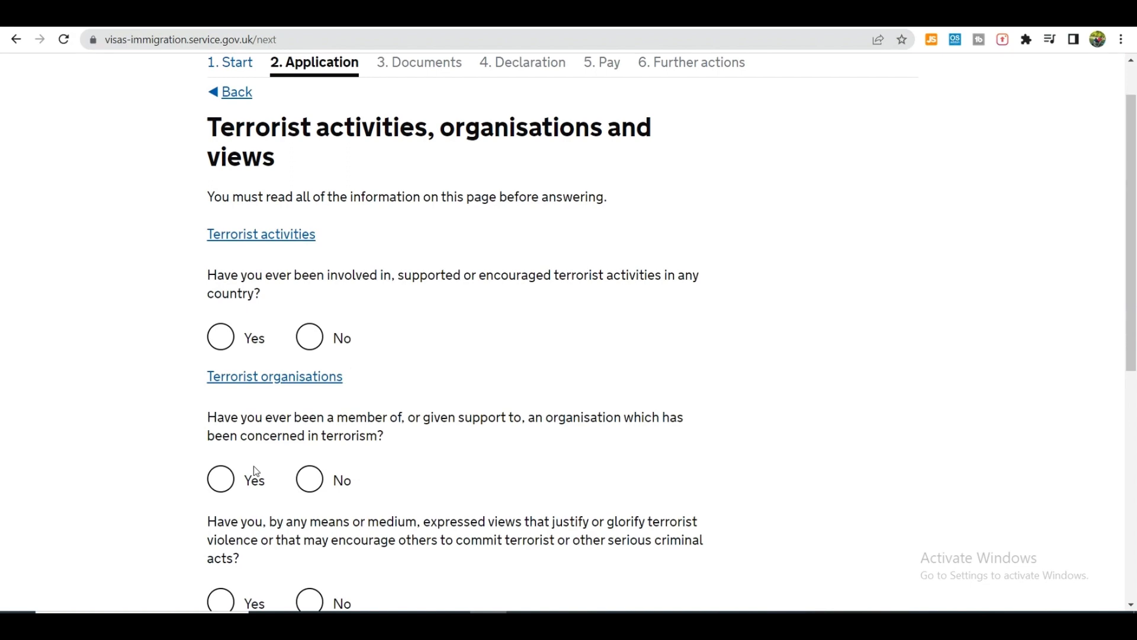
pyautogui.click(310, 337)
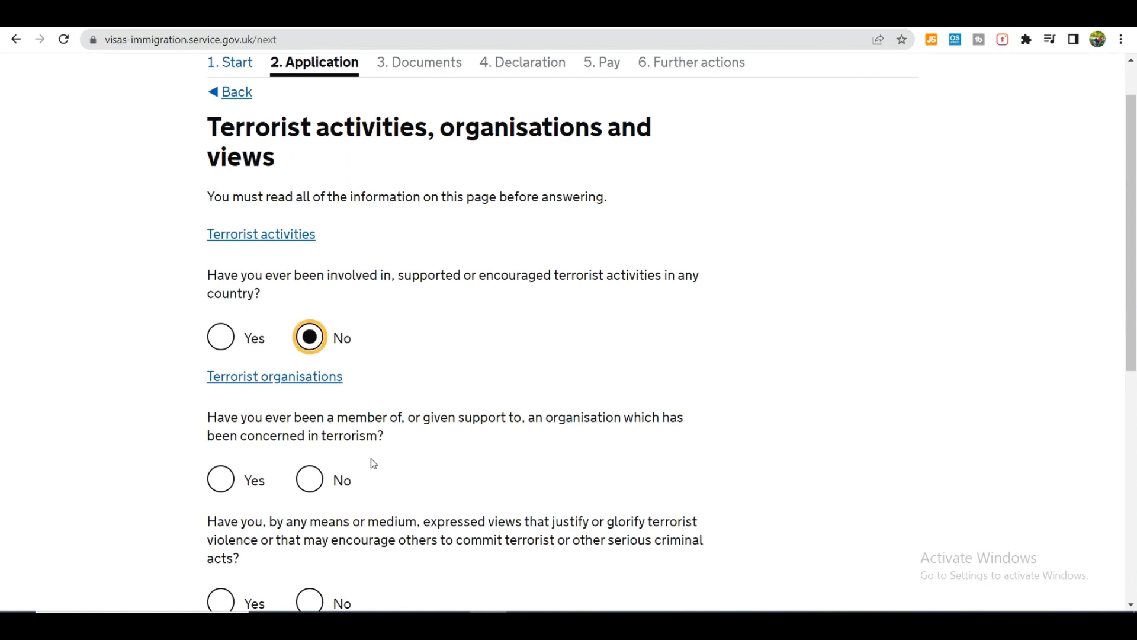
pyautogui.click(306, 478)
pyautogui.scroll(-3, 645, 357)
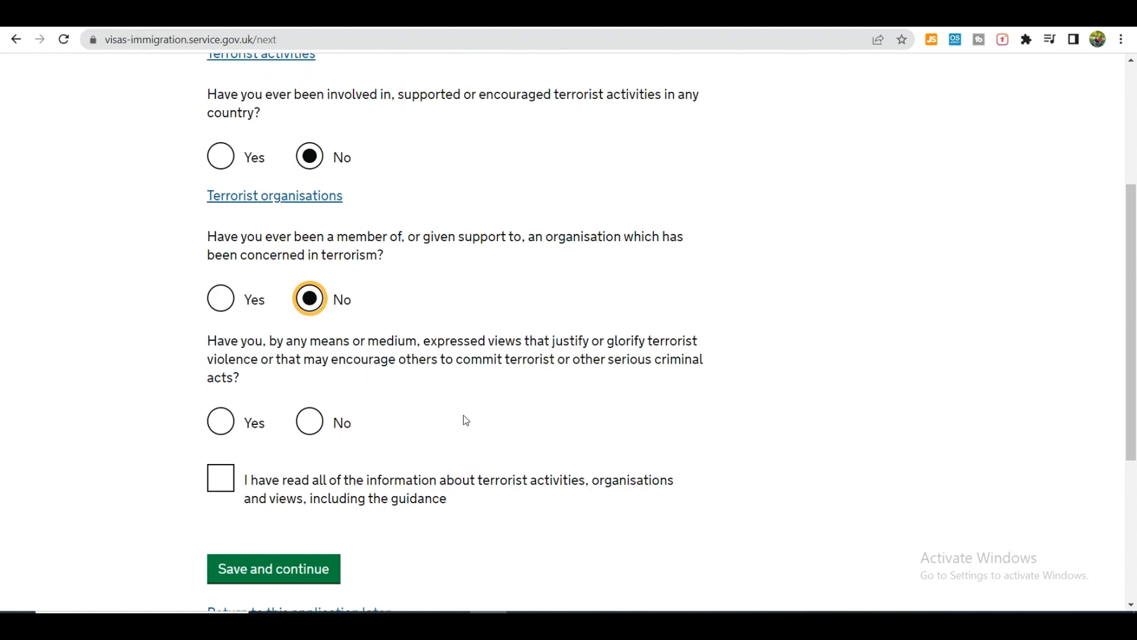
pyautogui.click(308, 432)
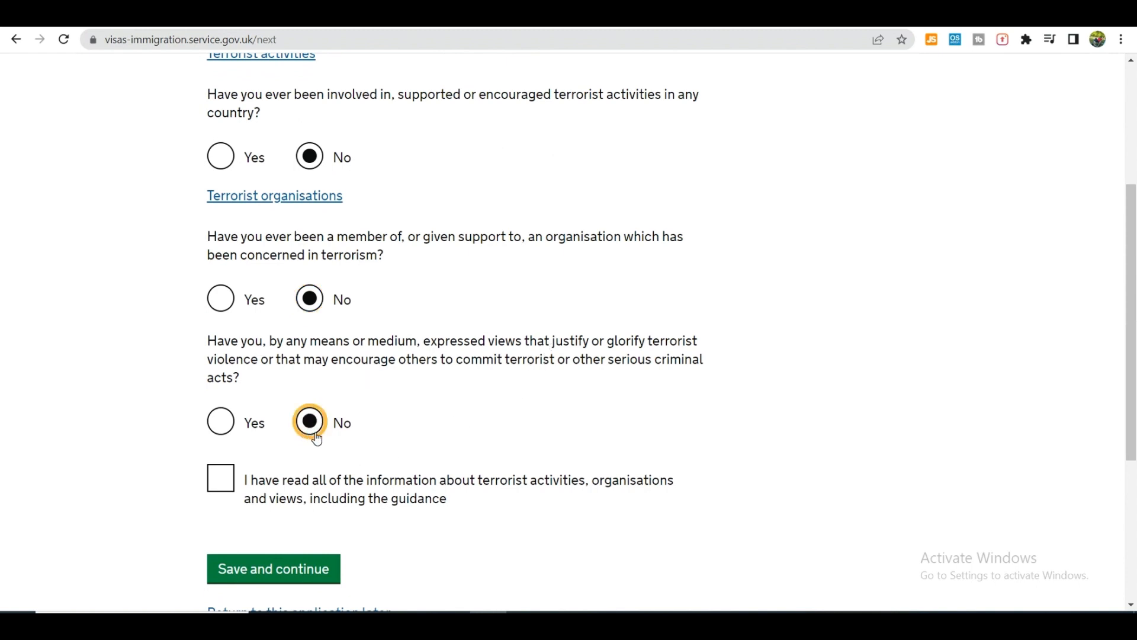
pyautogui.click(221, 477)
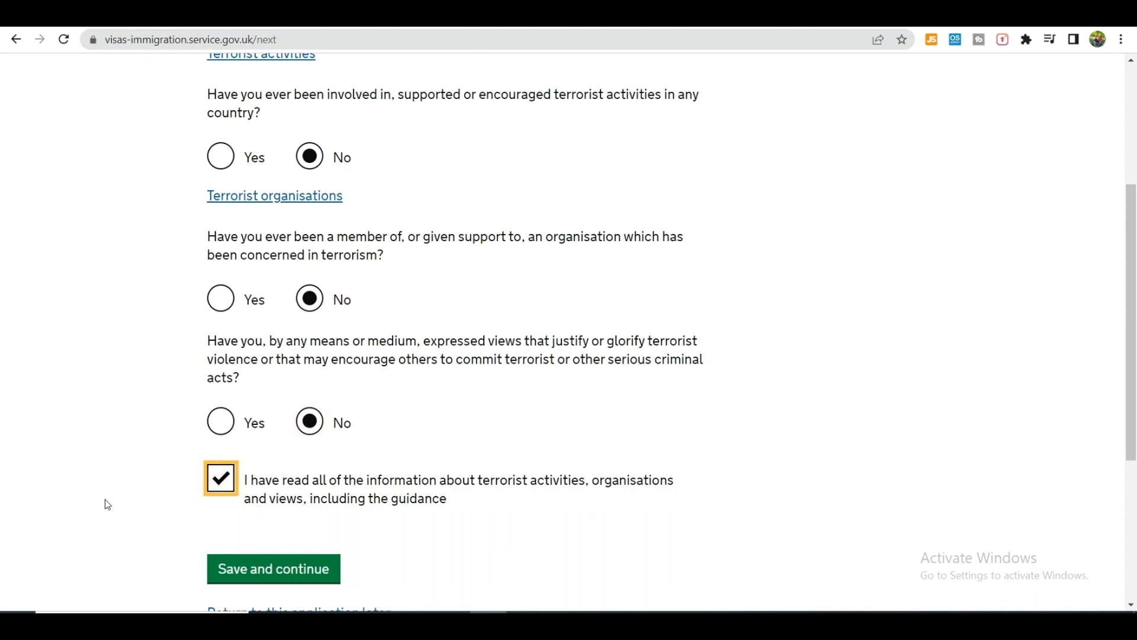
pyautogui.click(277, 567)
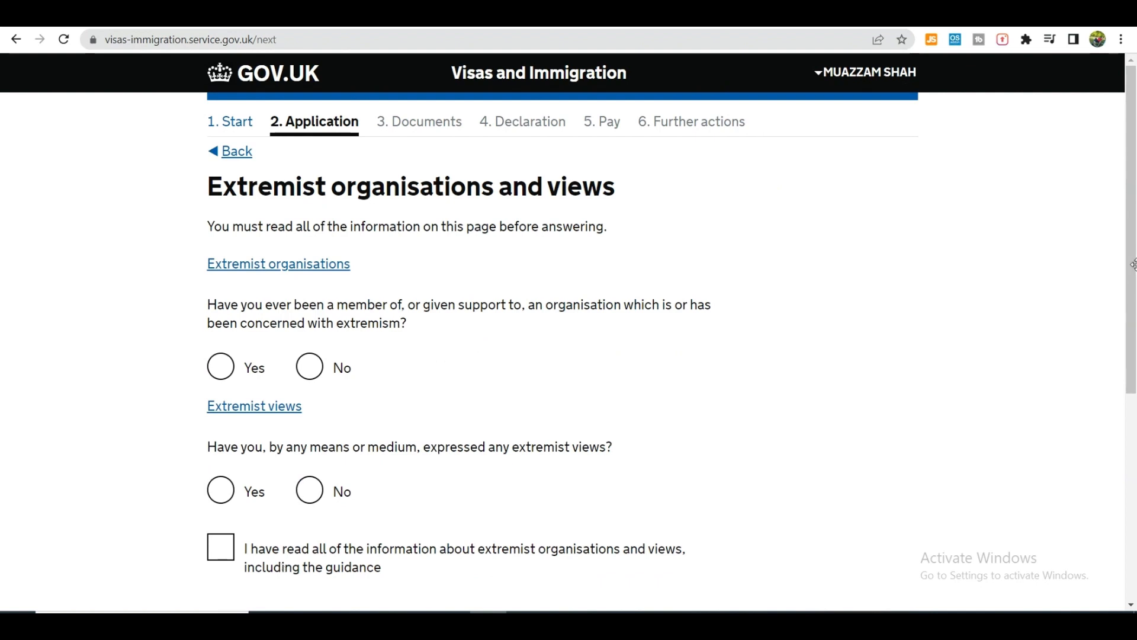
# Step: Answer No to extremist organisation membership and extremist views, confirm the guidance, and save
pyautogui.scroll(-1, 299, 444)
pyautogui.click(309, 312)
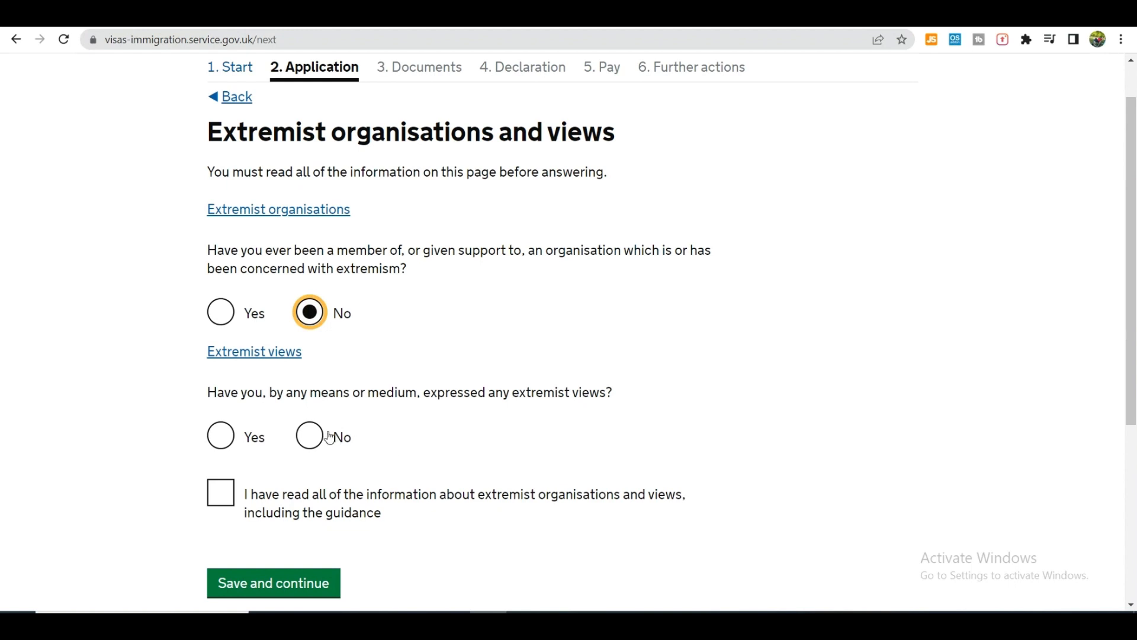
pyautogui.click(310, 435)
pyautogui.click(220, 492)
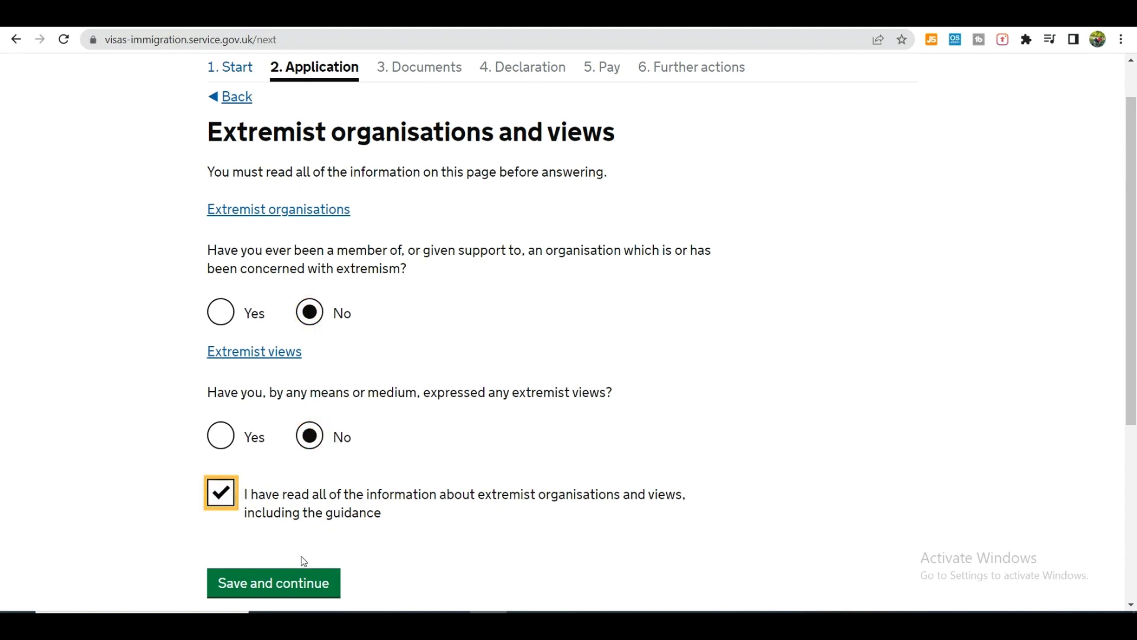
pyautogui.click(280, 584)
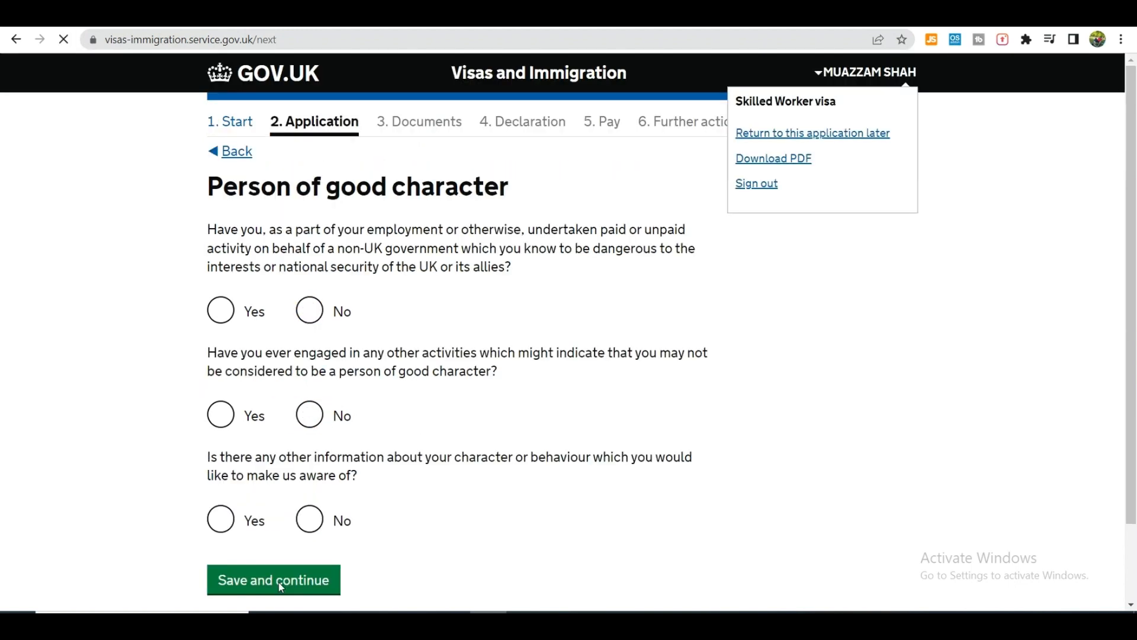
# Step: Answer No to all three good character questions and save
pyautogui.scroll(-1, 353, 192)
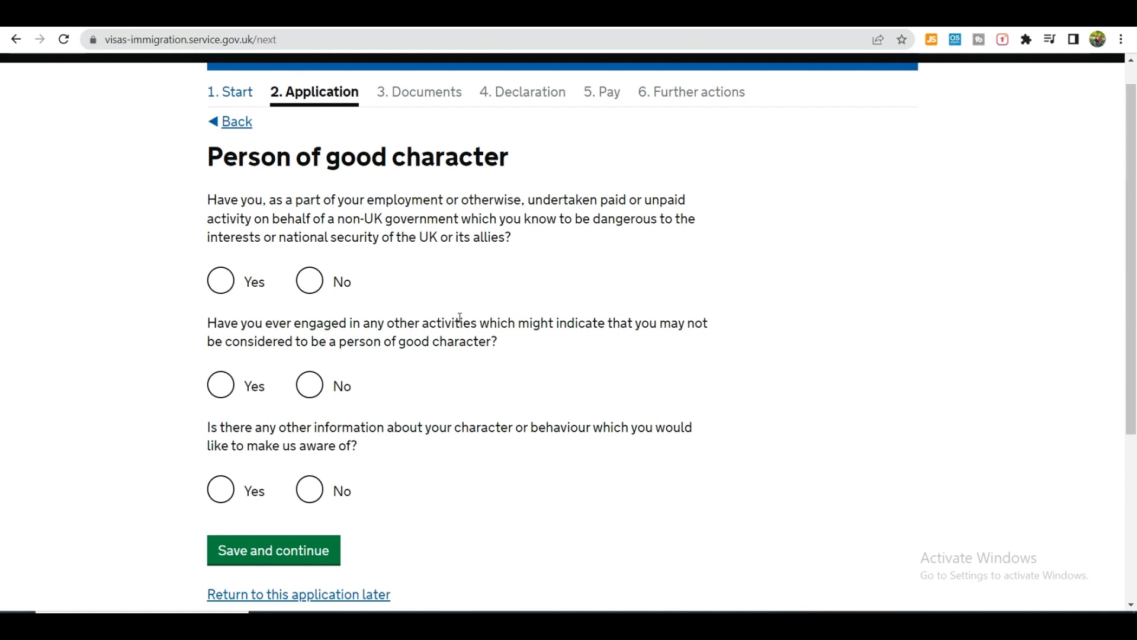
pyautogui.click(315, 286)
pyautogui.click(314, 390)
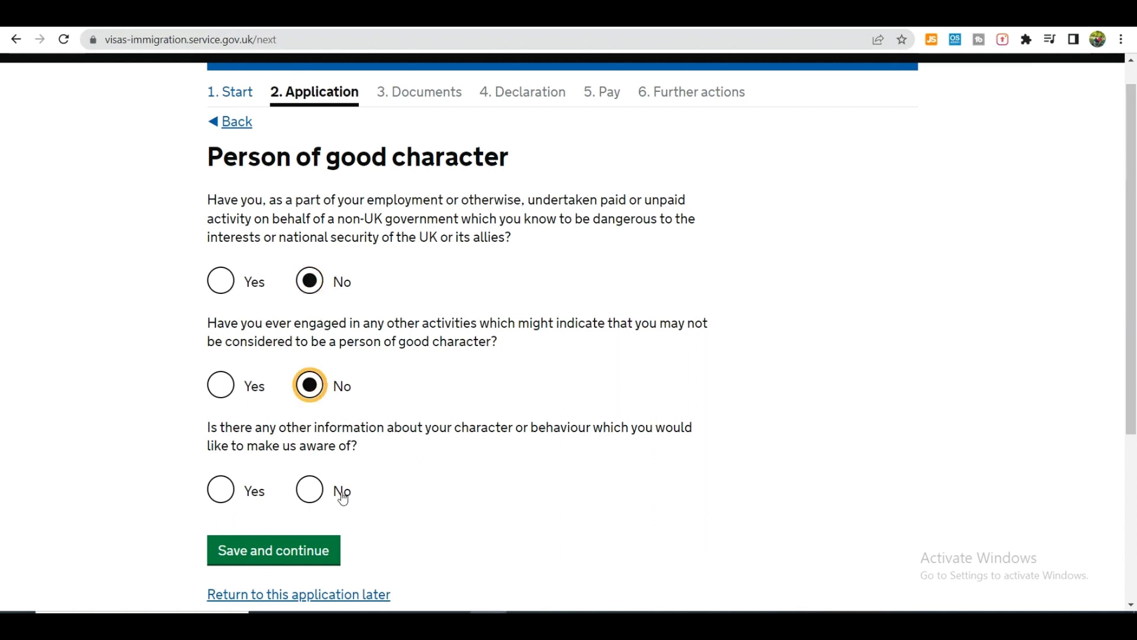
pyautogui.click(311, 492)
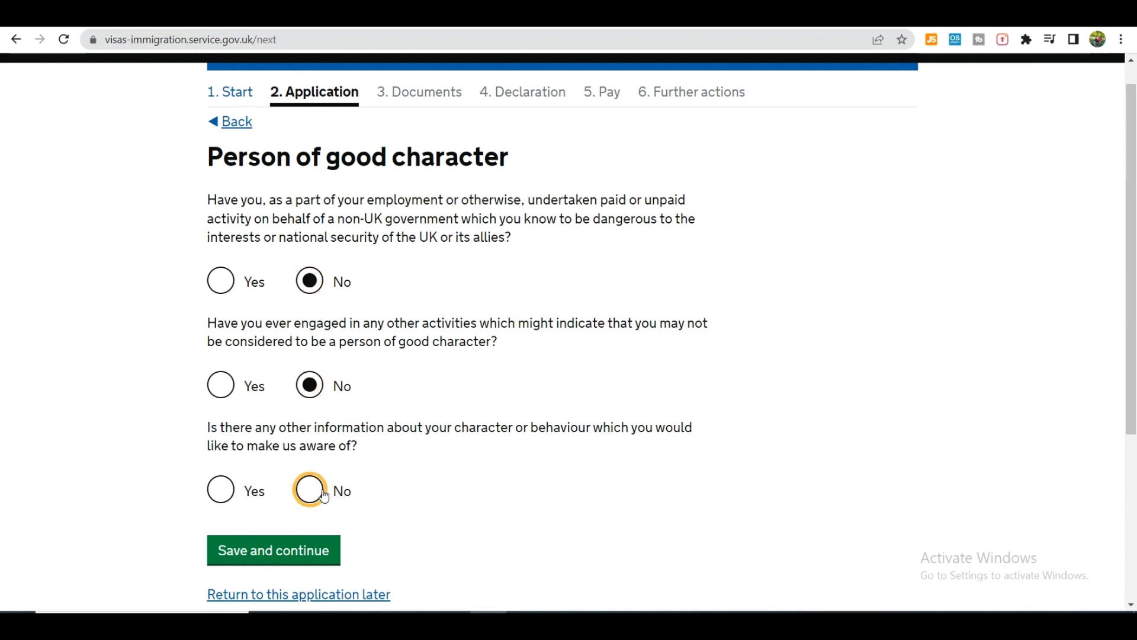
pyautogui.click(298, 557)
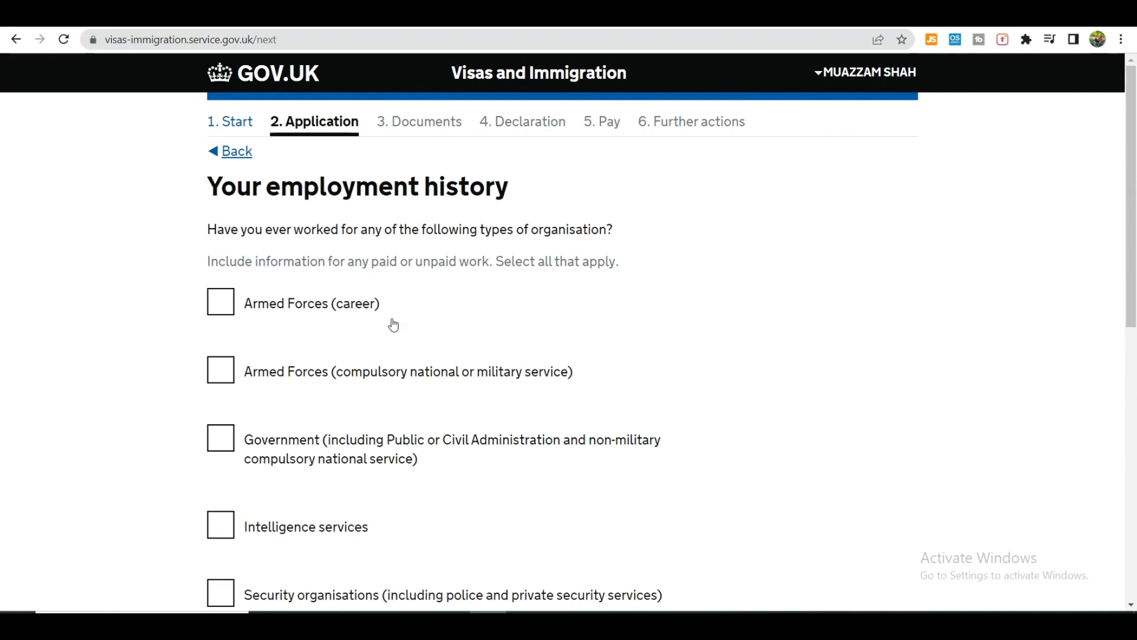
# Step: Declare 'I have not worked in any of the jobs listed above' and save
pyautogui.moveTo(1134, 173); pyautogui.dragTo(1133, 318)
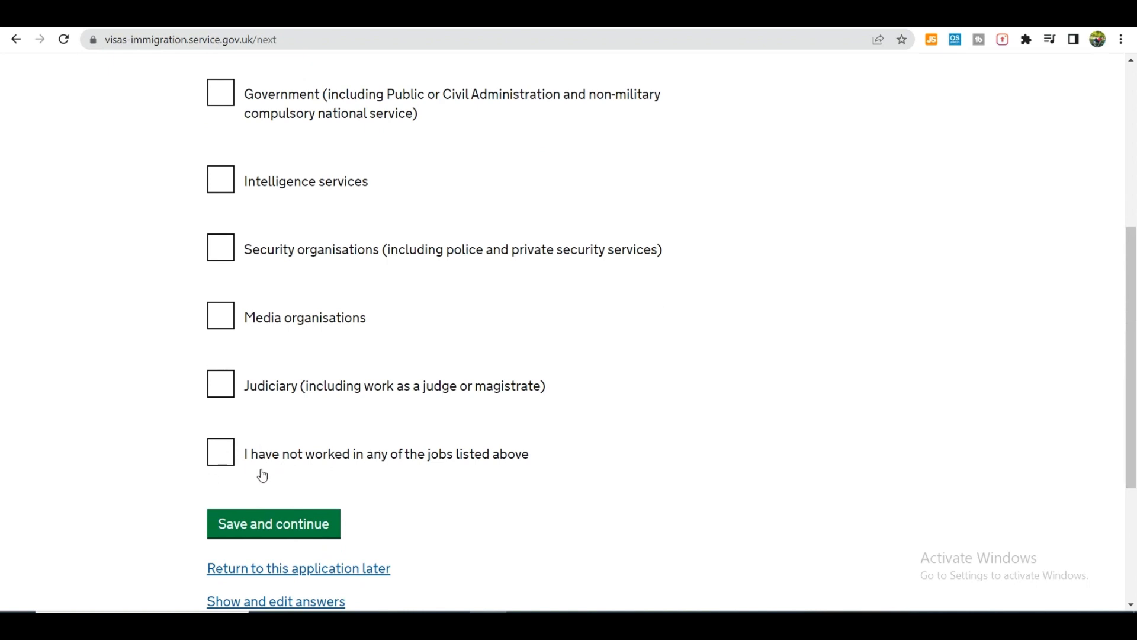
pyautogui.click(224, 460)
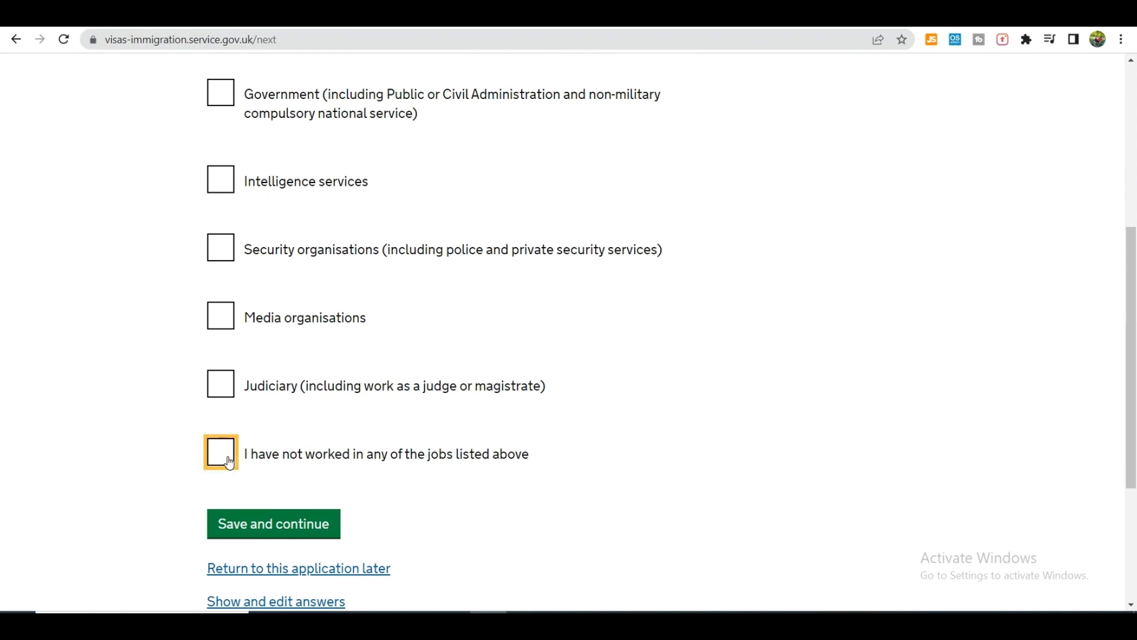
pyautogui.click(293, 530)
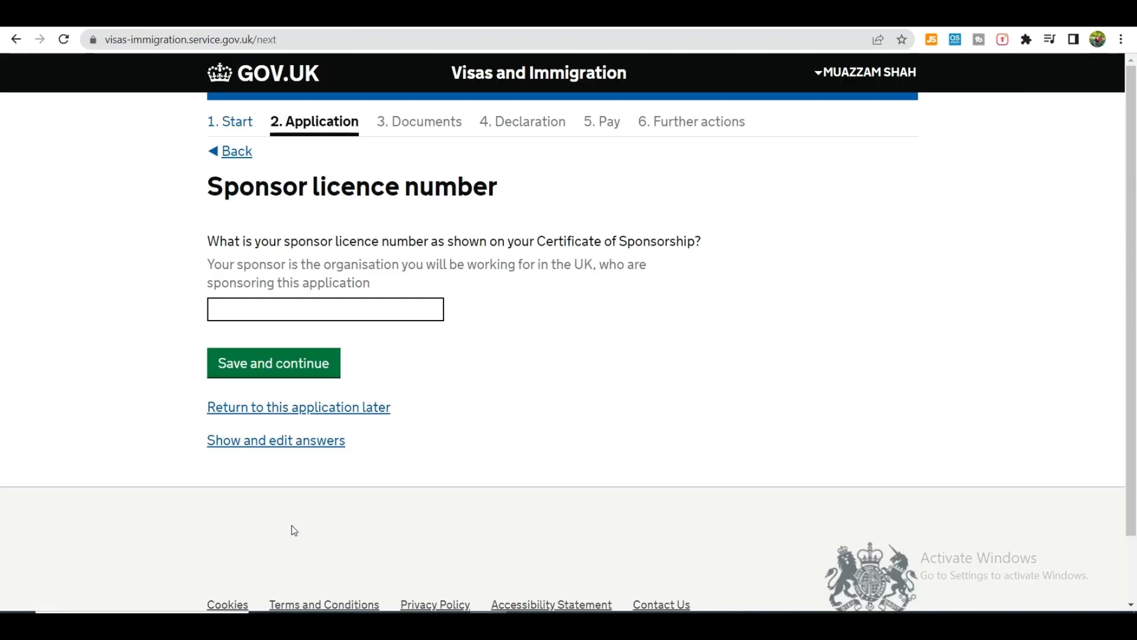
# Step: Save the entered sponsor licence number and continue to the Sponsor certifying maintenance page
pyautogui.scroll(-1, 294, 530)
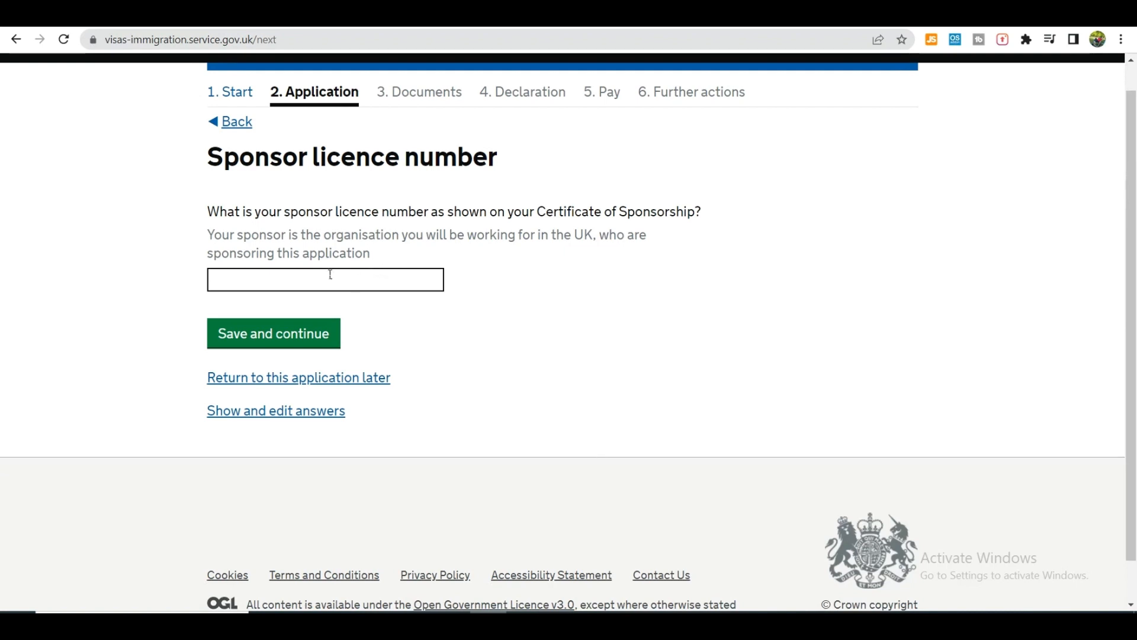
pyautogui.click(301, 326)
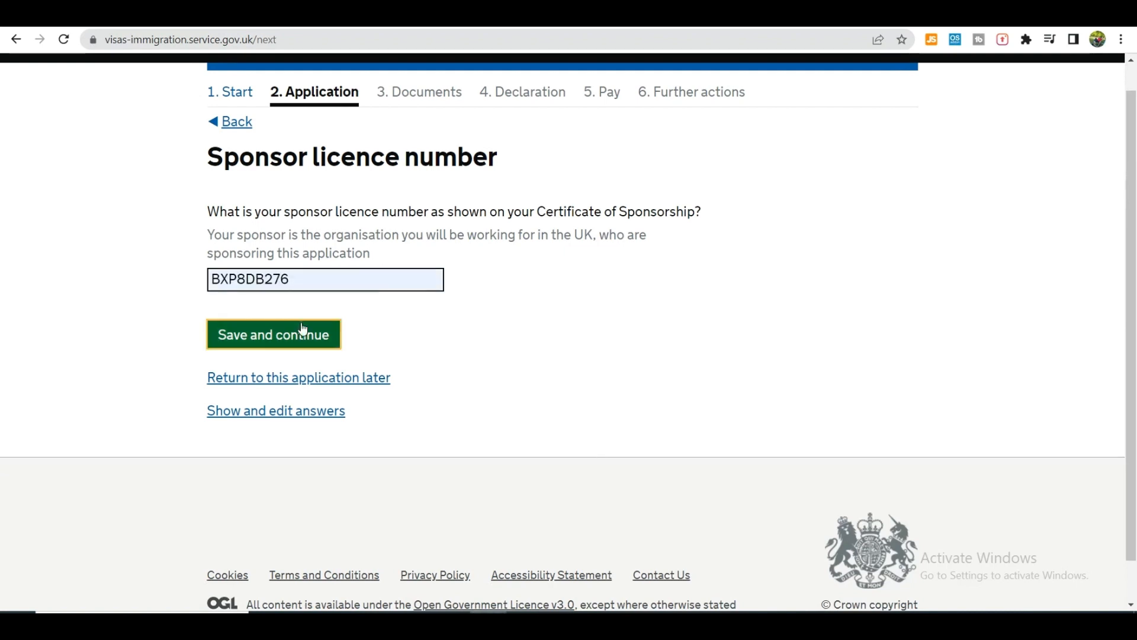
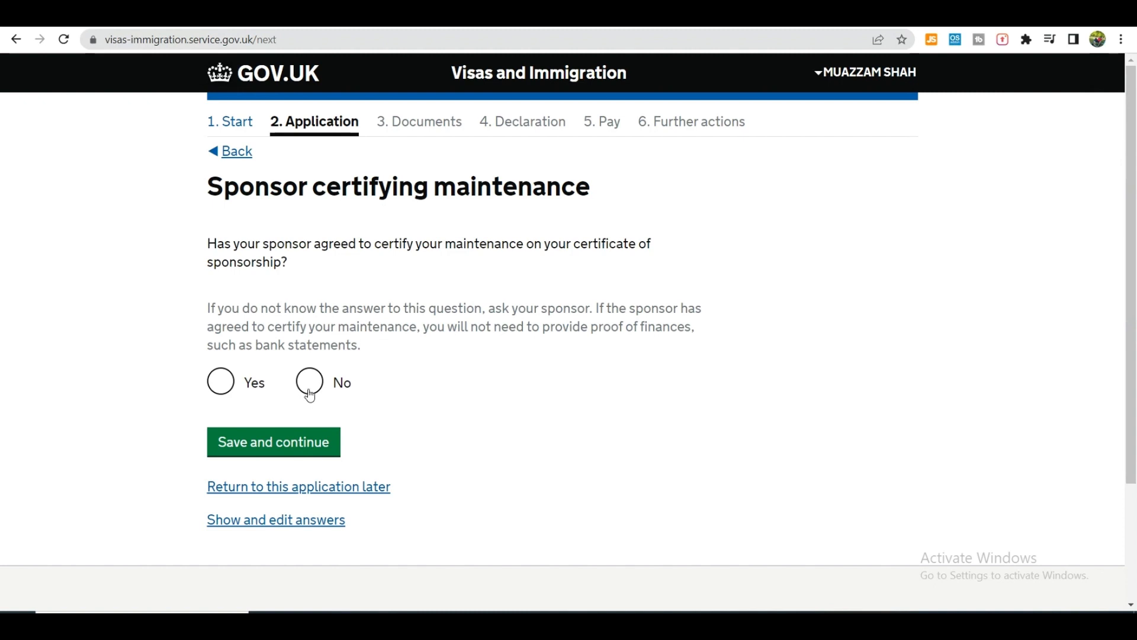
# Step: Answer Yes that the sponsor certifies maintenance and save the answer
pyautogui.click(221, 381)
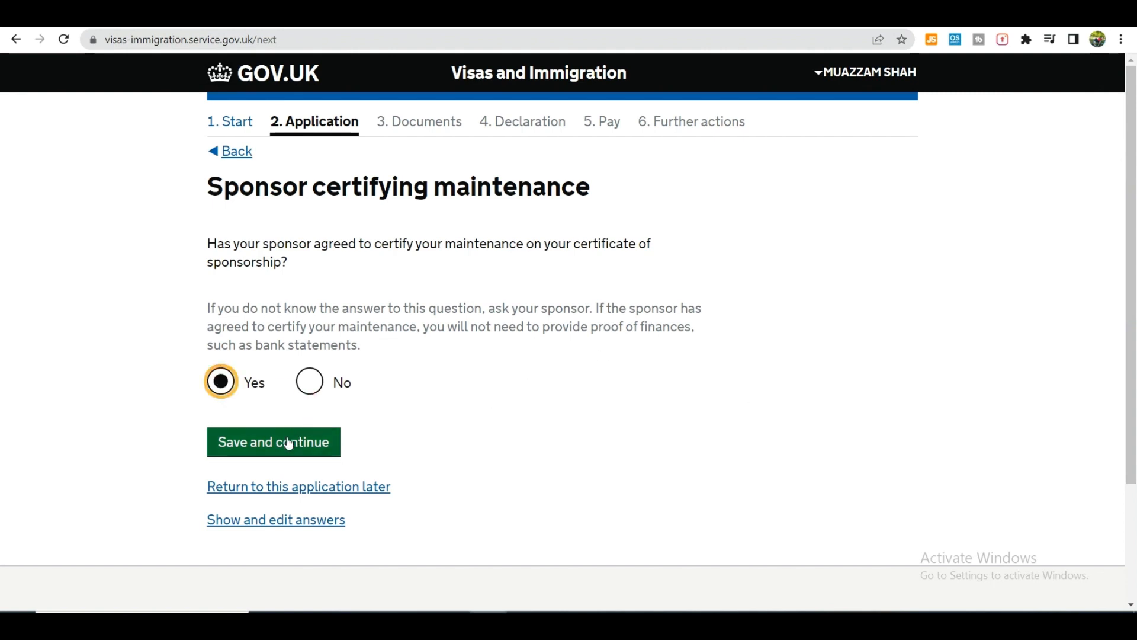
pyautogui.click(290, 445)
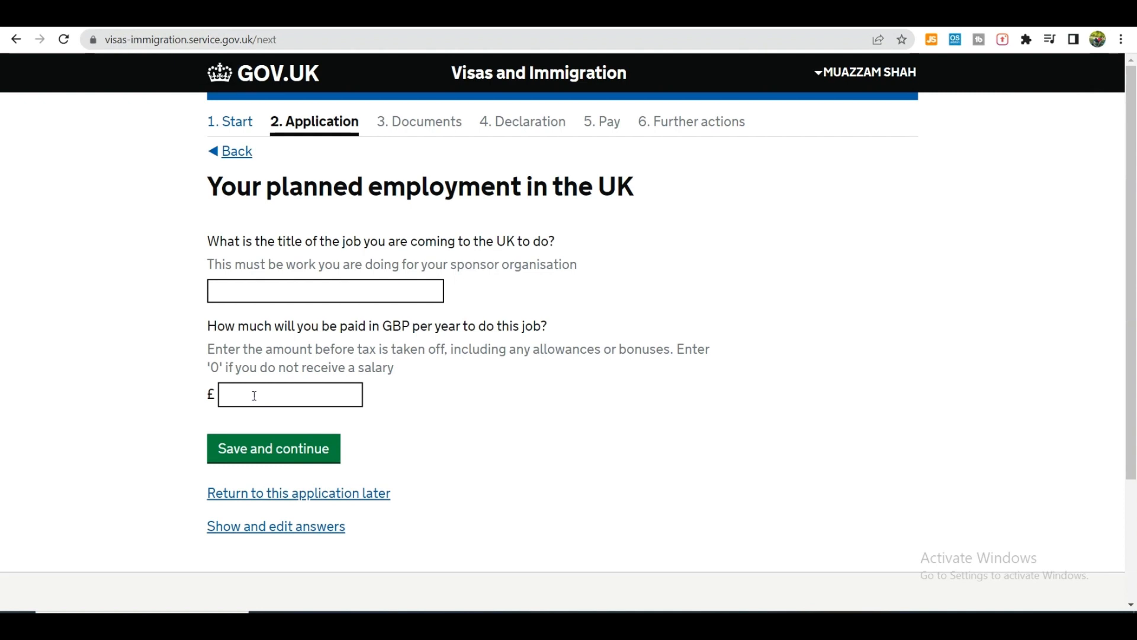
# Step: Enter job title LEADER and annual salary 45000, then save and continue
pyautogui.click(291, 290)
pyautogui.write('L')
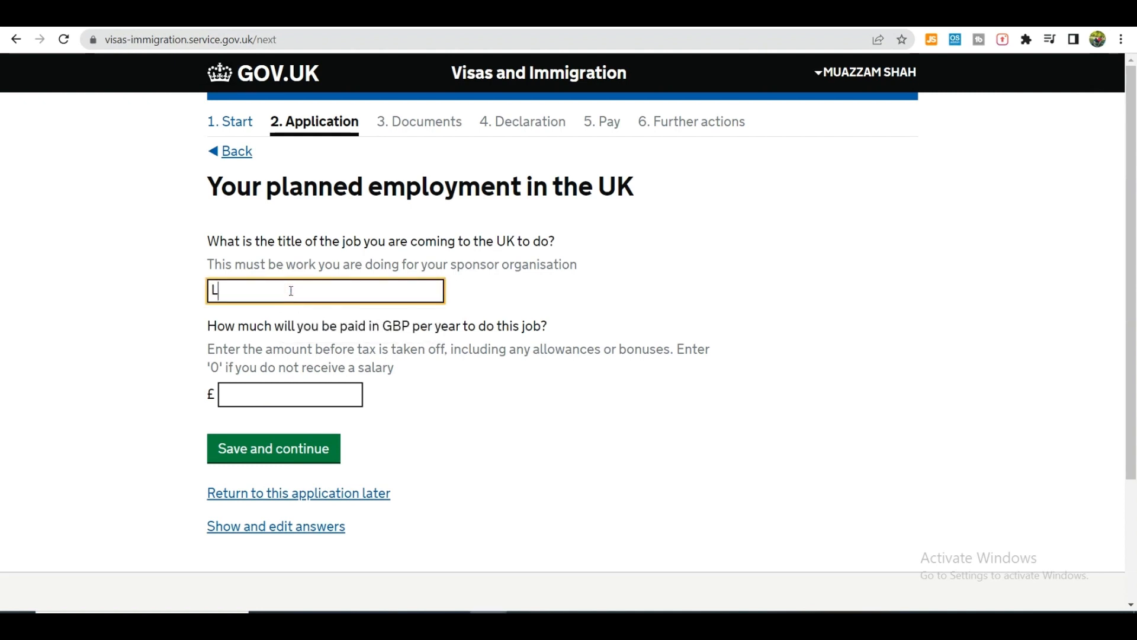
pyautogui.write('EADER')
pyautogui.click(267, 393)
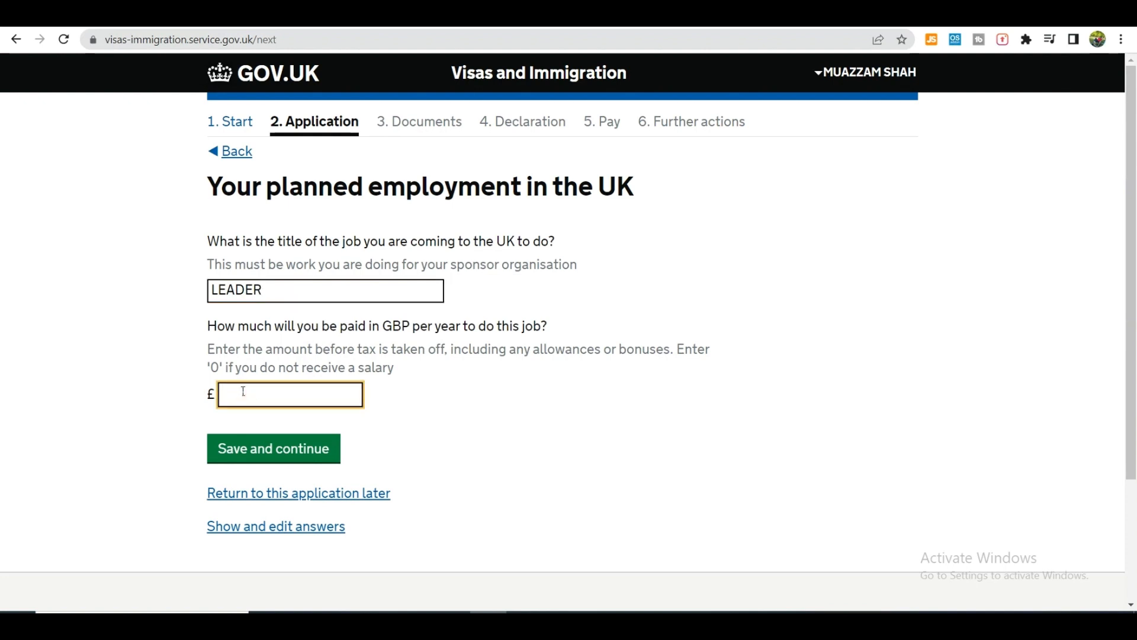
pyautogui.write('45000')
pyautogui.click(291, 461)
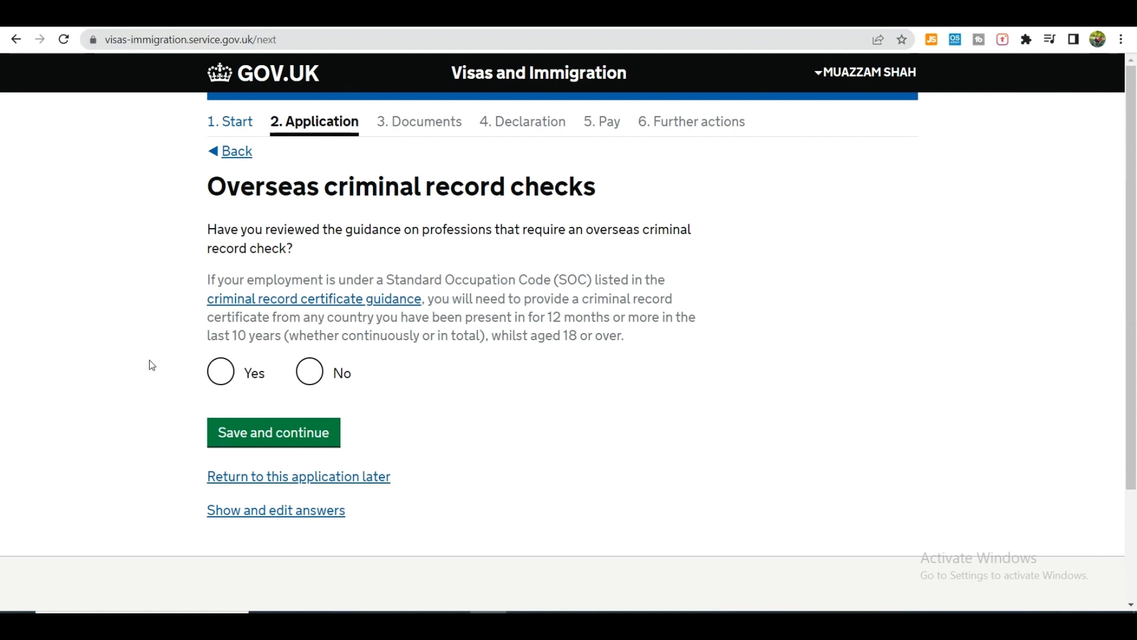
# Step: Answer the criminal record checks question, then choose No for the profession requiring an overseas check
pyautogui.click(308, 371)
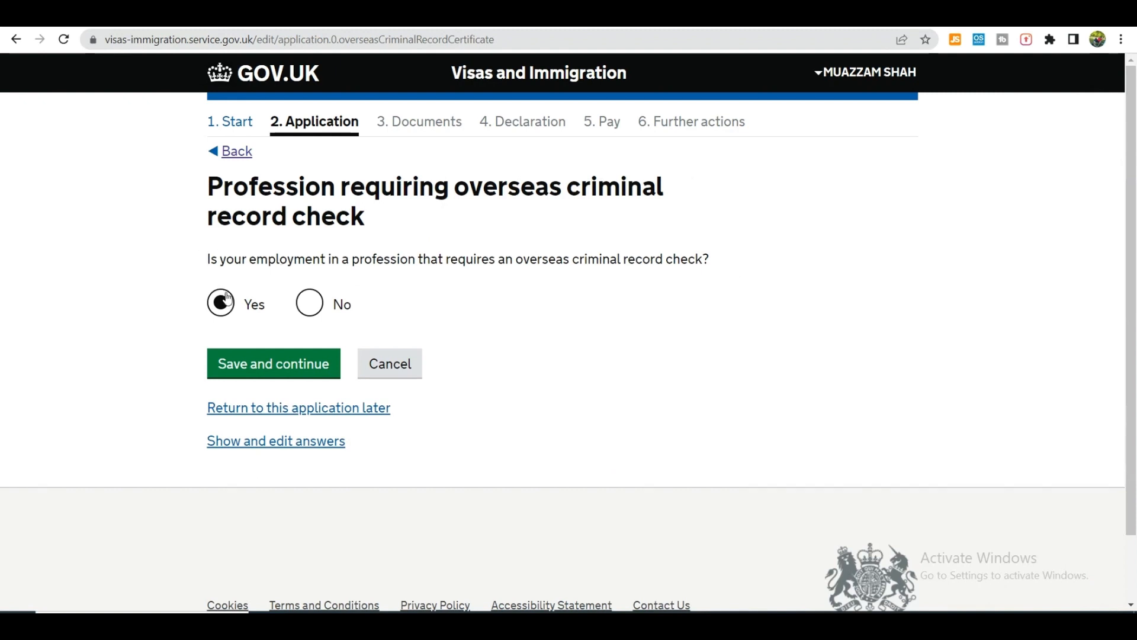
pyautogui.click(310, 302)
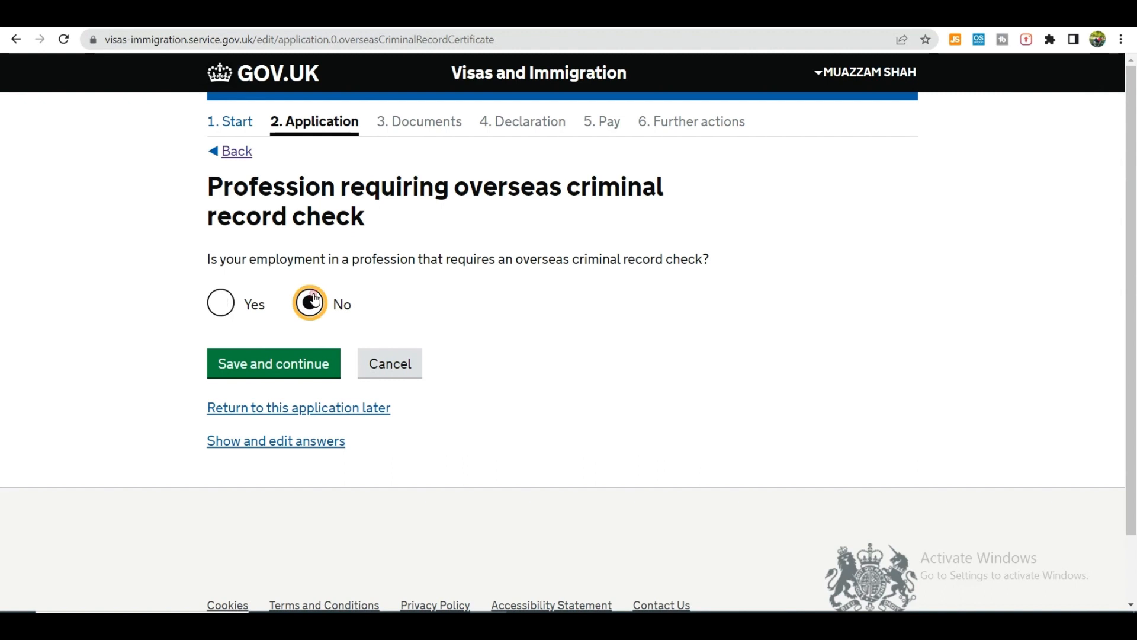
pyautogui.click(274, 364)
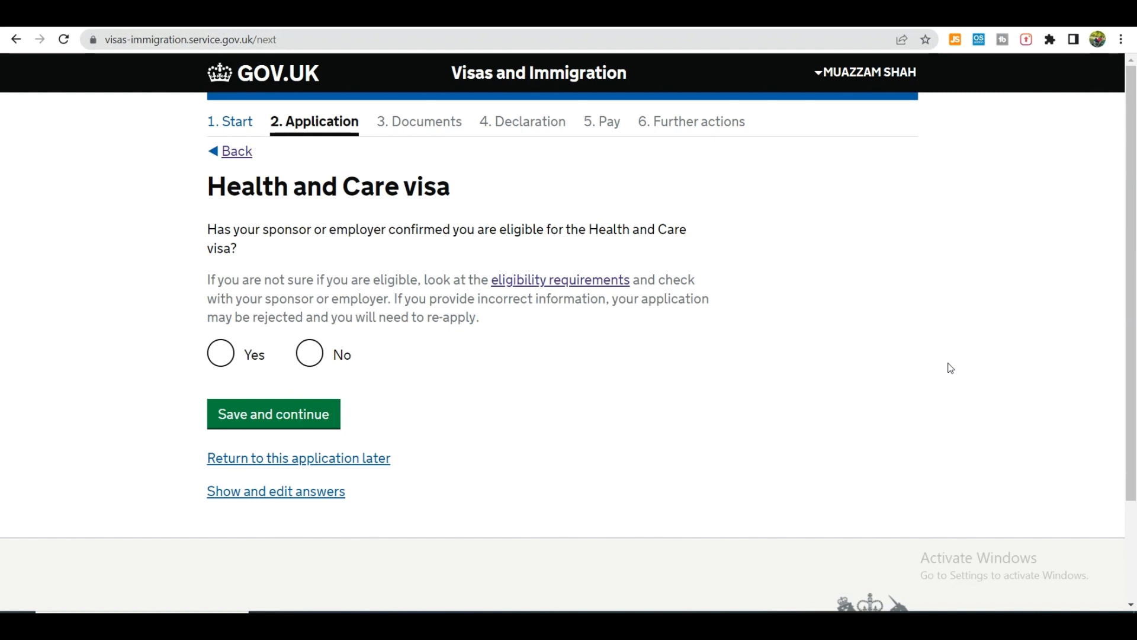
# Step: Answer No and save on the Health and Care visa, midwife/nurse and shortage occupation pages
pyautogui.click(324, 353)
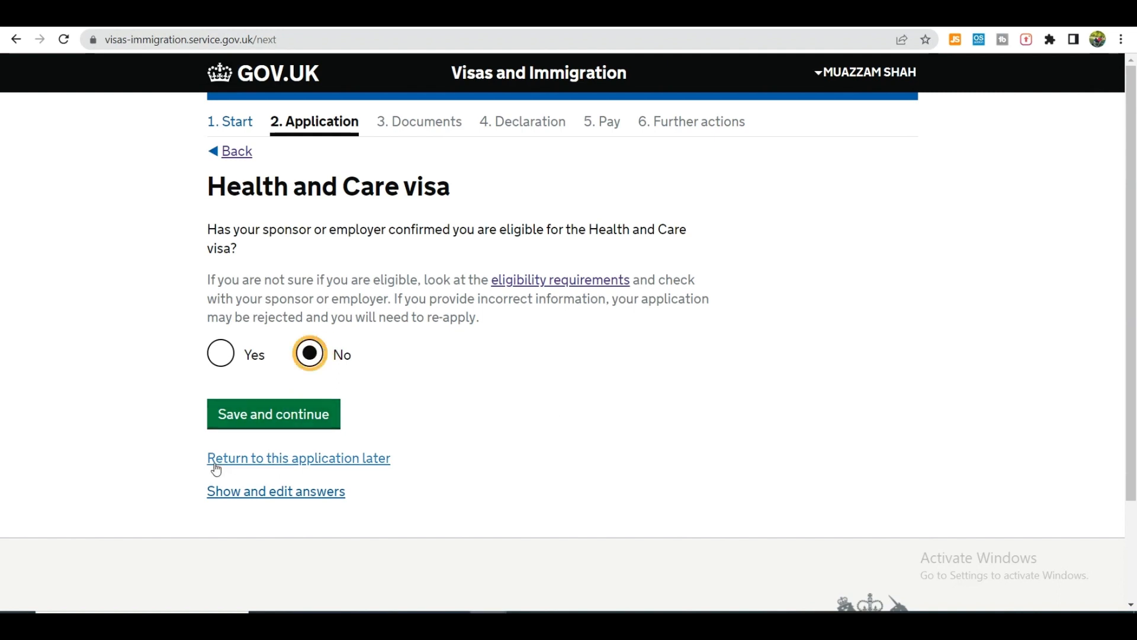
pyautogui.click(308, 414)
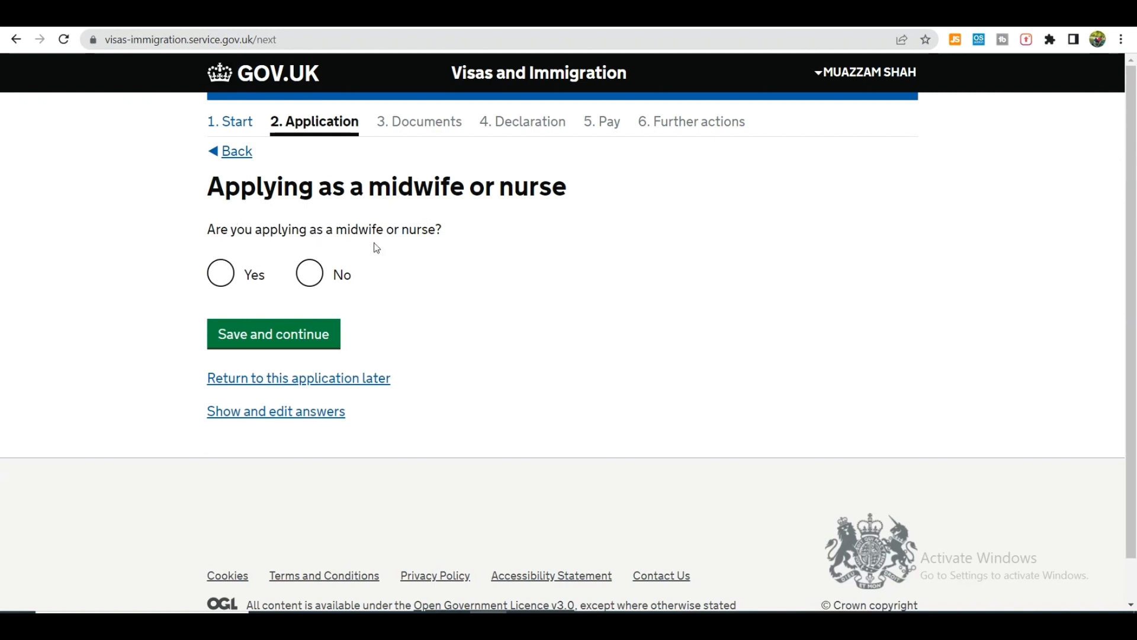
pyautogui.click(305, 274)
pyautogui.click(268, 336)
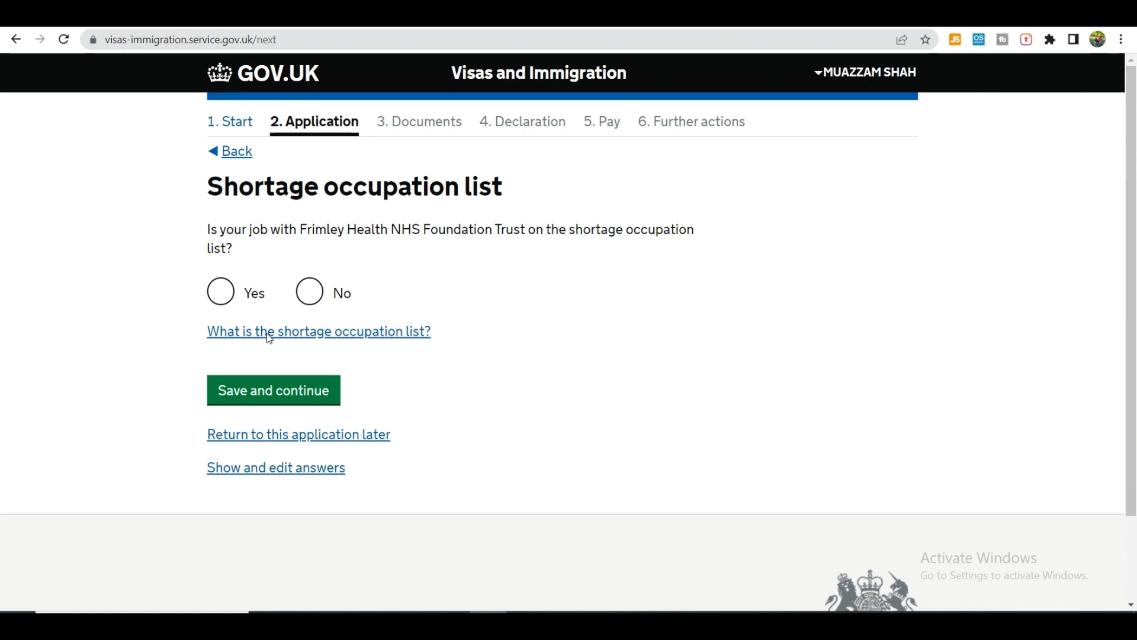
pyautogui.click(308, 290)
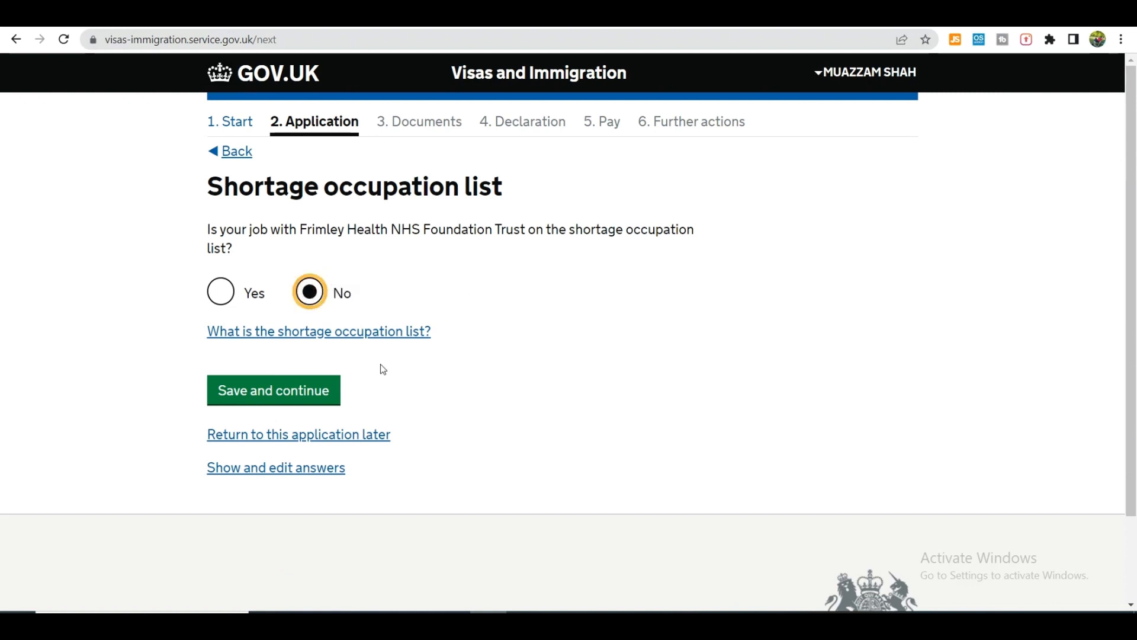
pyautogui.click(323, 392)
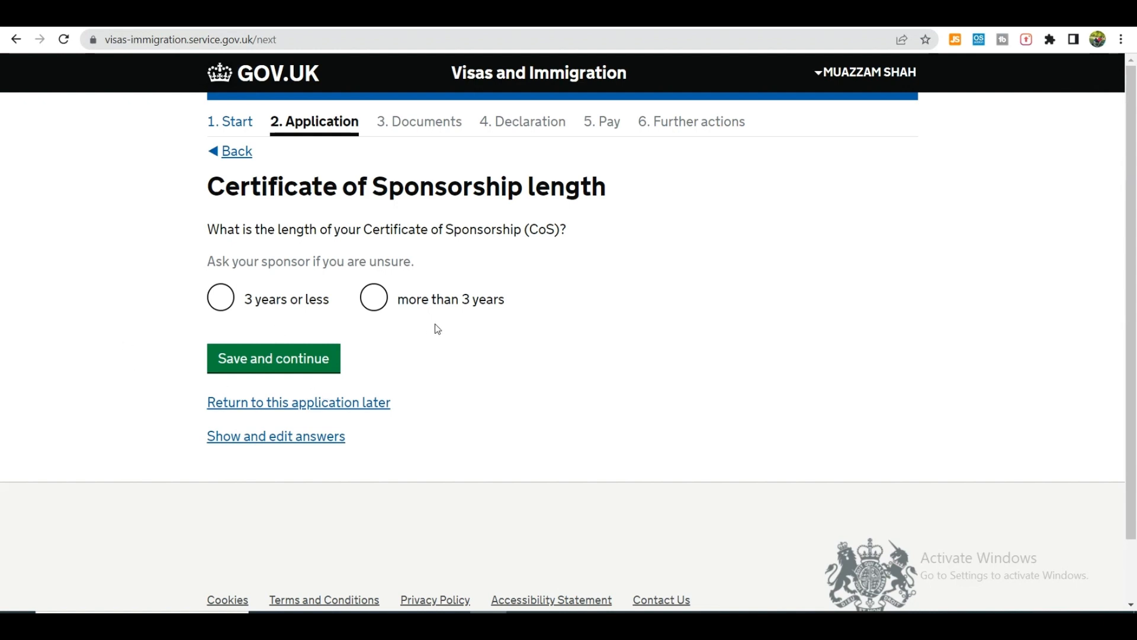
# Step: Choose '3 years or less' sponsorship, No for ATAS, and leave additional details empty
pyautogui.click(223, 301)
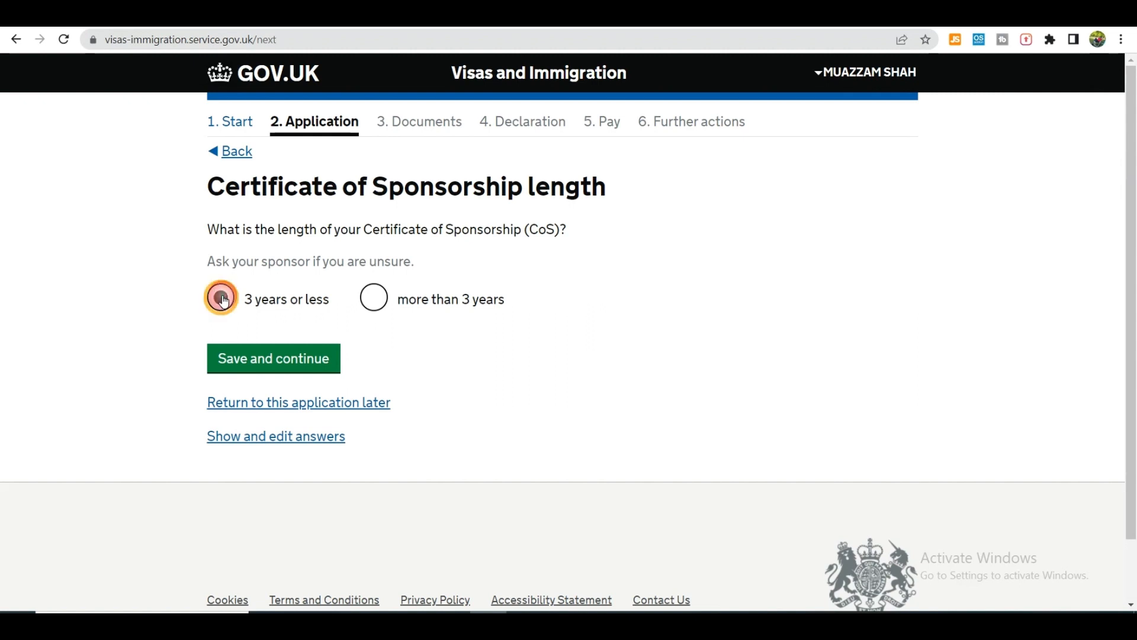
pyautogui.click(262, 363)
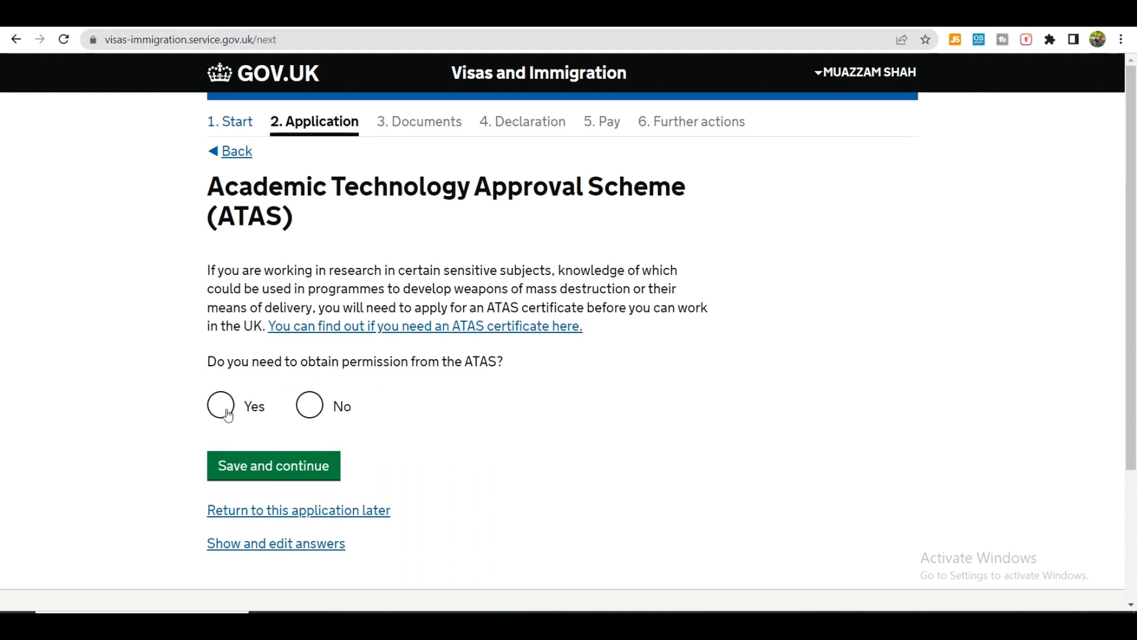
pyautogui.click(311, 407)
pyautogui.click(294, 464)
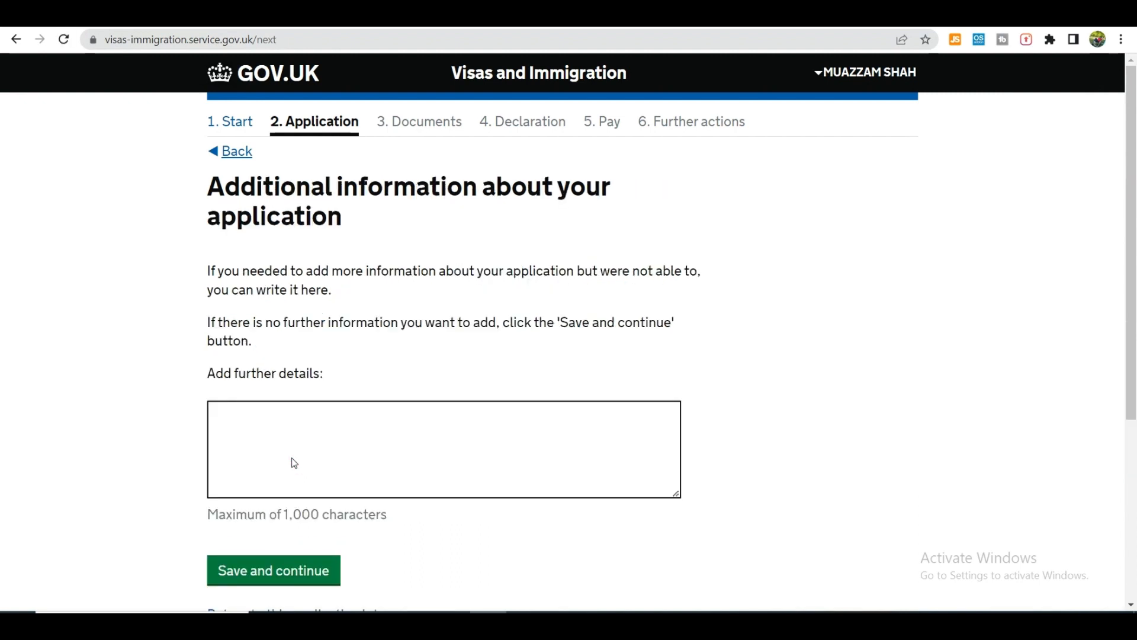
pyautogui.scroll(-1, 295, 464)
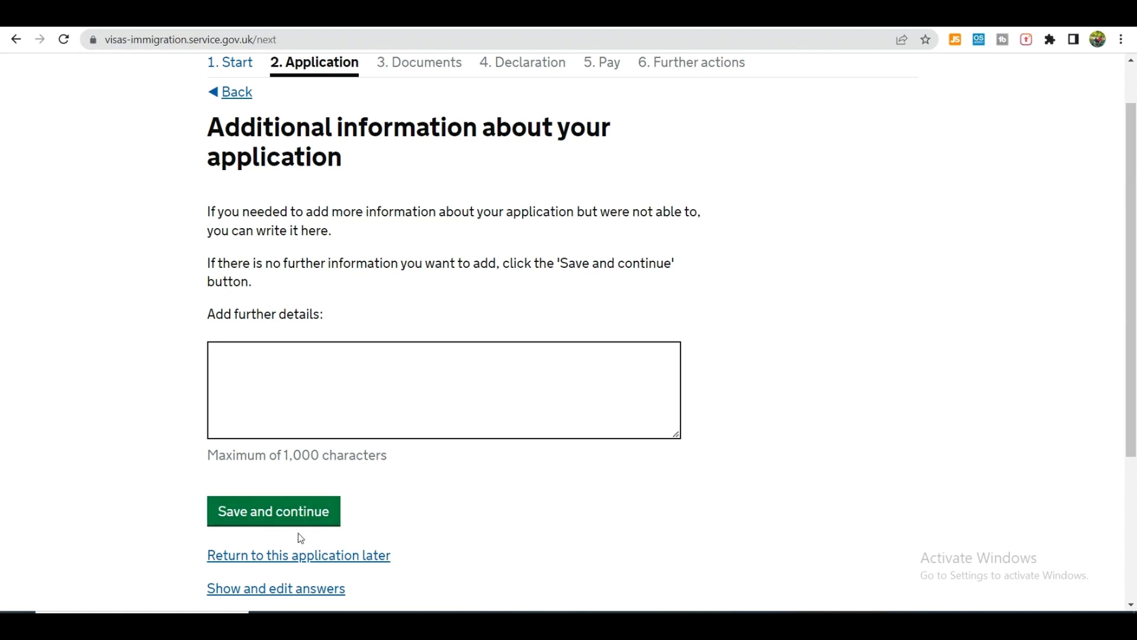
pyautogui.click(287, 517)
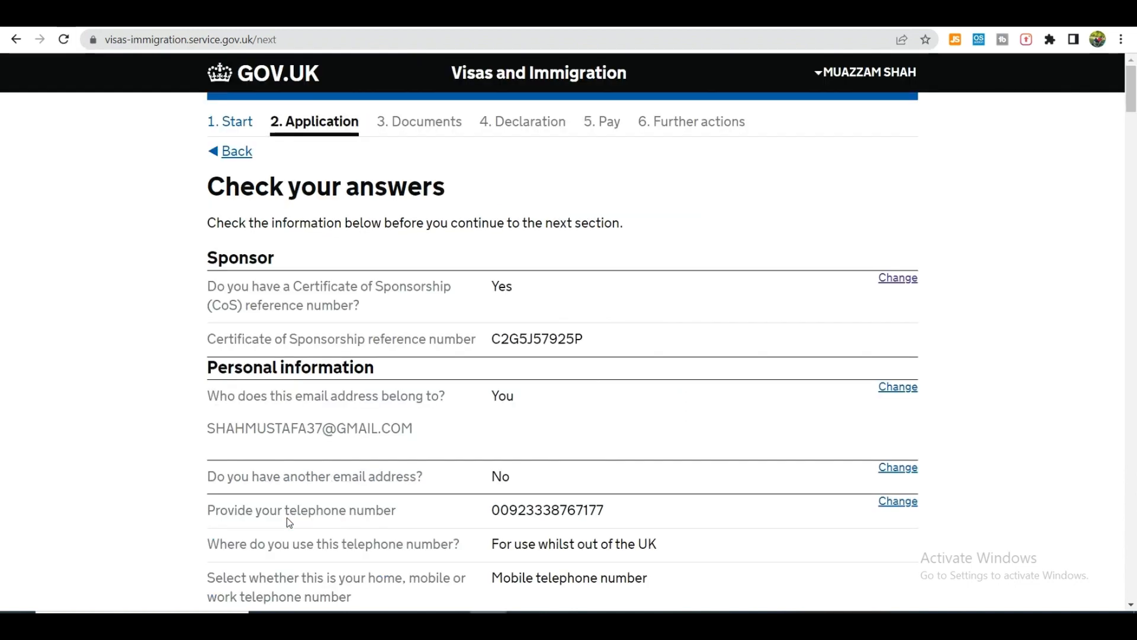
# Step: Scroll through the Check your answers summary and continue to Documents
pyautogui.scroll(-1, 290, 522)
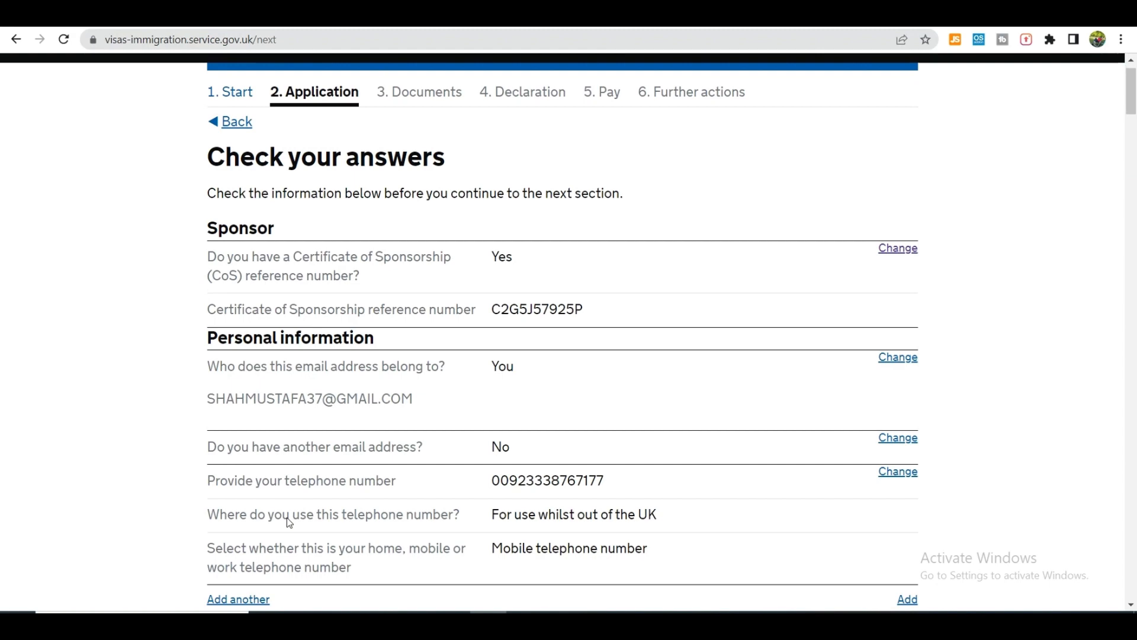
pyautogui.scroll(-1, 290, 522)
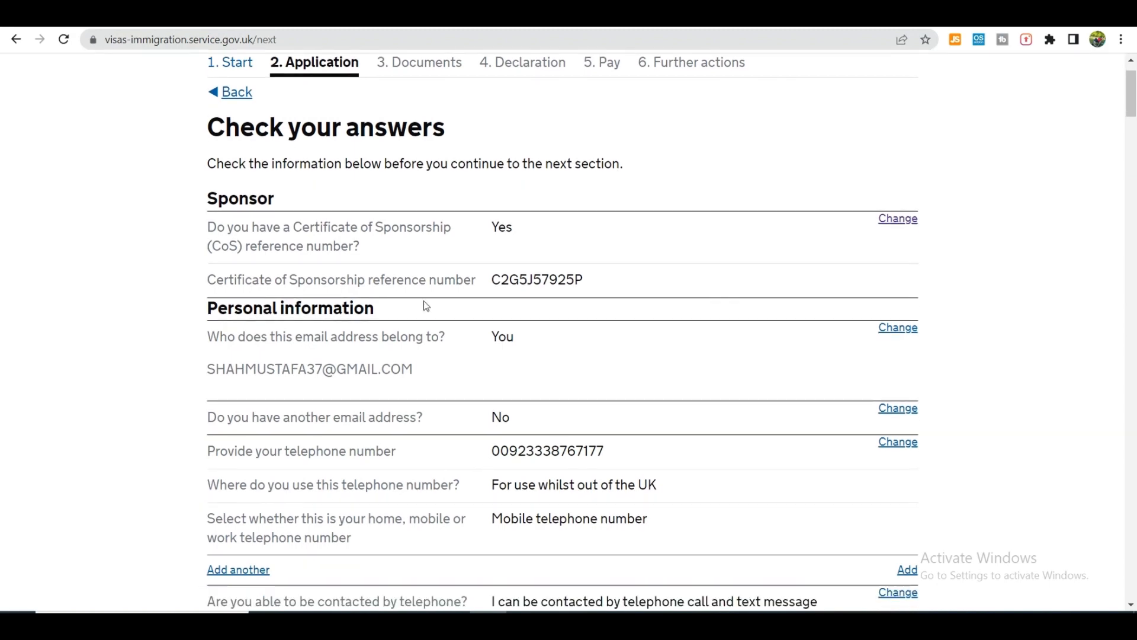
pyautogui.scroll(-3, 1132, 136)
pyautogui.moveTo(1133, 137)
pyautogui.mouseDown()
pyautogui.moveTo(1133, 173)
pyautogui.moveTo(1132, 109)
pyautogui.moveTo(1132, 148)
pyautogui.mouseUp()
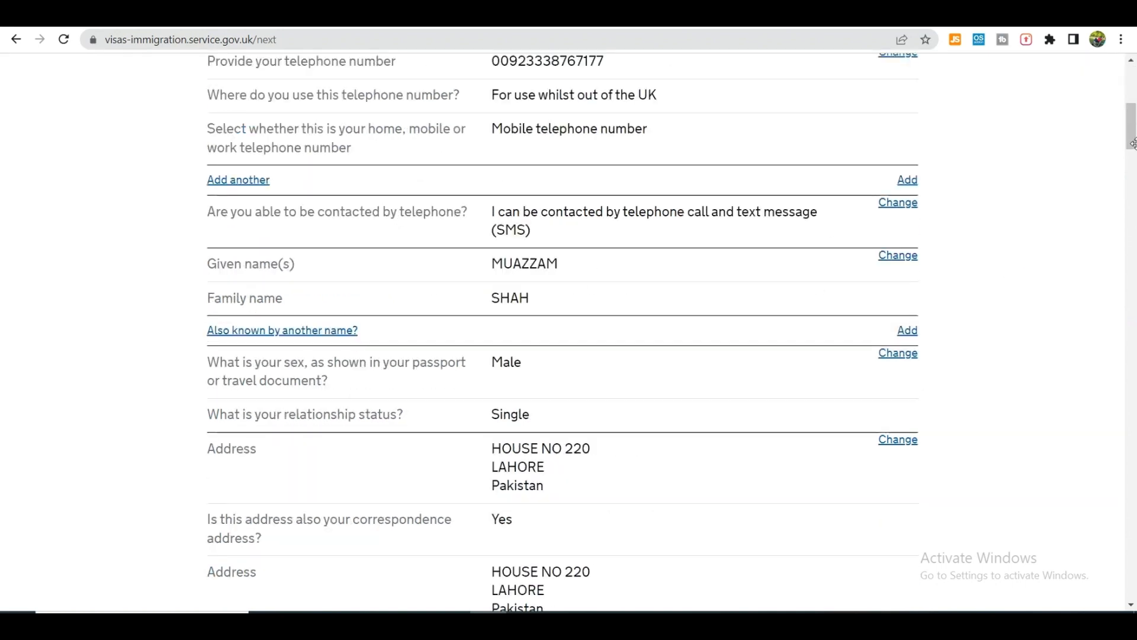
pyautogui.moveTo(1132, 147); pyautogui.dragTo(1133, 568)
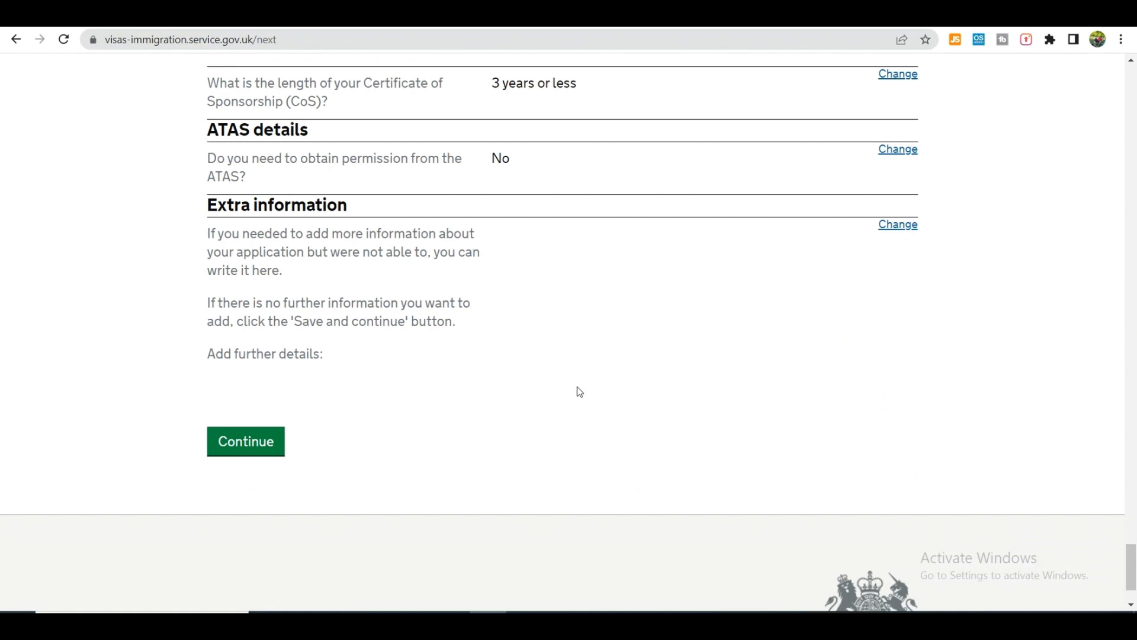
pyautogui.click(246, 442)
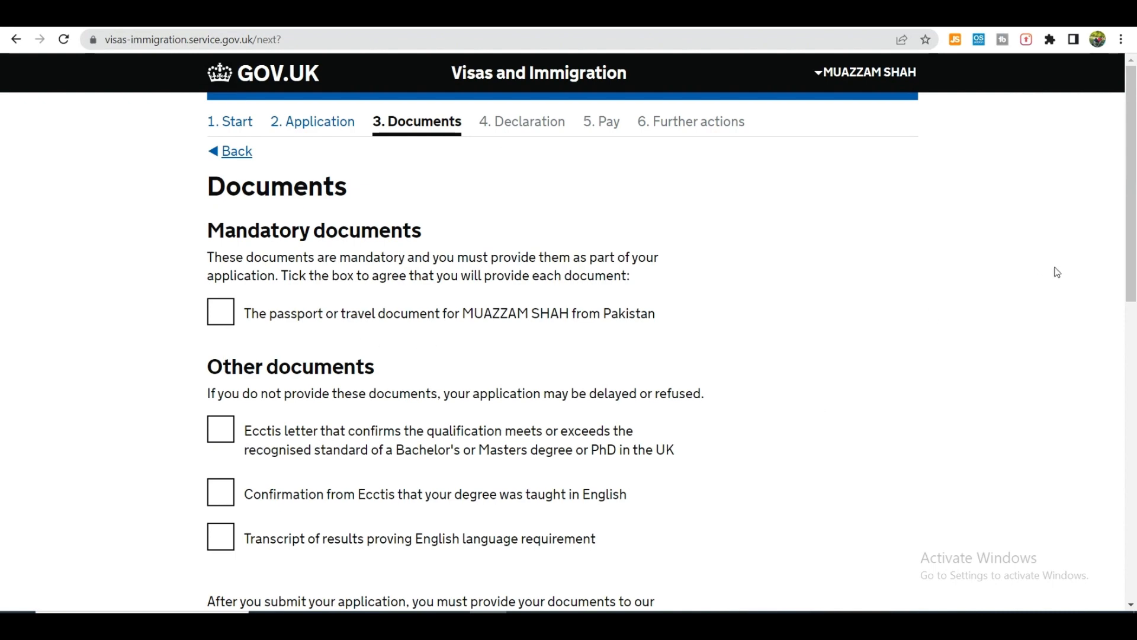
# Step: Agree to provide the passport document and save that page
pyautogui.moveTo(1136, 276); pyautogui.dragTo(1135, 325)
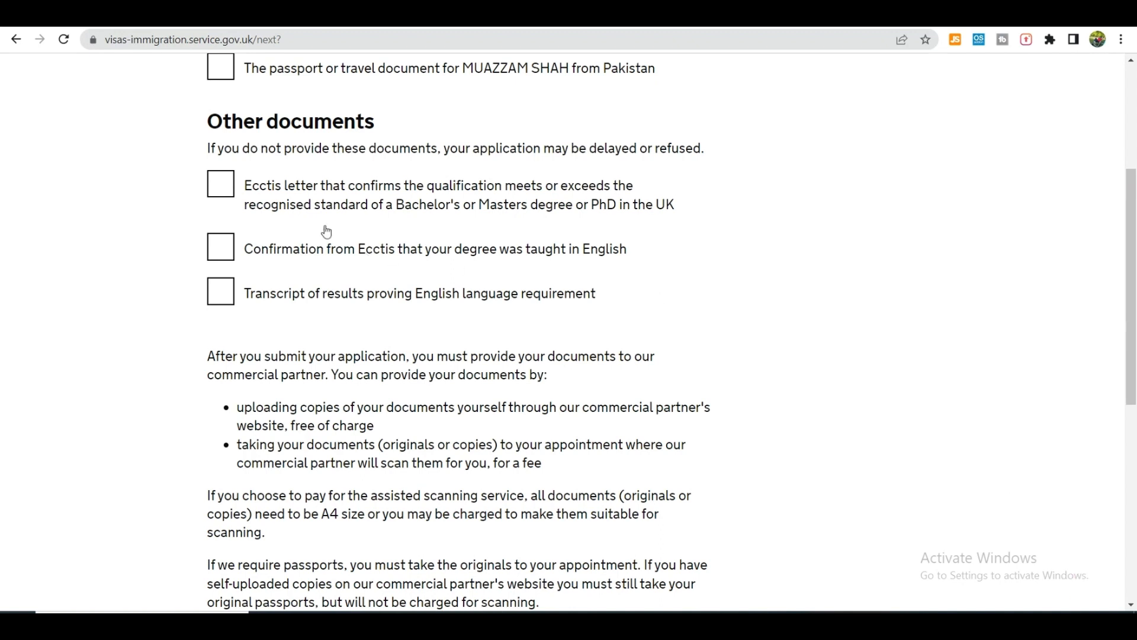
pyautogui.click(219, 53)
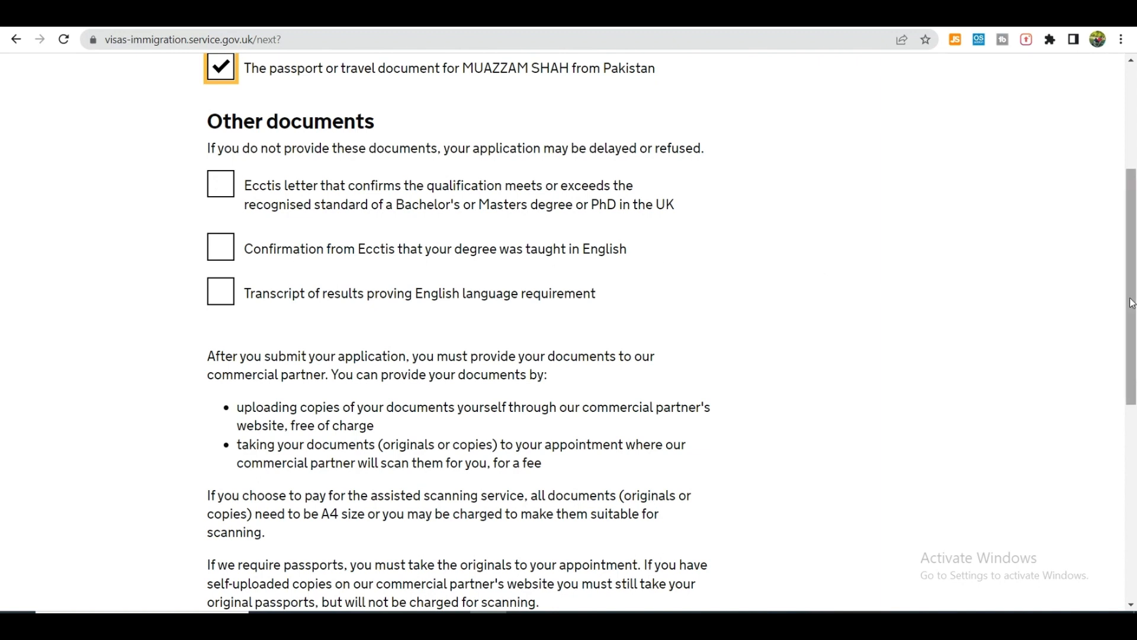
pyautogui.moveTo(1131, 304); pyautogui.dragTo(1132, 315)
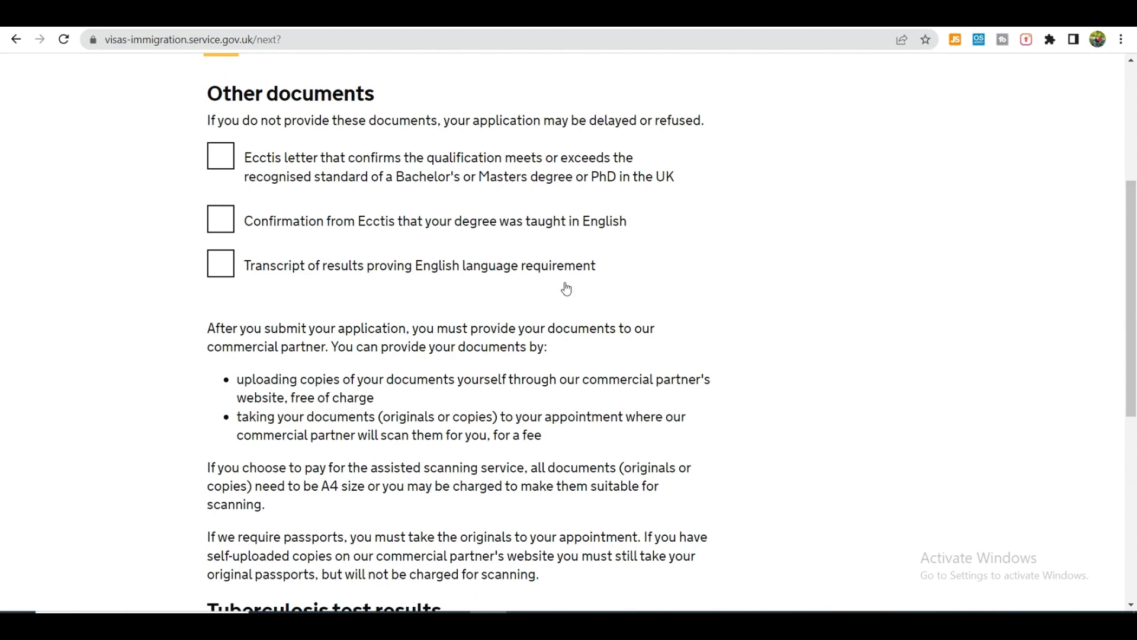
pyautogui.moveTo(1132, 260); pyautogui.dragTo(1132, 367)
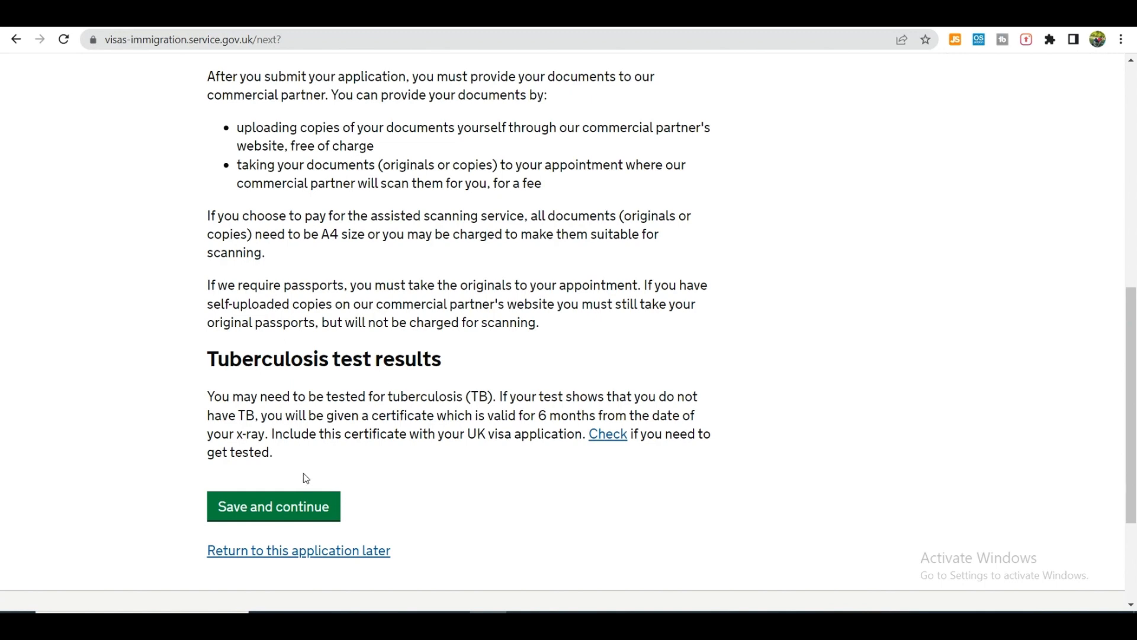
pyautogui.click(286, 504)
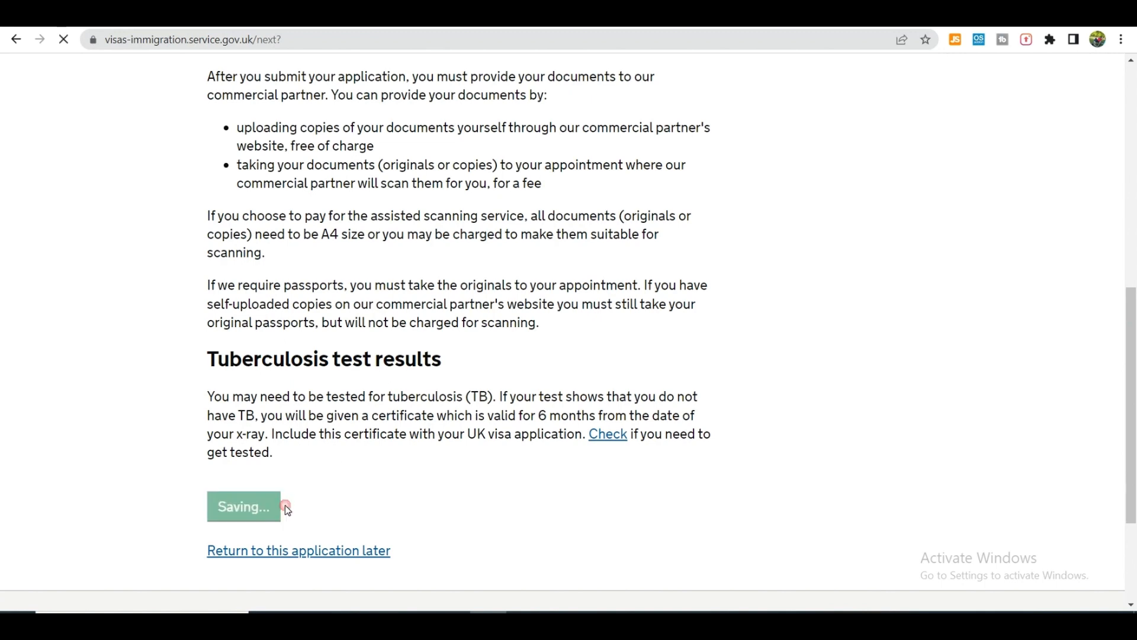
# Step: Agree to provide the Ecctis letter, English-taught degree confirmation and English results transcript, then save
pyautogui.scroll(-3, 287, 509)
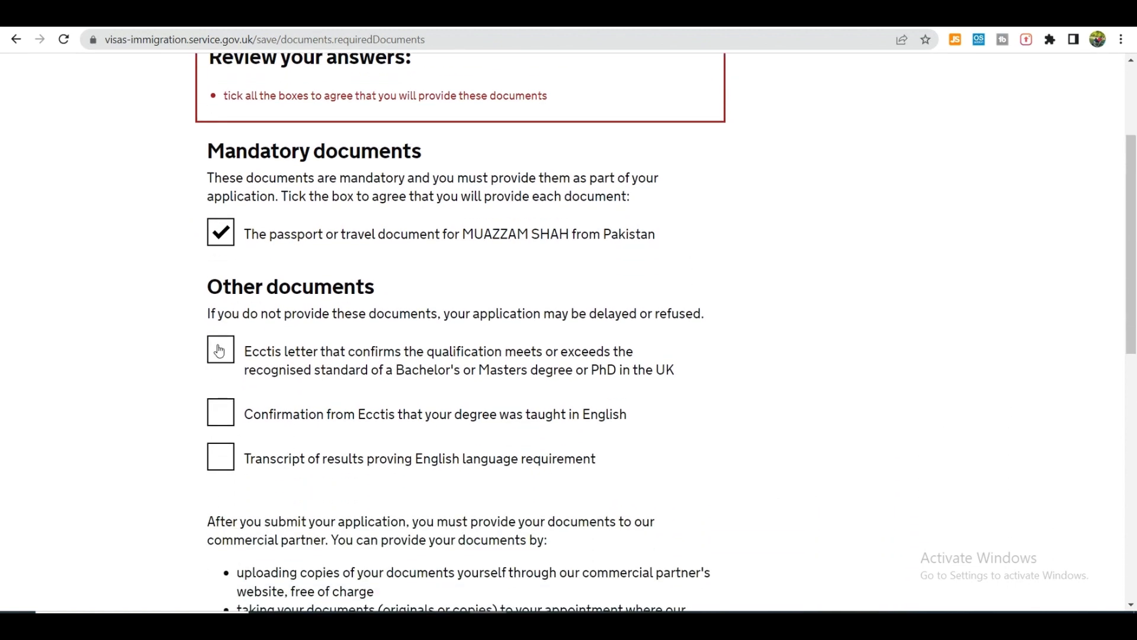
pyautogui.click(221, 350)
pyautogui.click(221, 411)
pyautogui.click(230, 468)
pyautogui.scroll(-5, 1133, 226)
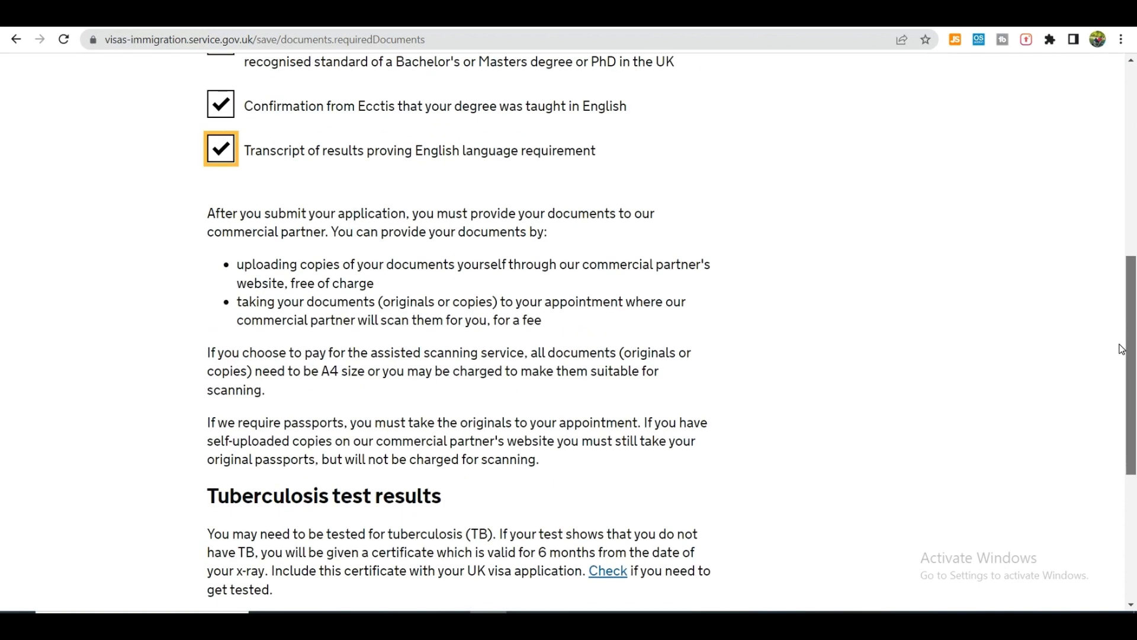
pyautogui.scroll(-5, 1133, 306)
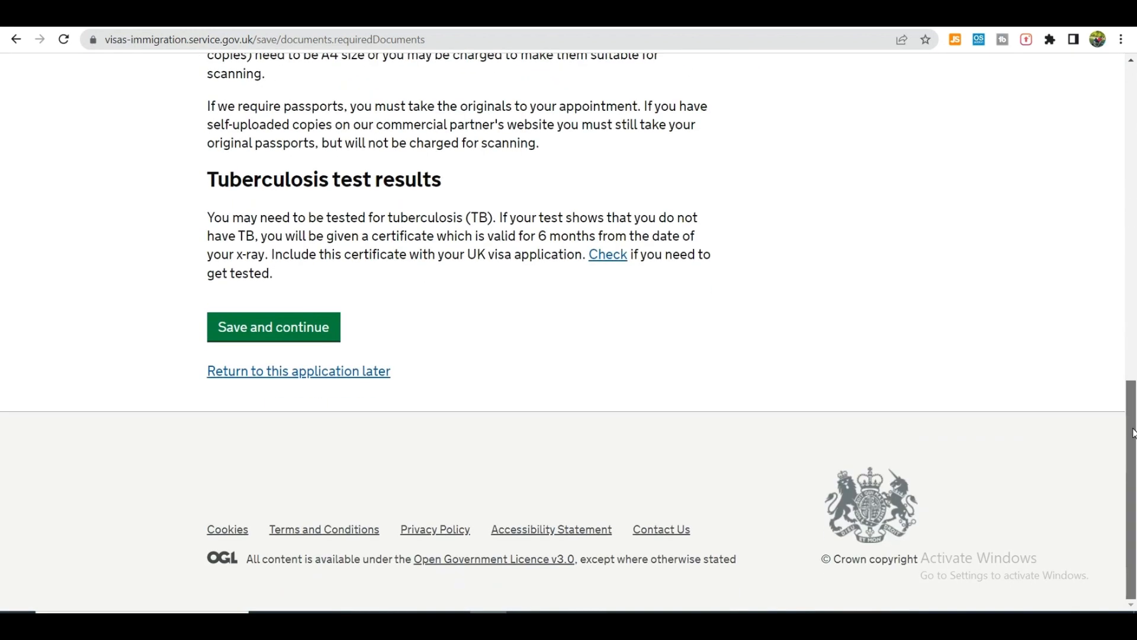
pyautogui.click(282, 330)
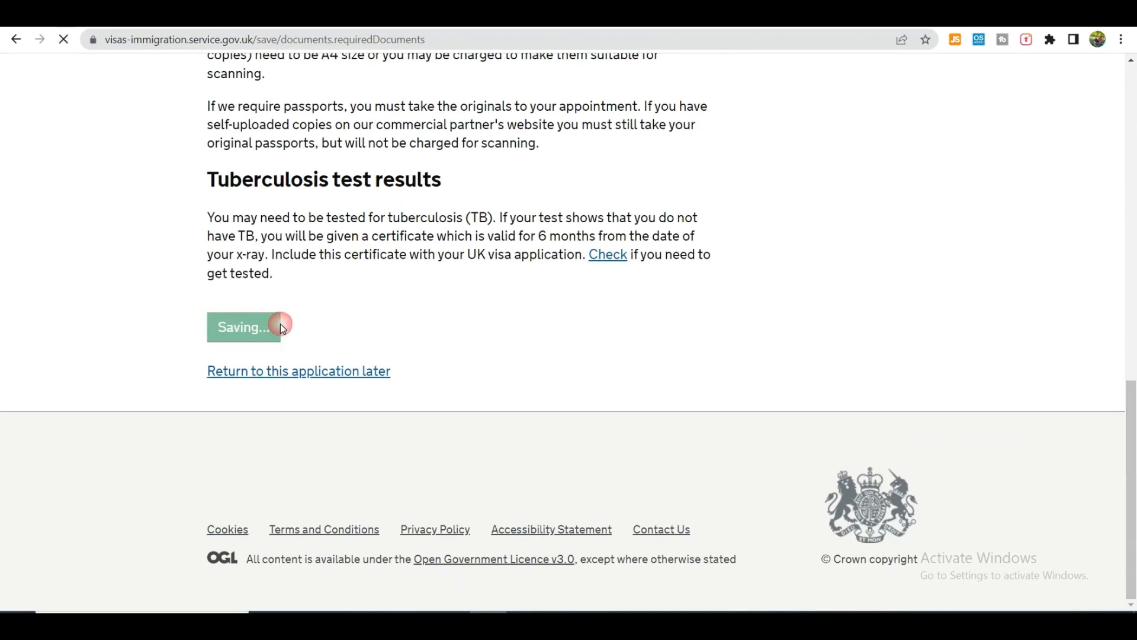
pyautogui.scroll(-1, 400, 317)
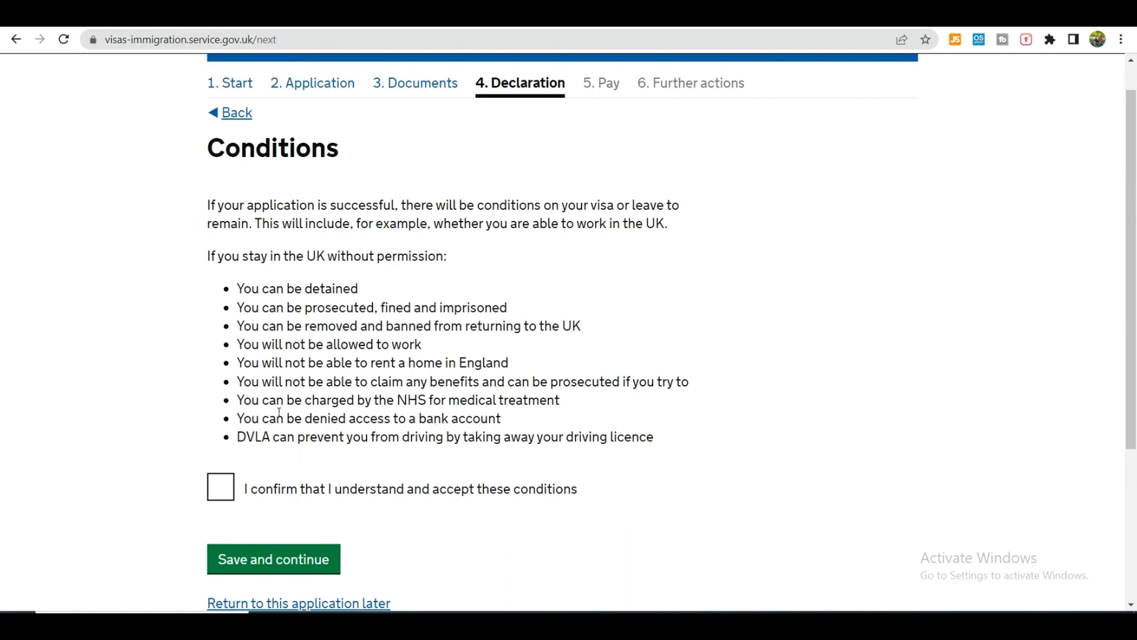
# Step: Tick the visa conditions confirmation box and save
pyautogui.scroll(-1, 1117, 298)
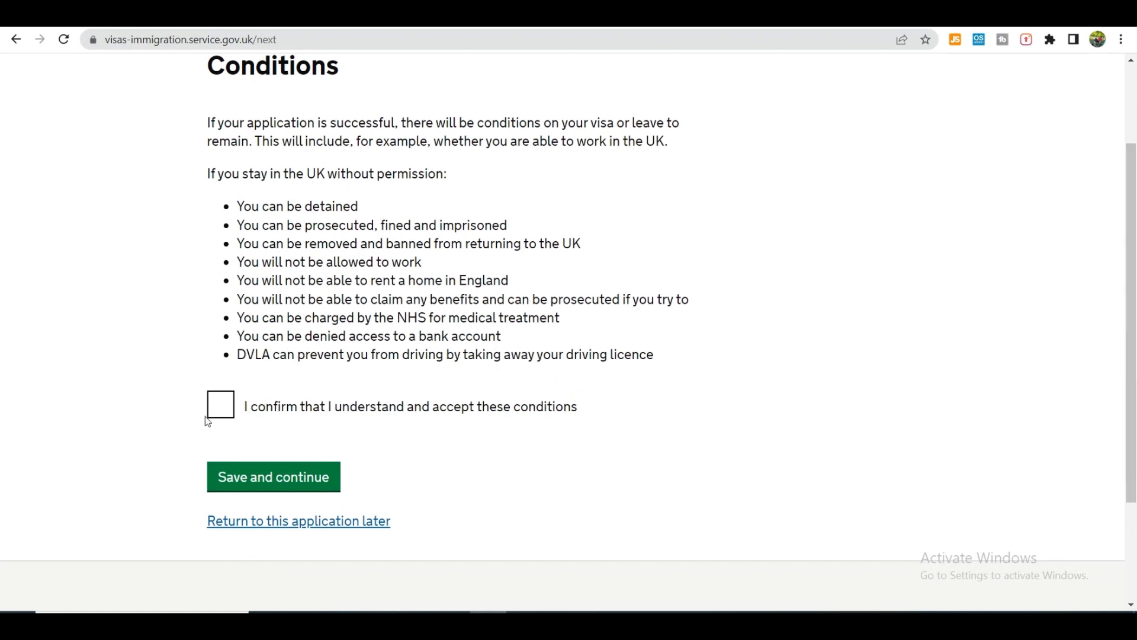
pyautogui.click(225, 418)
pyautogui.click(268, 486)
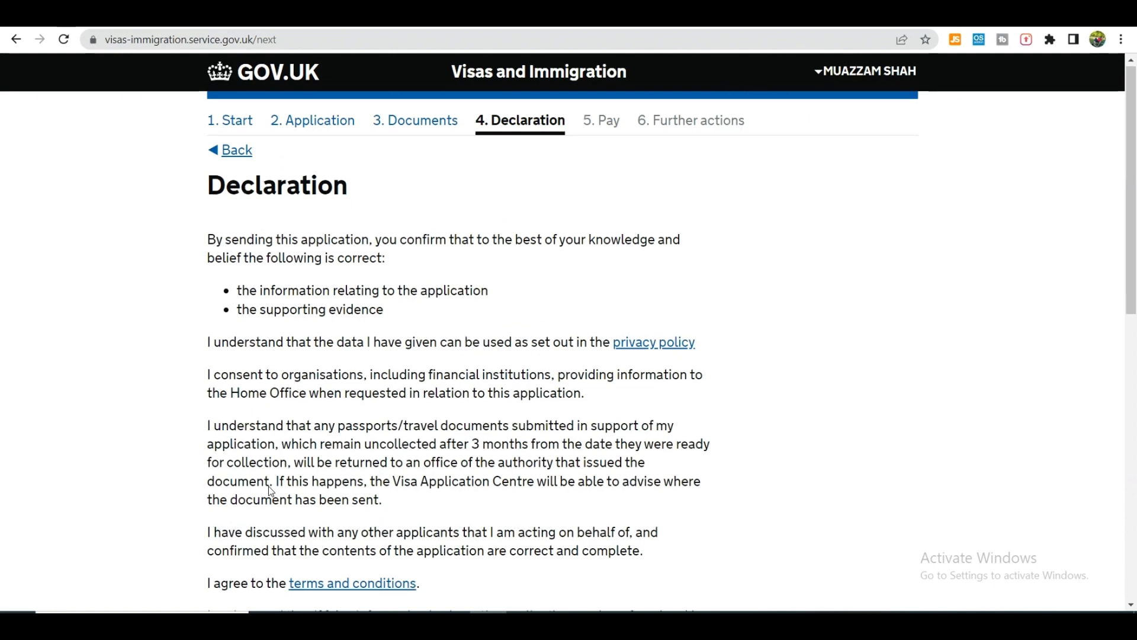
# Step: Declare being the applicant aged 18 or over and accept the declaration
pyautogui.scroll(-5, 269, 487)
pyautogui.scroll(-1, 271, 491)
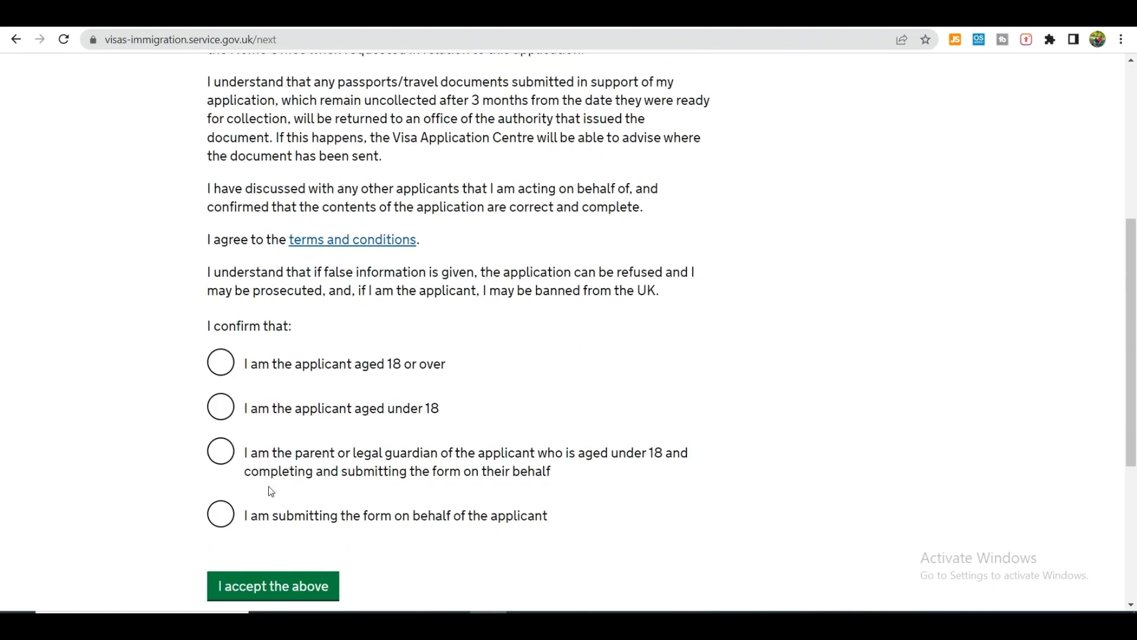
pyautogui.click(220, 355)
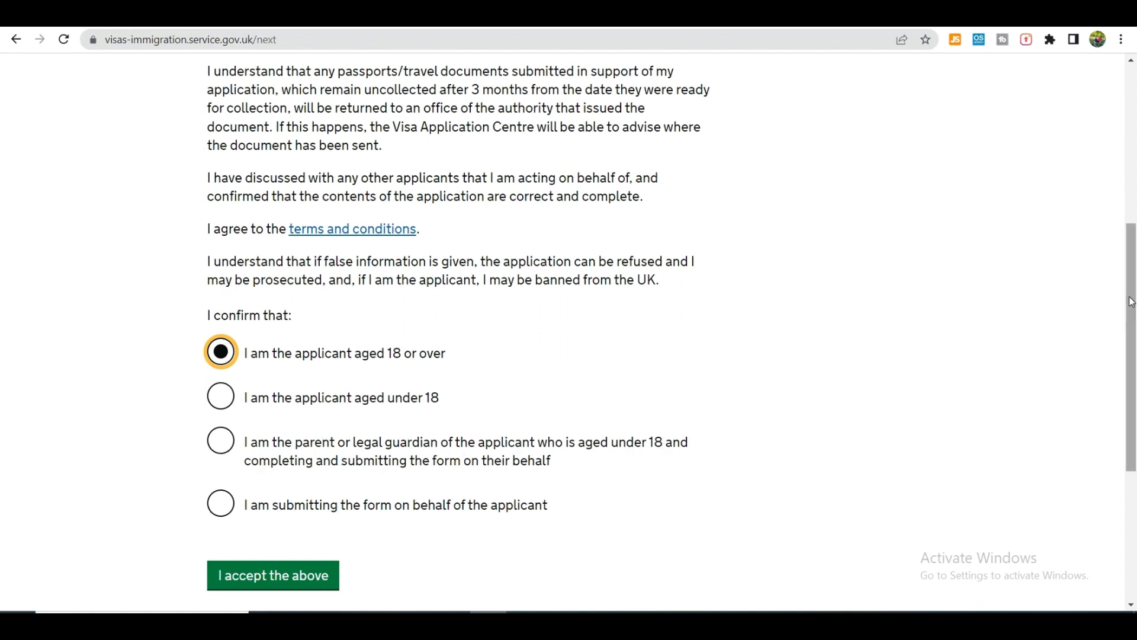
pyautogui.scroll(-3, 1132, 303)
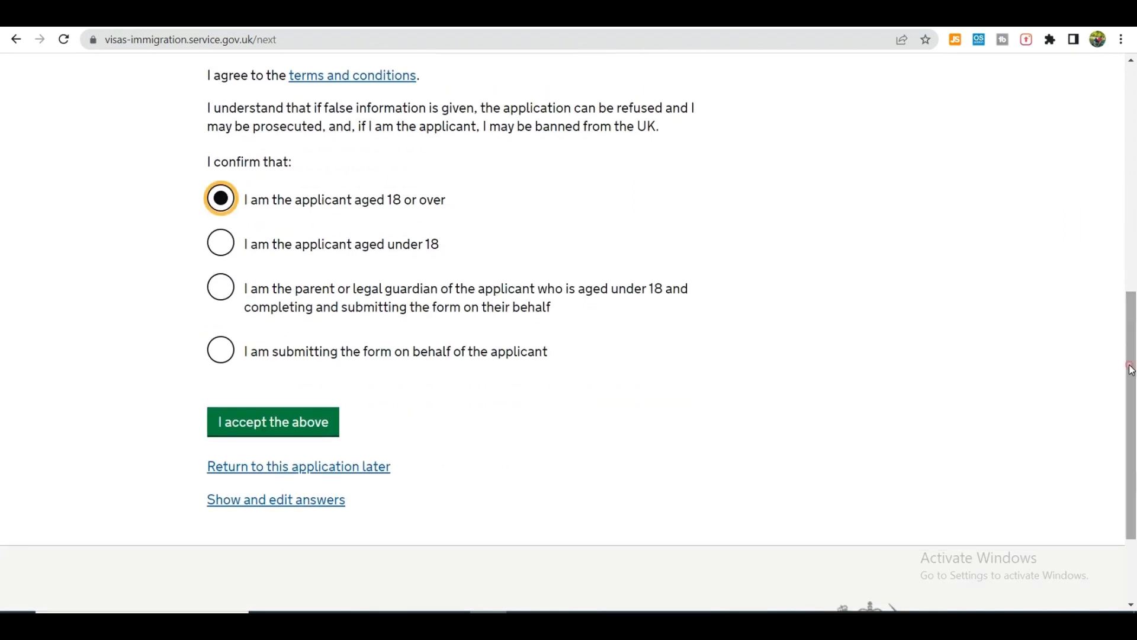
pyautogui.click(271, 421)
# Step: Review the answers summary and confirm it to continue
pyautogui.scroll(-3, 274, 423)
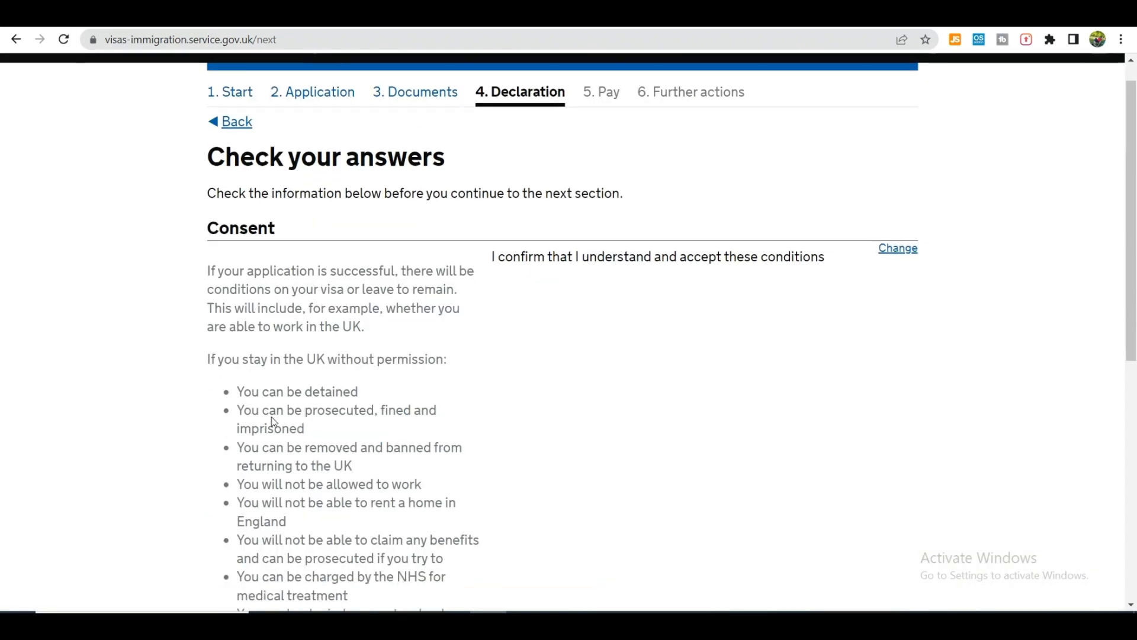
pyautogui.scroll(2, 275, 423)
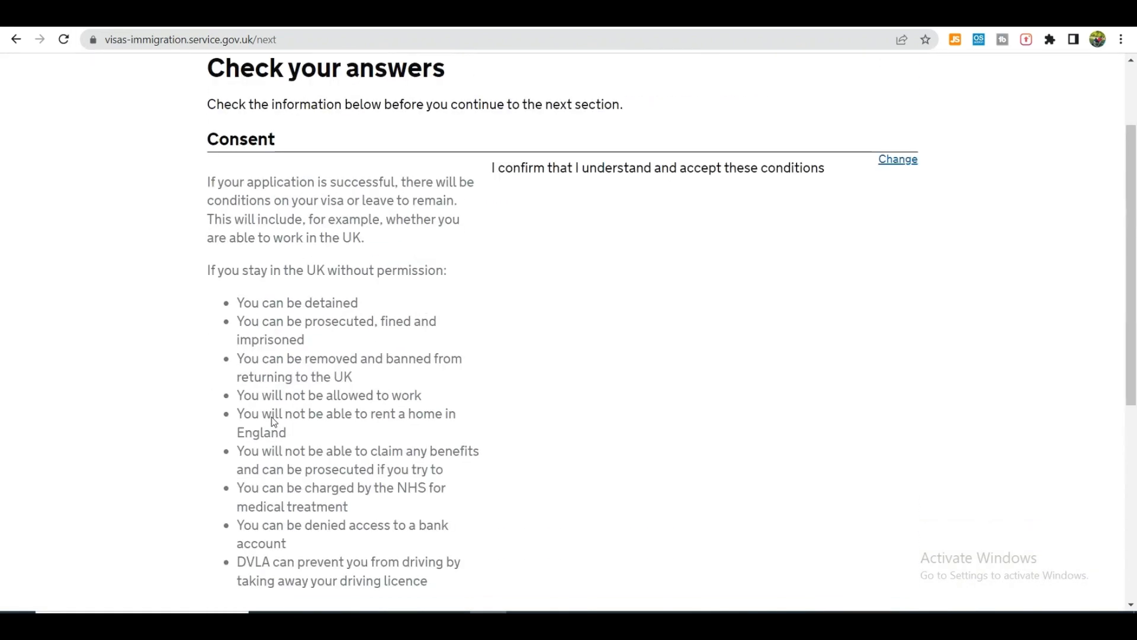
pyautogui.scroll(-1, 274, 422)
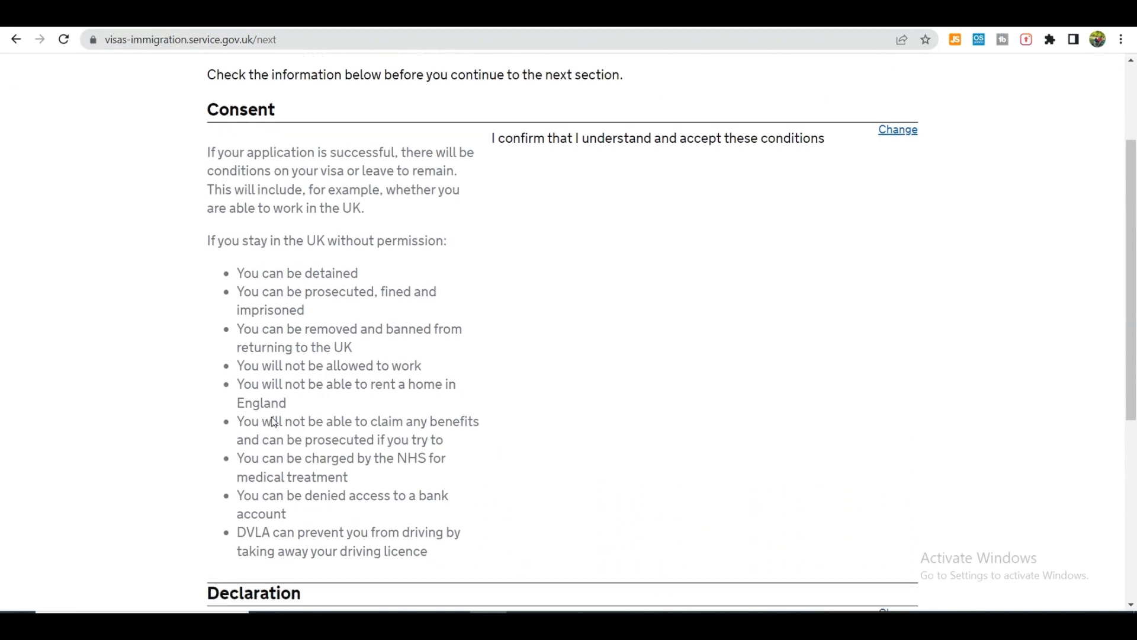
pyautogui.scroll(-5, 274, 422)
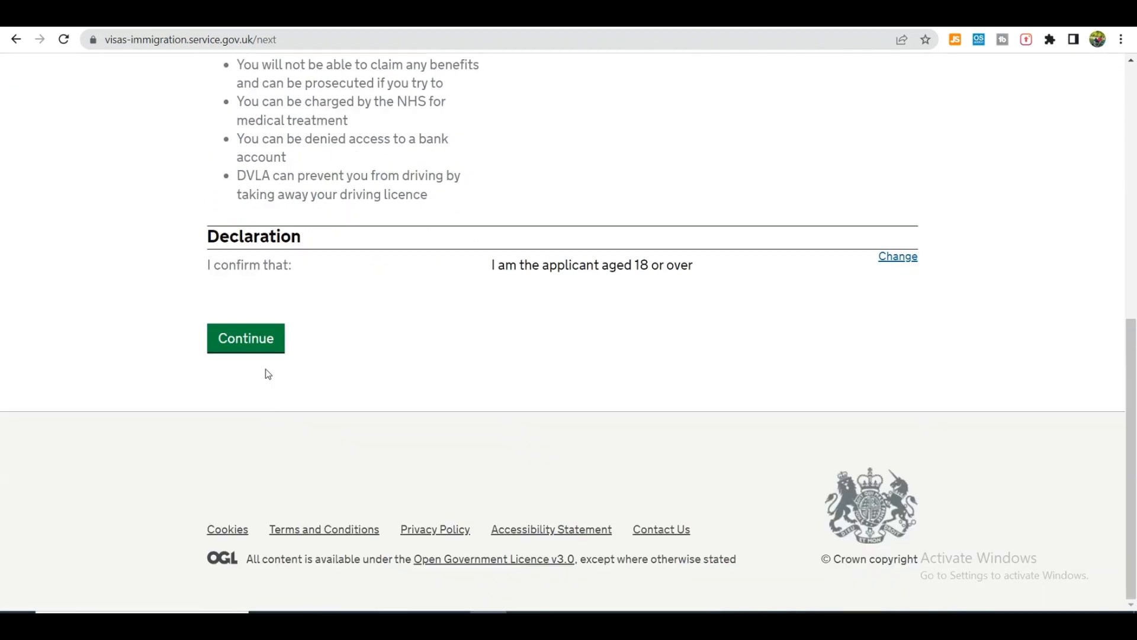
pyautogui.click(254, 349)
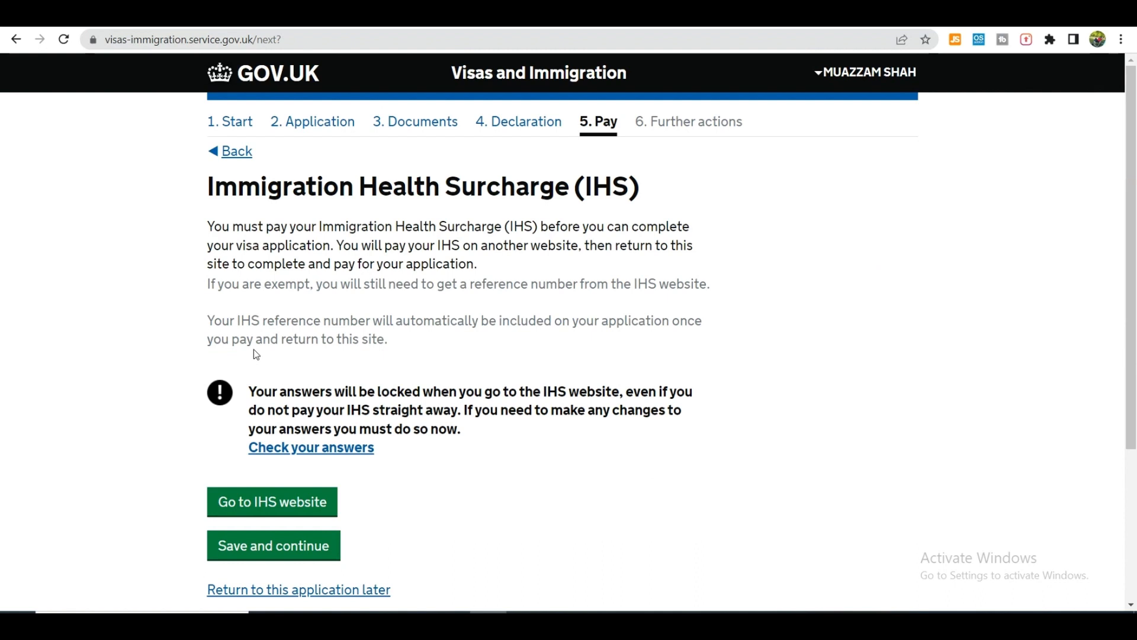
# Step: Scroll down through the Immigration Health Surcharge page
pyautogui.scroll(-1, 256, 355)
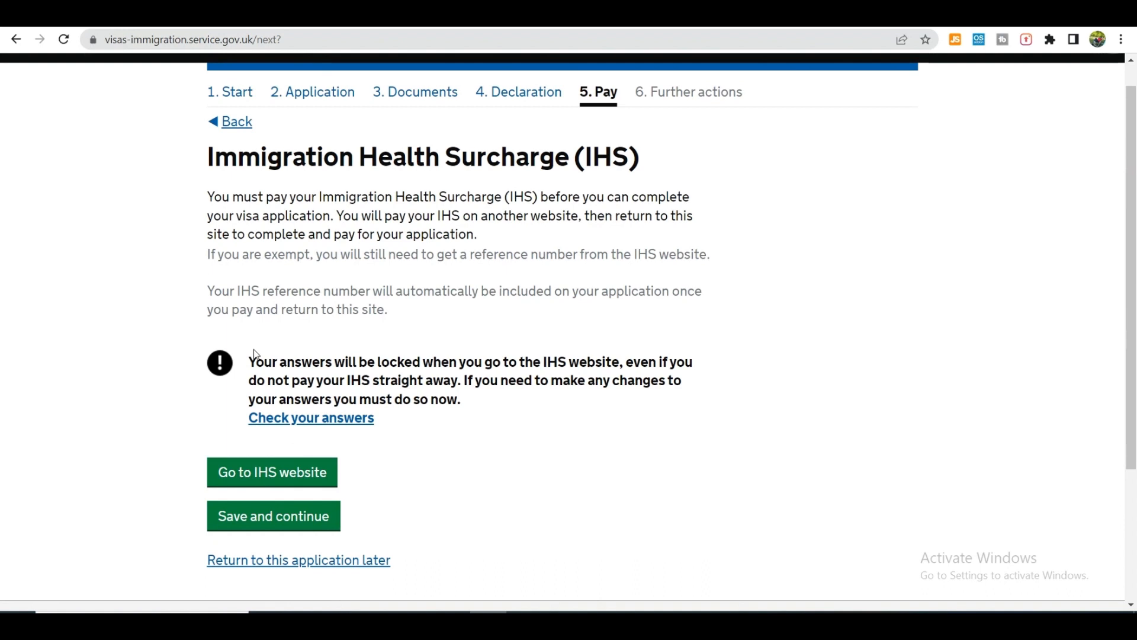
pyautogui.scroll(-1, 256, 354)
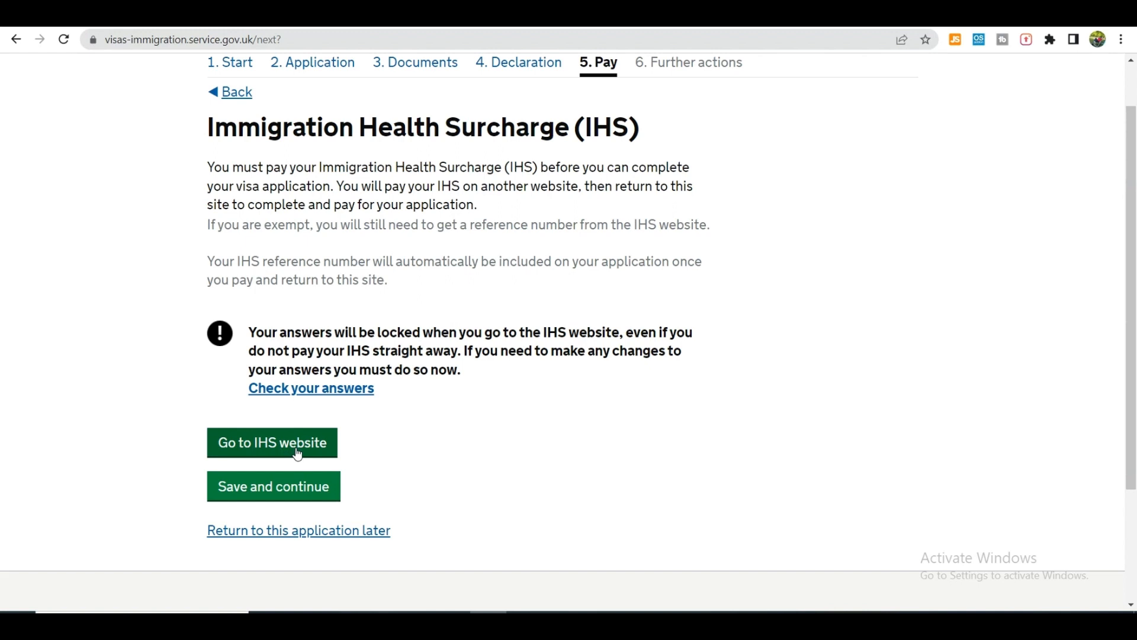
# Step: Go to the IHS website, read the £624-per-year welcome page, and continue to the Summary
pyautogui.click(284, 454)
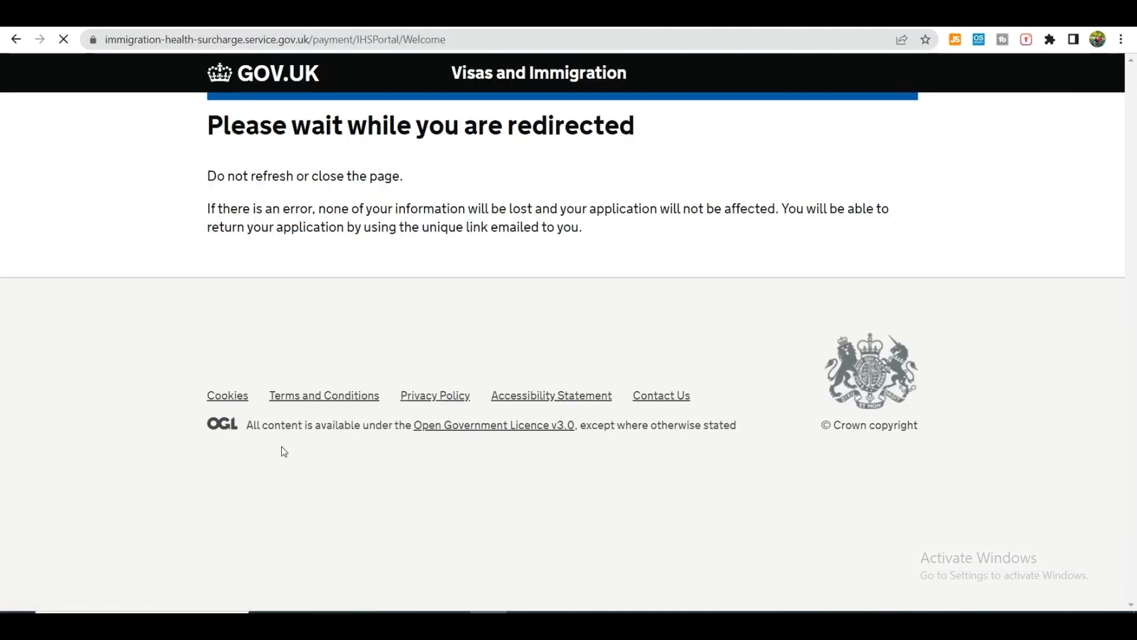
pyautogui.scroll(-3, 284, 452)
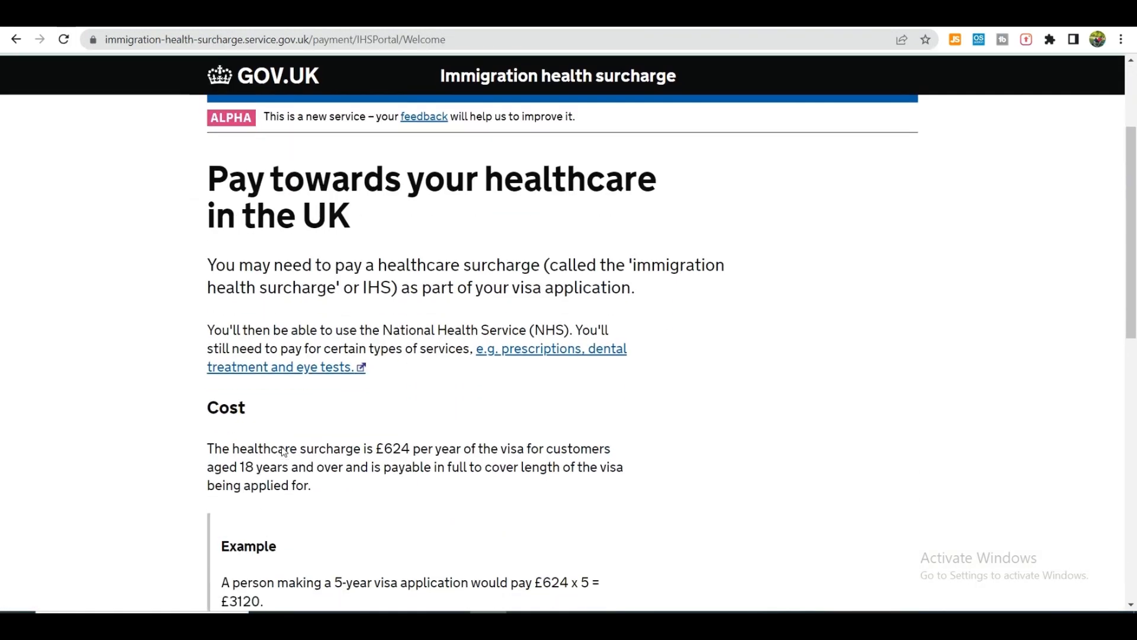
pyautogui.scroll(-2, 283, 452)
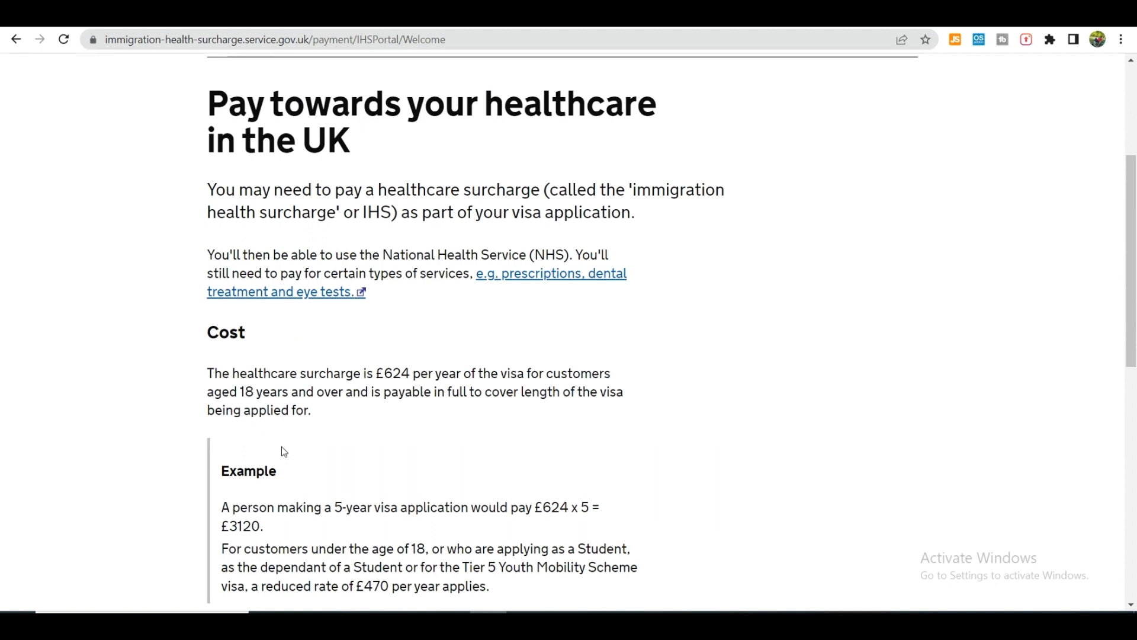
pyautogui.scroll(-1, 284, 451)
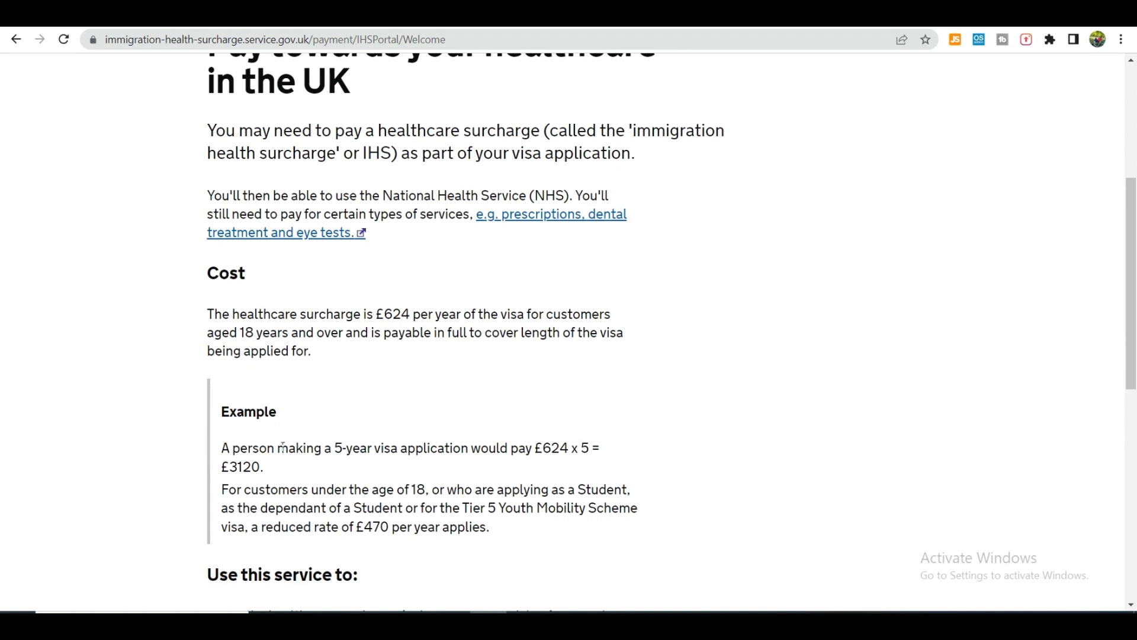
pyautogui.scroll(1, 283, 448)
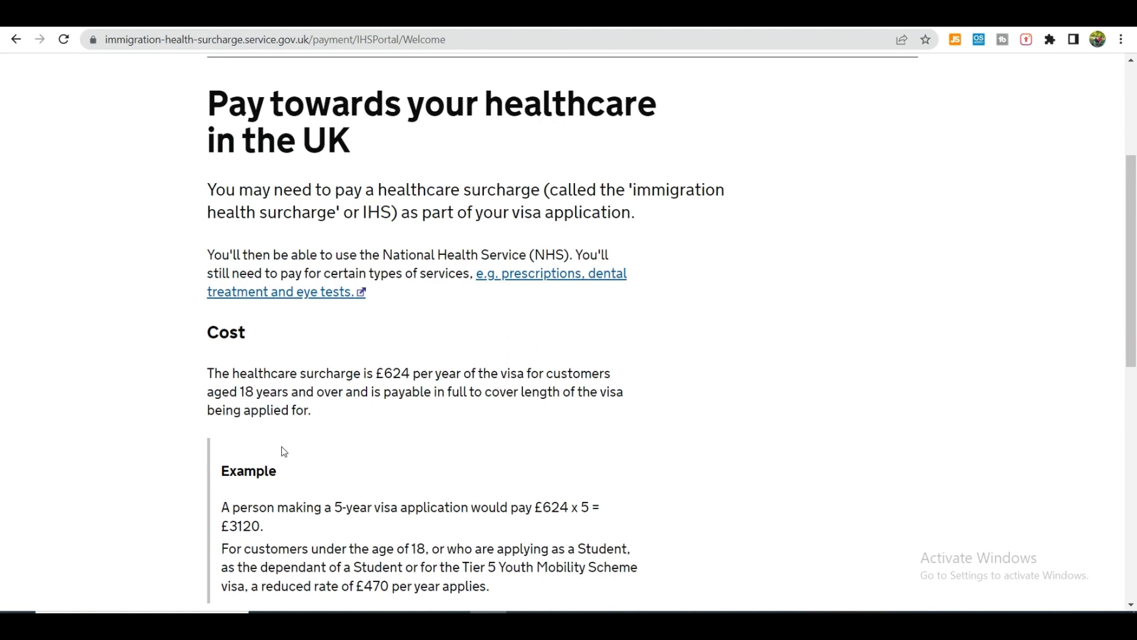
pyautogui.scroll(-2, 284, 452)
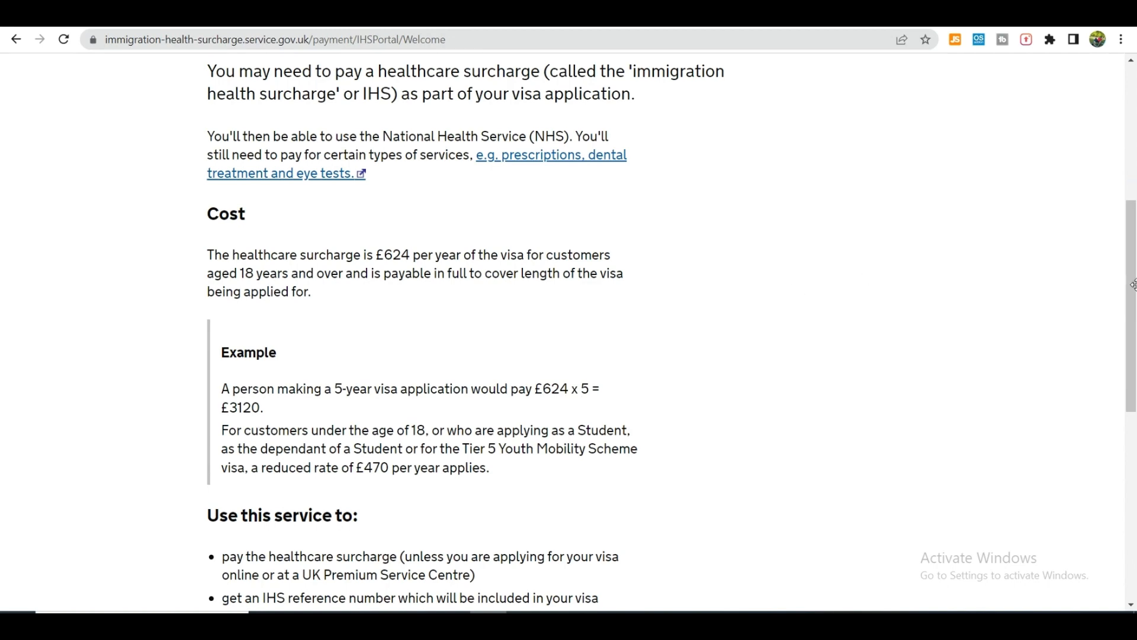
pyautogui.moveTo(1133, 290)
pyautogui.mouseDown()
pyautogui.moveTo(1133, 416)
pyautogui.moveTo(1127, 262)
pyautogui.moveTo(1135, 391)
pyautogui.mouseUp()
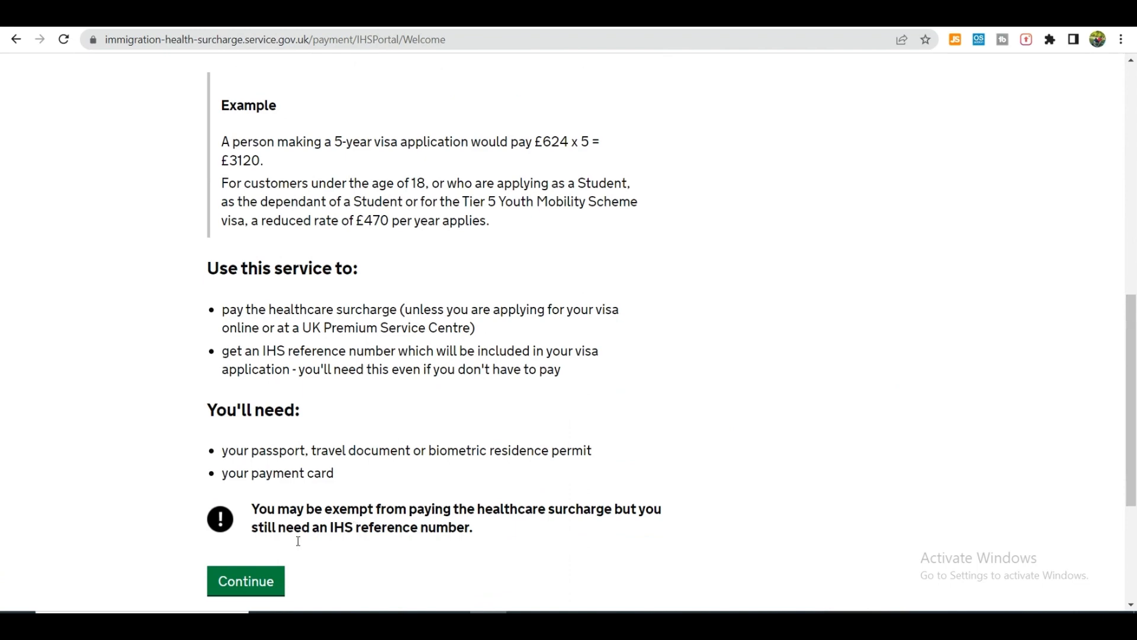
pyautogui.click(261, 578)
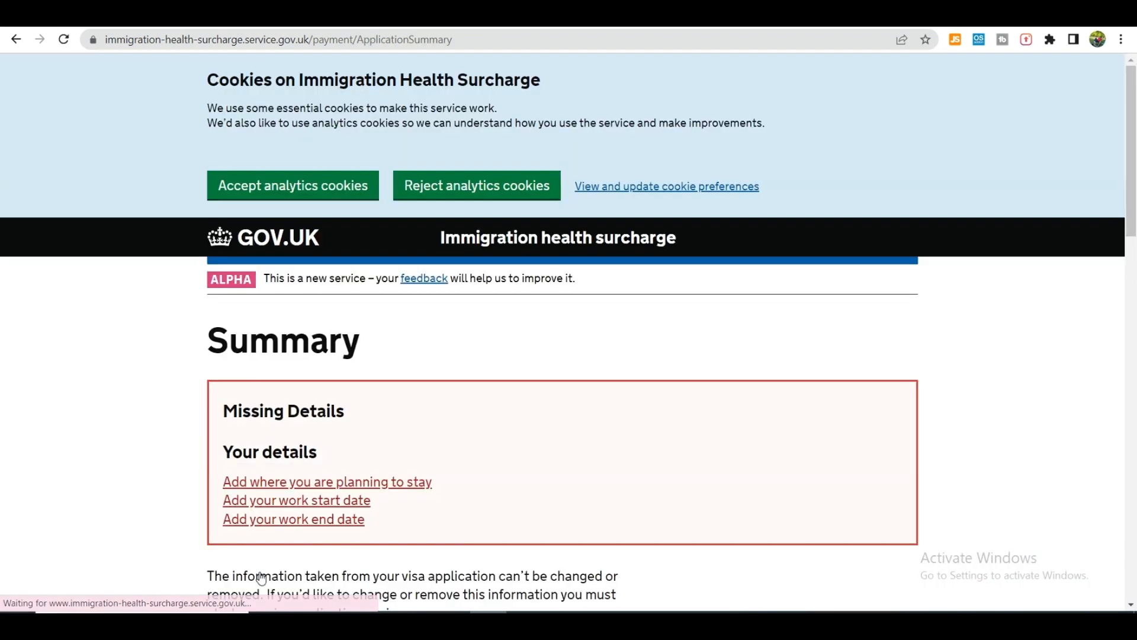
# Step: Review the Immigration Health Surcharge summary and confirm the details are correct
pyautogui.scroll(-5, 261, 578)
pyautogui.scroll(-2, 262, 578)
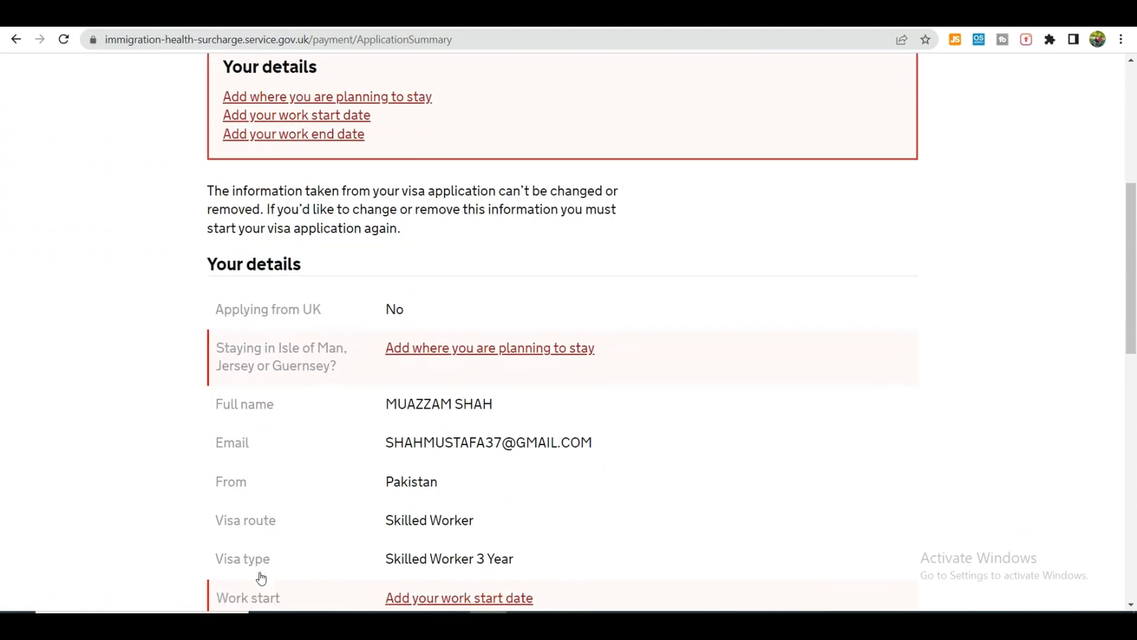
pyautogui.scroll(-5, 261, 578)
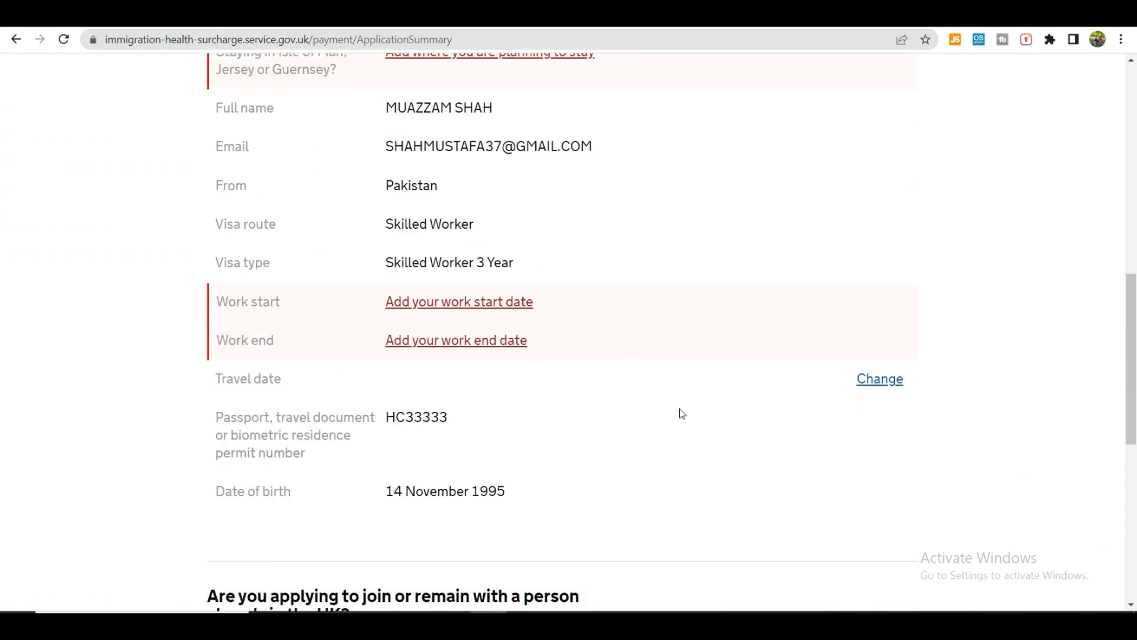
pyautogui.scroll(5, 683, 414)
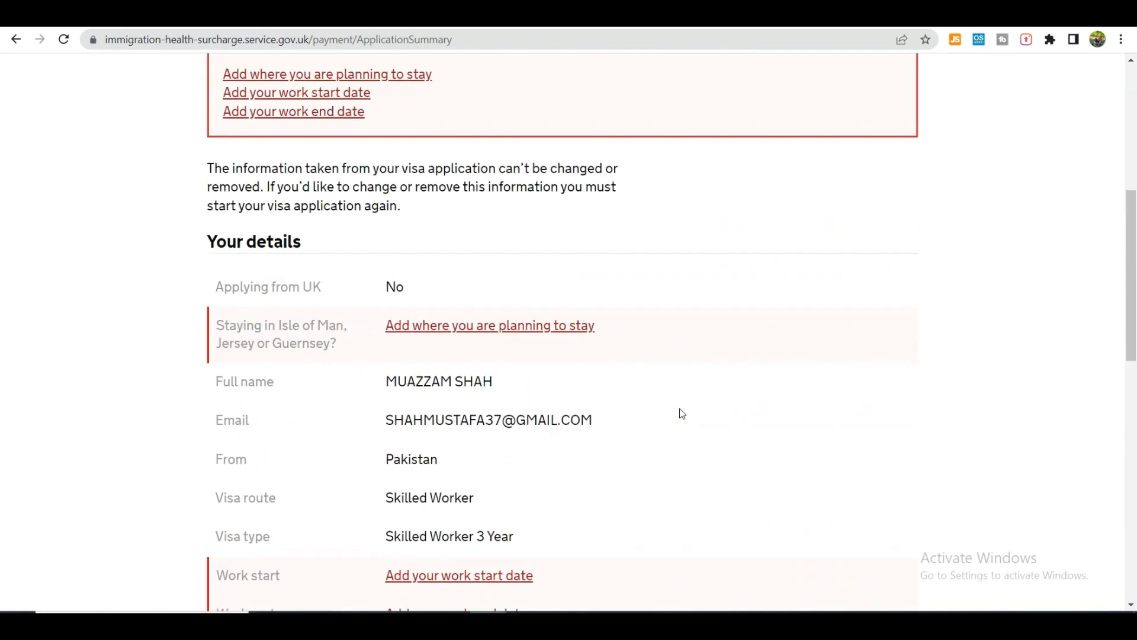
pyautogui.scroll(-2, 682, 414)
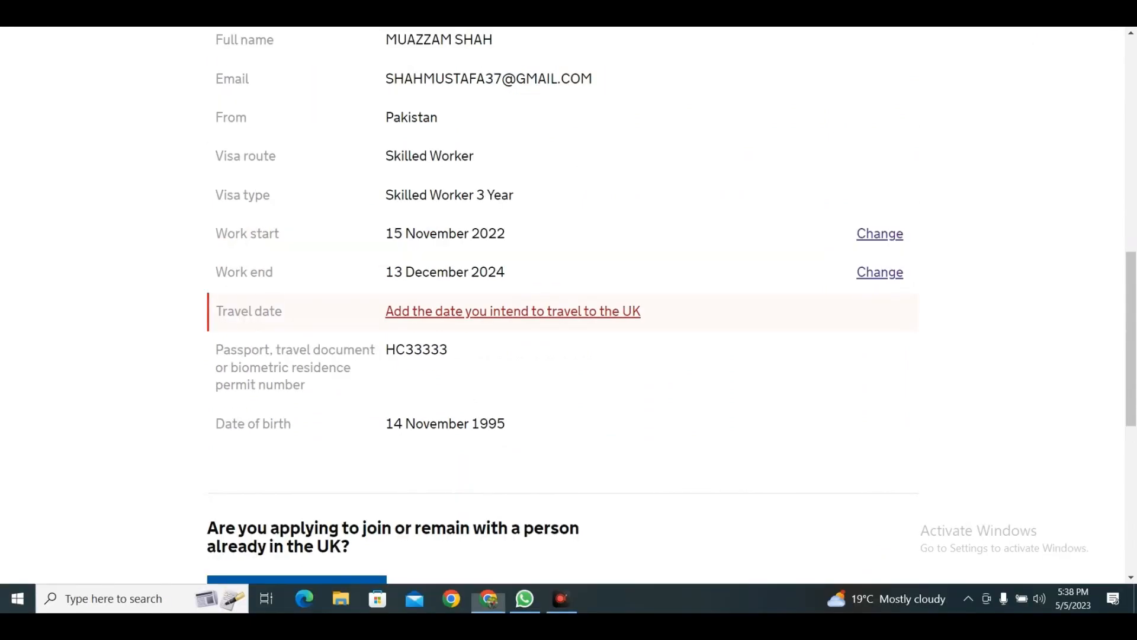
pyautogui.moveTo(1133, 312); pyautogui.dragTo(1134, 447)
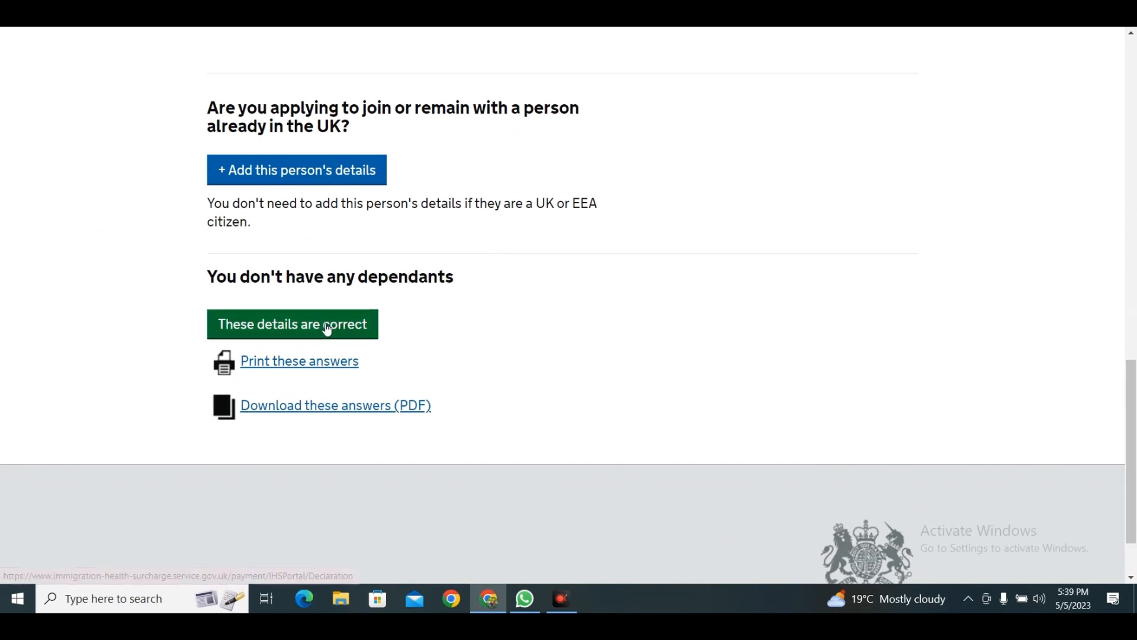
pyautogui.click(281, 325)
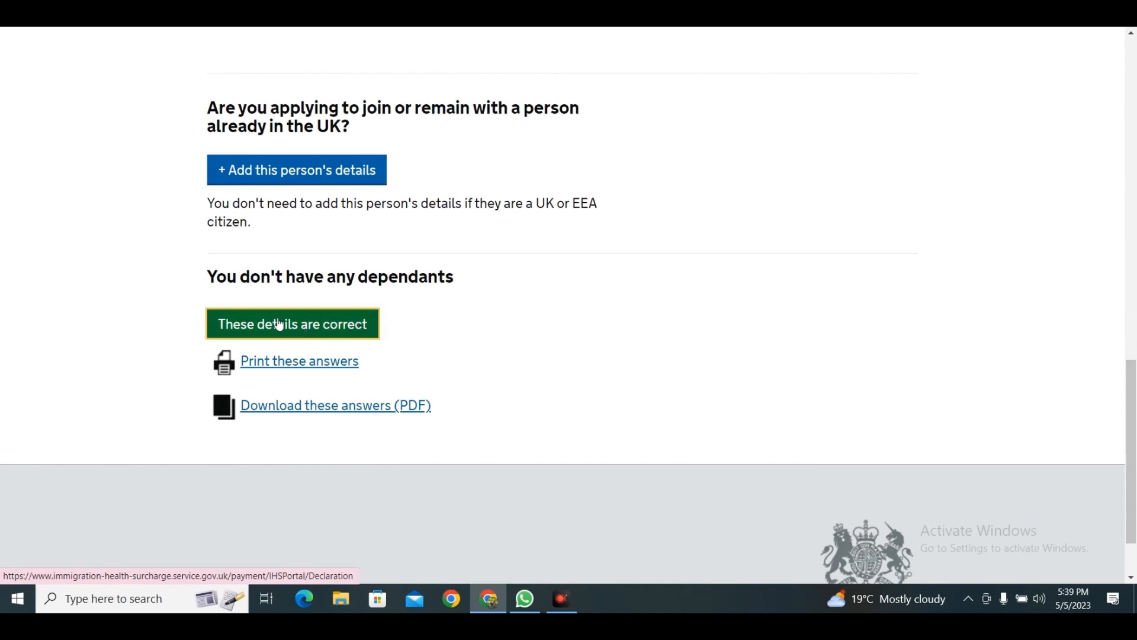
# Step: Agree to the Immigration Health Surcharge declaration
pyautogui.scroll(-1, 279, 323)
pyautogui.scroll(-5, 279, 323)
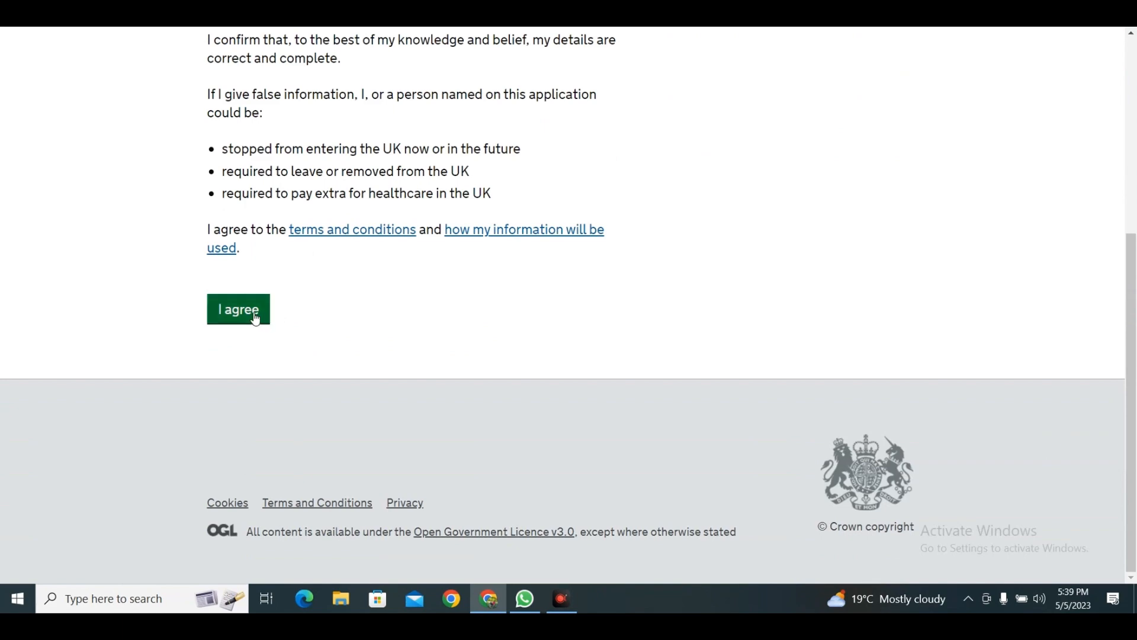
pyautogui.click(248, 316)
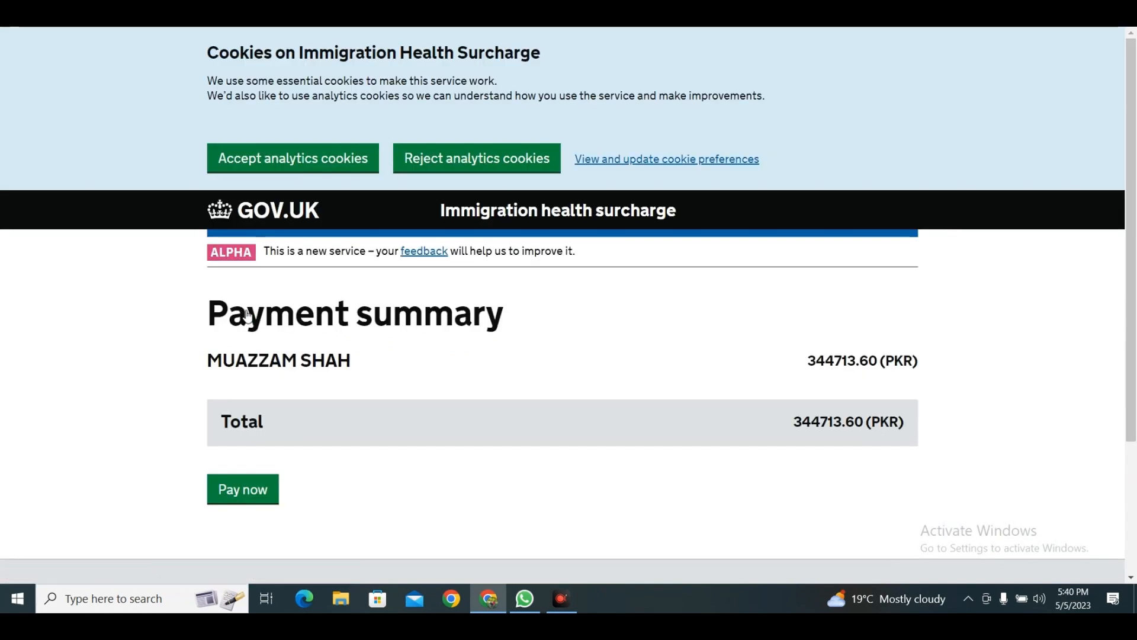
# Step: Scroll the Payment summary to check the one applicant and the 344713.60 (PKR) total
pyautogui.scroll(-3, 248, 317)
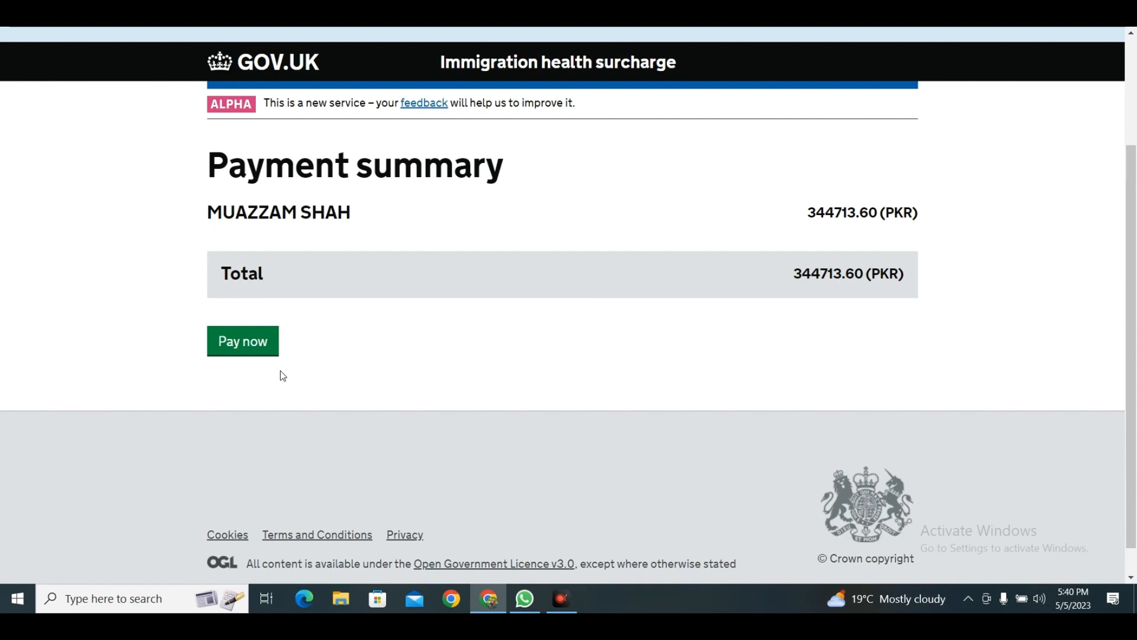
pyautogui.scroll(2, 689, 345)
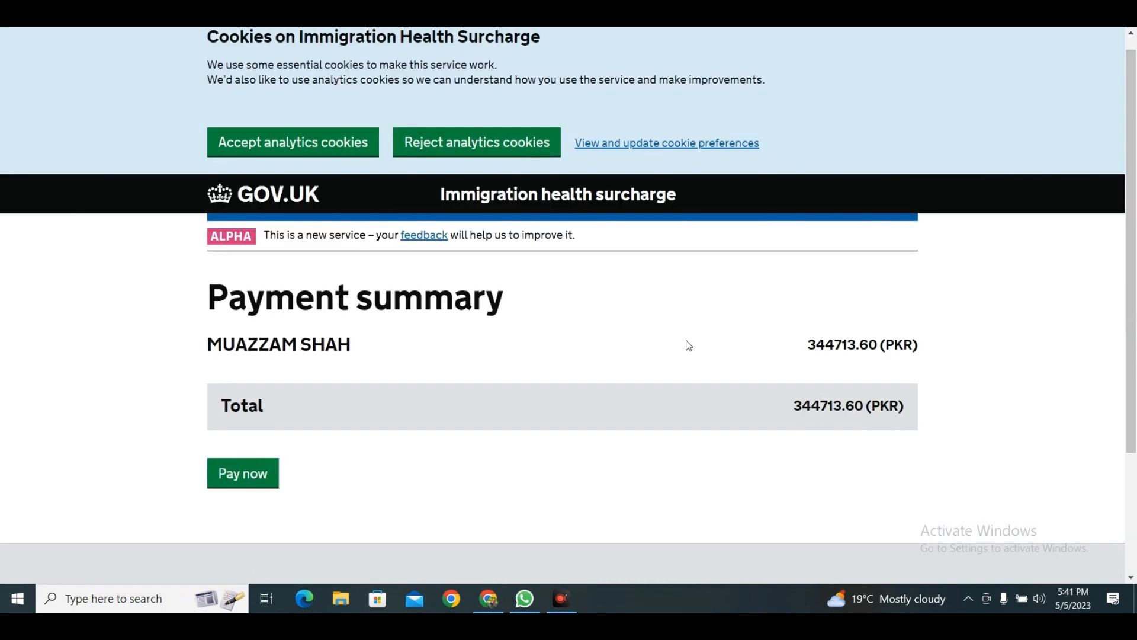